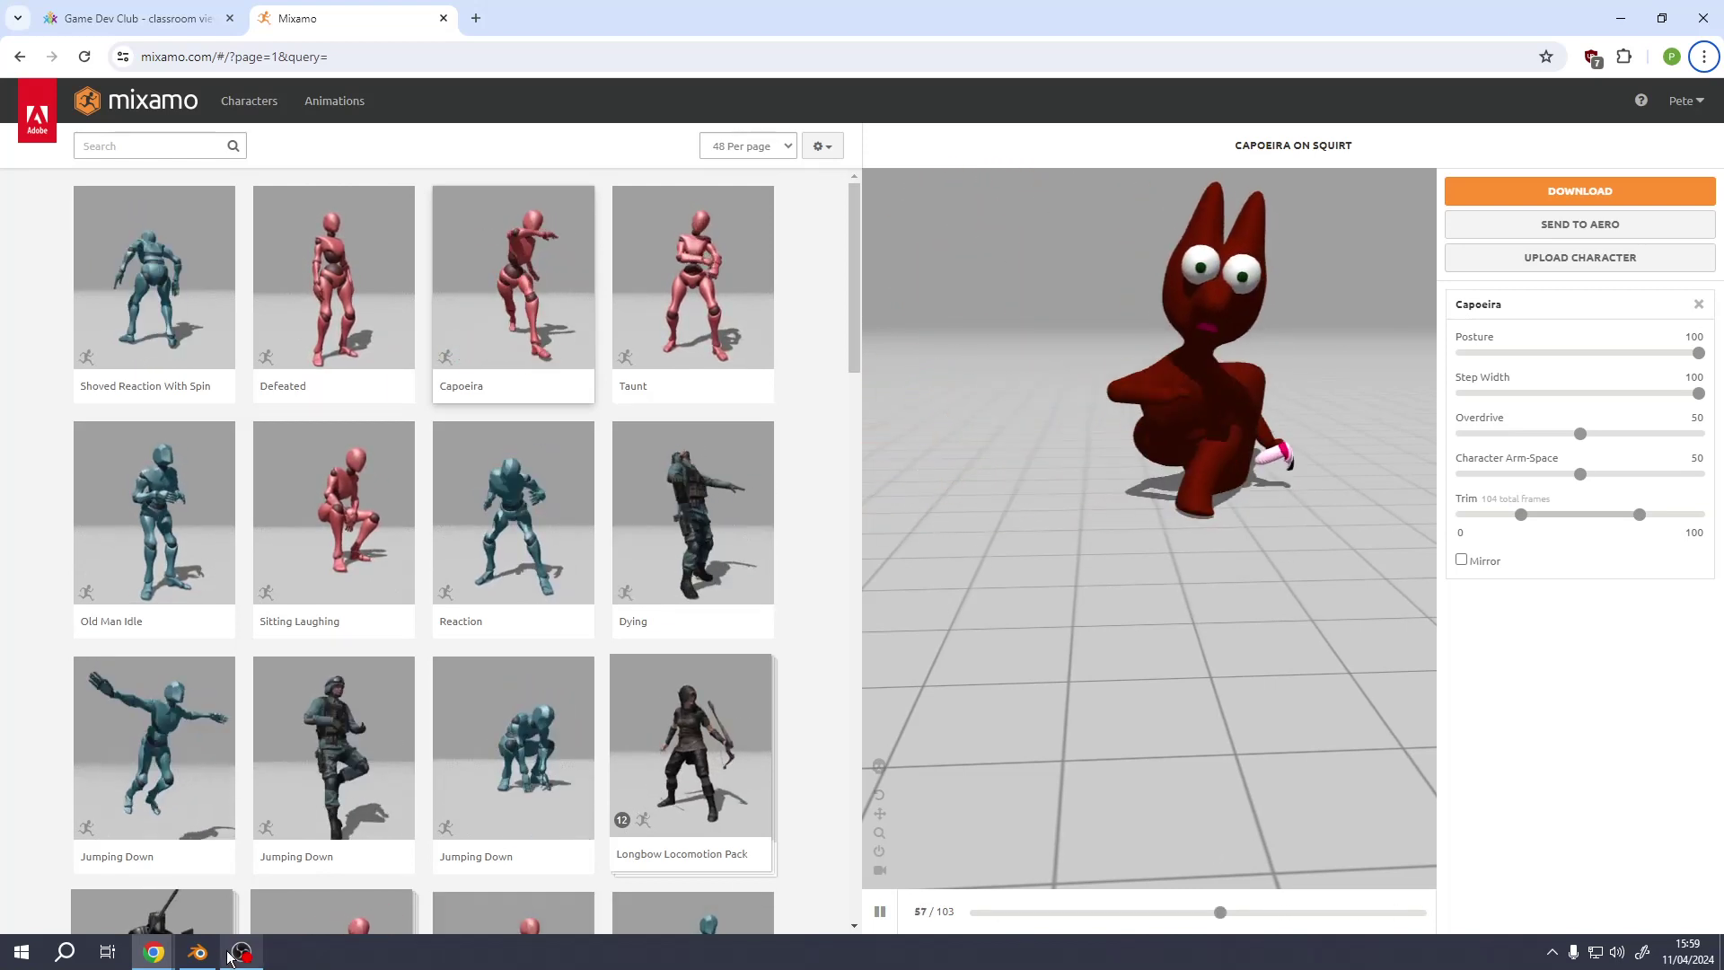
- Switch to Blender and start a new General file, discarding the unsaved changes to Squirt.blend
{"action": "left_click", "coordinate": [198, 951]}
{"action": "middle_click_drag", "start_coordinate": [777, 429], "coordinate": [975, 426]}
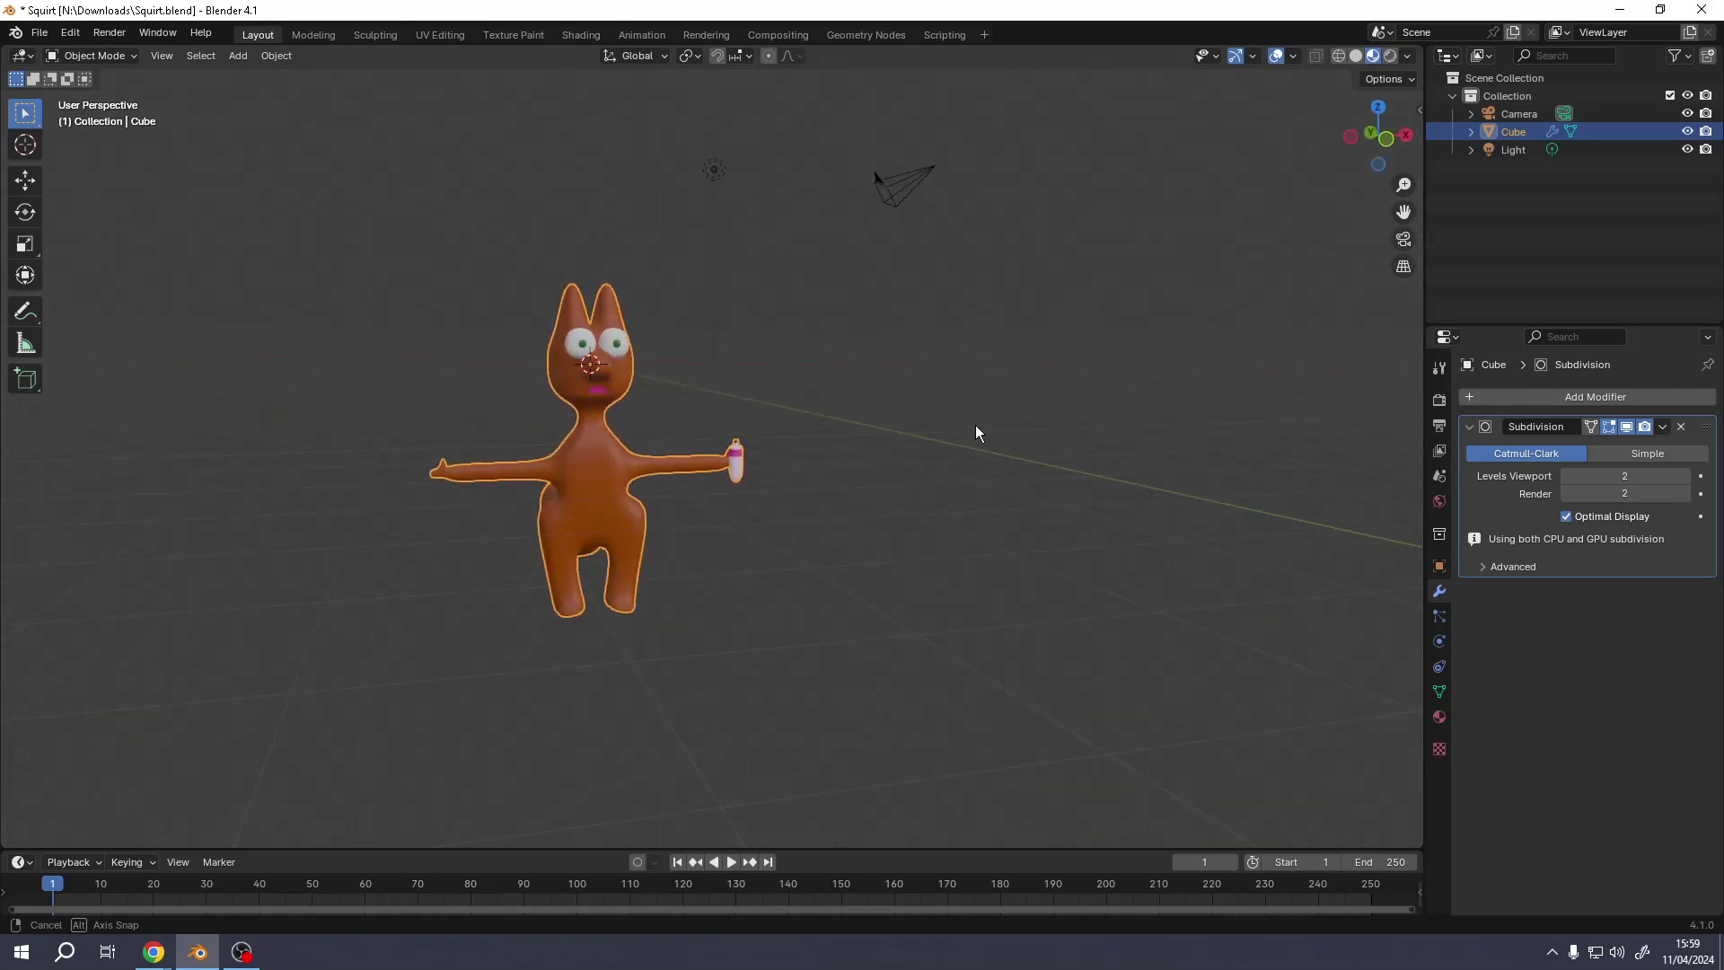
{"action": "middle_click_drag", "start_coordinate": [641, 506], "coordinate": [875, 458]}
{"action": "key", "text": "ctrl+n"}
{"action": "left_click", "coordinate": [875, 458]}
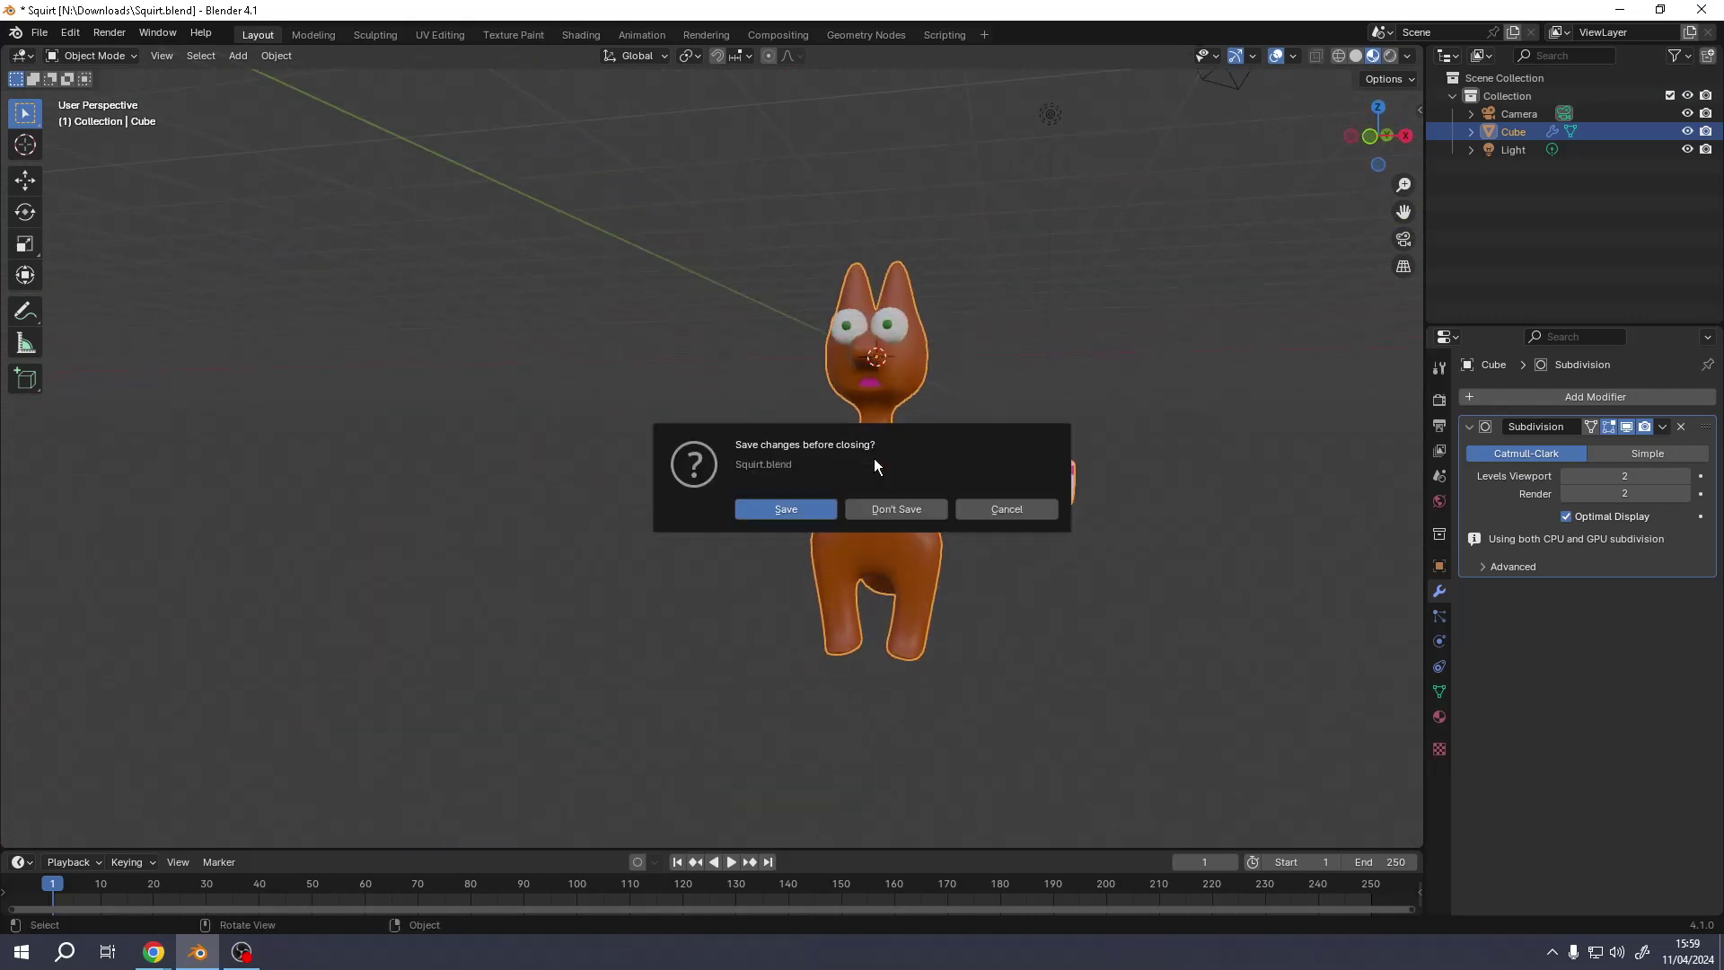
{"action": "left_click", "coordinate": [901, 510]}
- Examine the default cube from several angles and distances in the 3D viewport
{"action": "scroll", "coordinate": [728, 474], "scroll_direction": "up", "scroll_amount": 7}
{"action": "middle_click_drag", "start_coordinate": [728, 472], "coordinate": [932, 513]}
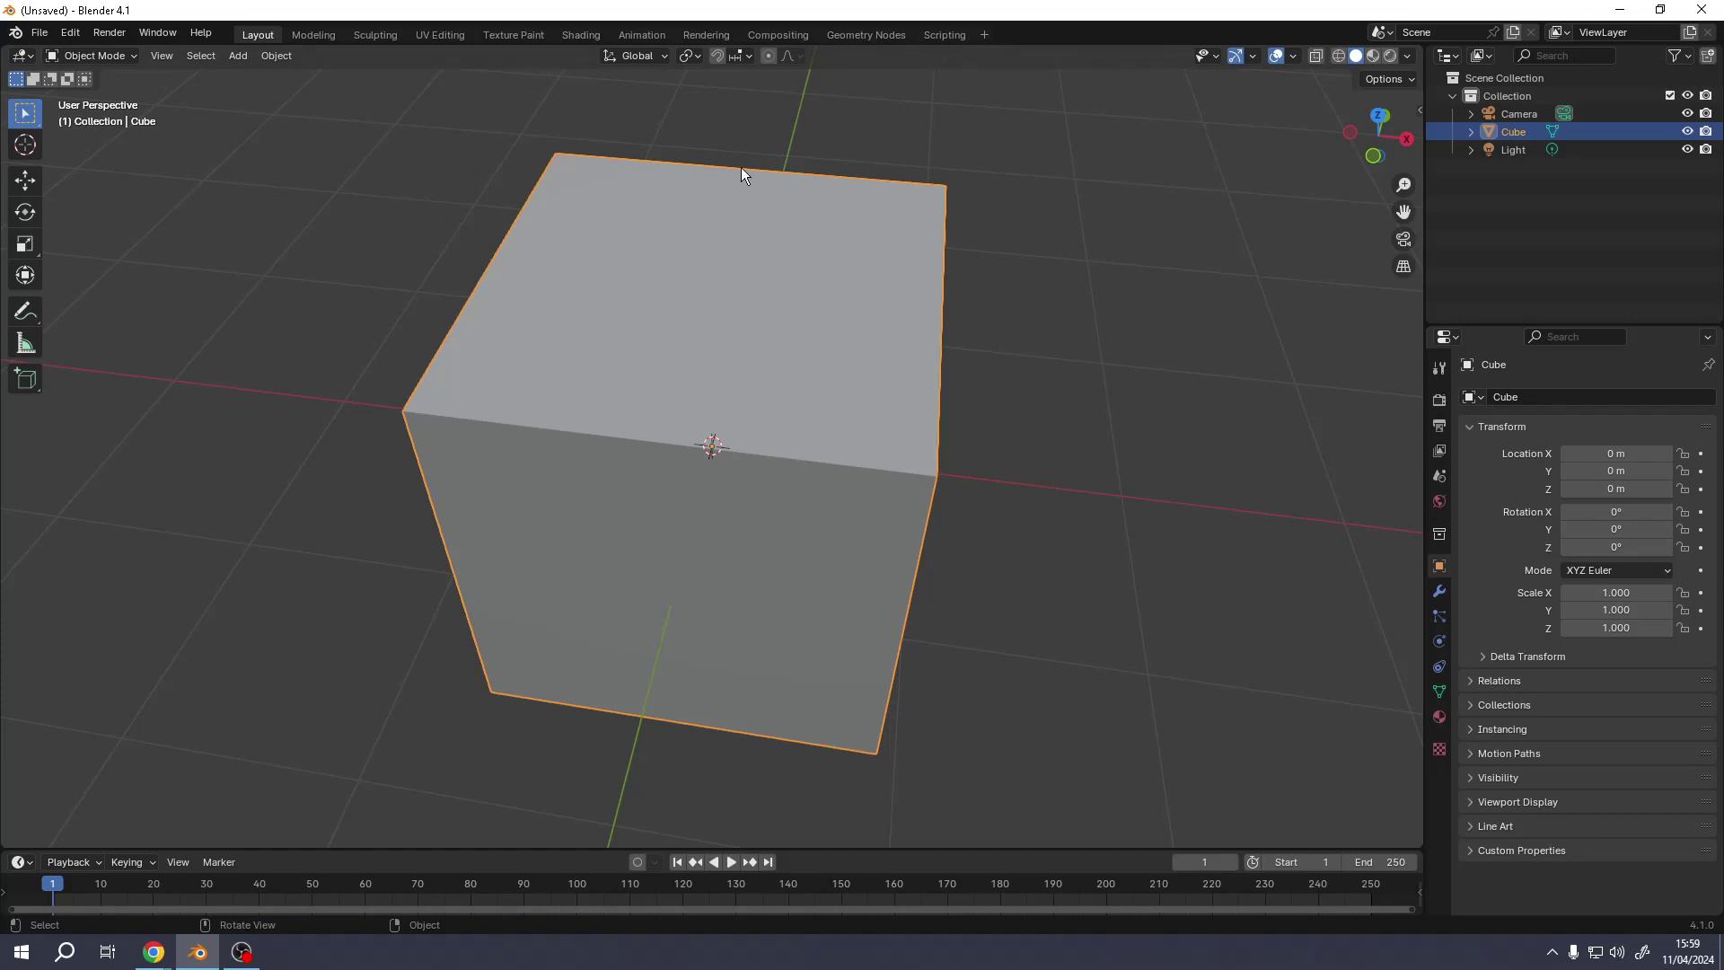
{"action": "scroll", "coordinate": [743, 312], "scroll_direction": "down", "scroll_amount": 5}
{"action": "middle_click_drag", "start_coordinate": [746, 422], "coordinate": [817, 460]}
{"action": "scroll", "coordinate": [706, 402], "scroll_direction": "down", "scroll_amount": 5}
{"action": "scroll", "coordinate": [737, 485], "scroll_direction": "up", "scroll_amount": 4}
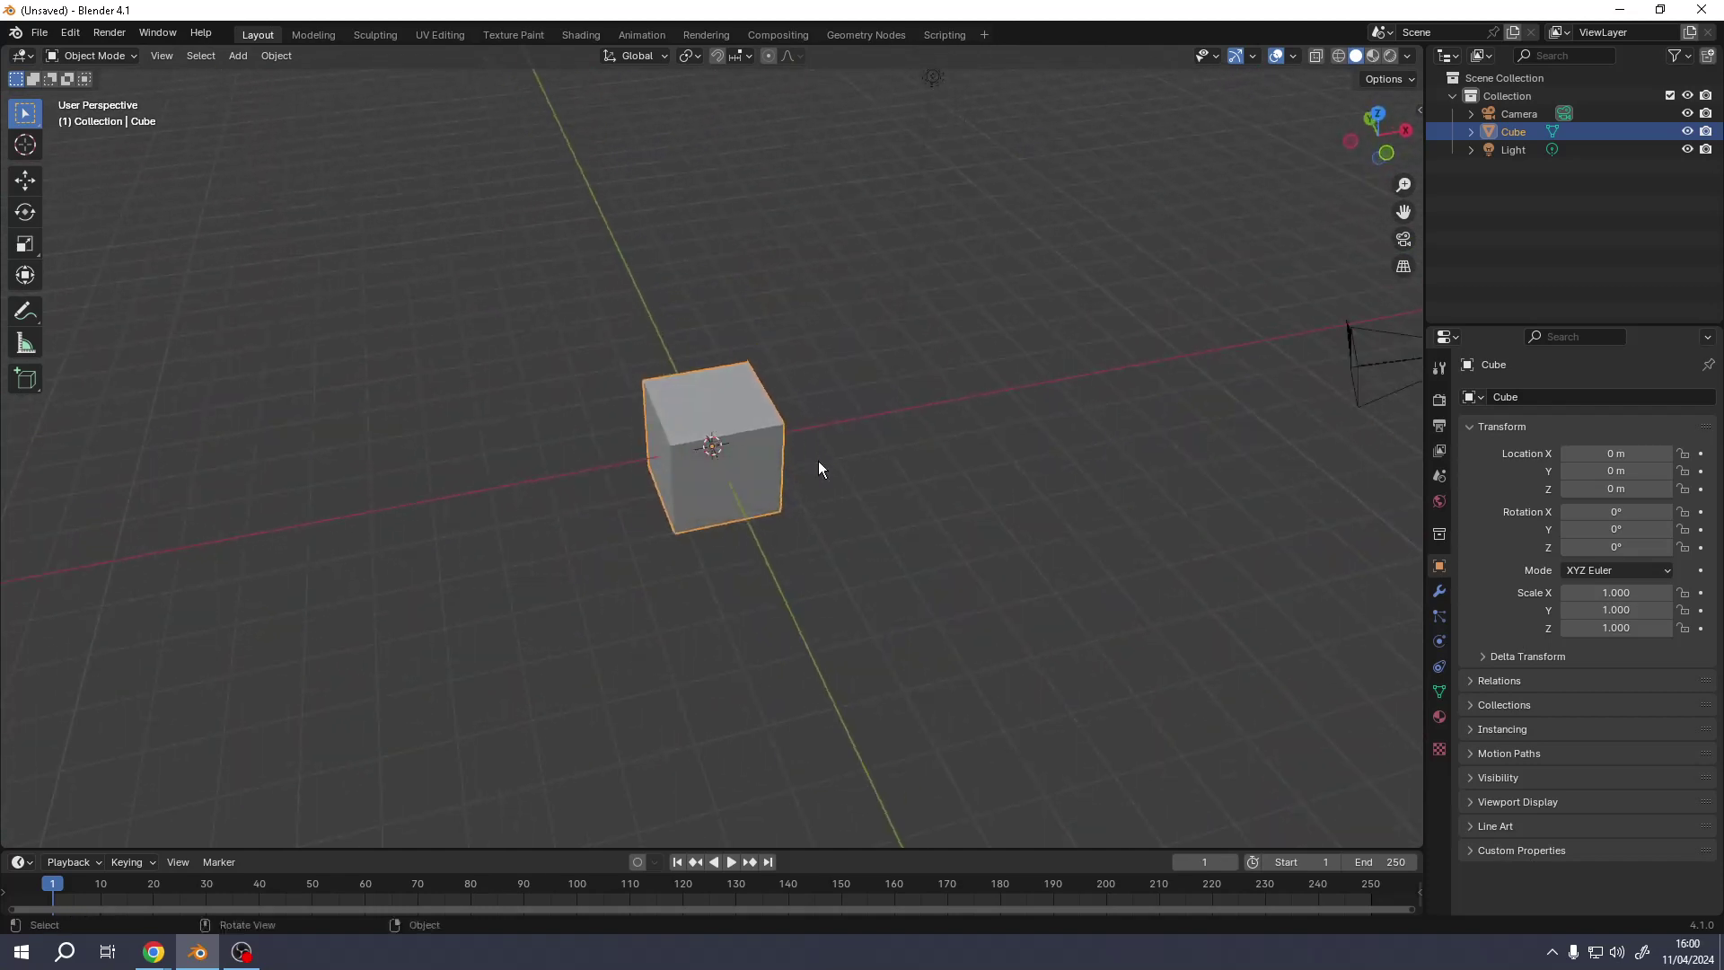
{"action": "scroll", "coordinate": [794, 487], "scroll_direction": "up", "scroll_amount": 2}
{"action": "scroll", "coordinate": [794, 482], "scroll_direction": "down", "scroll_amount": 5}
{"action": "scroll", "coordinate": [786, 492], "scroll_direction": "up", "scroll_amount": 7}
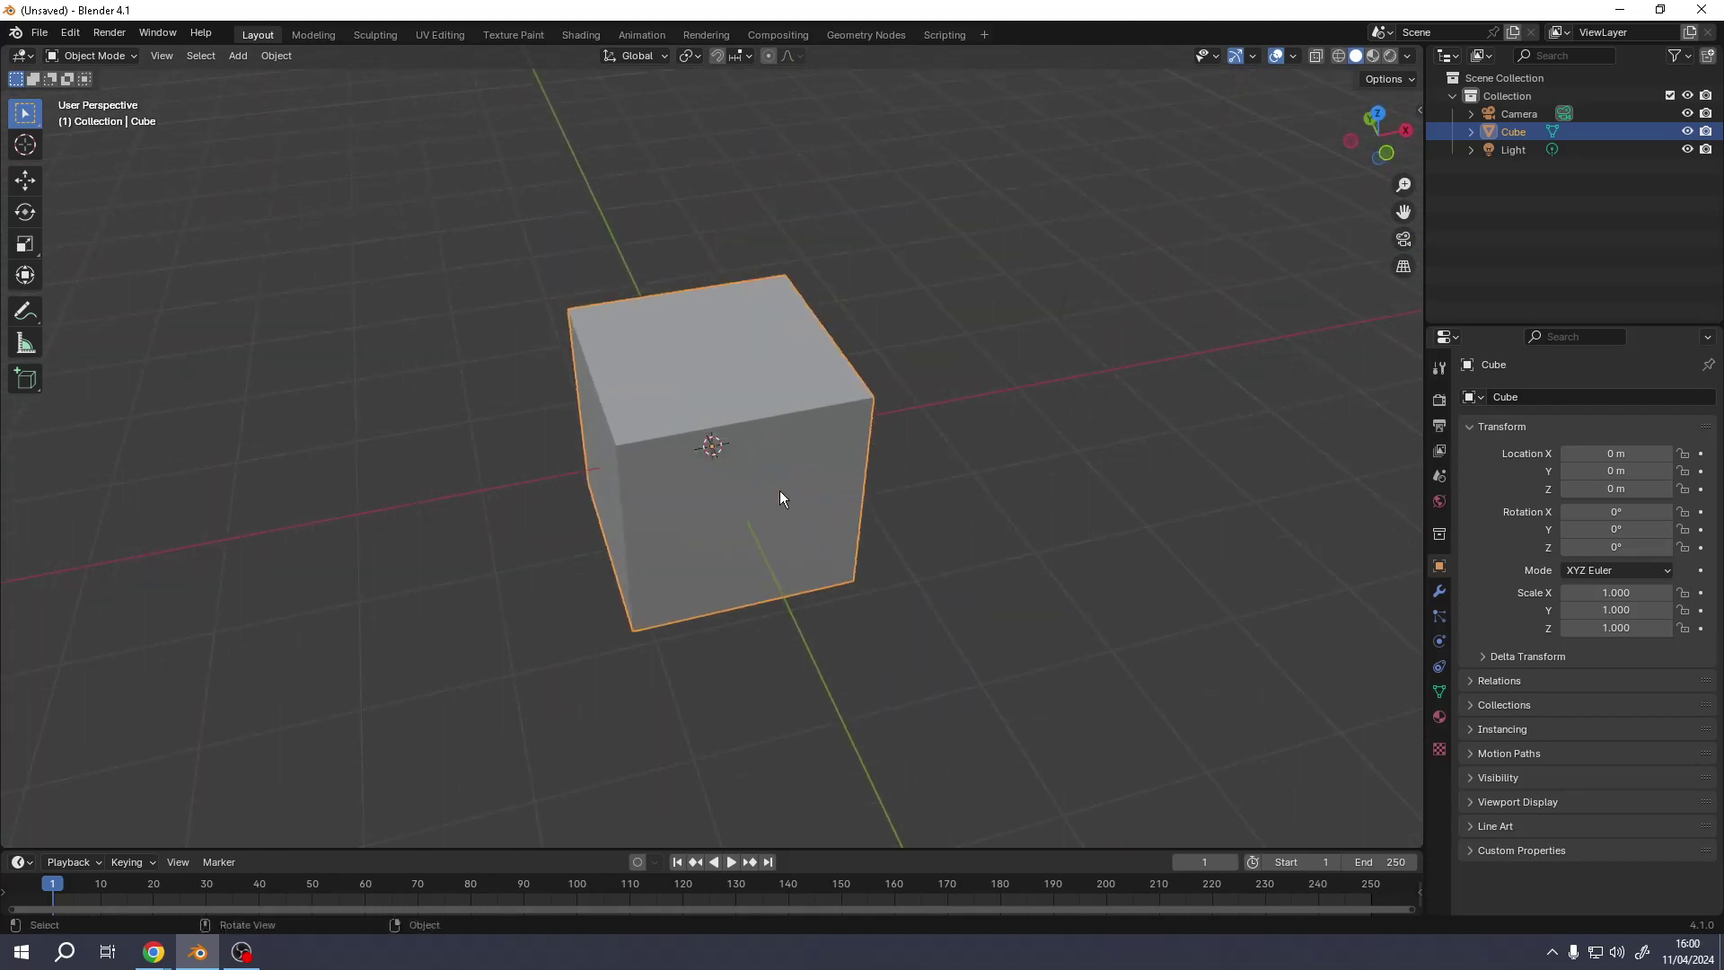
{"action": "scroll", "coordinate": [779, 499], "scroll_direction": "down", "scroll_amount": 3}
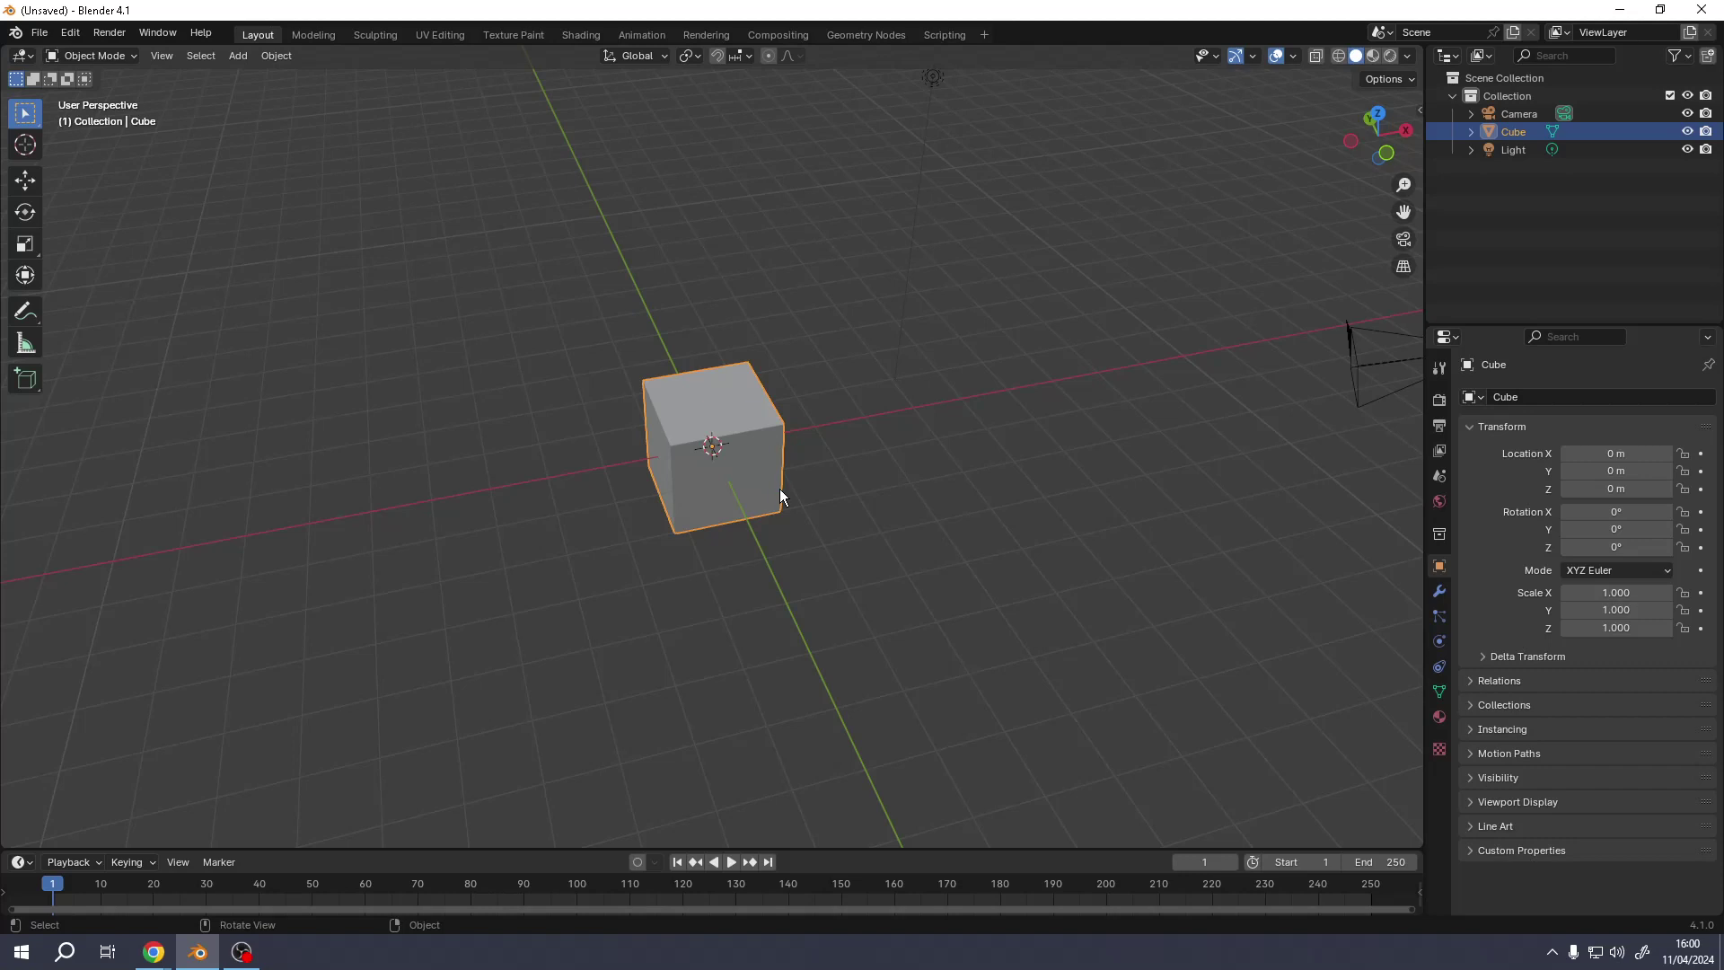
- Toggle the cube between Object Mode and Edit Mode, try edge selection, and return to Object Mode
{"action": "key", "text": "Tab"}
{"action": "key", "text": "Tab"}
{"action": "key", "text": "Tab"}
{"action": "key", "text": "Tab"}
{"action": "key", "text": "Tab"}
{"action": "key", "text": "Tab"}
{"action": "key", "text": "Tab"}
{"action": "key", "text": "Tab"}
{"action": "key", "text": "Tab"}
{"action": "key", "text": "Tab"}
{"action": "key", "text": "Tab"}
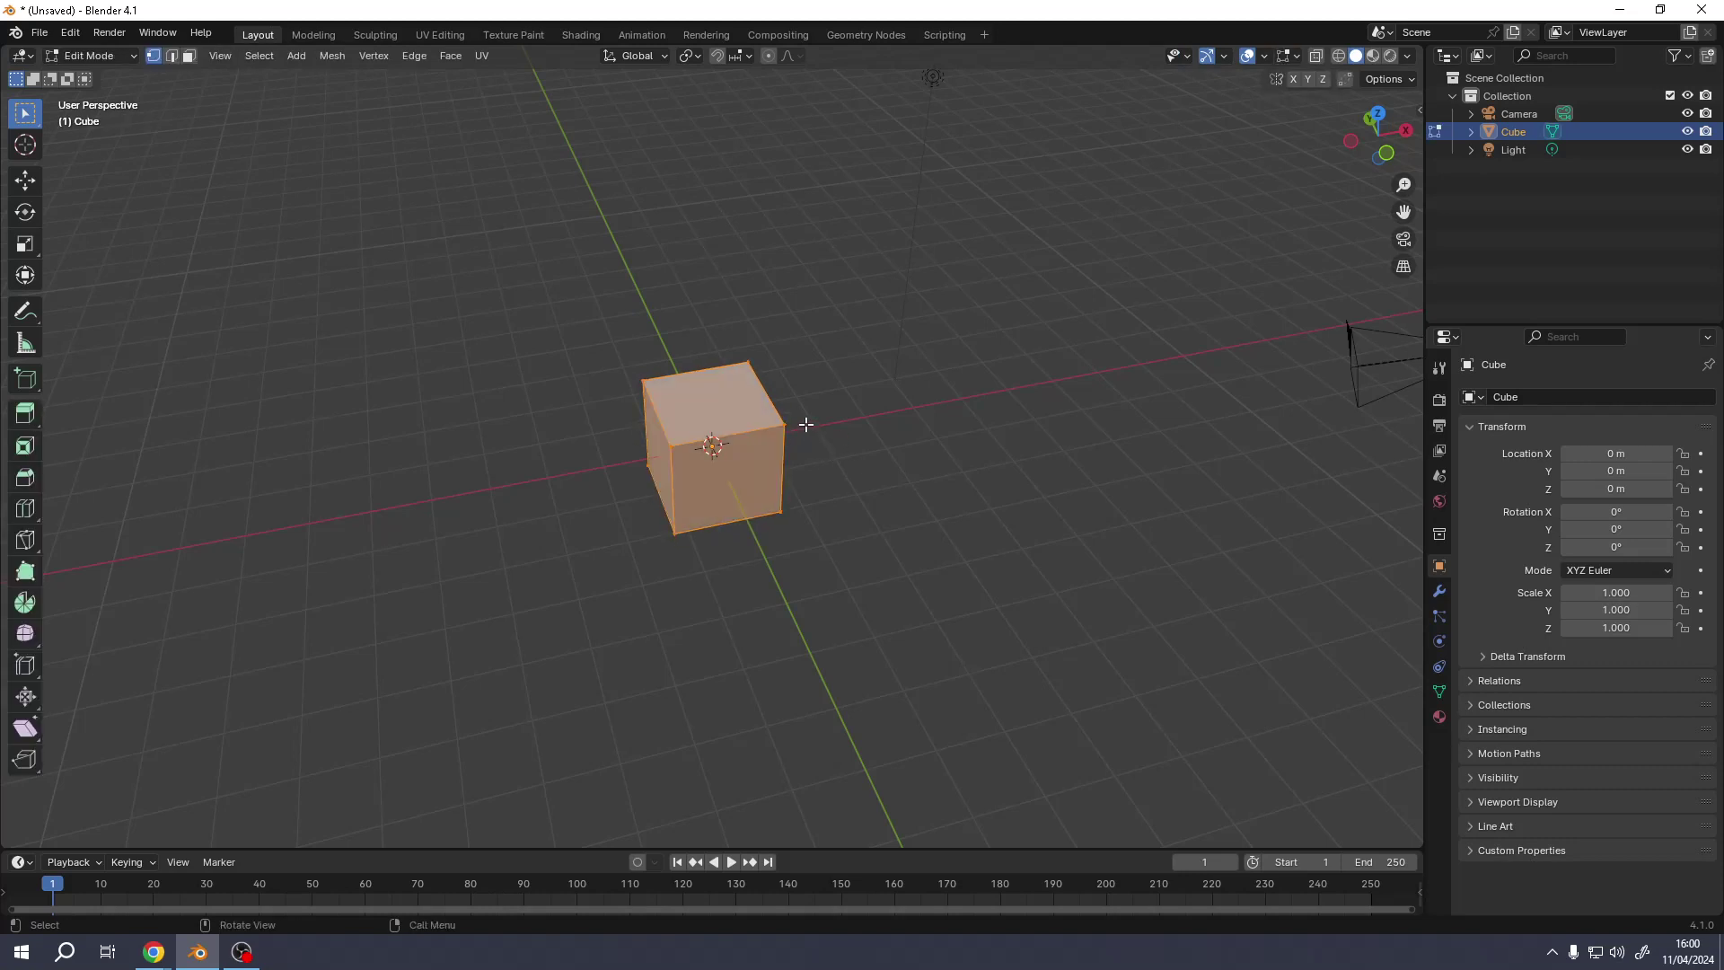
{"action": "key", "text": "Tab"}
{"action": "key", "text": "Tab"}
{"action": "middle_click_drag", "start_coordinate": [835, 425], "coordinate": [799, 424]}
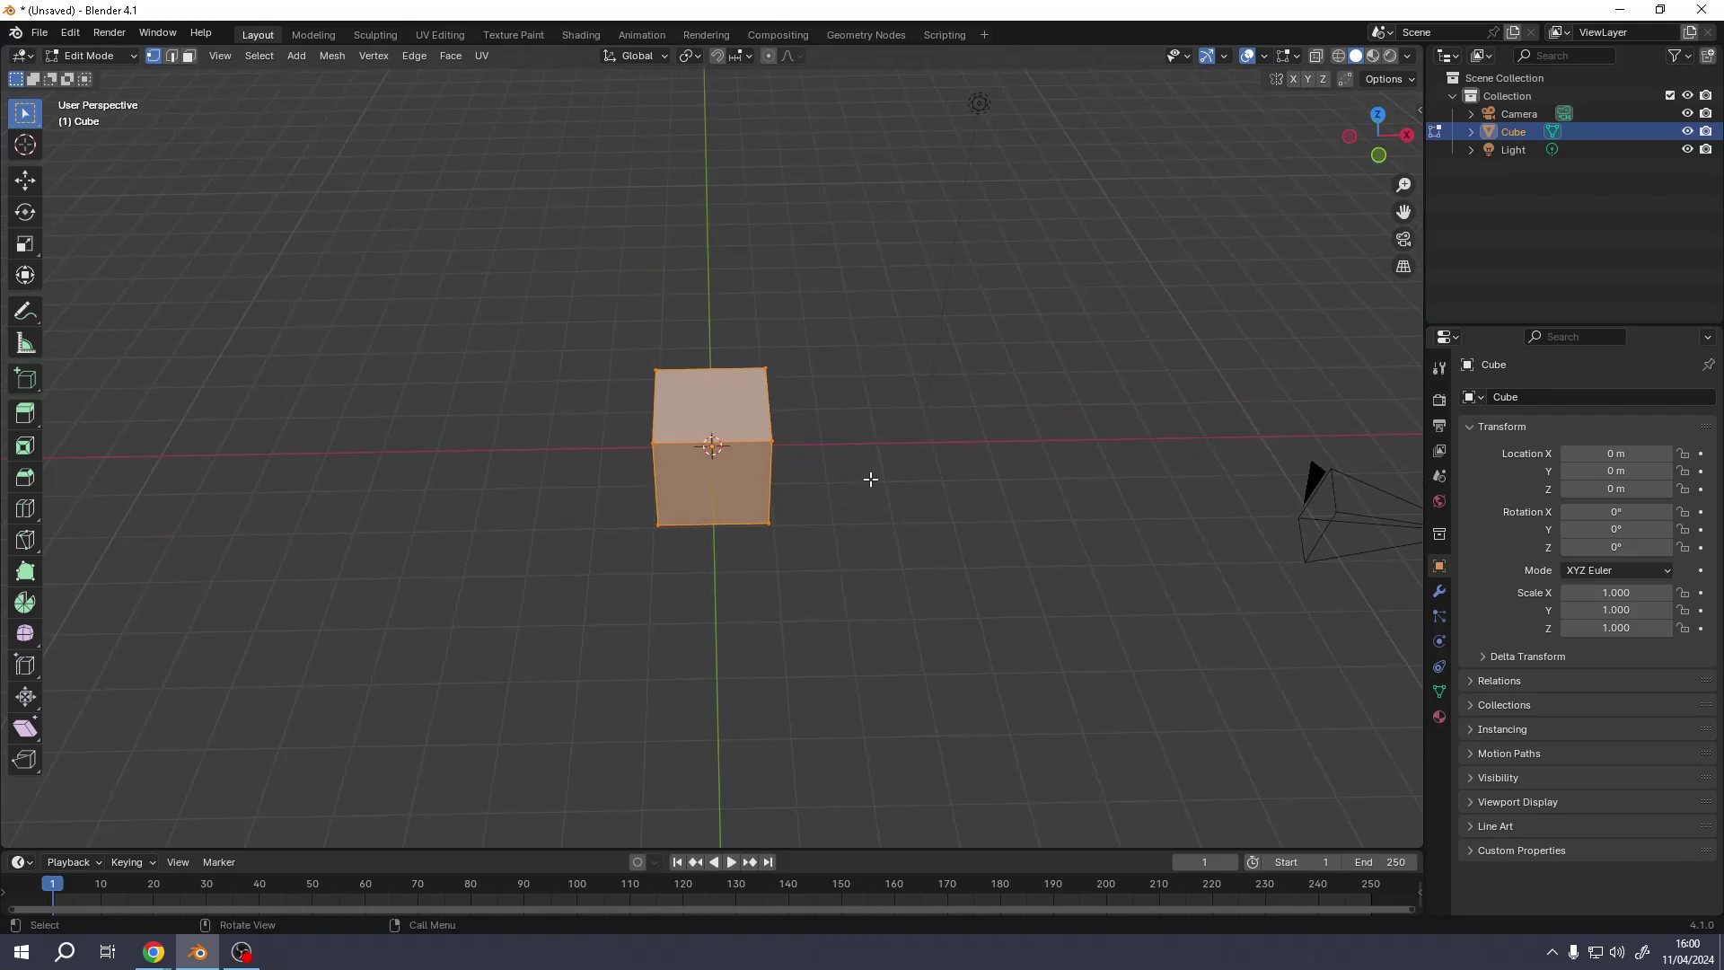
{"action": "key", "text": "2"}
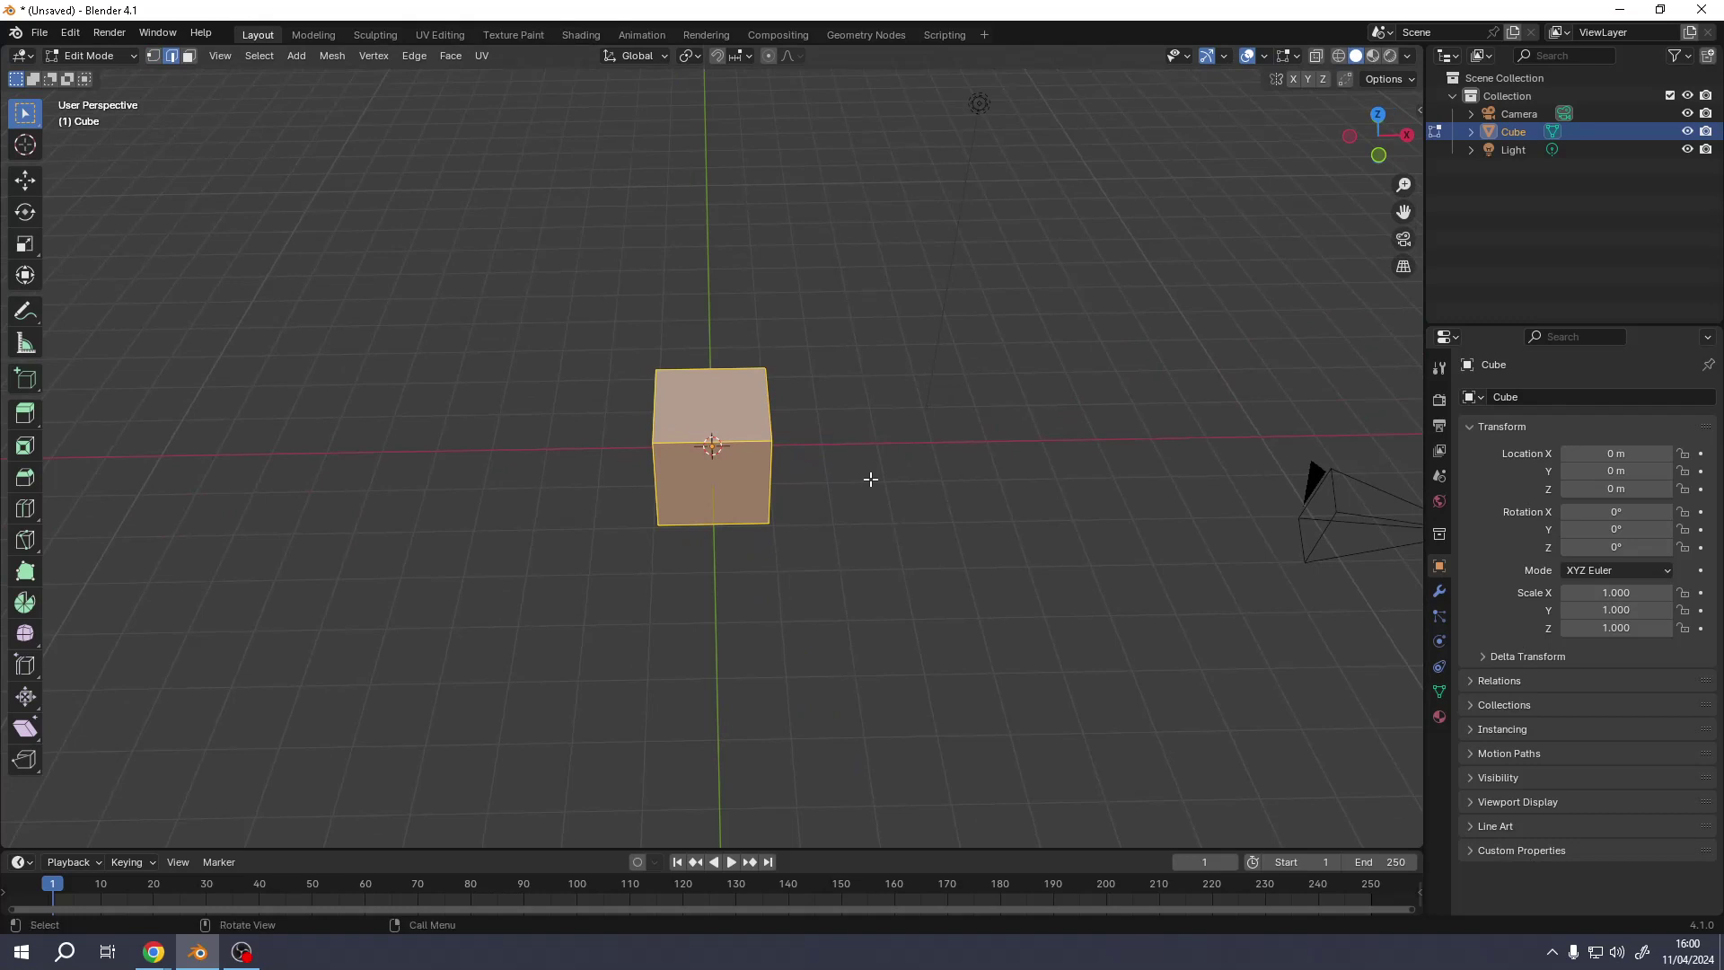
{"action": "key", "text": "Tab"}
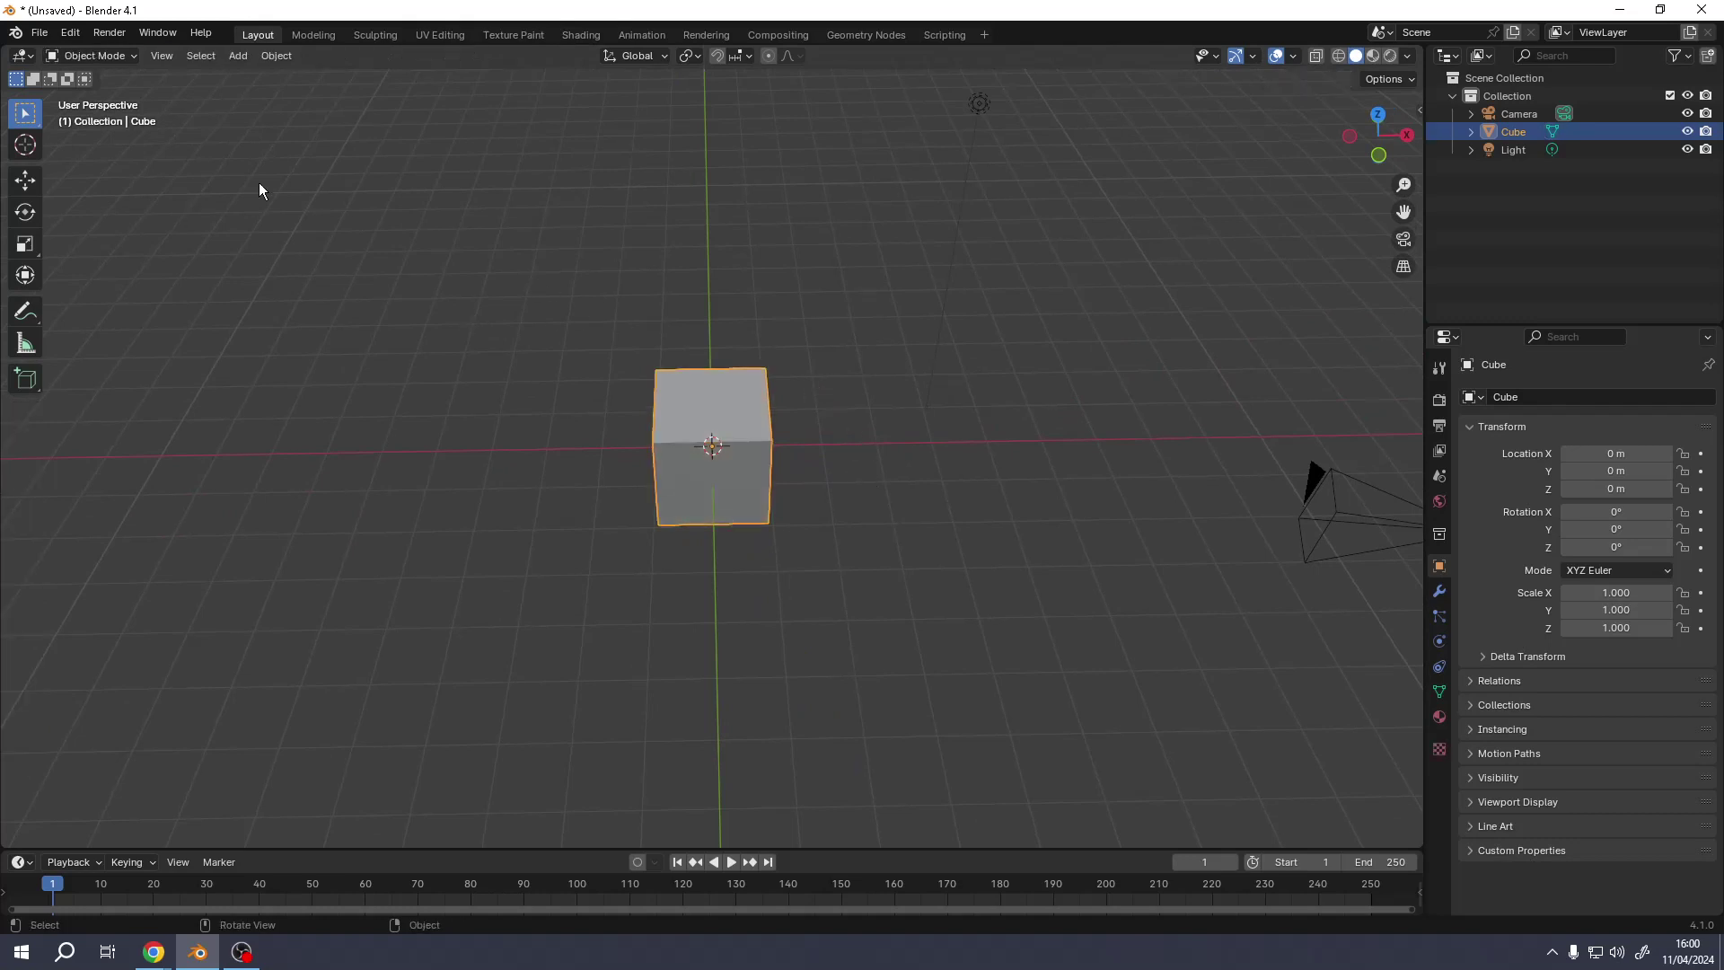
- Add a Subdivision modifier to the cube, compare different subdivision levels, and set it to level 2
{"action": "key", "text": "ctrl+2"}
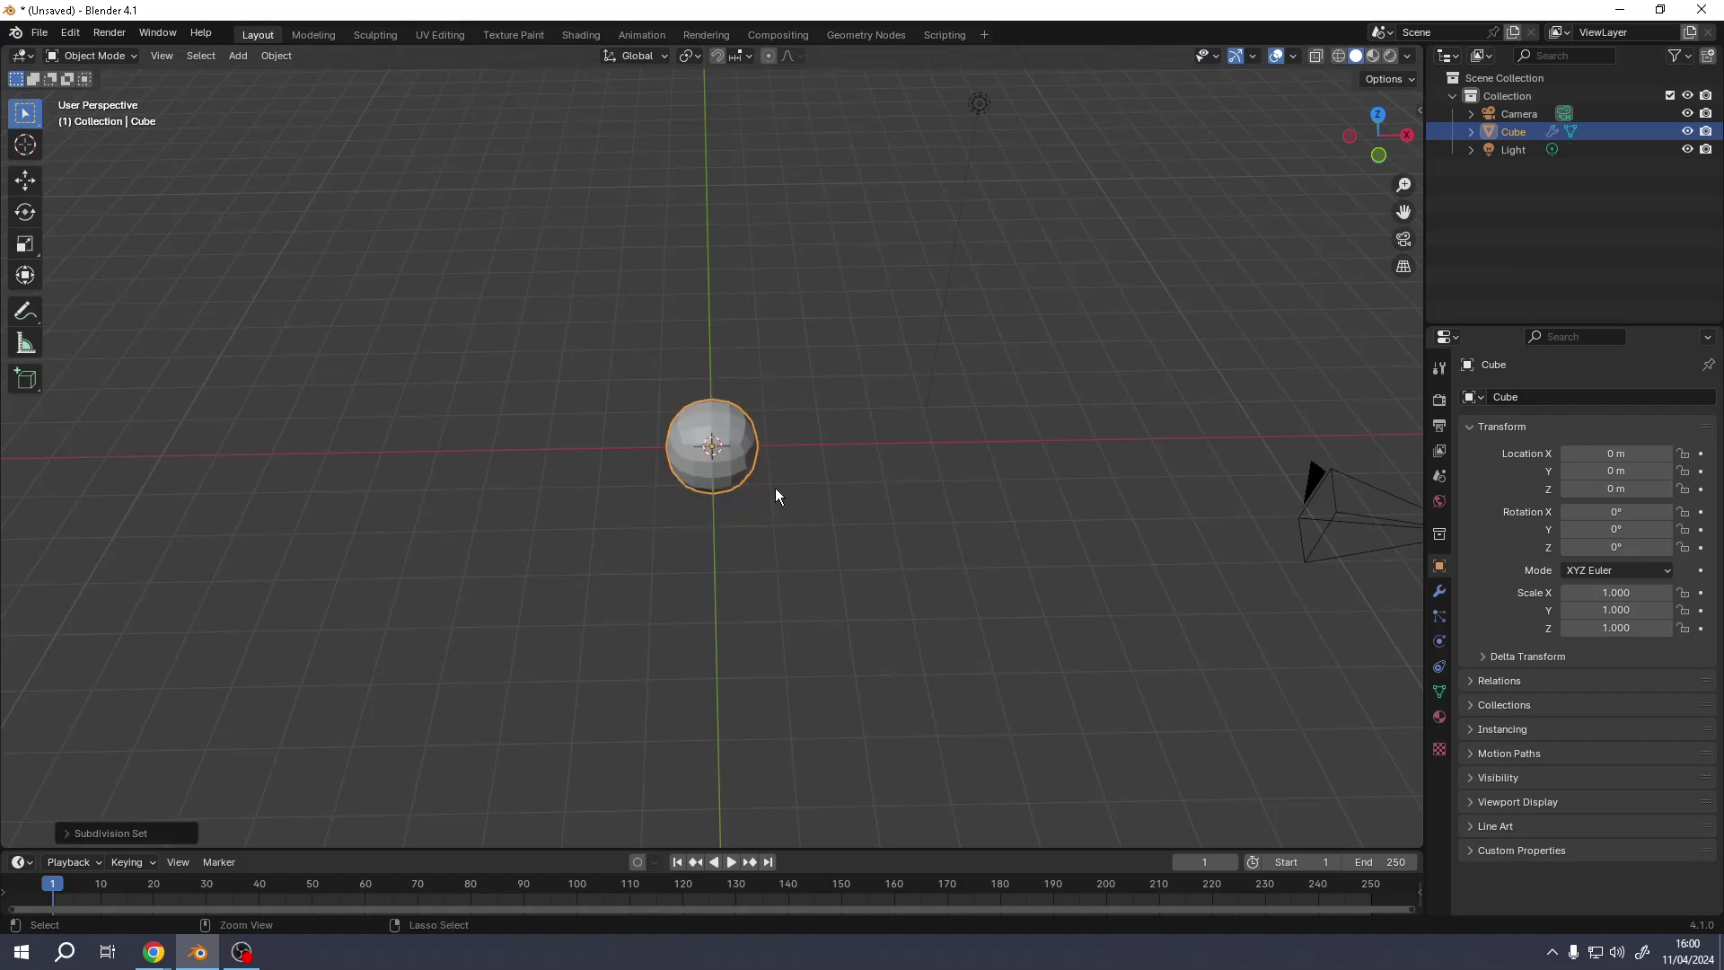
{"action": "key", "text": "ctrl+3"}
{"action": "key", "text": "ctrl+1"}
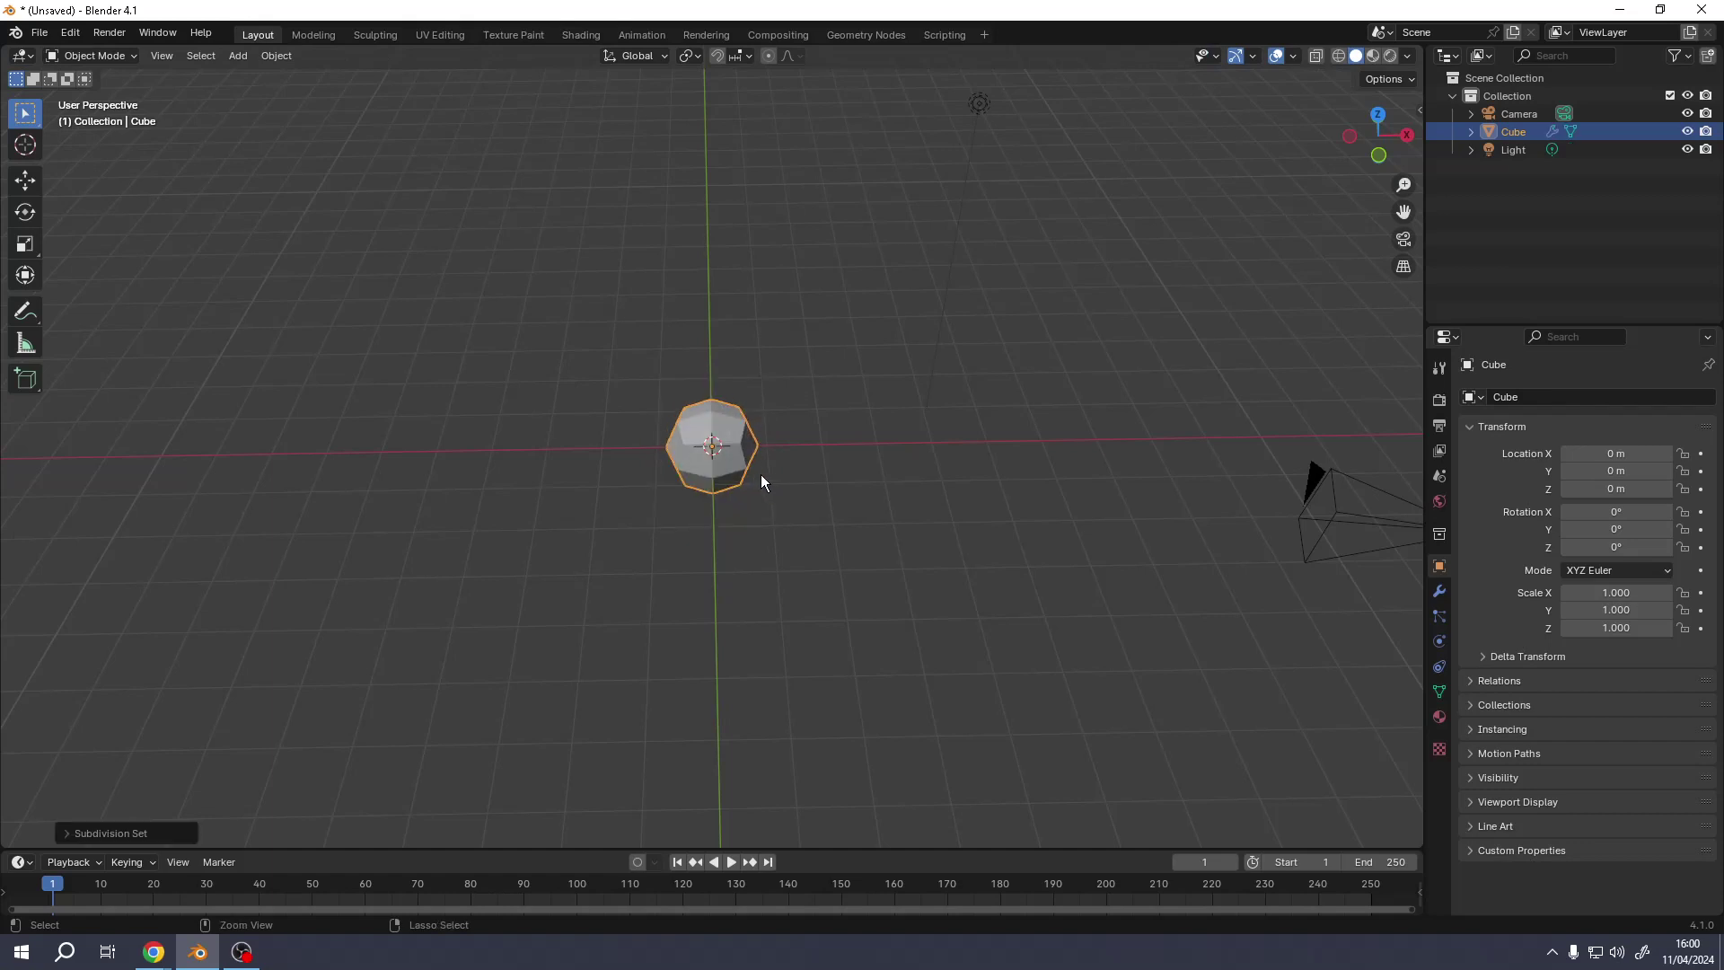
{"action": "key", "text": "ctrl+2"}
{"action": "key", "text": "ctrl+1"}
{"action": "key", "text": "ctrl+2"}
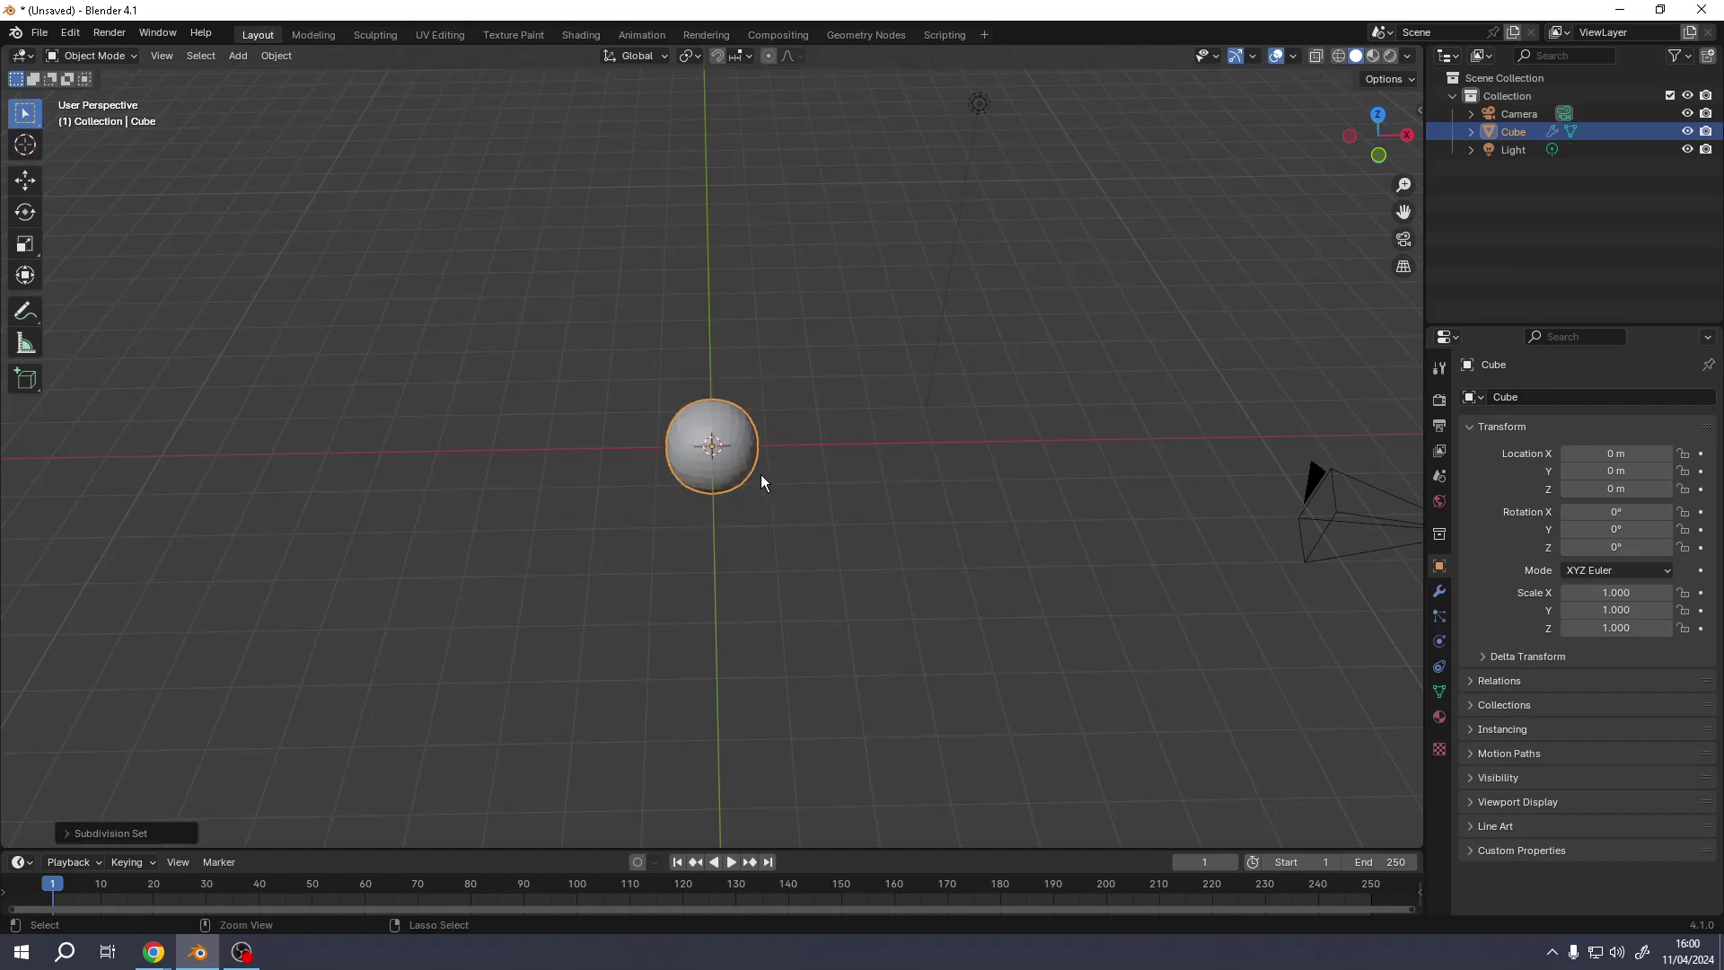
{"action": "key", "text": "ctrl+1"}
{"action": "key", "text": "ctrl+2"}
{"action": "key", "text": "ctrl+1"}
{"action": "key", "text": "ctrl+2"}
- Check the subdivided cube's cage in Edit Mode, and apply Shade Smooth to the cube in Object Mode
{"action": "key", "text": "Tab"}
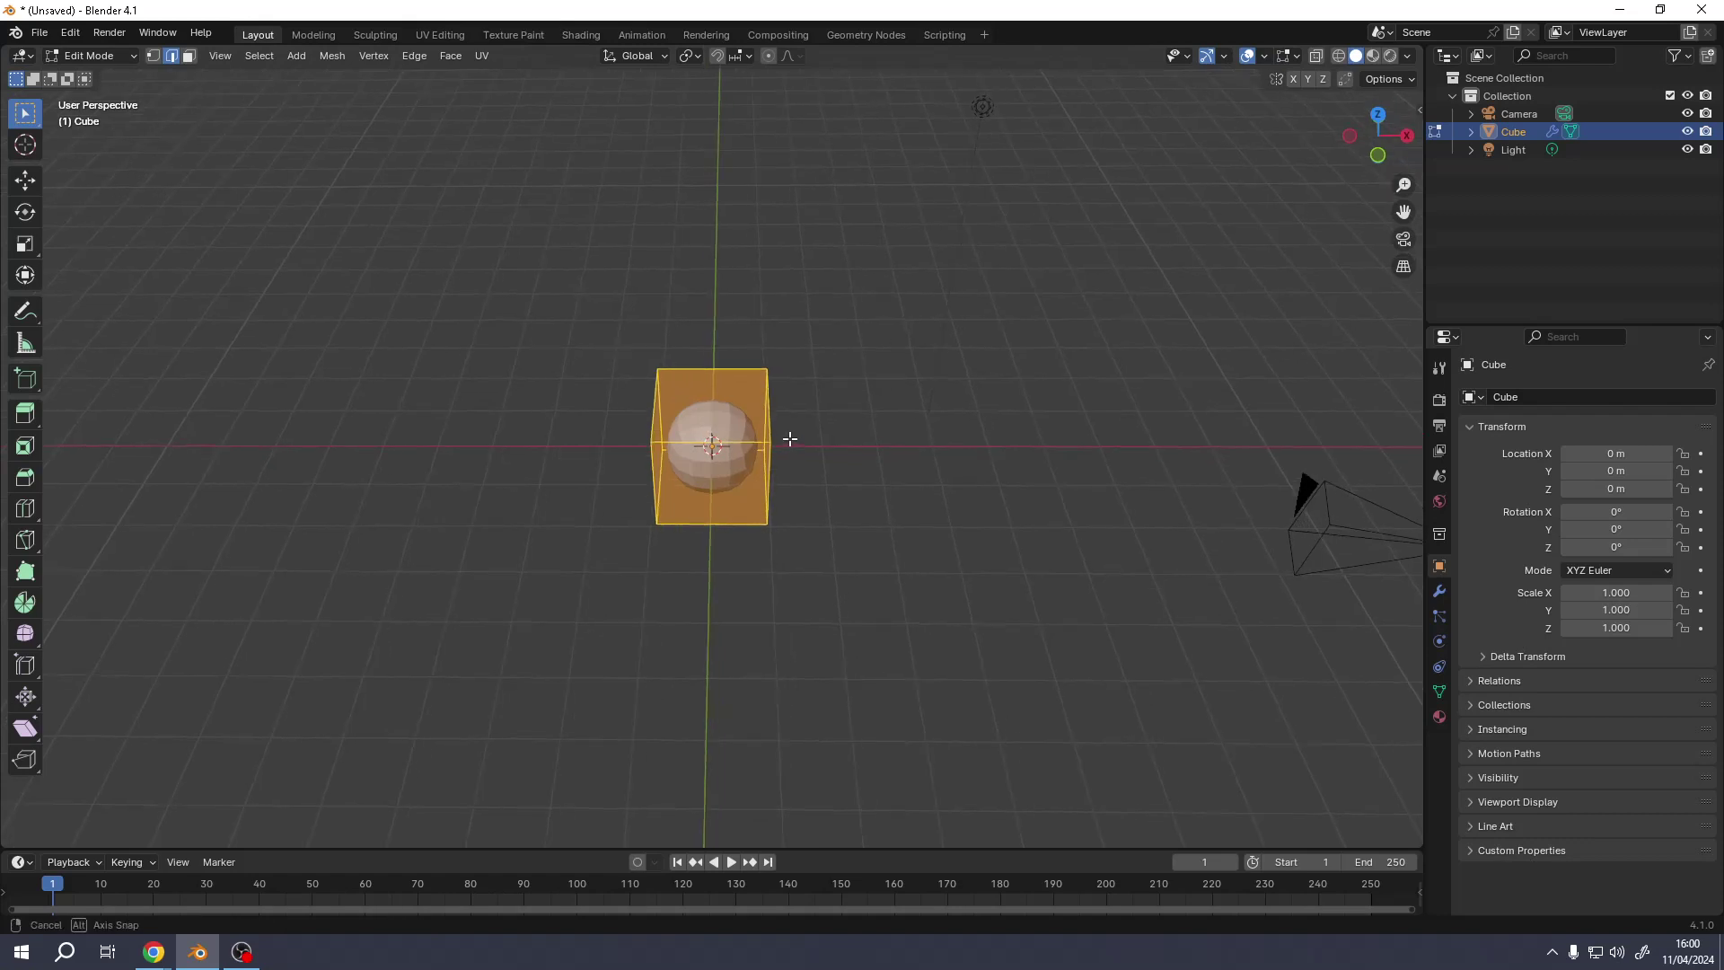
{"action": "middle_click_drag", "start_coordinate": [776, 428], "coordinate": [723, 440]}
{"action": "scroll", "coordinate": [722, 439], "scroll_direction": "up", "scroll_amount": 5}
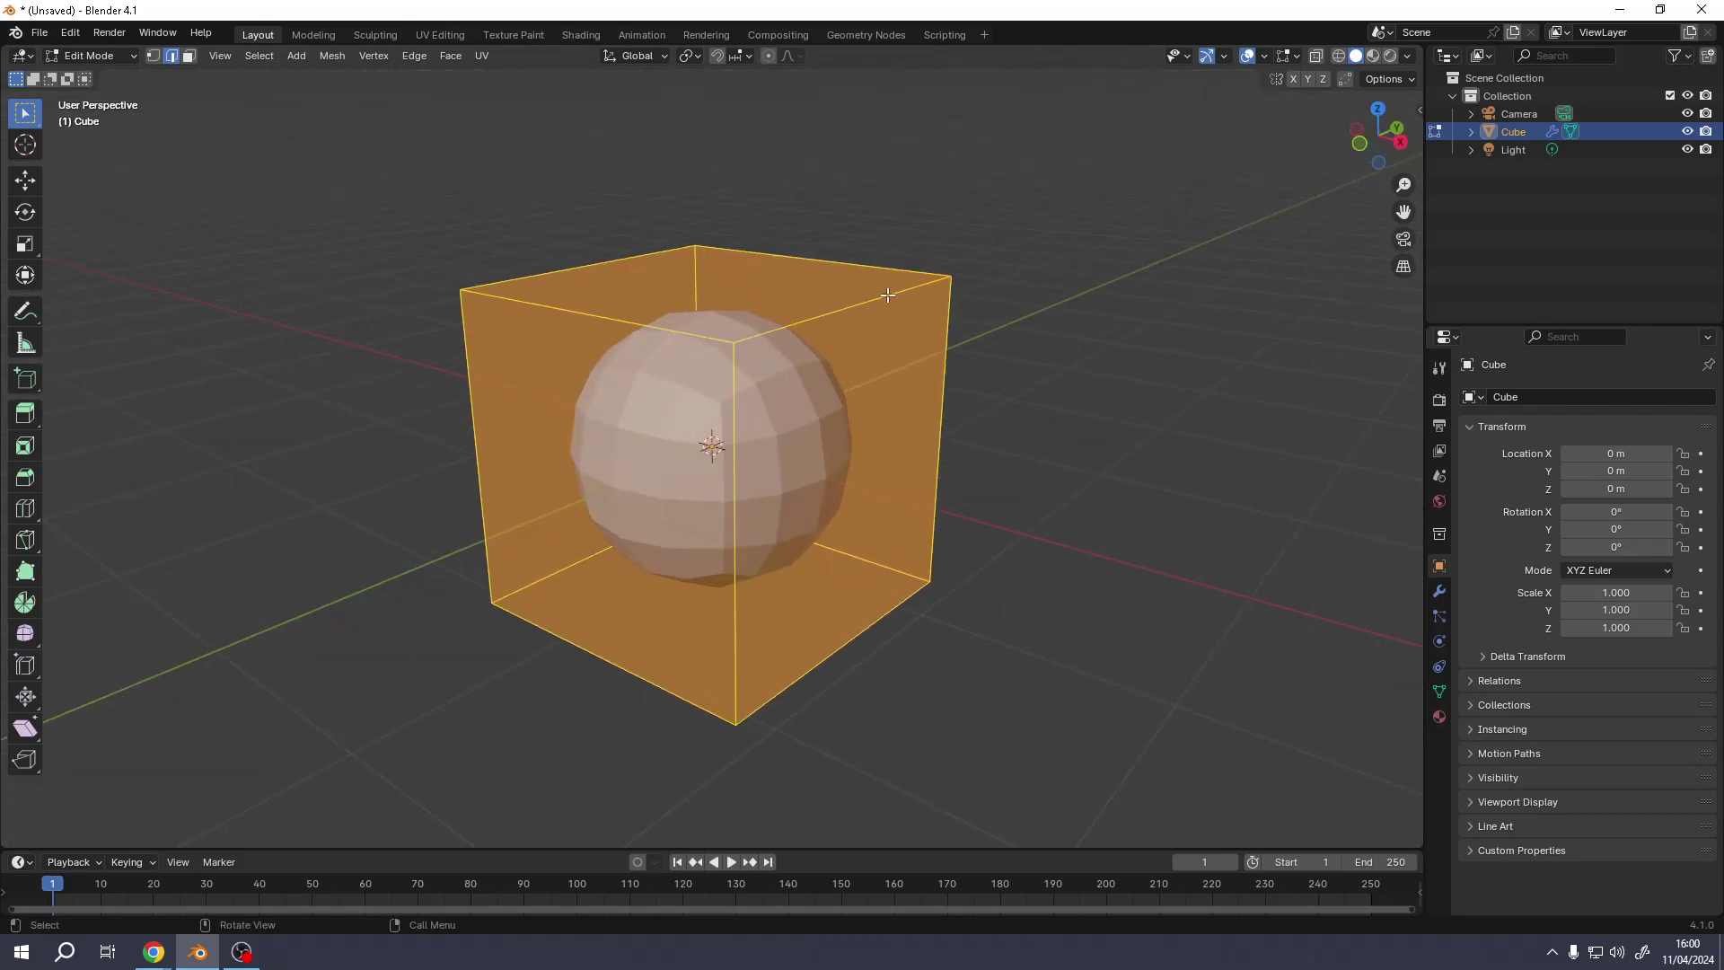
{"action": "middle_click_drag", "start_coordinate": [768, 325], "coordinate": [1065, 277]}
{"action": "key", "text": "Tab"}
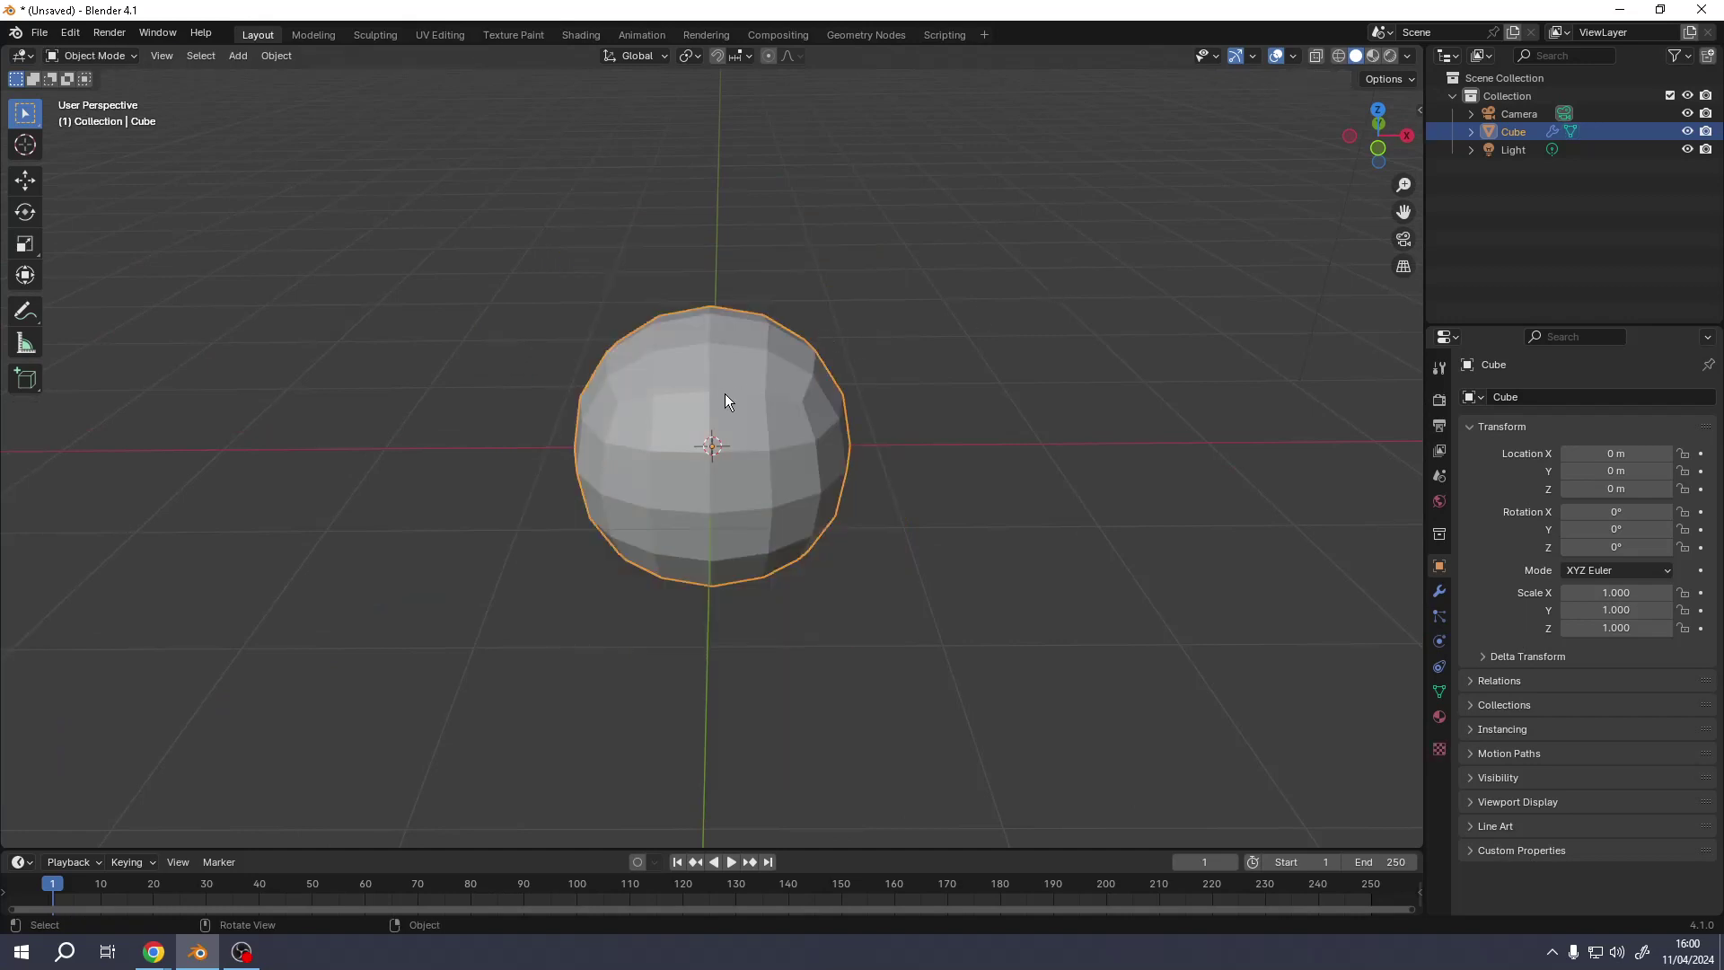
{"action": "right_click", "coordinate": [720, 363]}
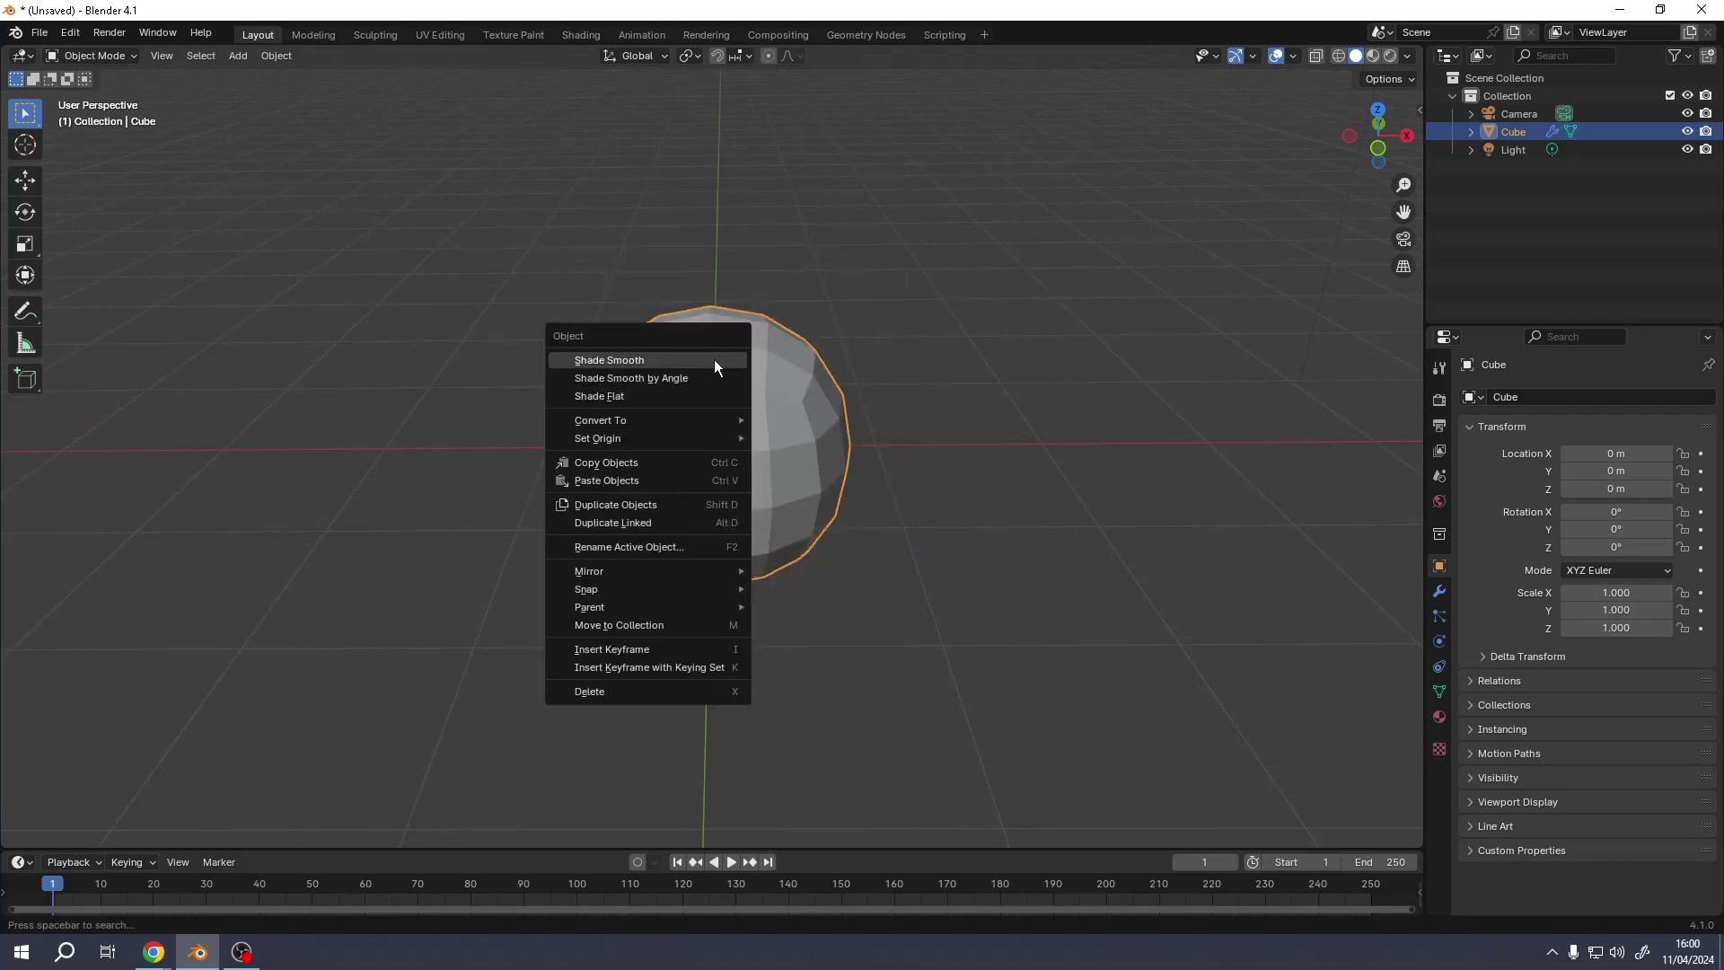
{"action": "left_click", "coordinate": [651, 361]}
{"action": "middle_click_drag", "start_coordinate": [824, 429], "coordinate": [798, 478]}
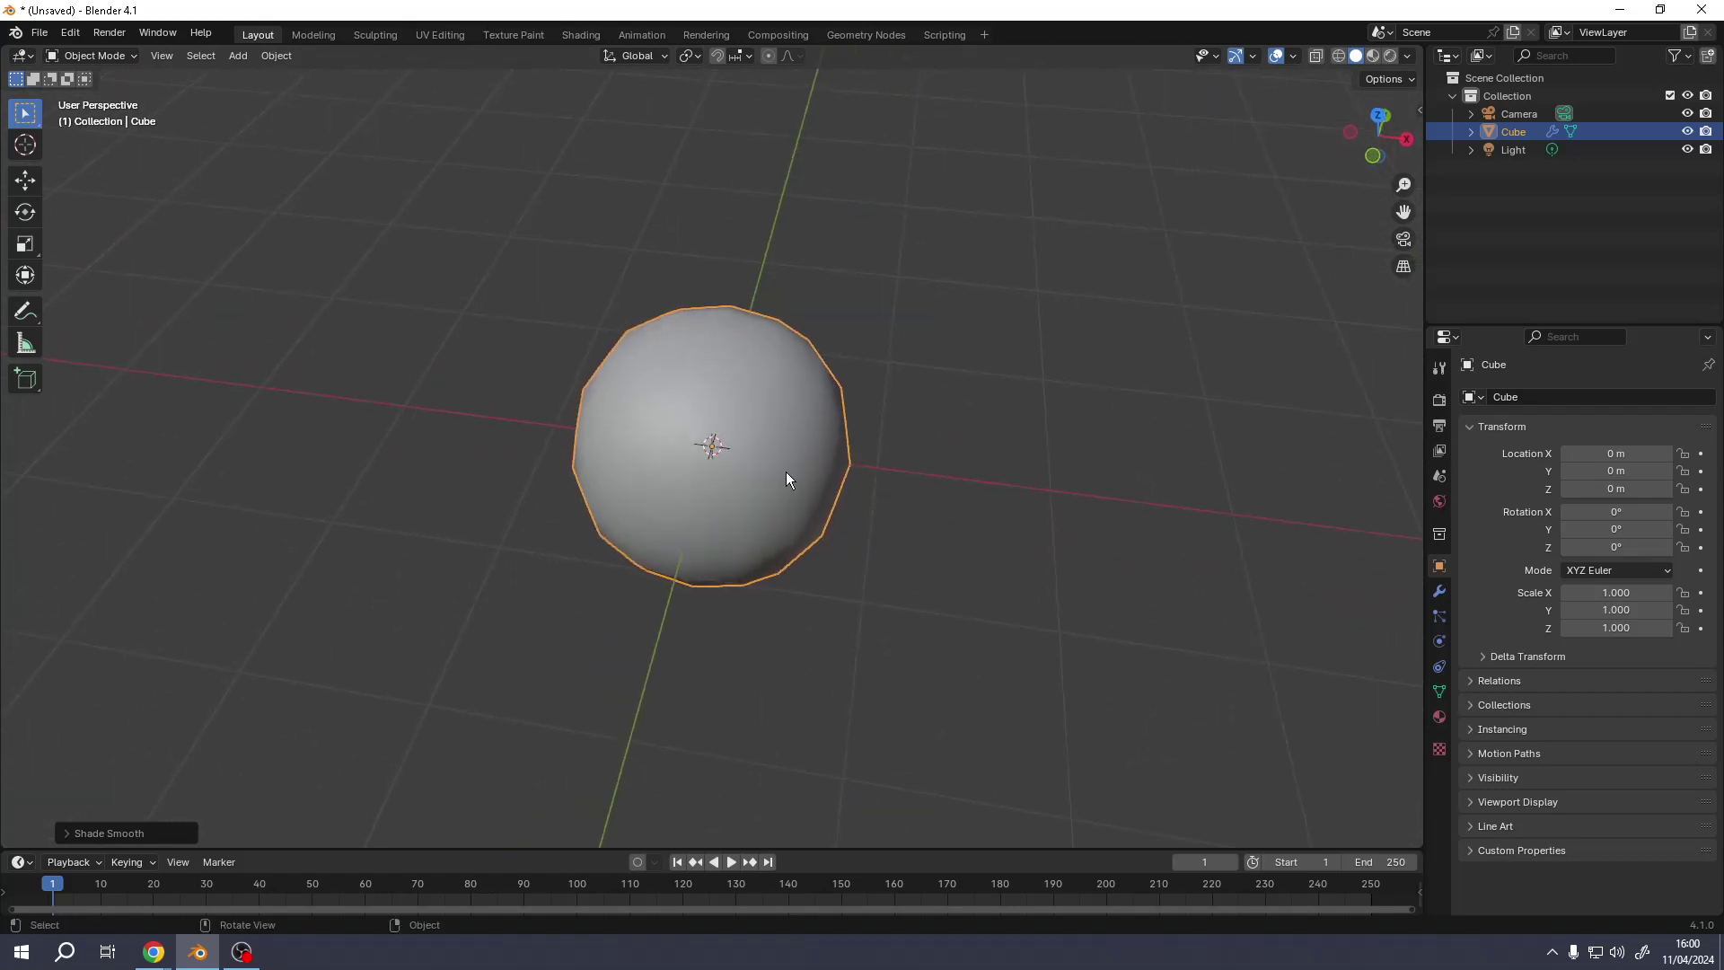
- Add a Mirror modifier to the cube below its Subdivision modifier
{"action": "left_click", "coordinate": [1439, 594]}
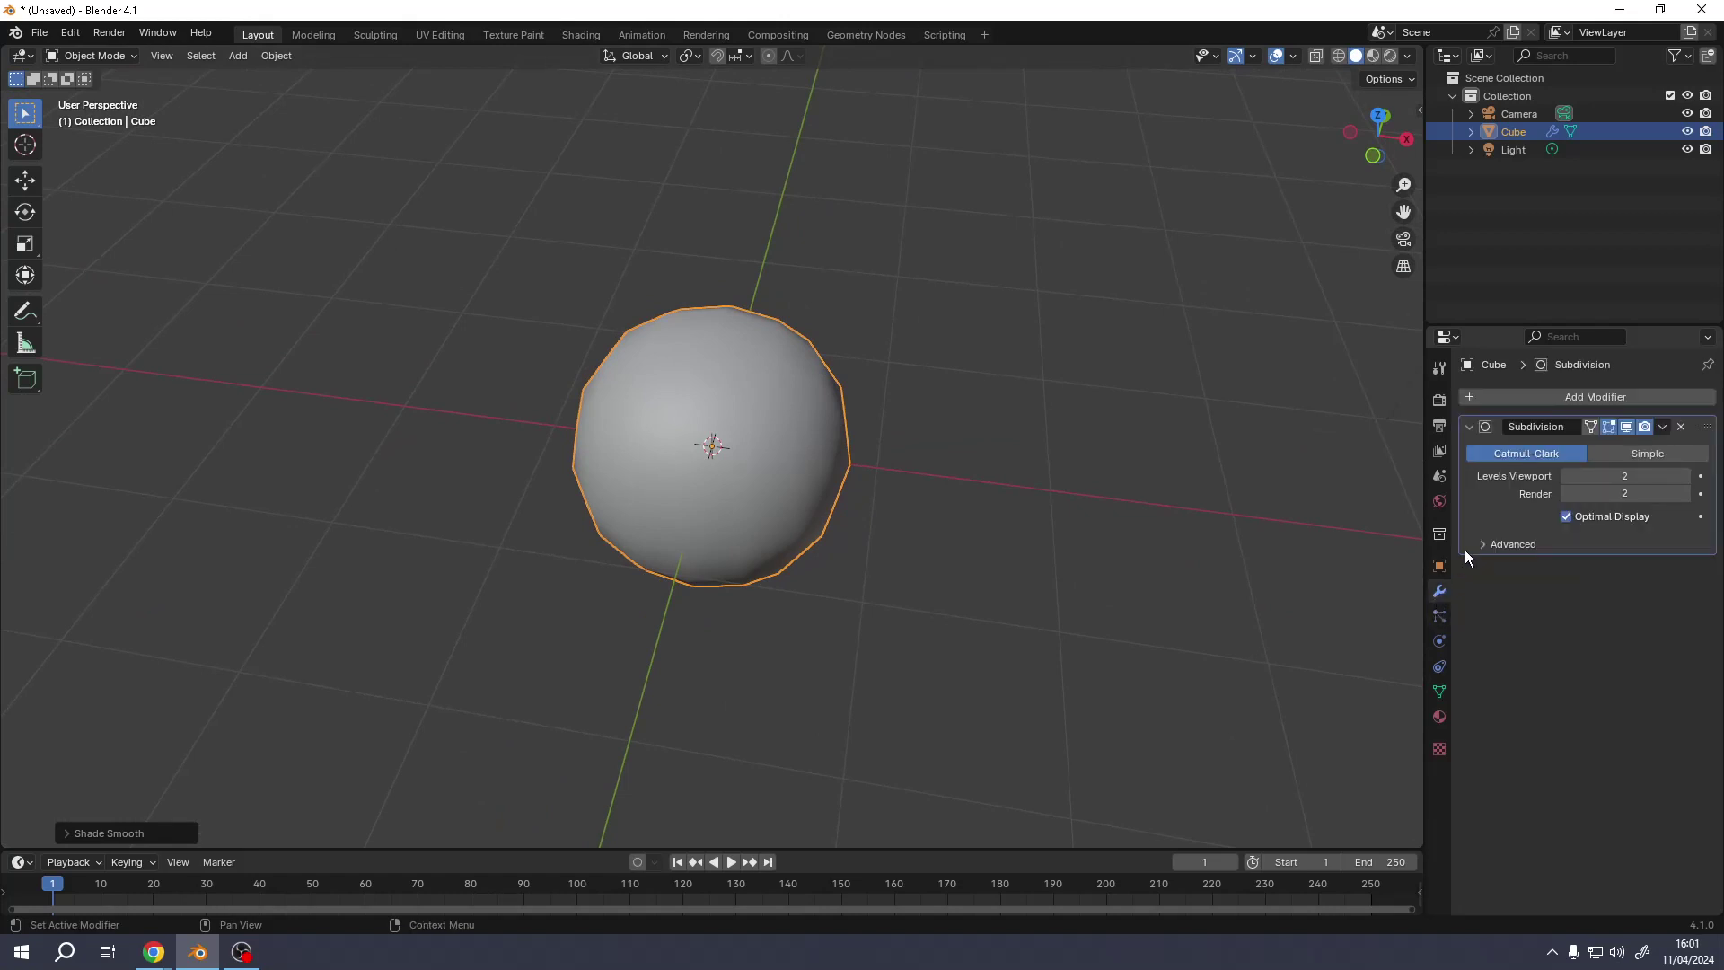
{"action": "left_click", "coordinate": [1551, 395]}
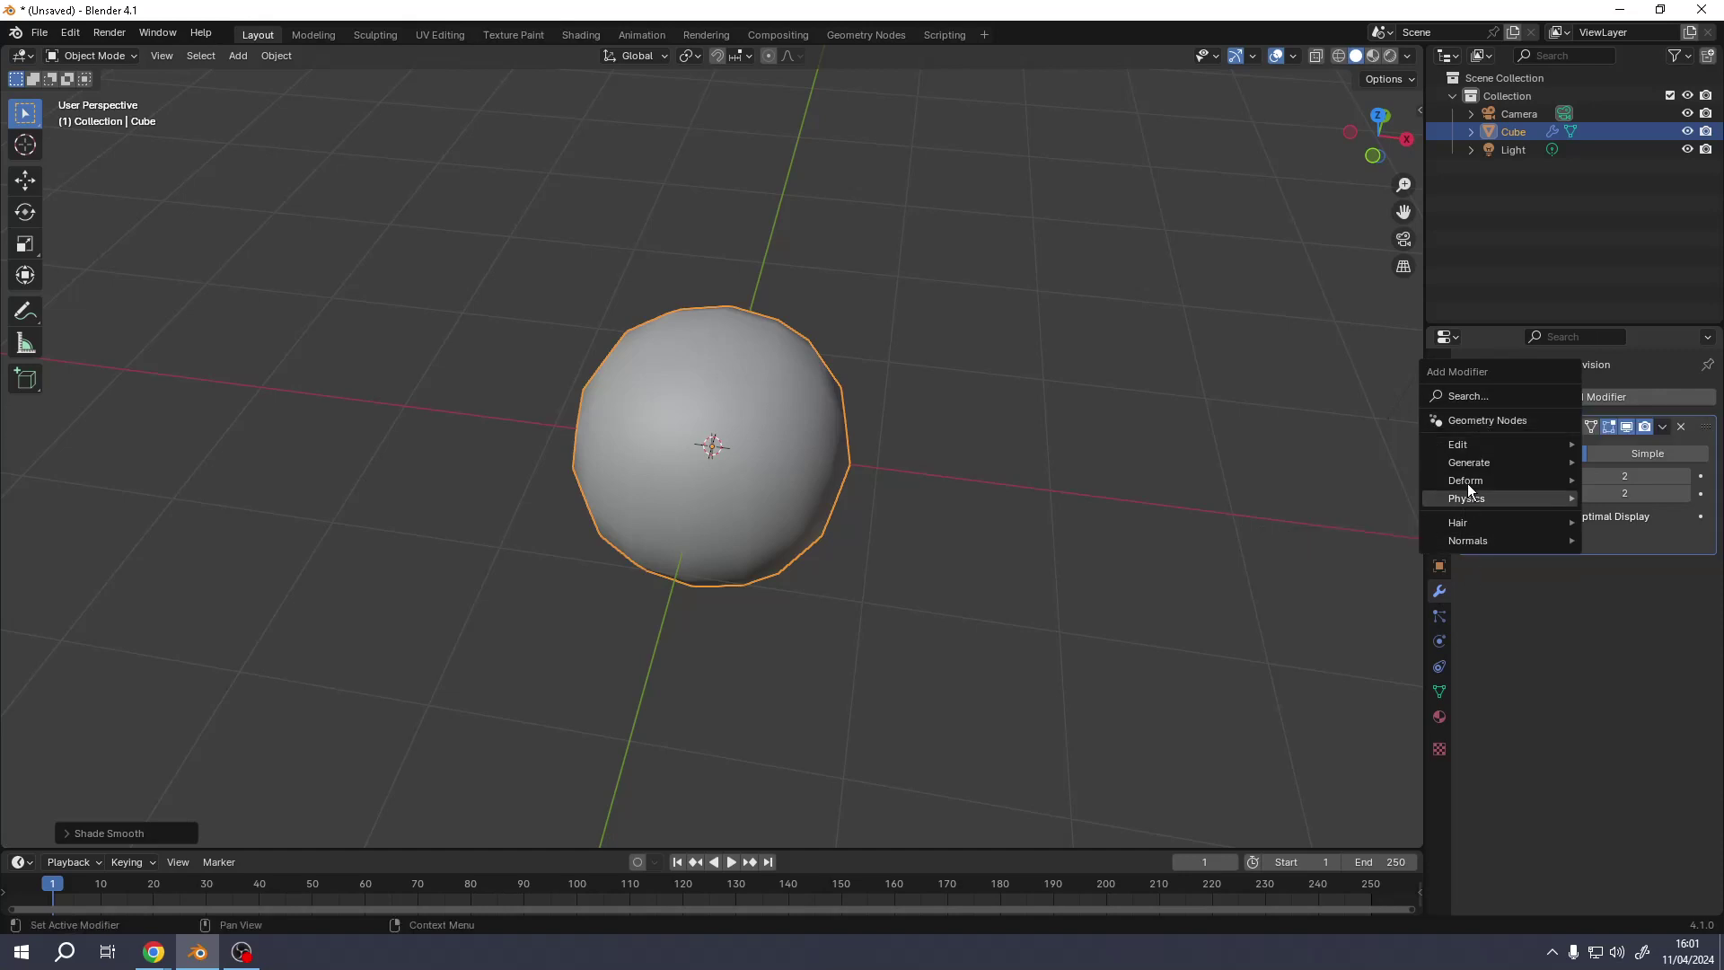
{"action": "left_click", "coordinate": [1474, 396]}
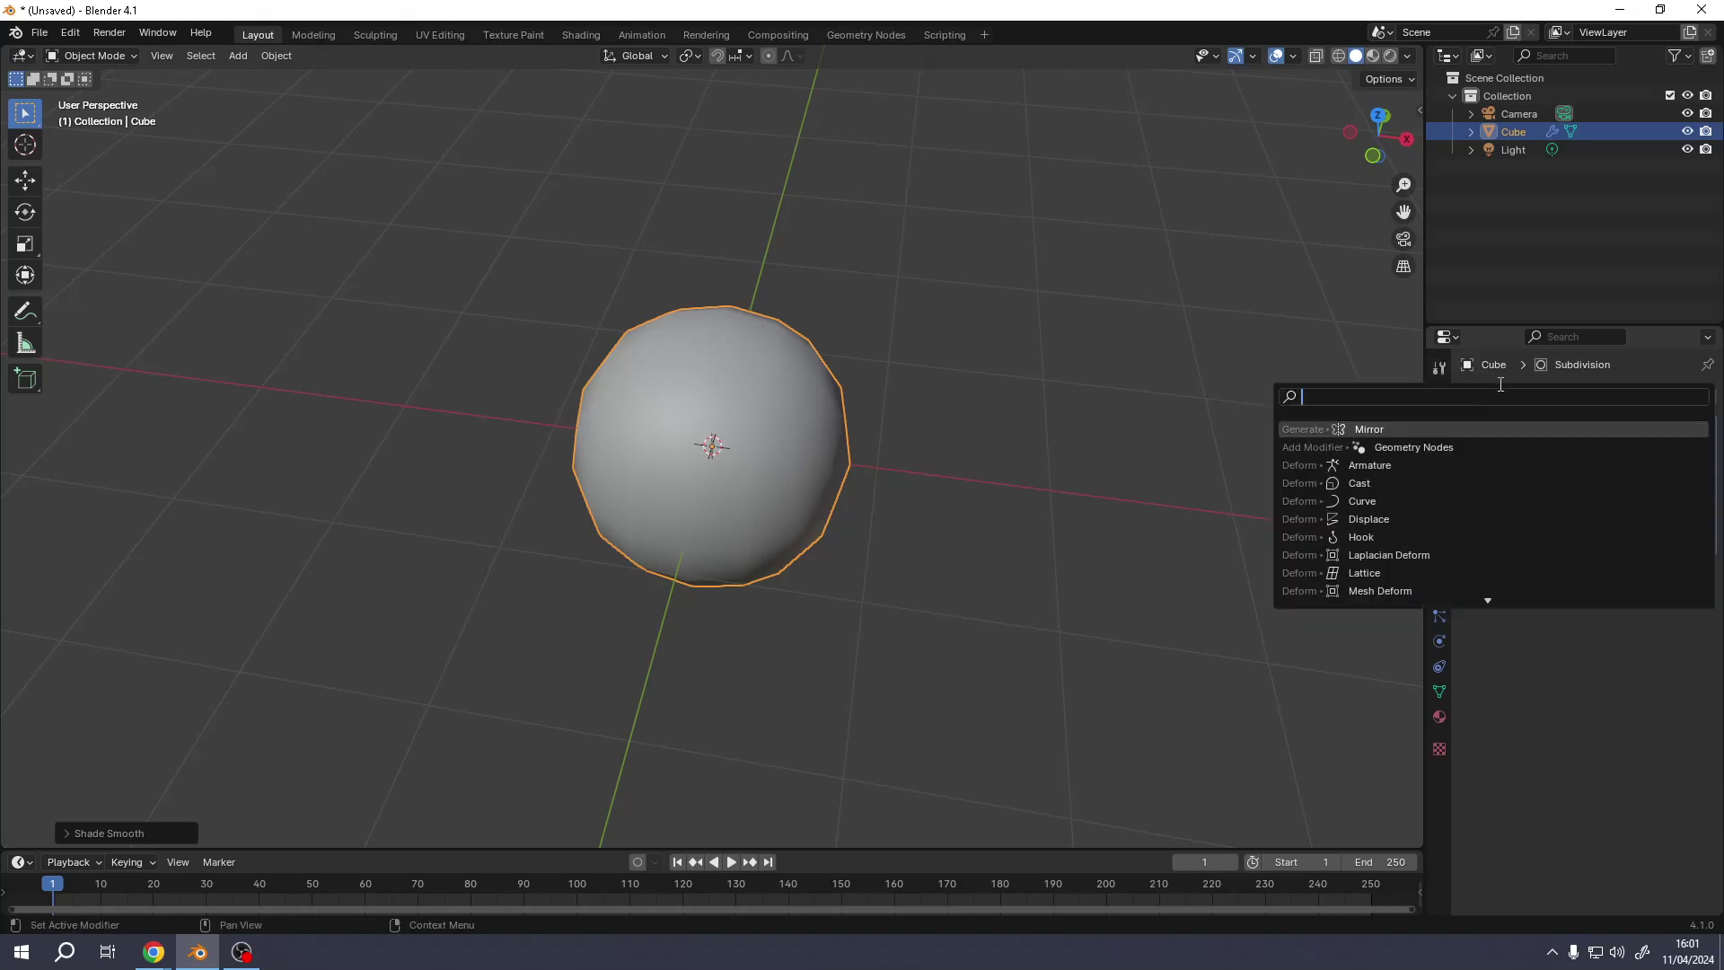
{"action": "type", "text": "mirro"}
{"action": "key", "text": "Return"}
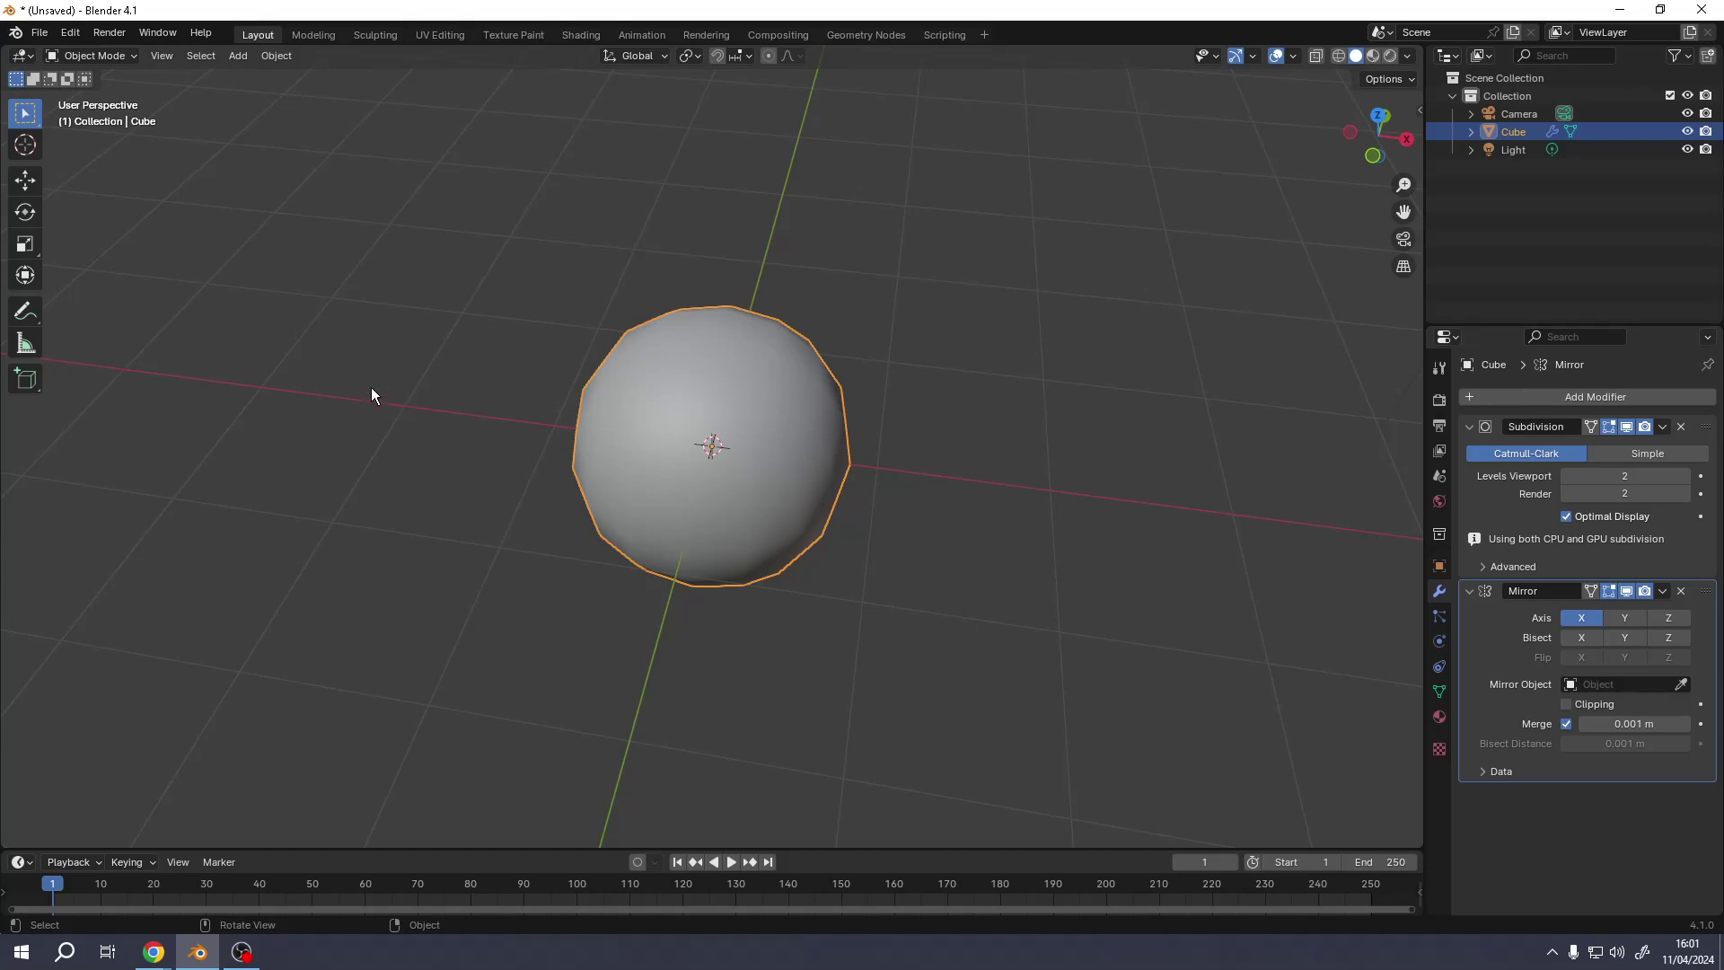
- Enter Edit Mode on the cube, try edge and vertex selection, and switch to face selection
{"action": "key", "text": "Tab"}
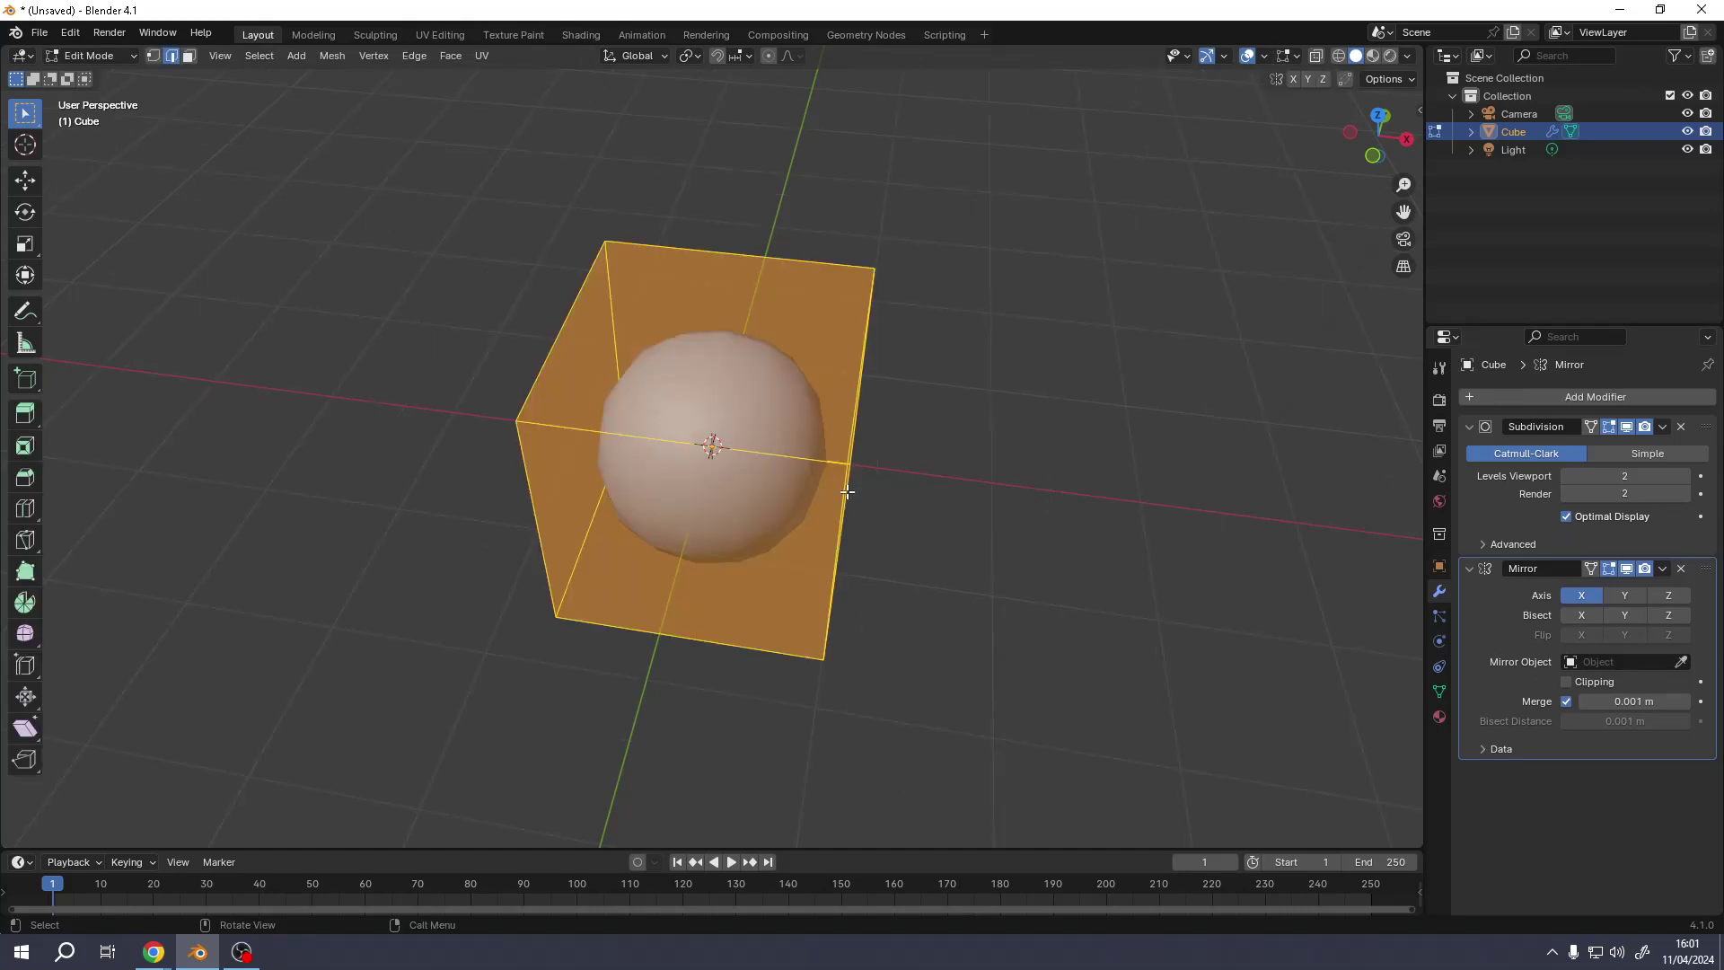
{"action": "middle_click_drag", "start_coordinate": [848, 492], "coordinate": [758, 454]}
{"action": "left_click", "coordinate": [671, 395]}
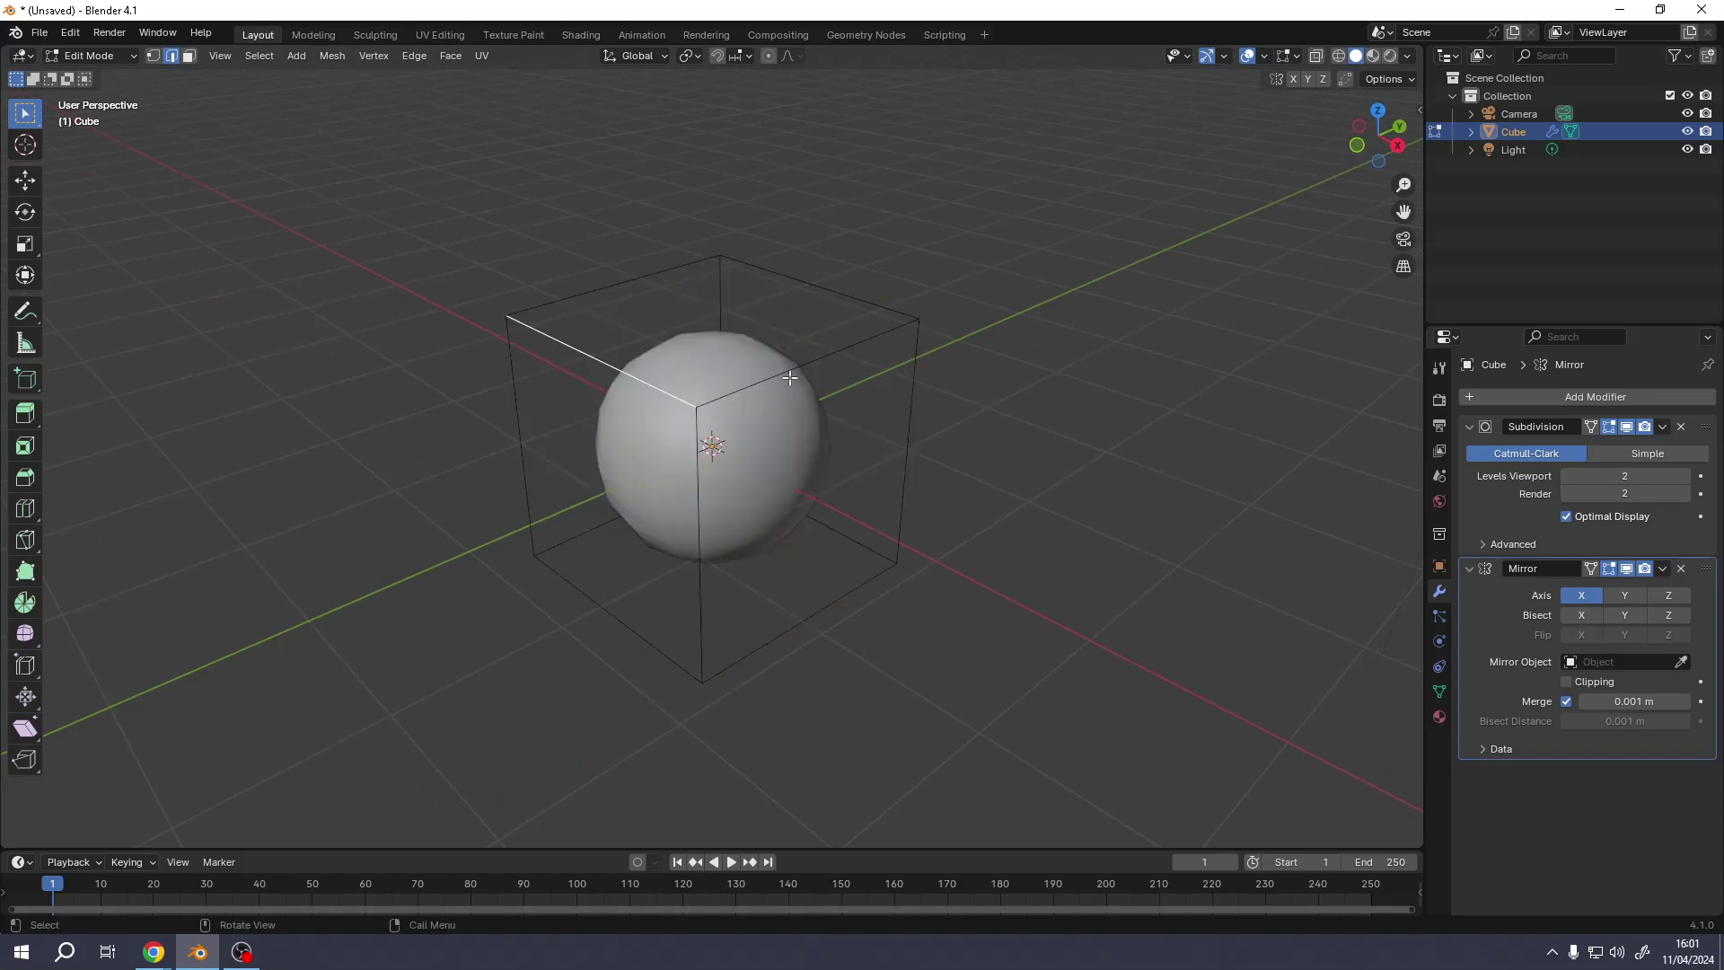
{"action": "left_click", "coordinate": [915, 314]}
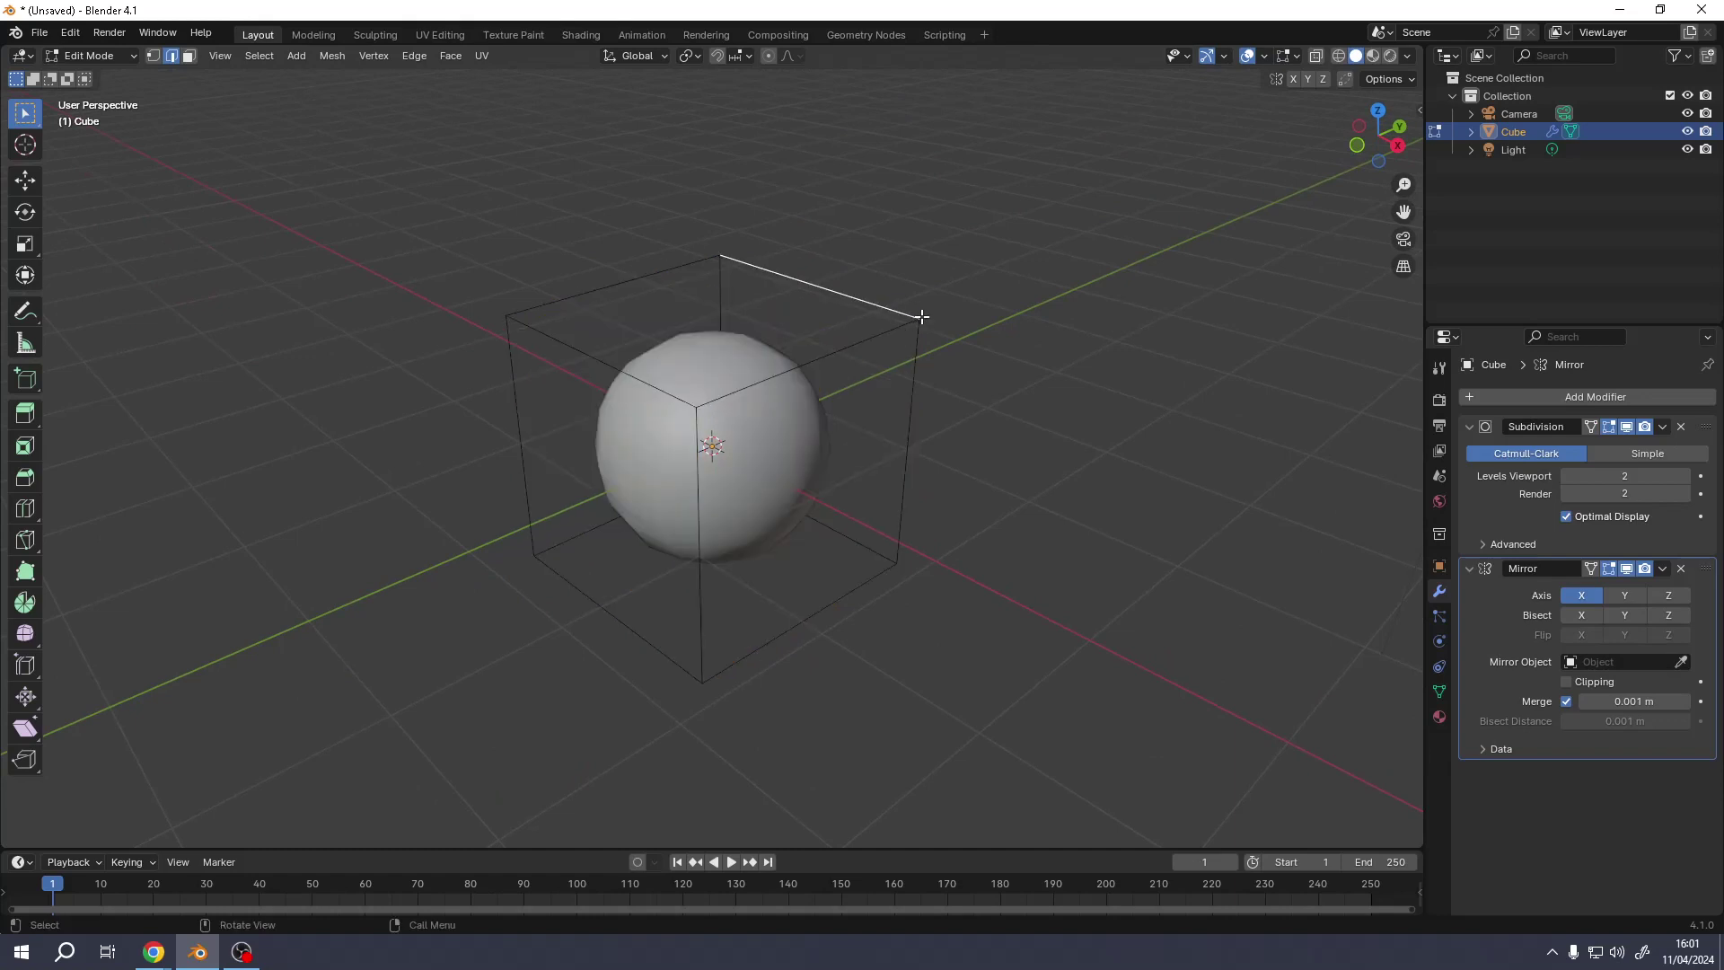
{"action": "left_click", "coordinate": [152, 57]}
{"action": "left_click", "coordinate": [695, 412]}
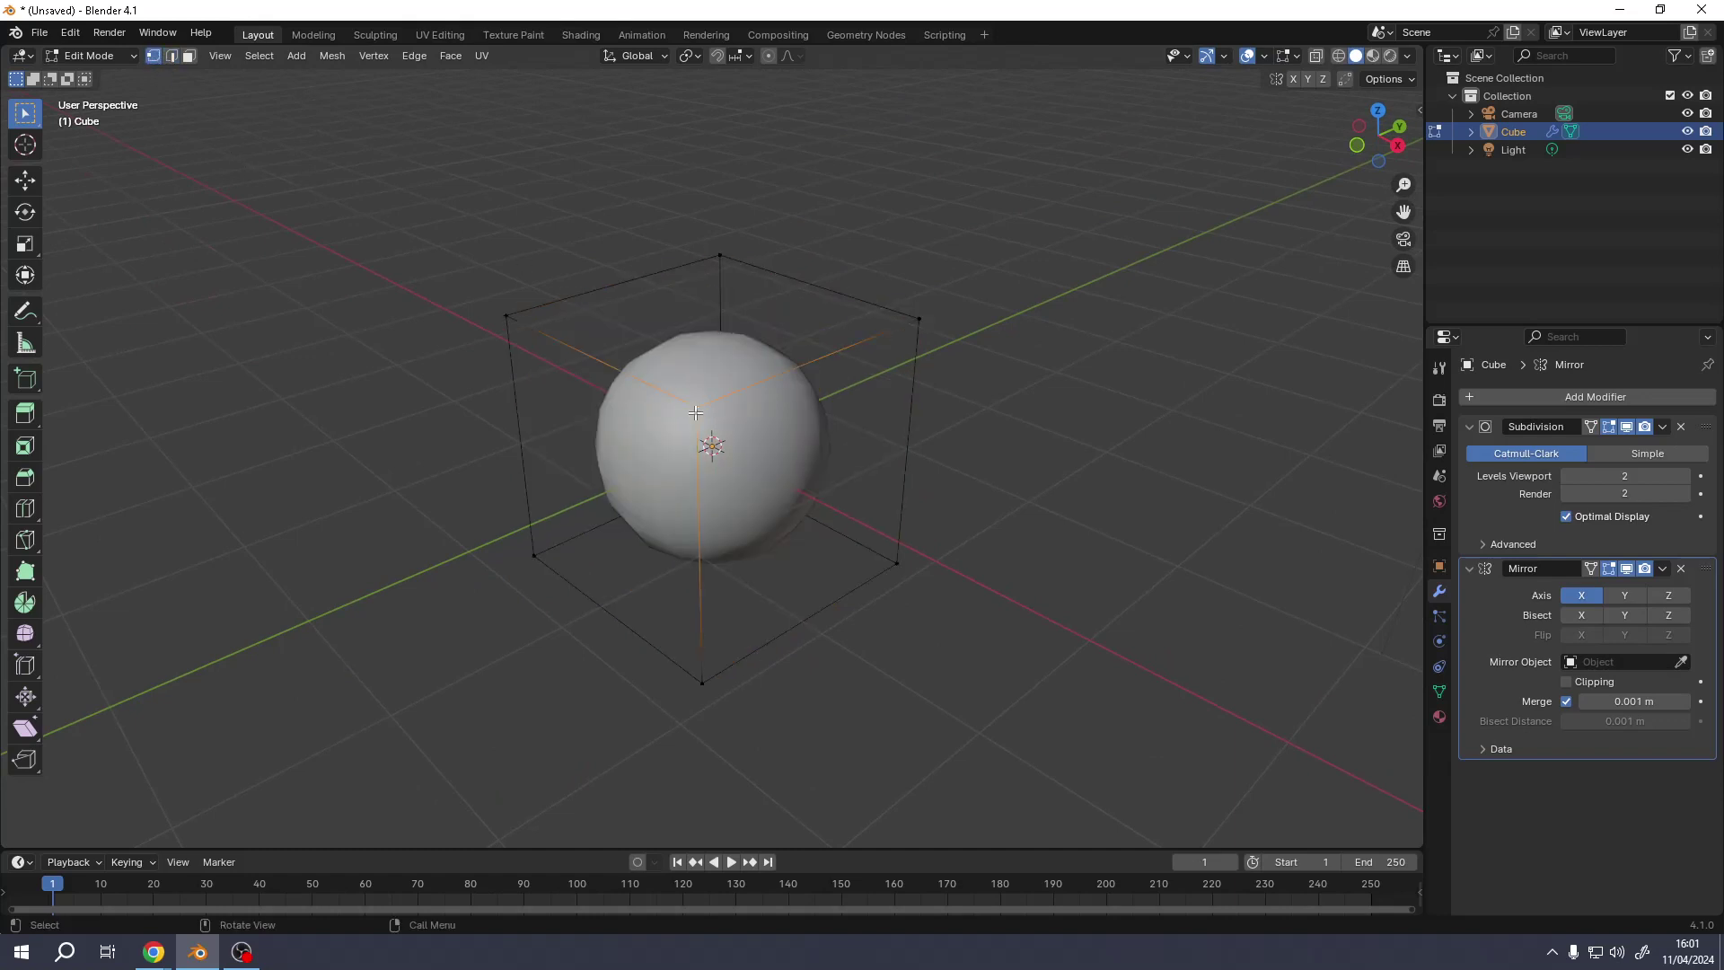
{"action": "key", "text": "2"}
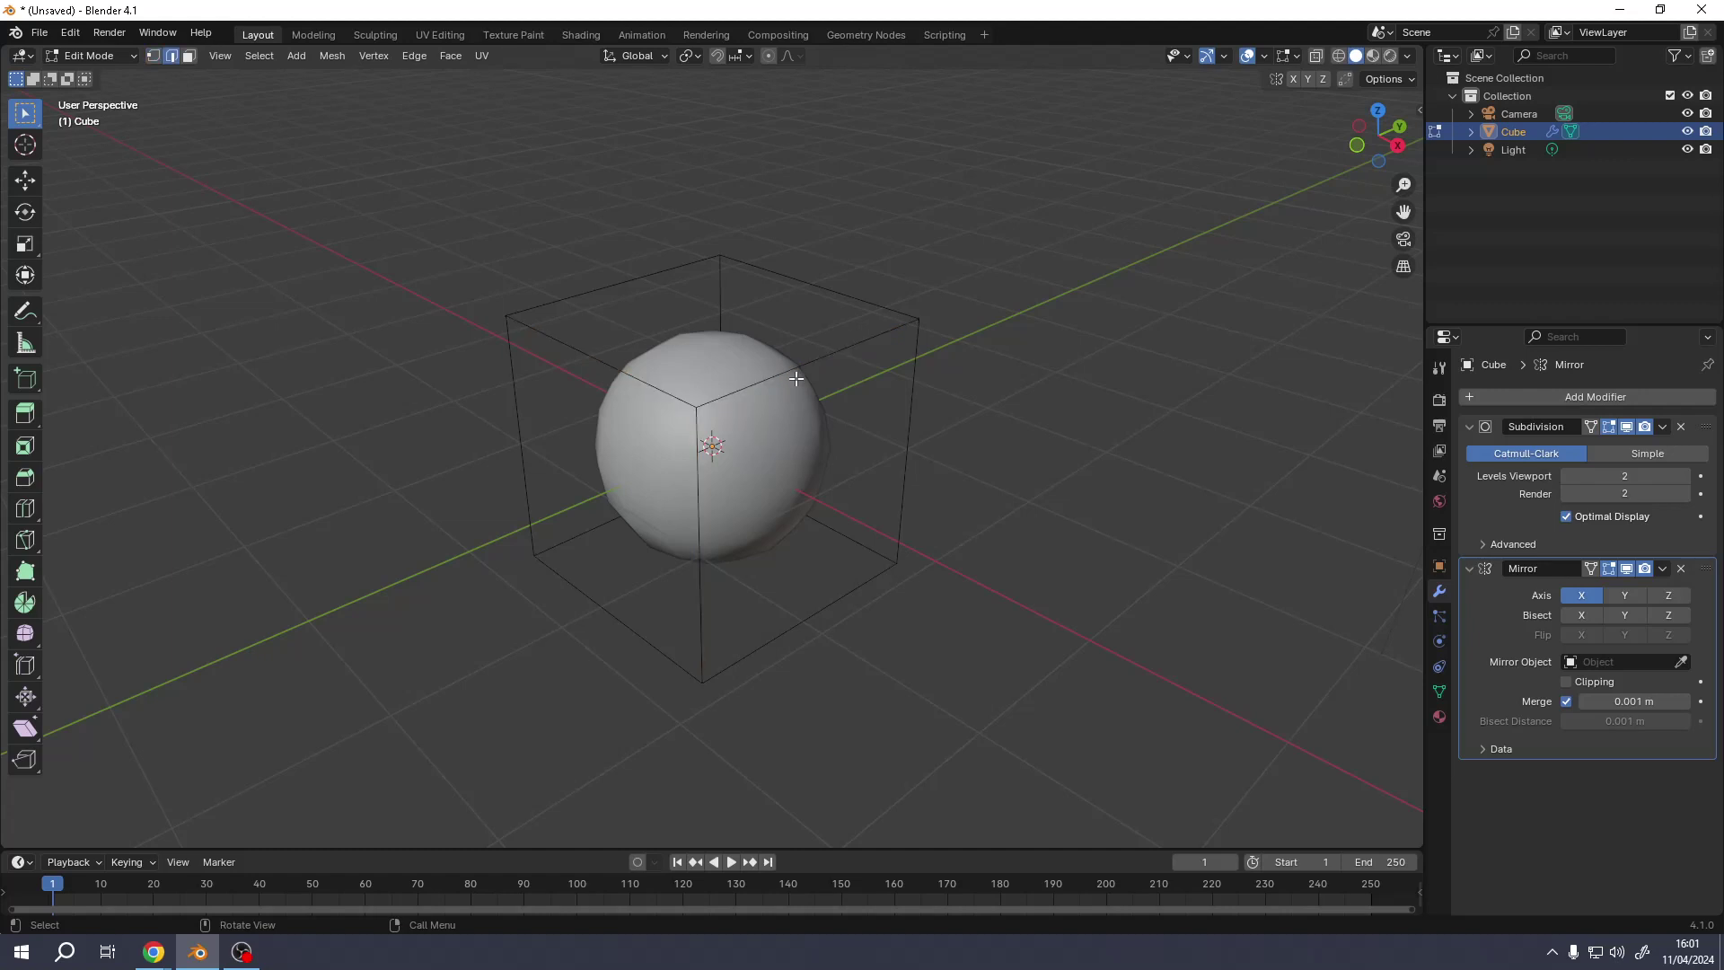
{"action": "key", "text": "3"}
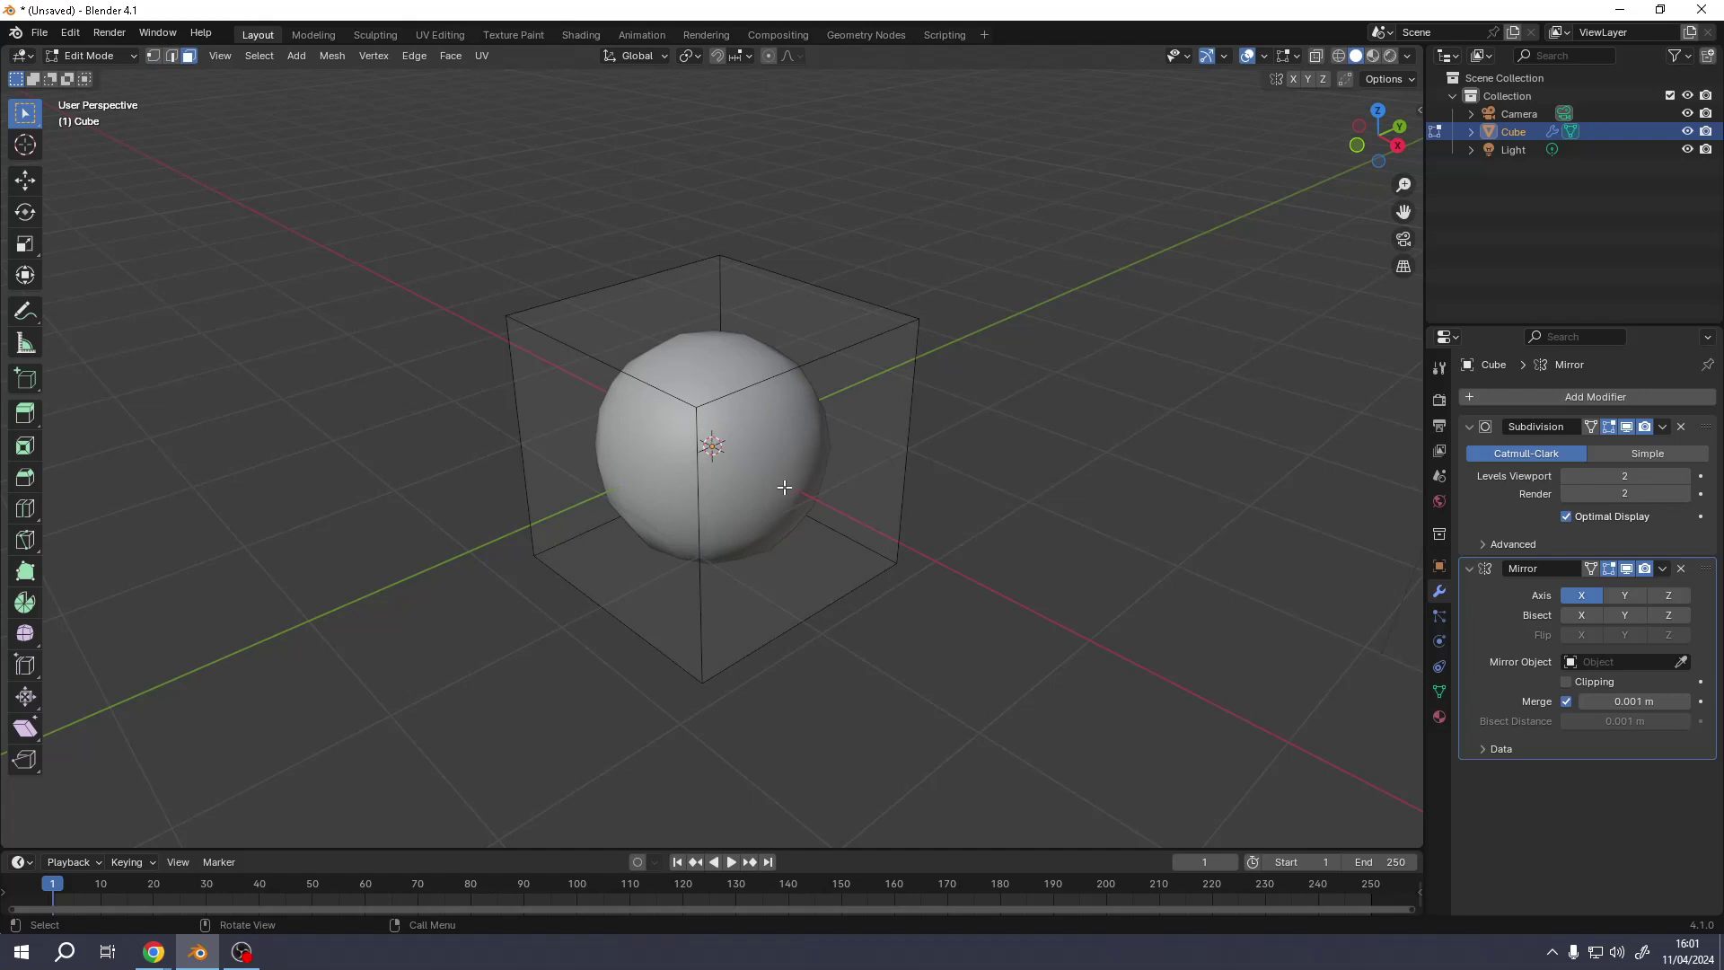
- Try moving the cube's face on the positive X side
{"action": "left_click", "coordinate": [789, 476]}
{"action": "middle_click_drag", "start_coordinate": [735, 431], "coordinate": [776, 423]}
{"action": "key", "text": "g"}
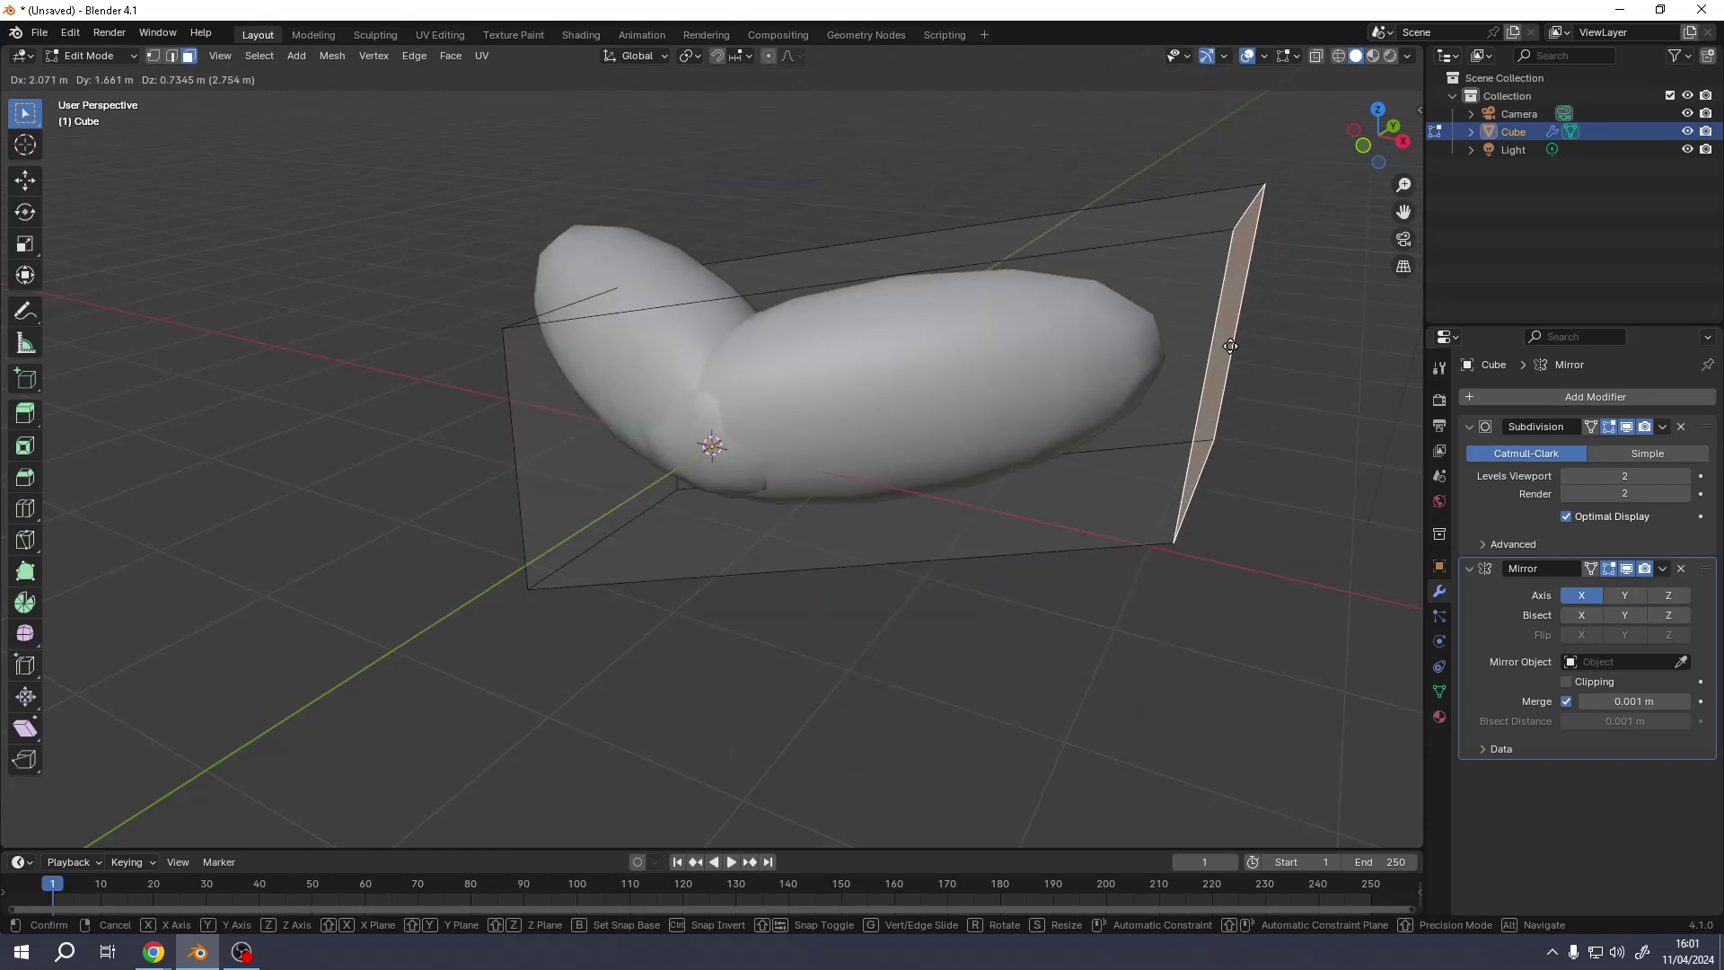
{"action": "key", "text": "Escape"}
- Add one centred vertical loop cut that divides the cube into two halves along the X axis
{"action": "middle_click_drag", "start_coordinate": [1015, 456], "coordinate": [706, 269]}
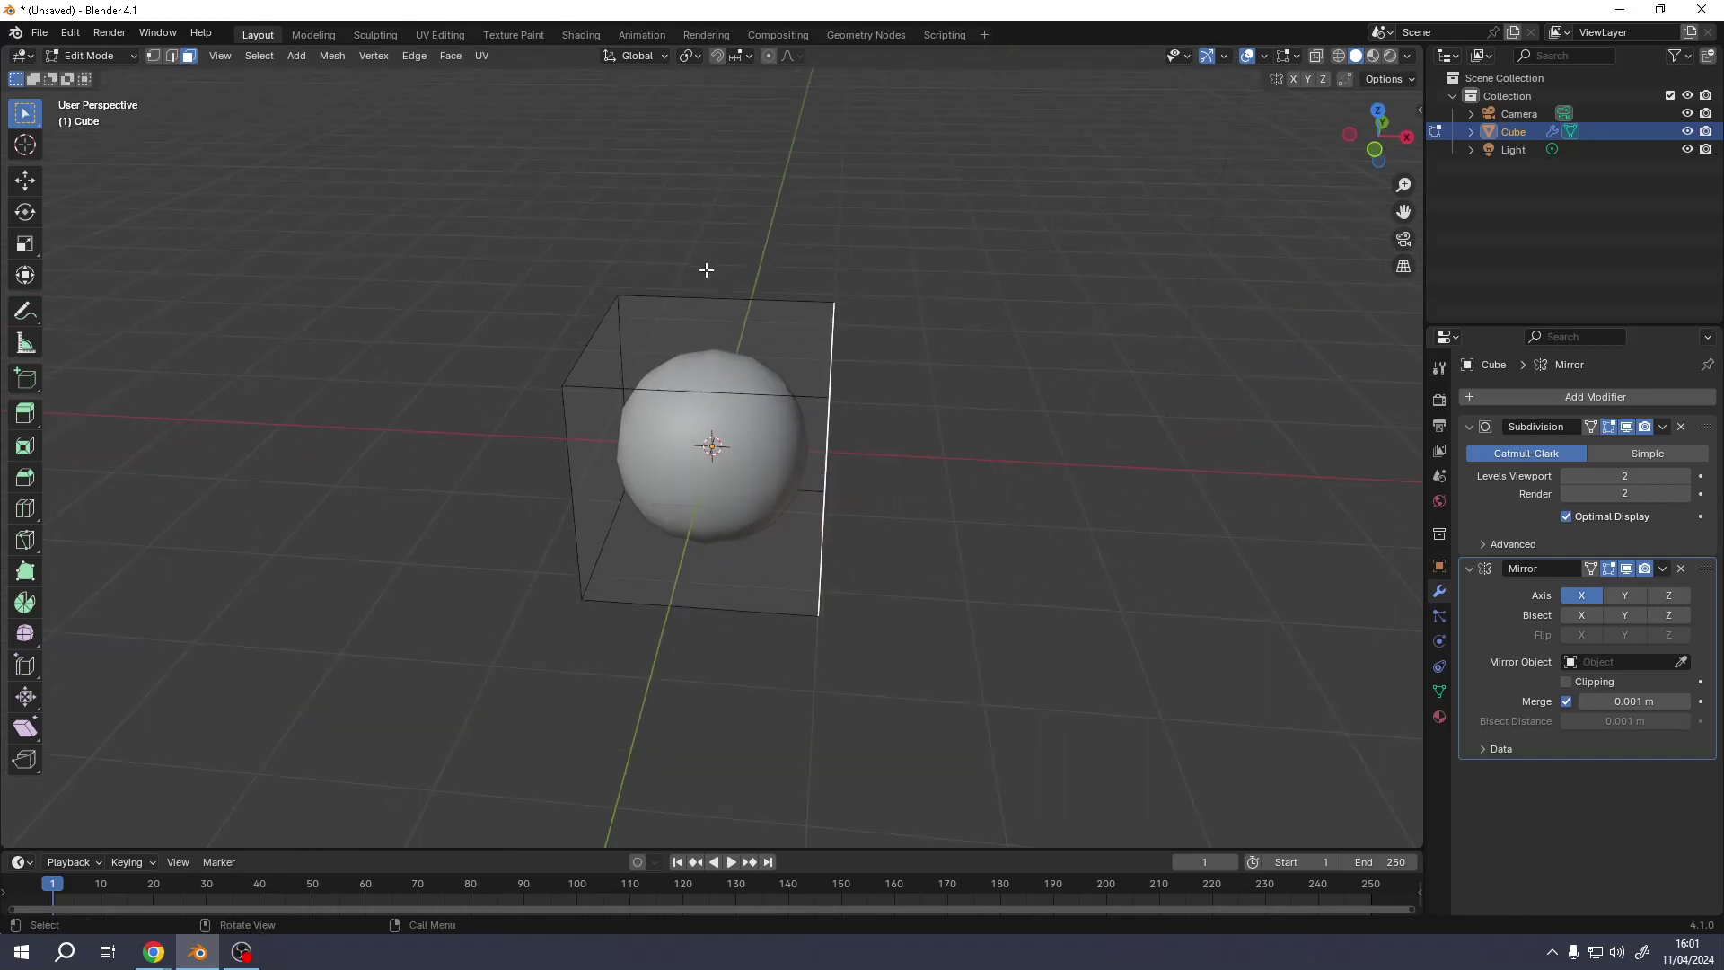
{"action": "key", "text": "ctrl+r"}
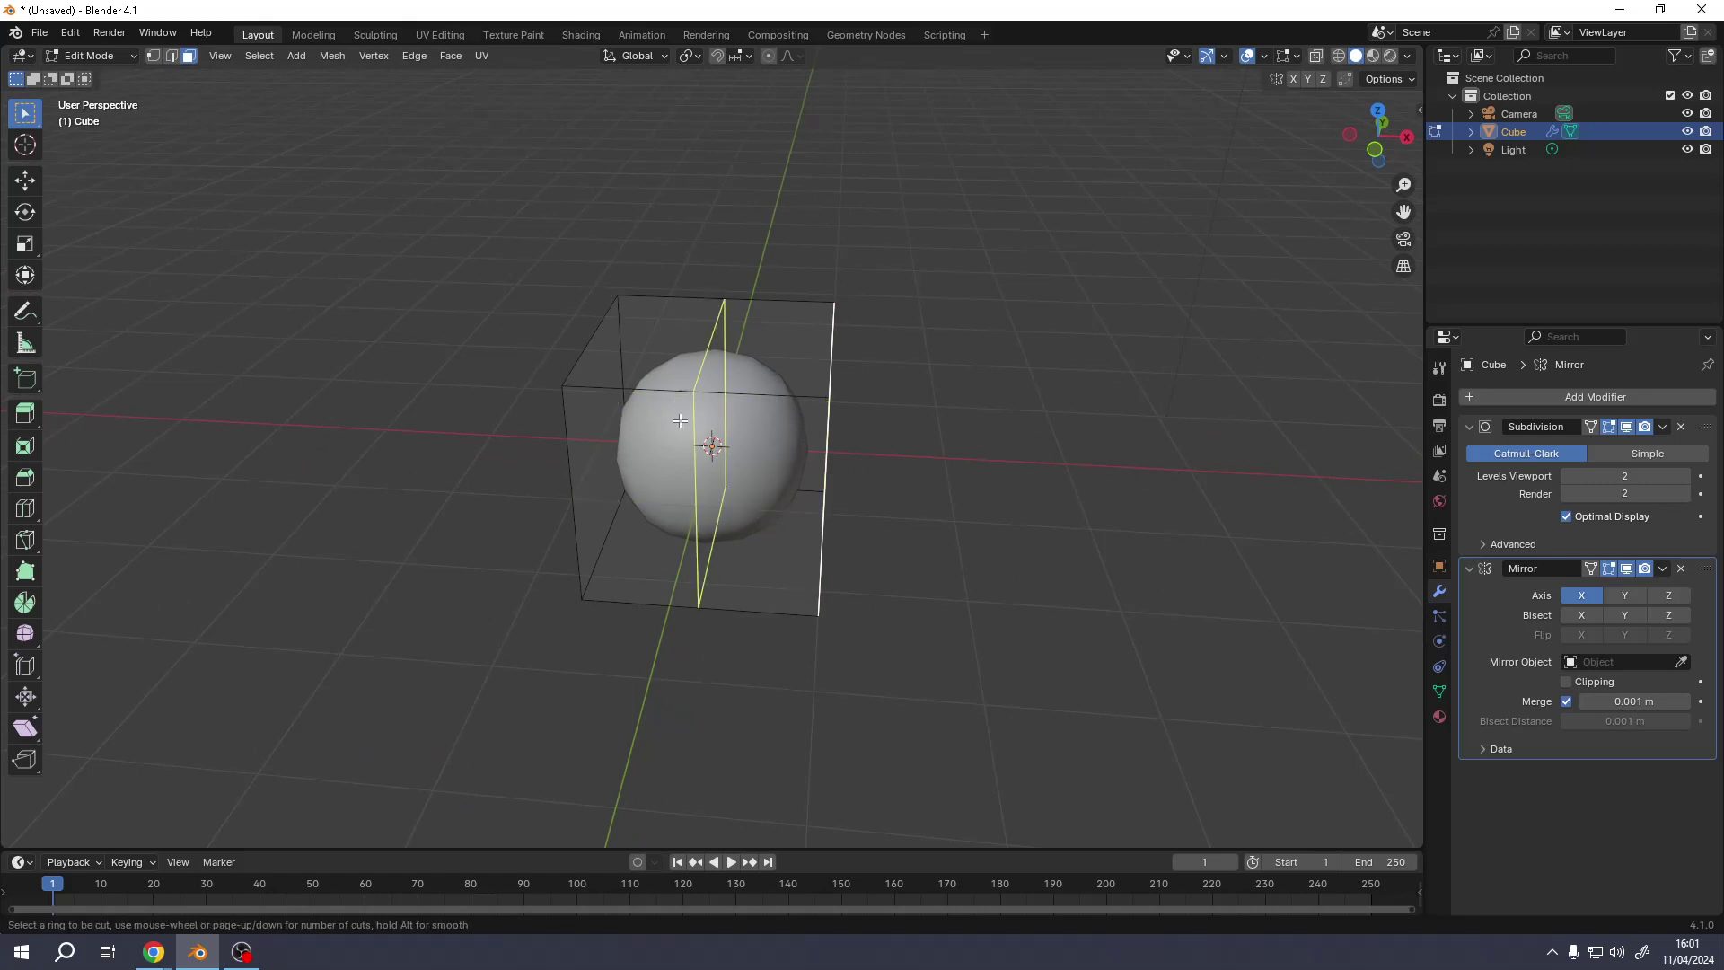
{"action": "left_click", "coordinate": [690, 386]}
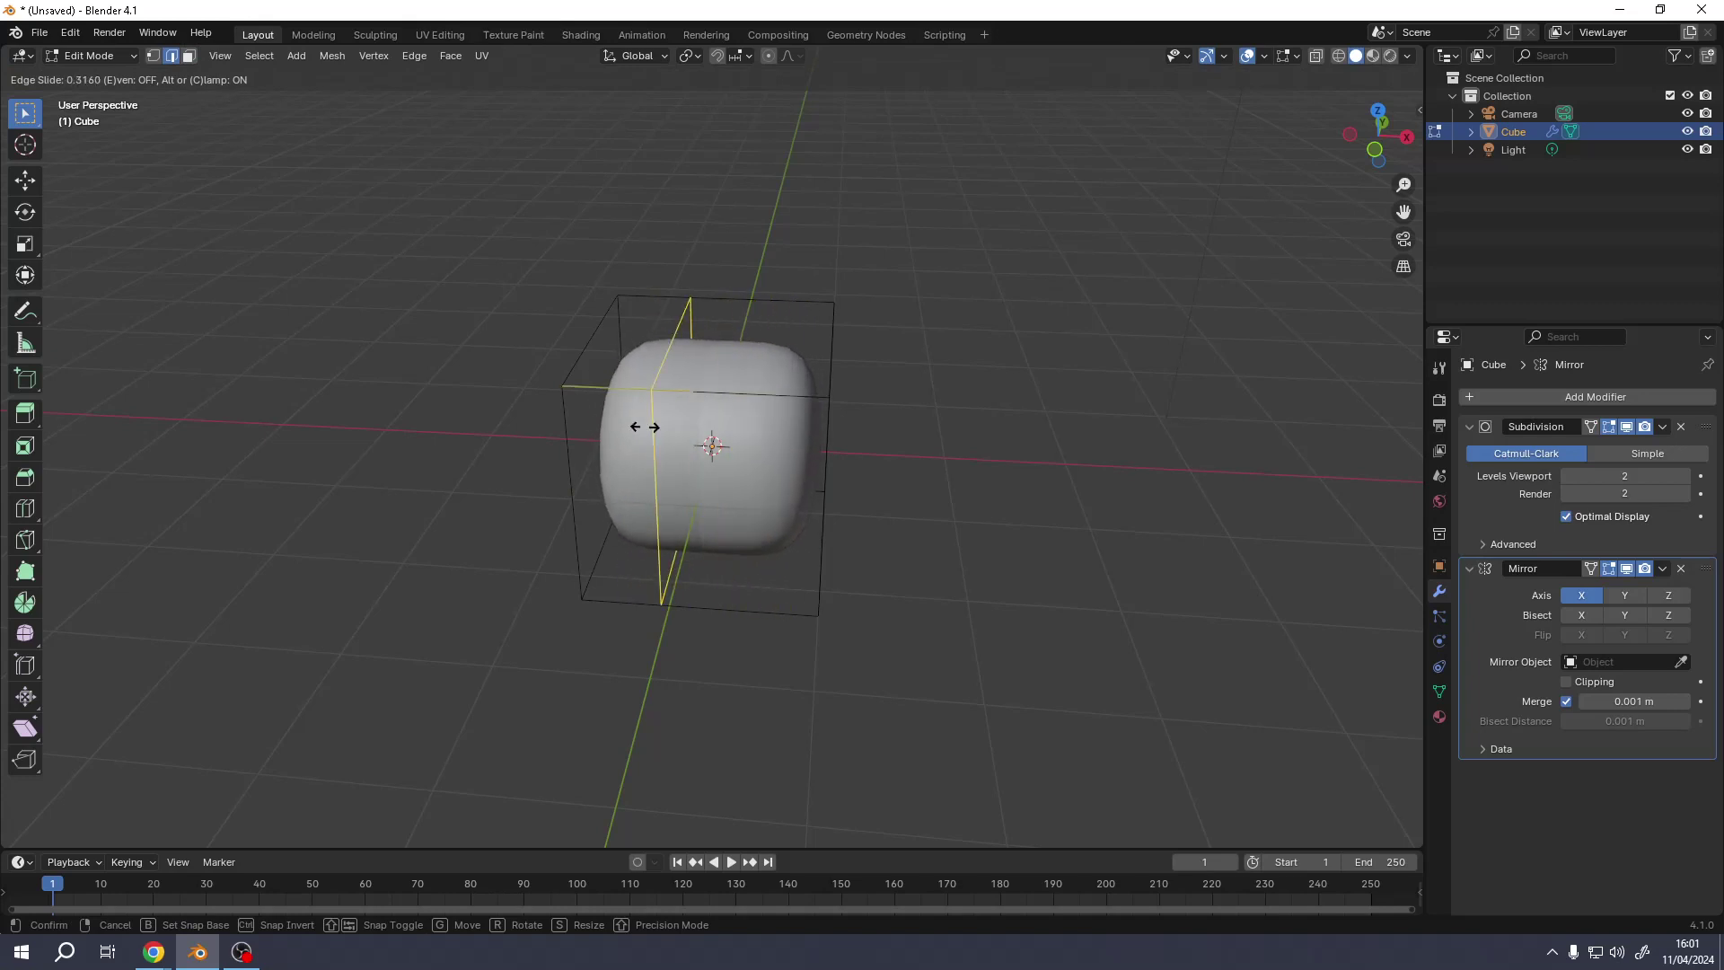
{"action": "right_click", "coordinate": [711, 537]}
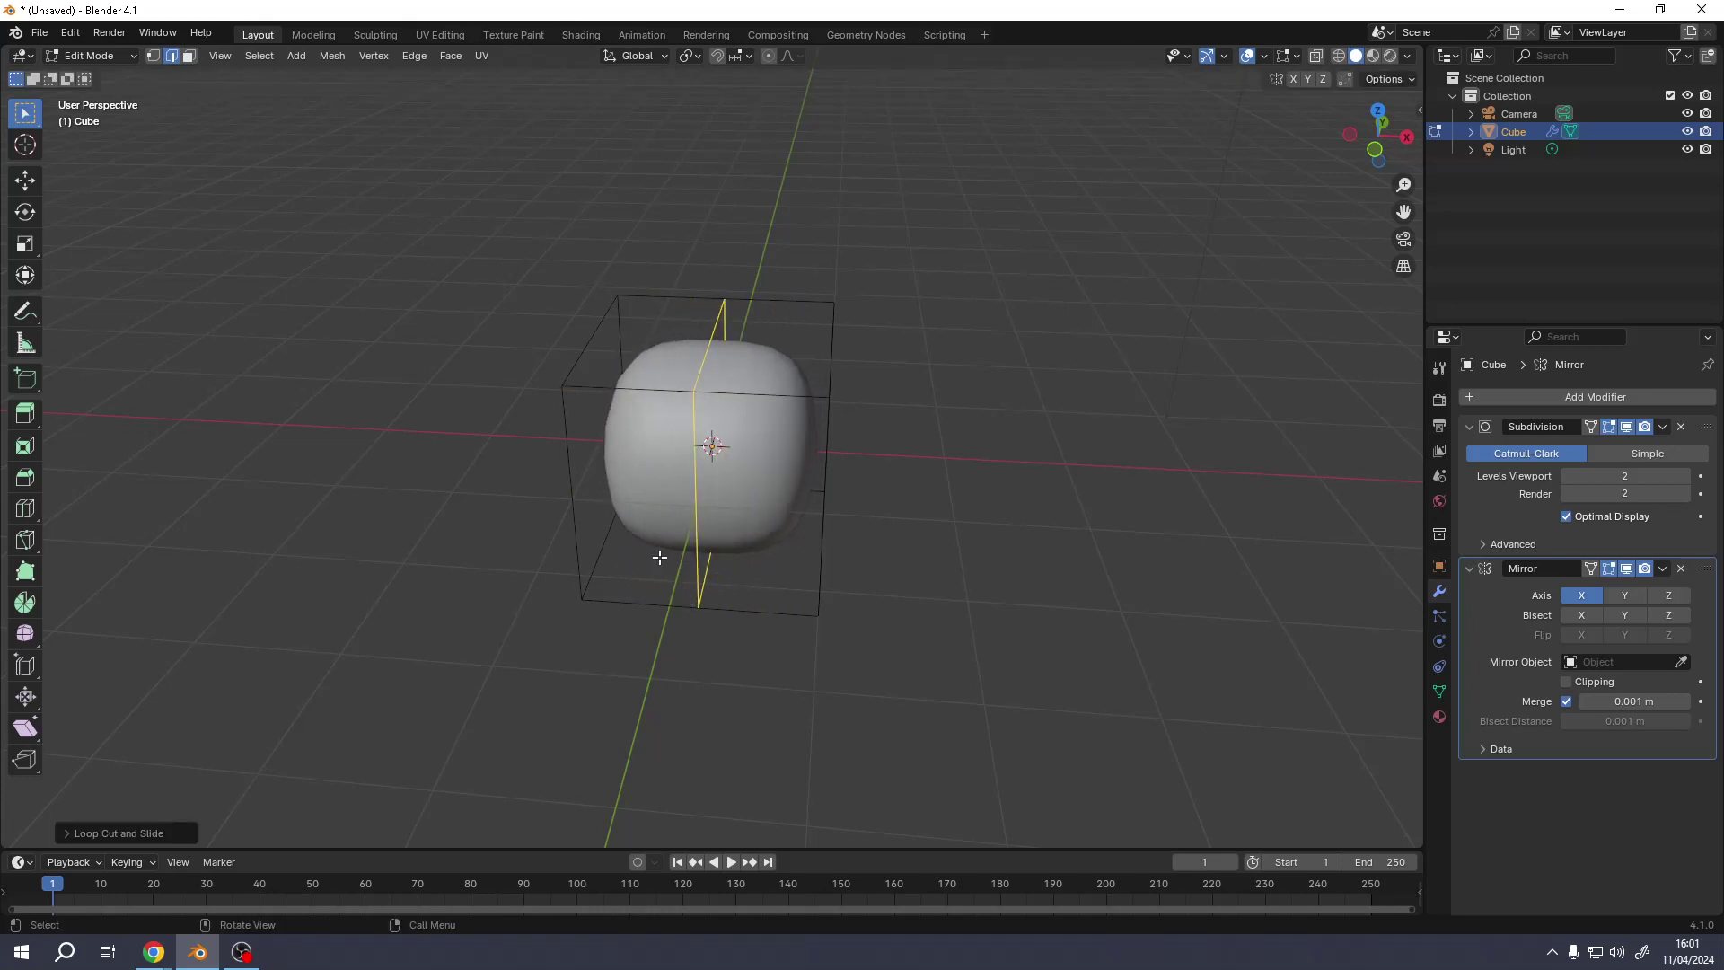
- Select the two faces on the cube's underside in face selection mode and extrude them down a short distance
{"action": "middle_click_drag", "start_coordinate": [697, 518], "coordinate": [743, 527]}
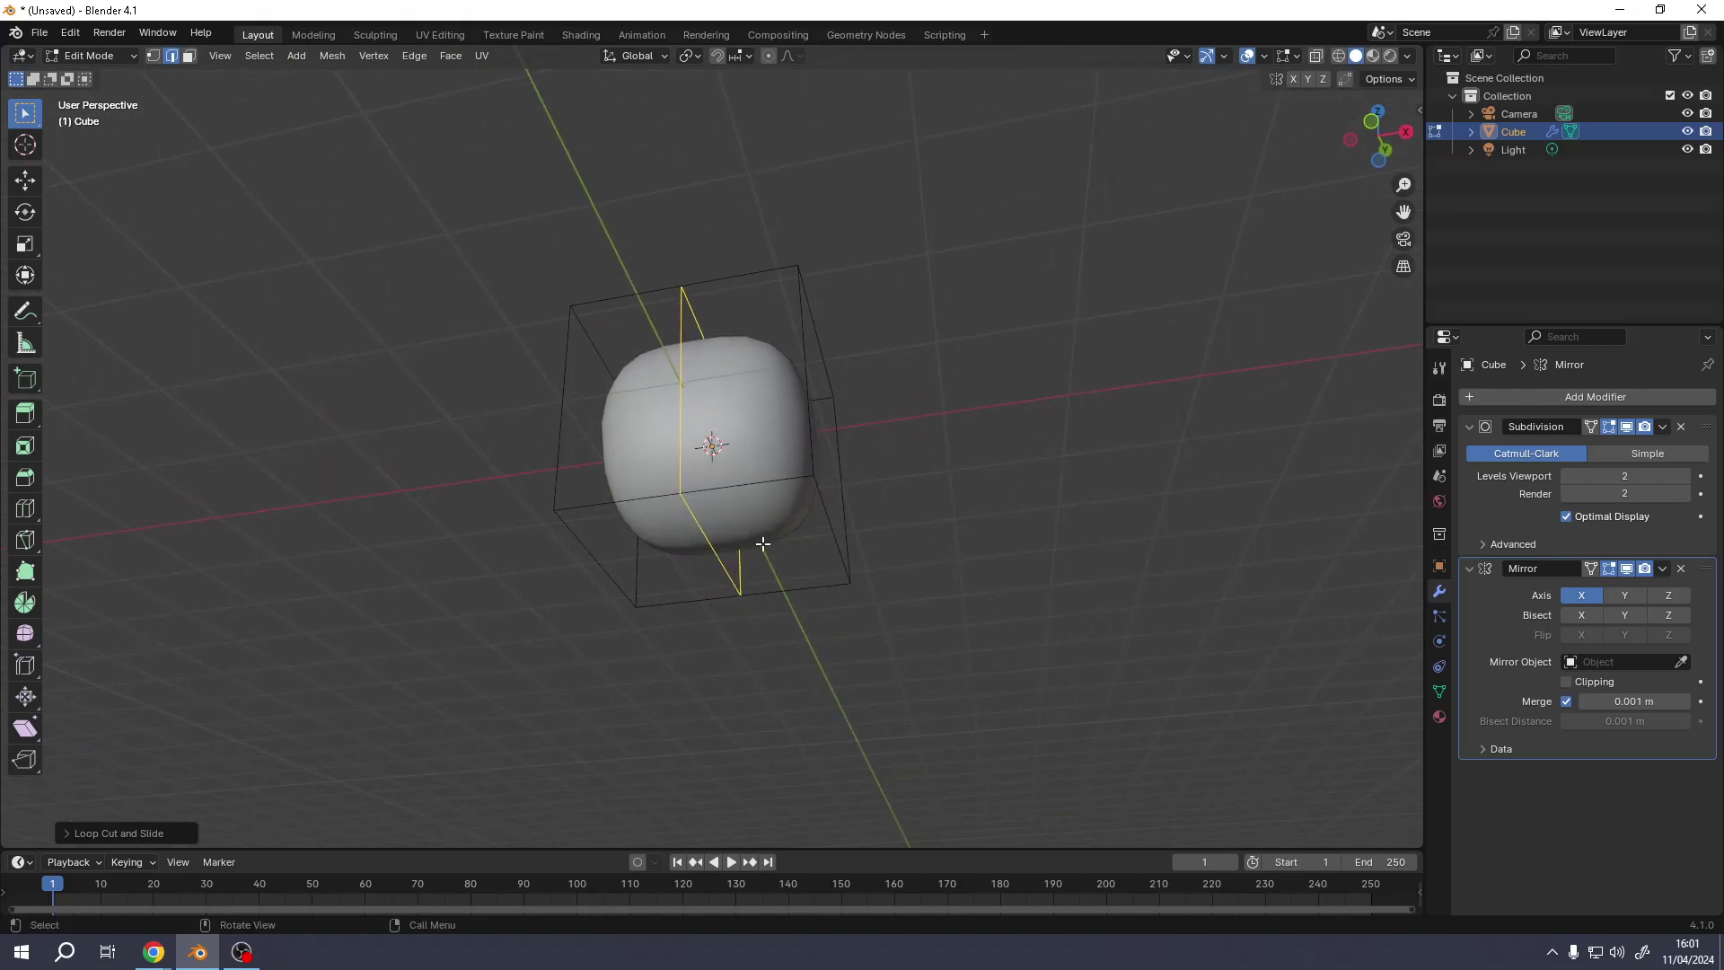
{"action": "left_click", "coordinate": [763, 536]}
{"action": "key", "text": "3"}
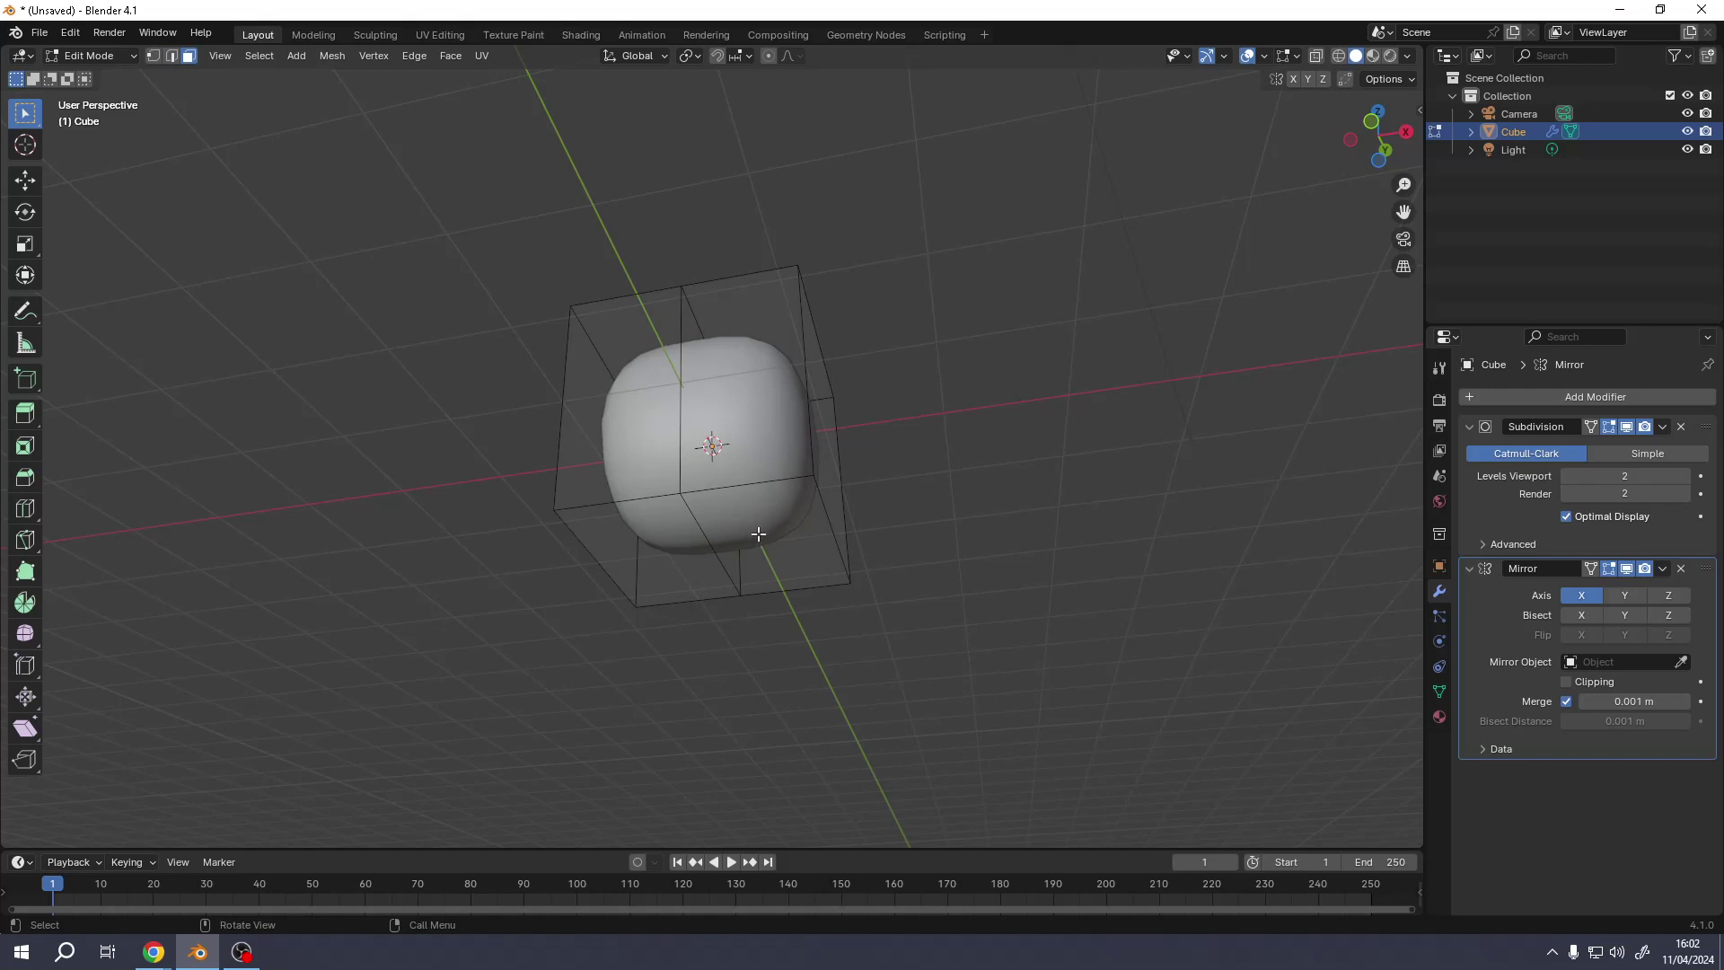
{"action": "left_click", "coordinate": [754, 526]}
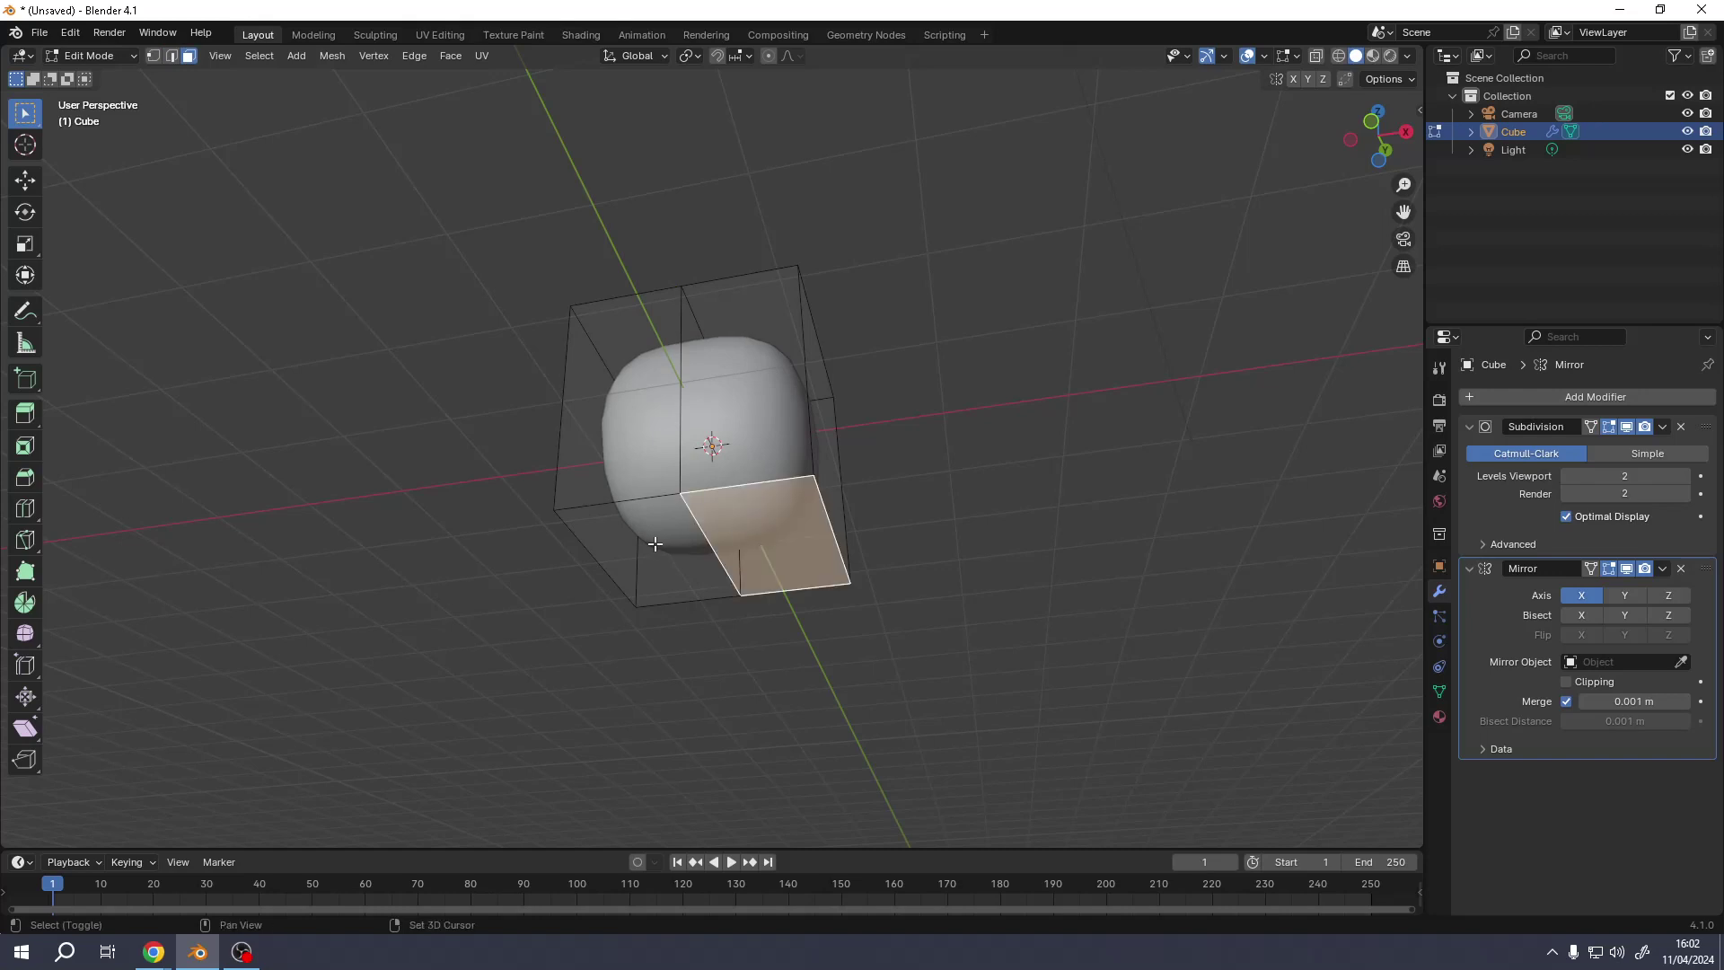
{"action": "left_click", "coordinate": [662, 547], "text": "shift"}
{"action": "middle_click_drag", "start_coordinate": [662, 547], "coordinate": [750, 592]}
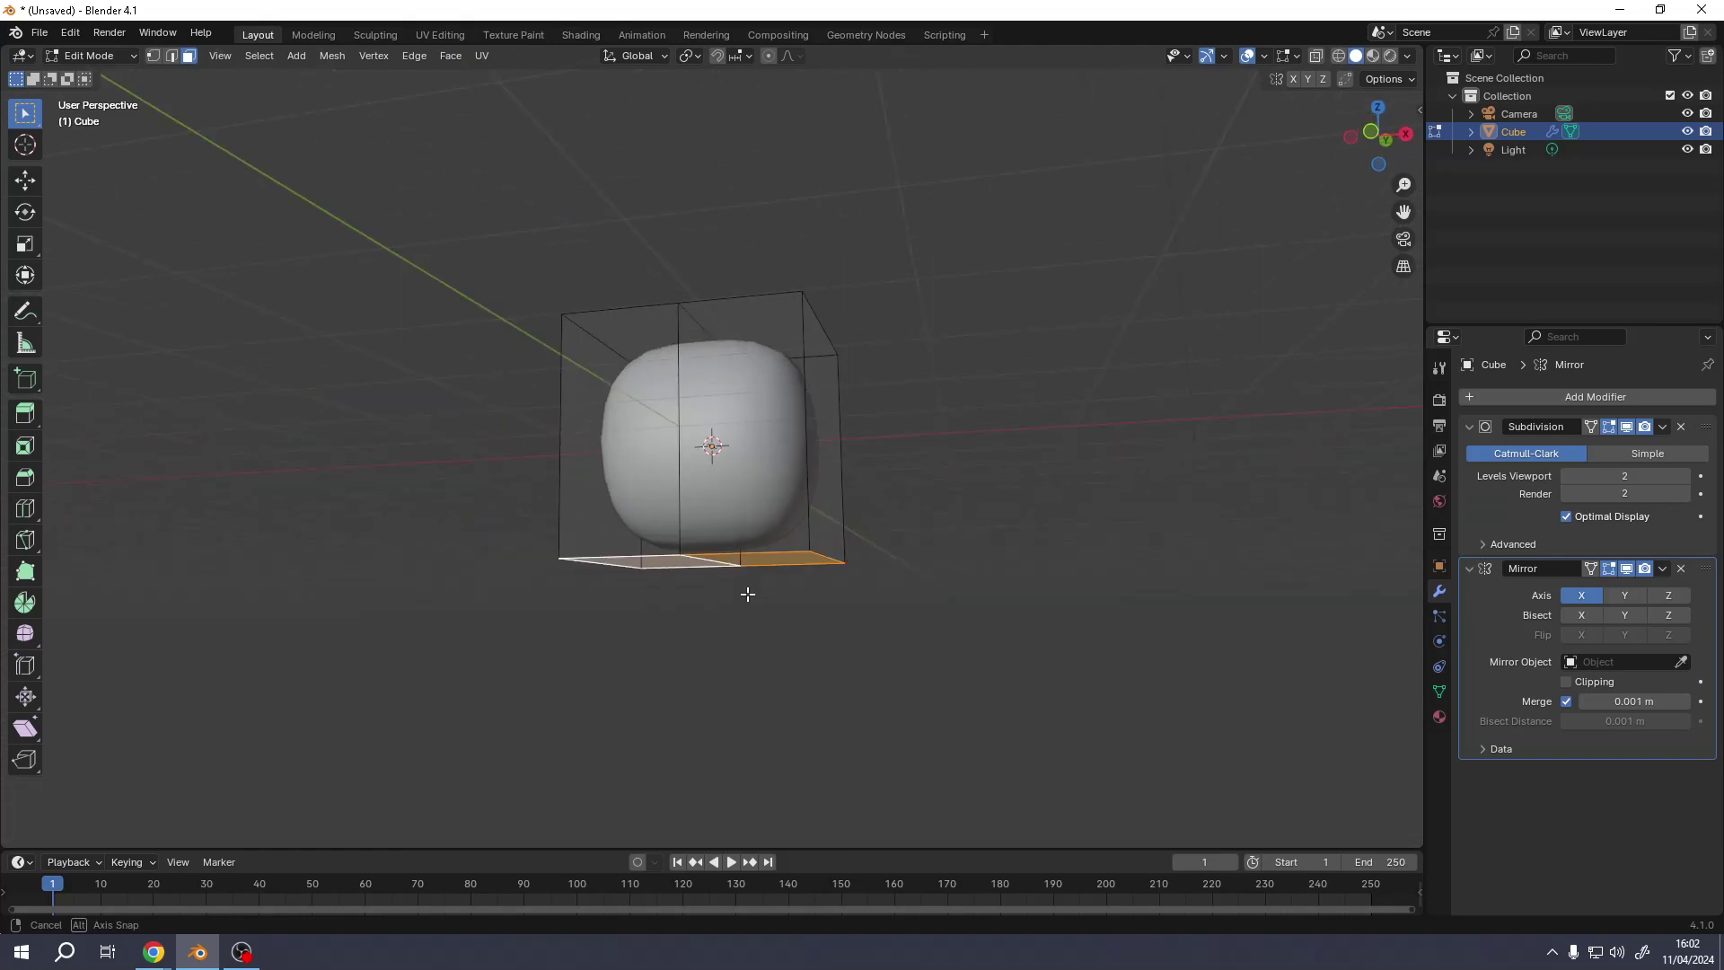
{"action": "key", "text": "e"}
{"action": "left_click", "coordinate": [751, 623]}
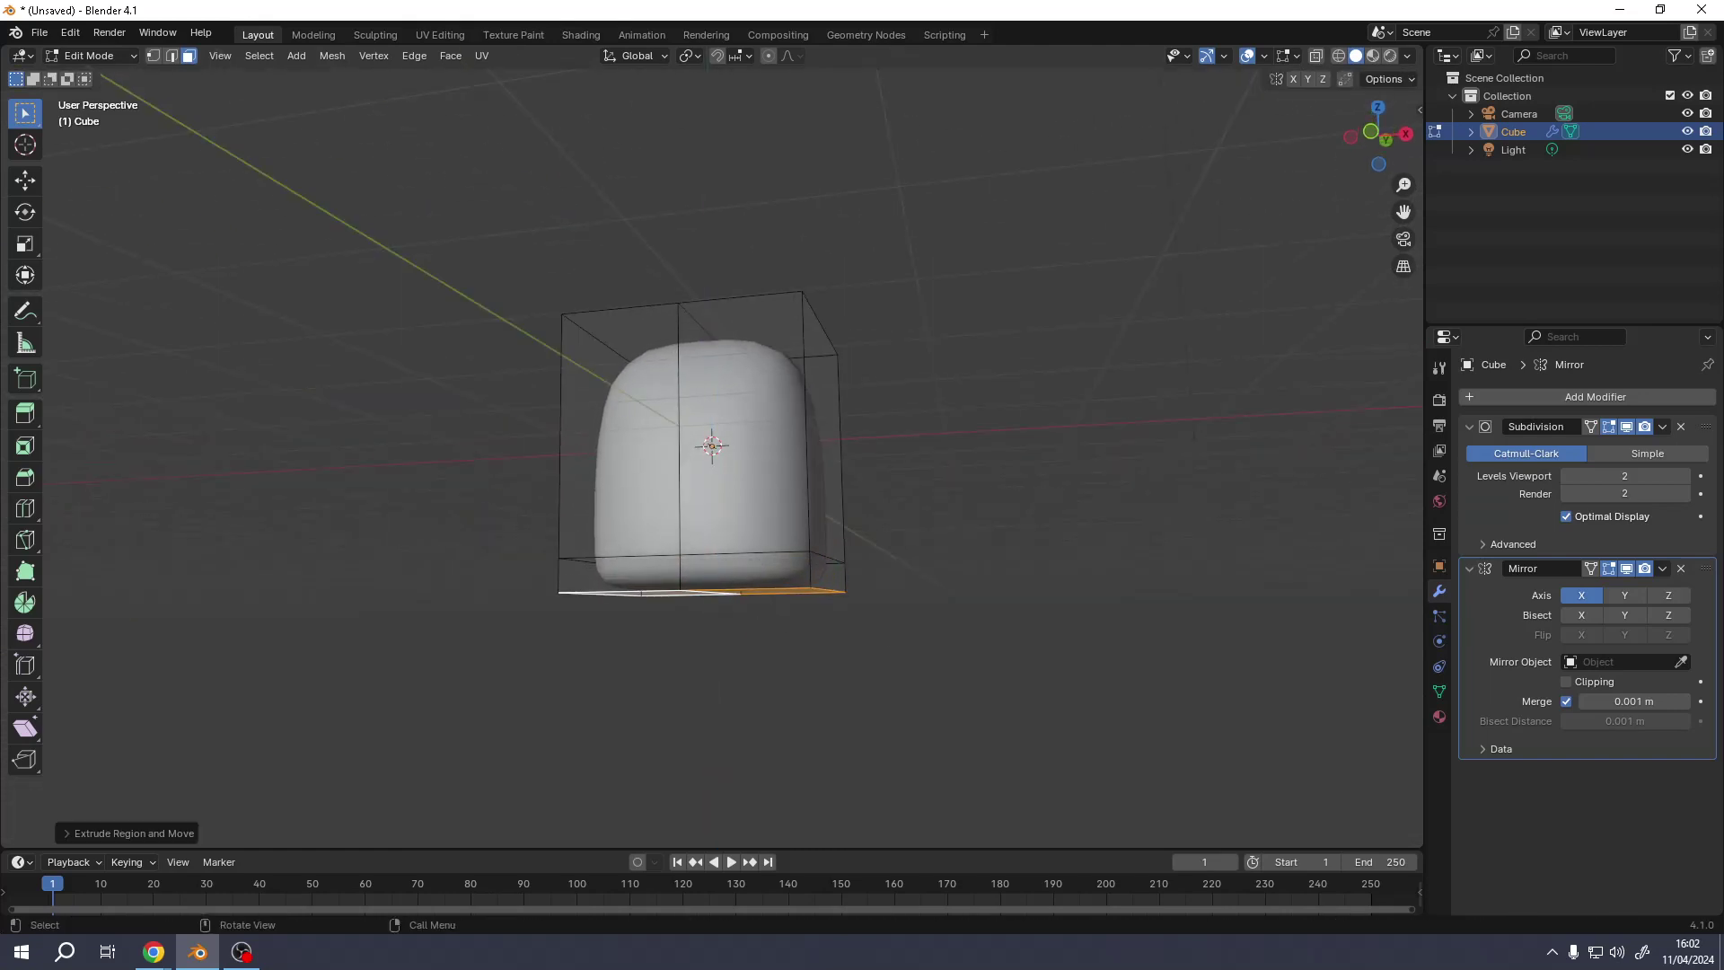
- Scale the extruded underside faces down to neck width and extrude them down to form a narrow neck
{"action": "key", "text": "s"}
{"action": "left_click", "coordinate": [745, 622]}
{"action": "middle_click_drag", "start_coordinate": [746, 622], "coordinate": [748, 615]}
{"action": "key", "text": "e"}
{"action": "left_click", "coordinate": [750, 616]}
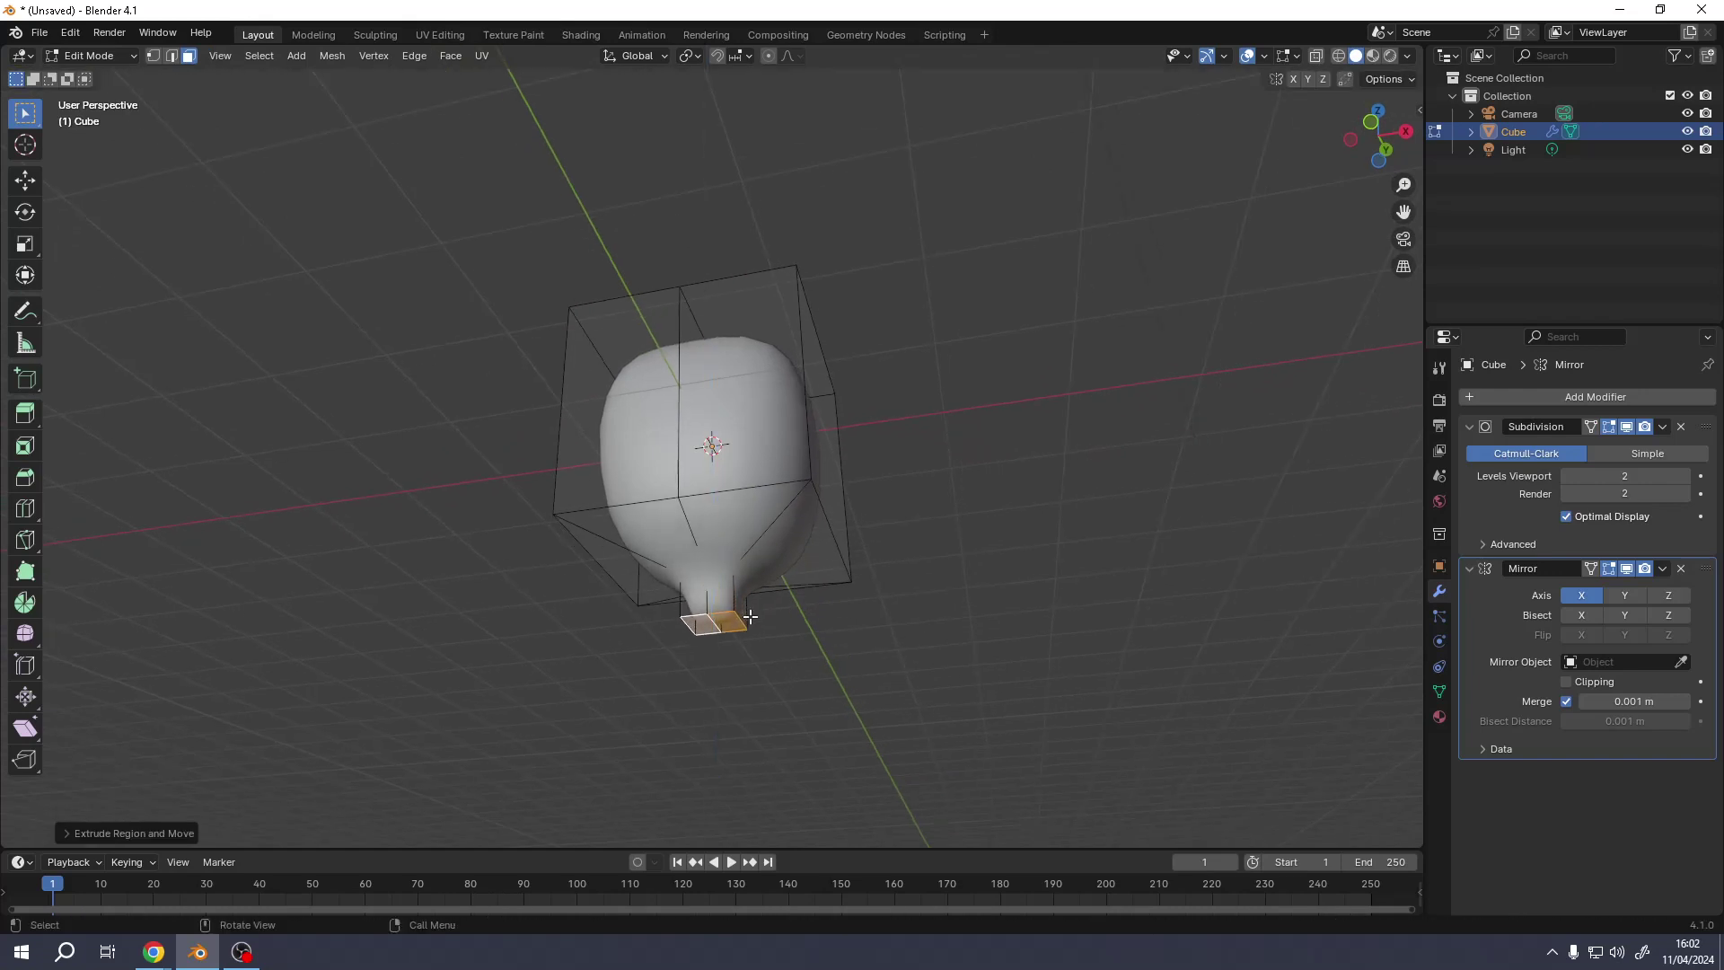
- Extrude the neck's bottom faces slightly further and scale them up to about the head's width for the shoulders
{"action": "key", "text": "e"}
{"action": "left_click", "coordinate": [769, 617]}
{"action": "key", "text": "s"}
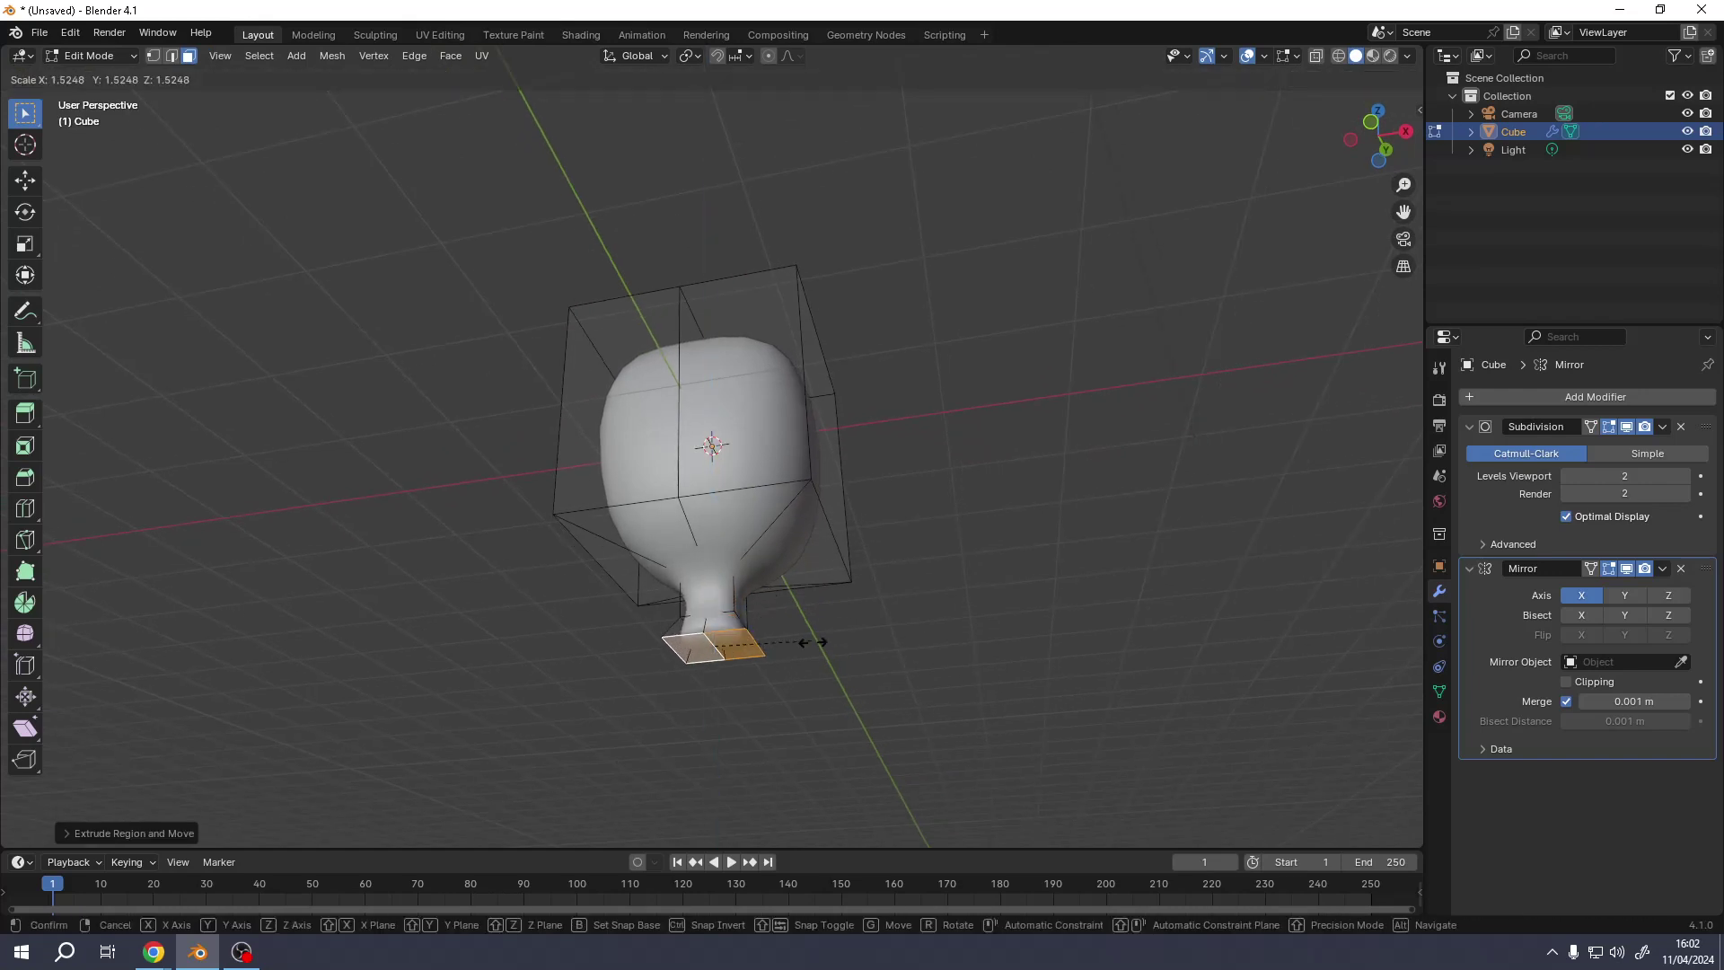
{"action": "left_click", "coordinate": [1006, 680]}
- Extrude the shoulder faces down in two segments to form the torso and scale the bottom faces down to taper it
{"action": "middle_click_drag", "start_coordinate": [1004, 680], "coordinate": [781, 450]}
{"action": "key", "text": "e"}
{"action": "left_click", "coordinate": [777, 568]}
{"action": "key", "text": "e"}
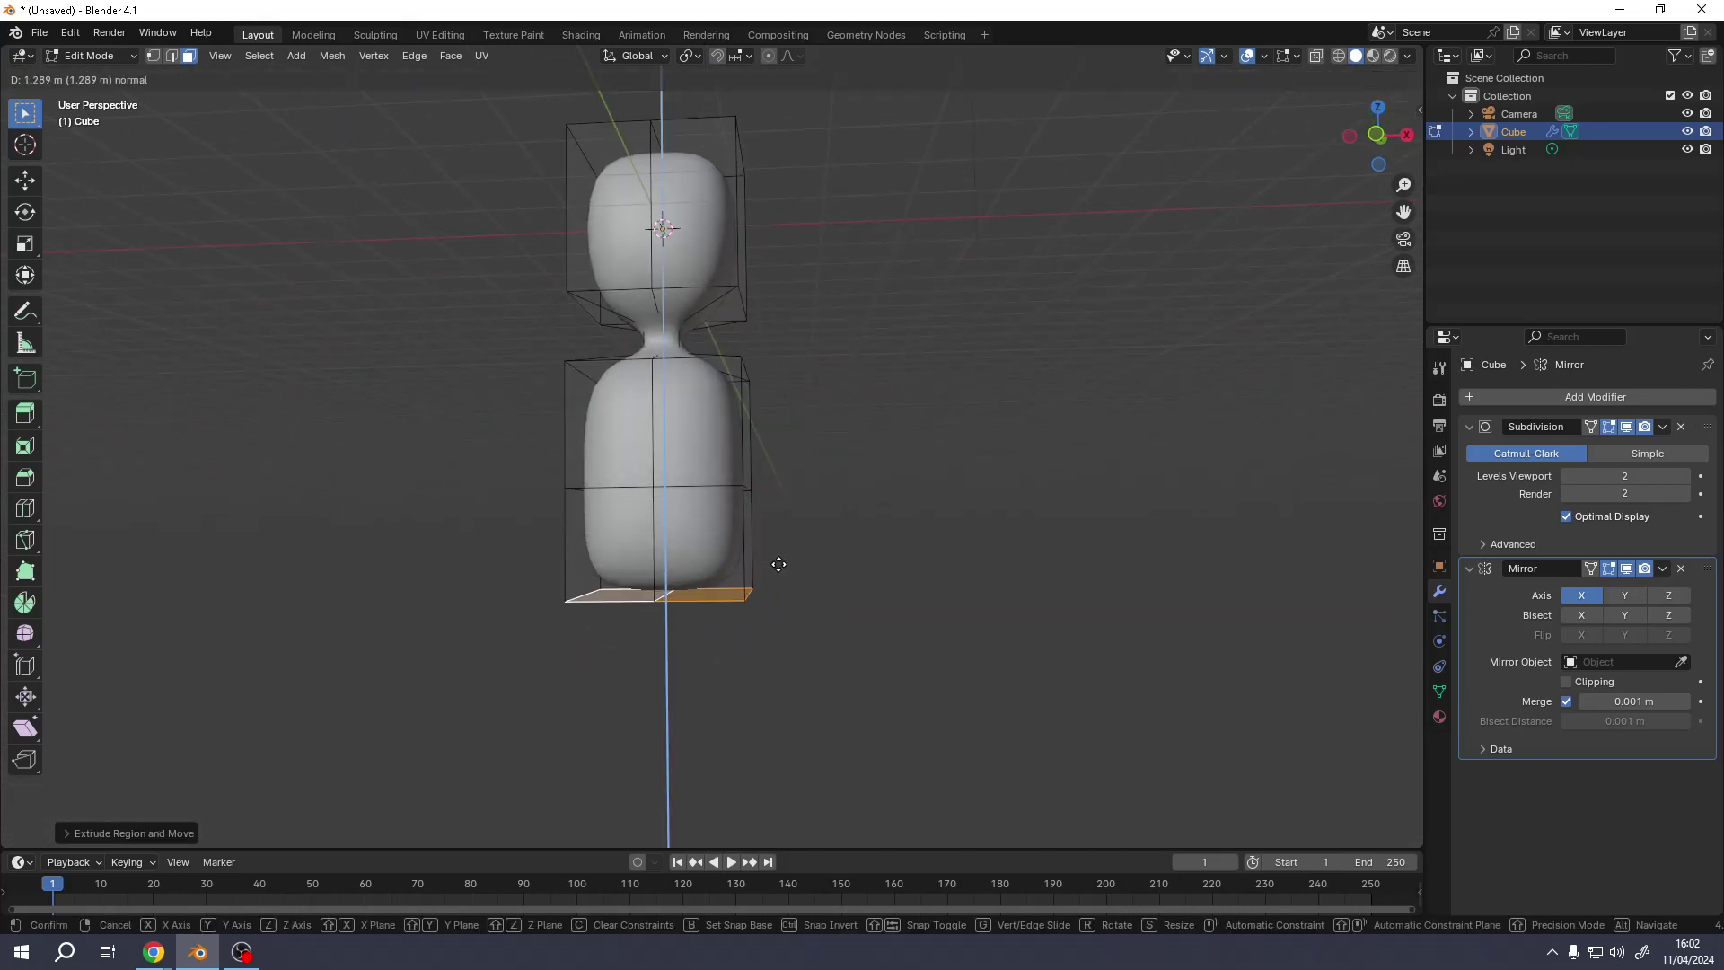
{"action": "left_click", "coordinate": [794, 592]}
{"action": "key", "text": "s"}
{"action": "left_click", "coordinate": [753, 584]}
- Extrude the slanted lower side face of the torso outward on the positive X side to form a hip
{"action": "middle_click_drag", "start_coordinate": [755, 585], "coordinate": [722, 553]}
{"action": "left_click", "coordinate": [721, 530]}
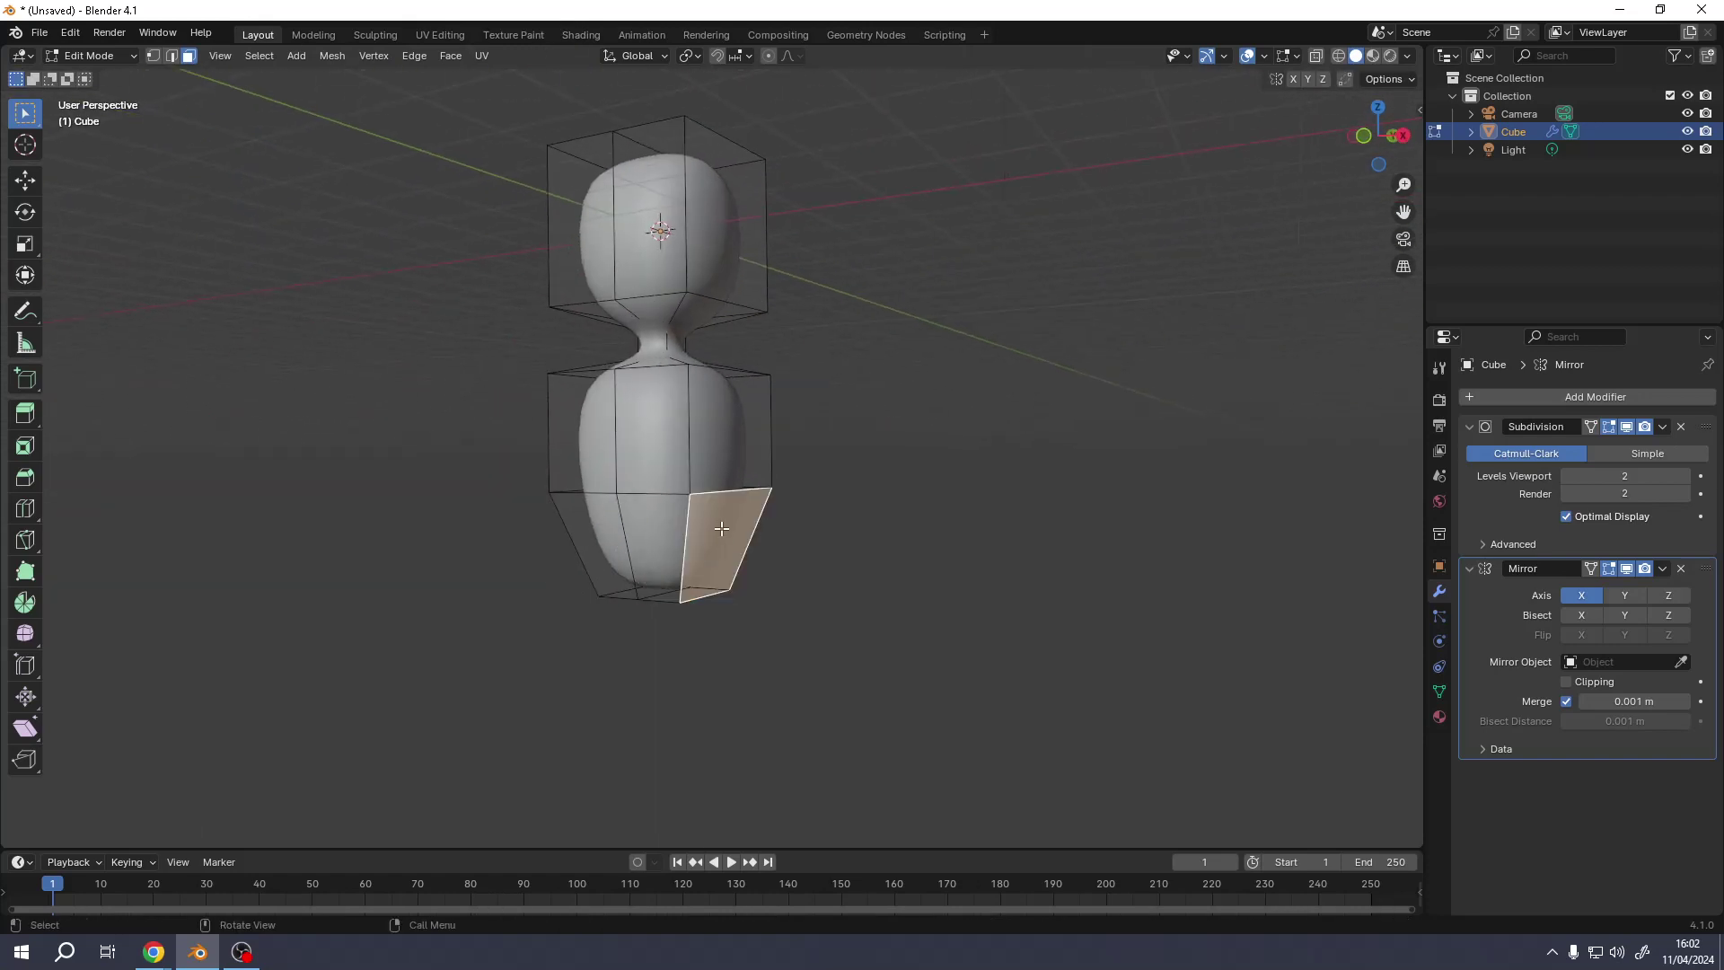
{"action": "key", "text": "e"}
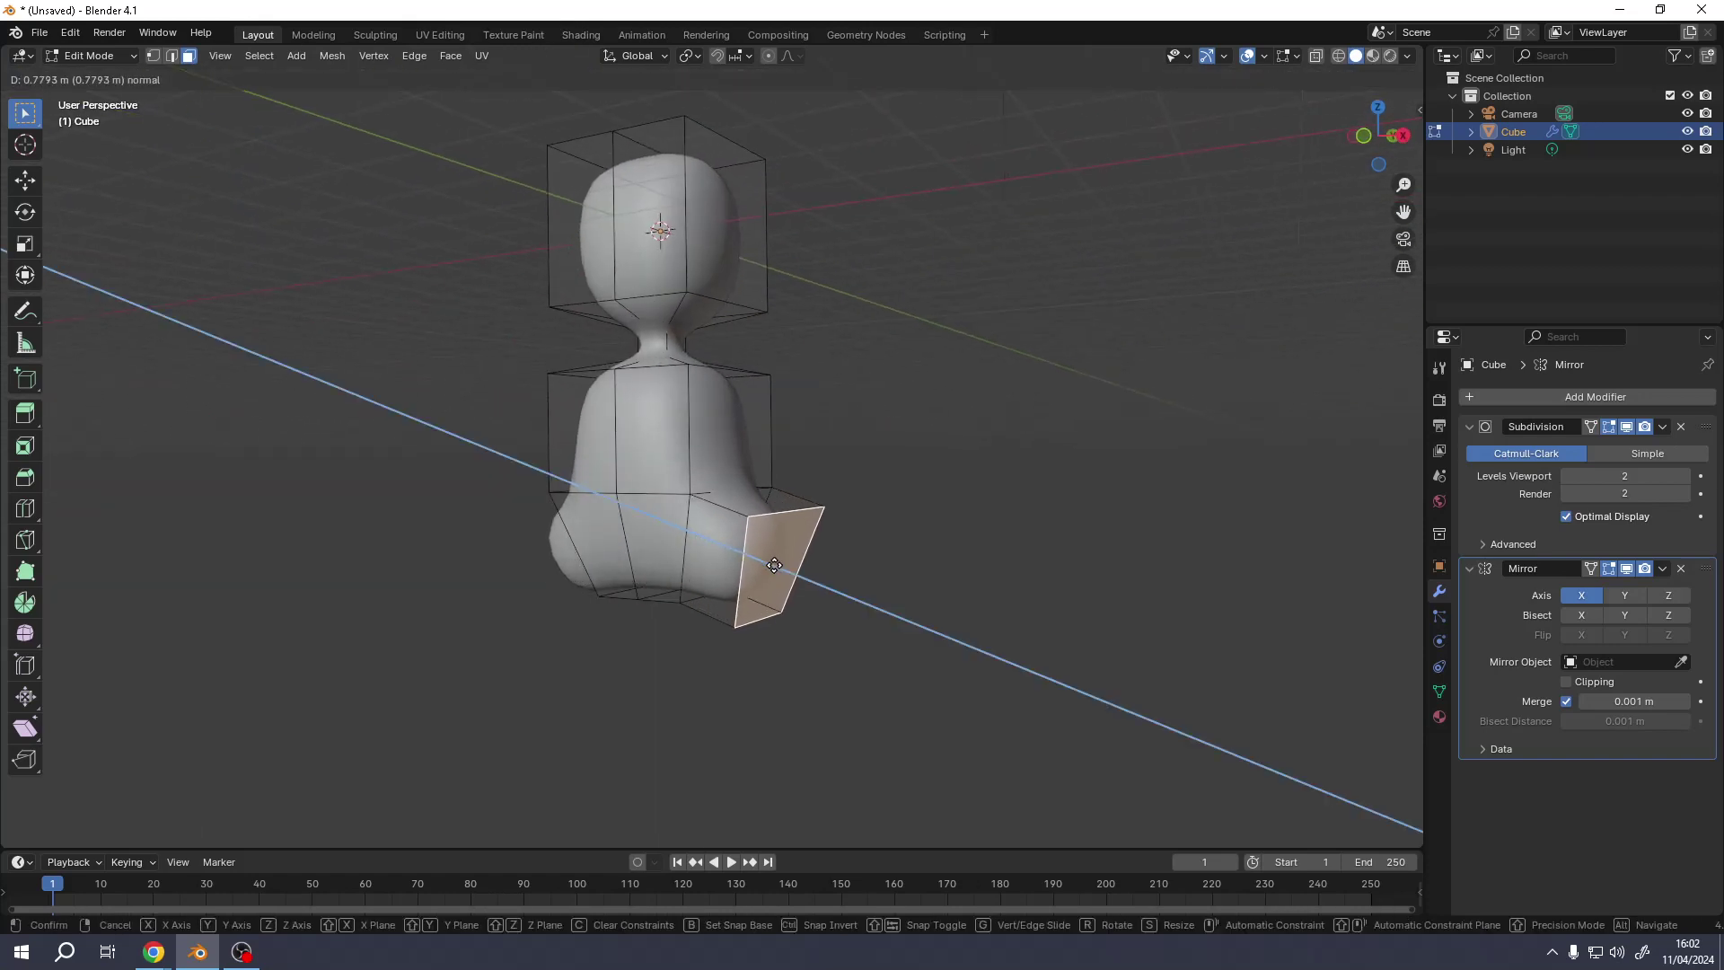
{"action": "left_click", "coordinate": [787, 539]}
- Extrude the underside face of the hip block downward to form the upper leg
{"action": "middle_click_drag", "start_coordinate": [786, 539], "coordinate": [810, 489]}
{"action": "left_click", "coordinate": [742, 591]}
{"action": "key", "text": "e"}
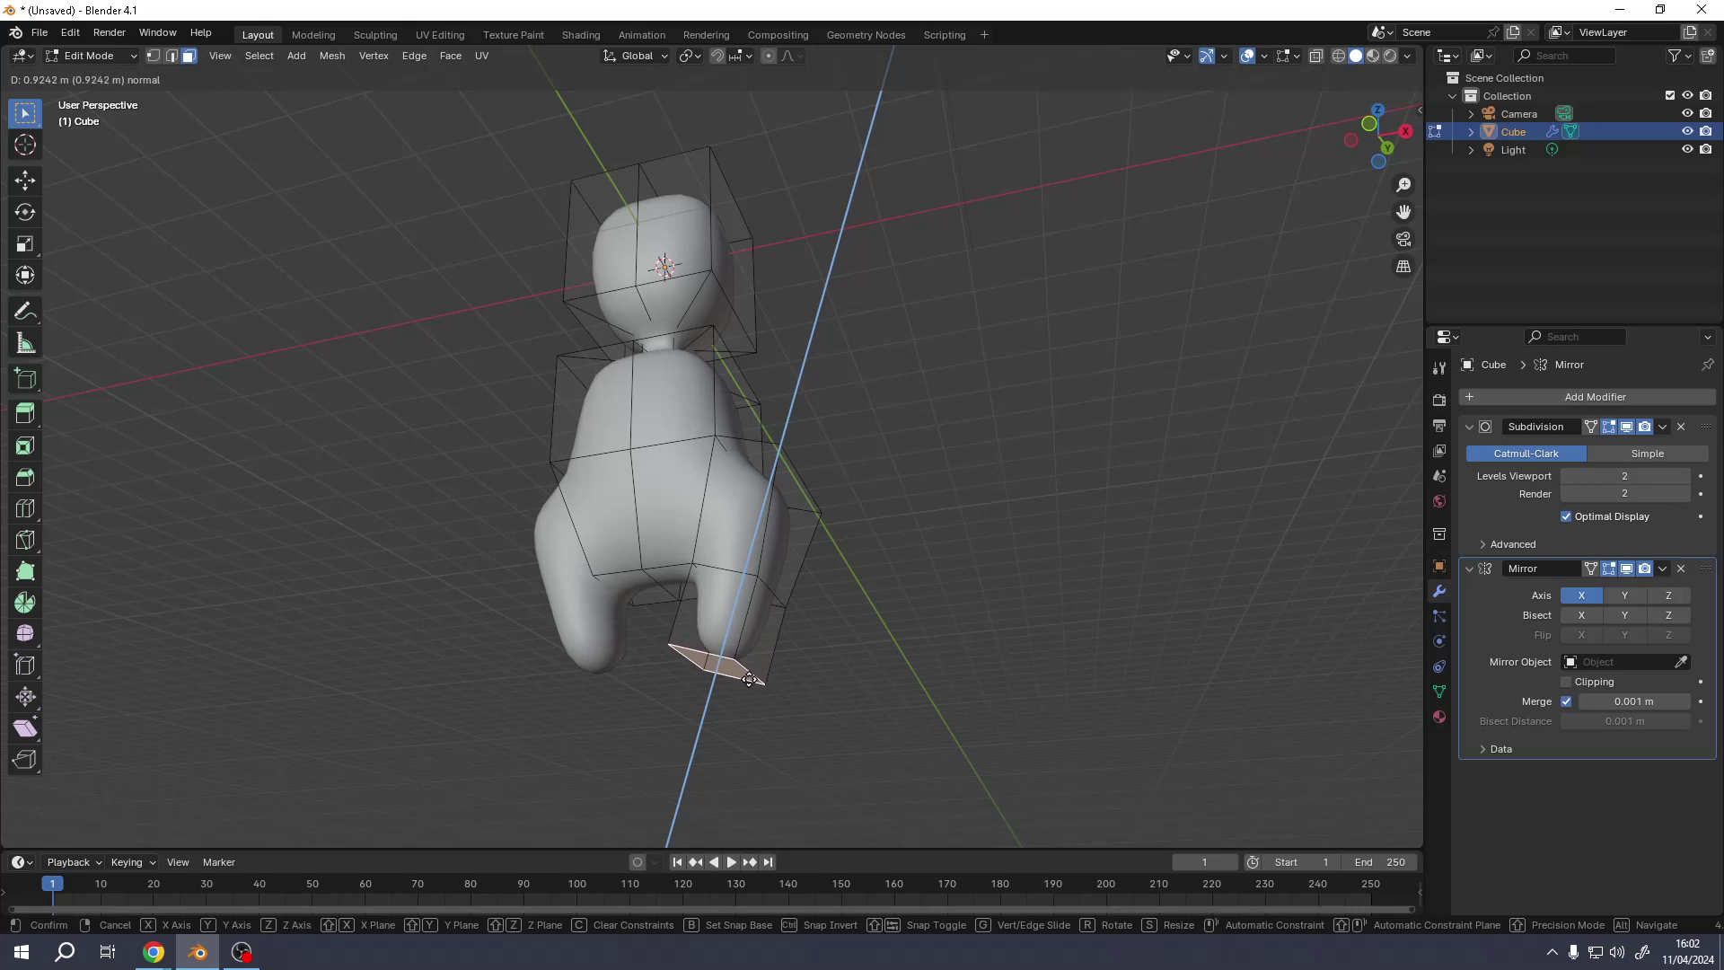
{"action": "left_click", "coordinate": [747, 645]}
- Rotate the leg's end face about the Y axis until level and move it outward about 0.3 m along X
{"action": "middle_click_drag", "start_coordinate": [748, 645], "coordinate": [785, 677]}
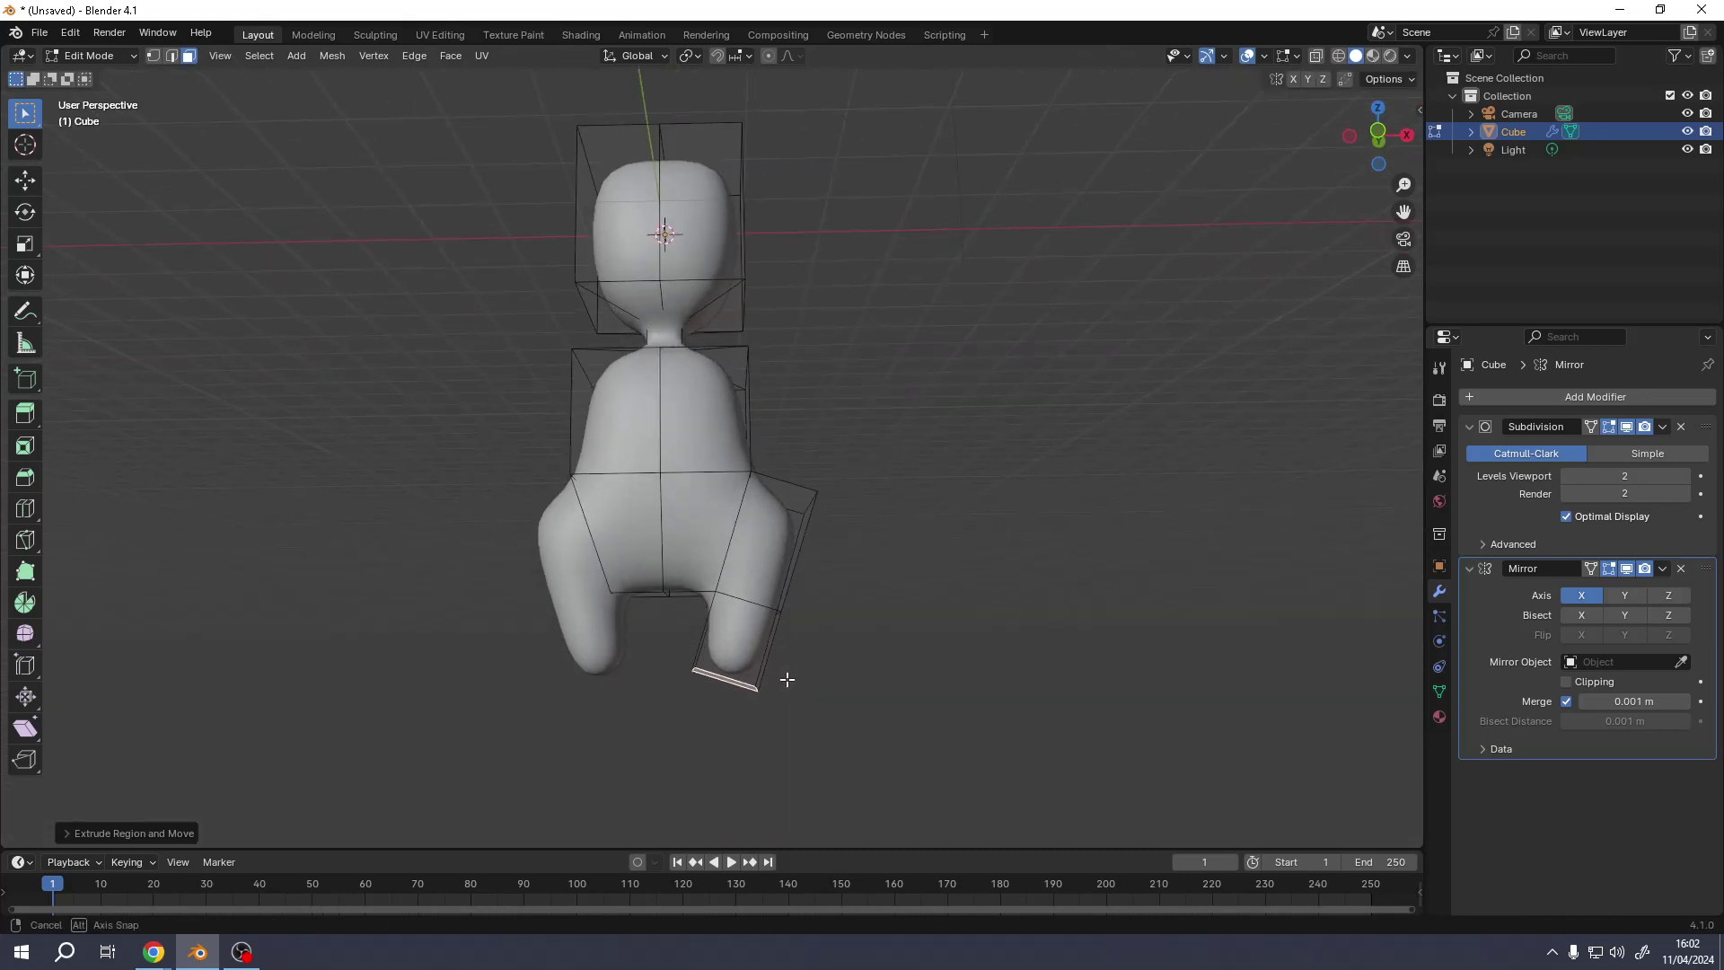
{"action": "key", "text": "r"}
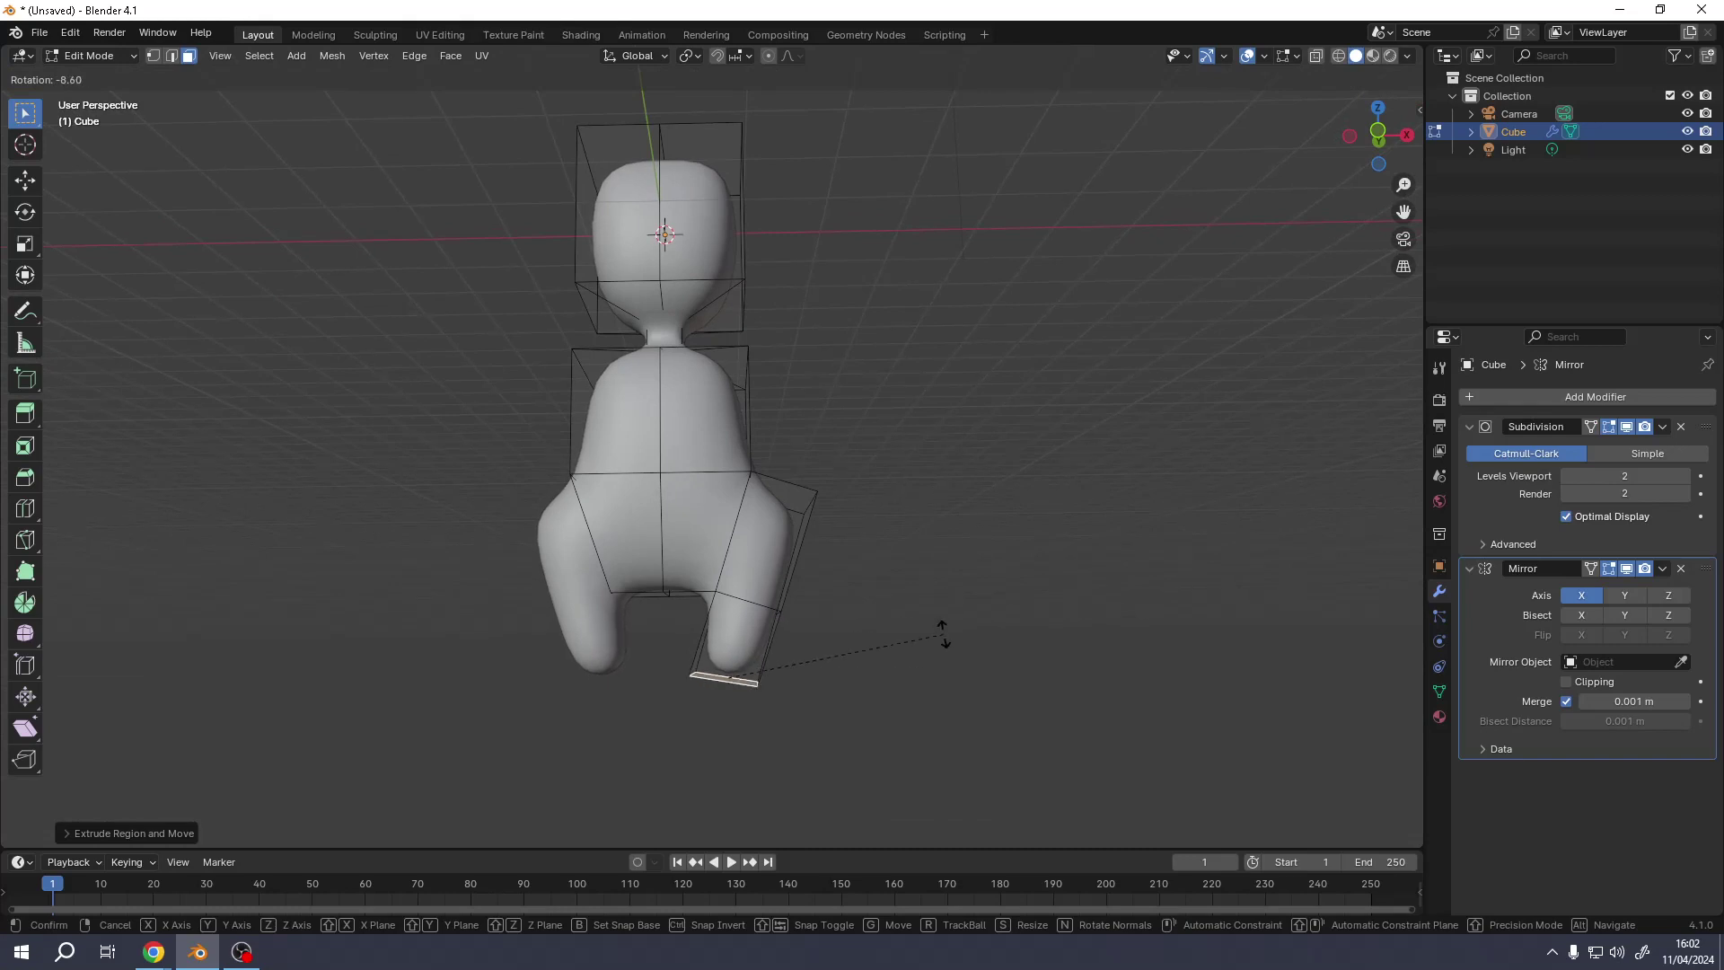
{"action": "key", "text": "y"}
{"action": "left_click", "coordinate": [945, 594]}
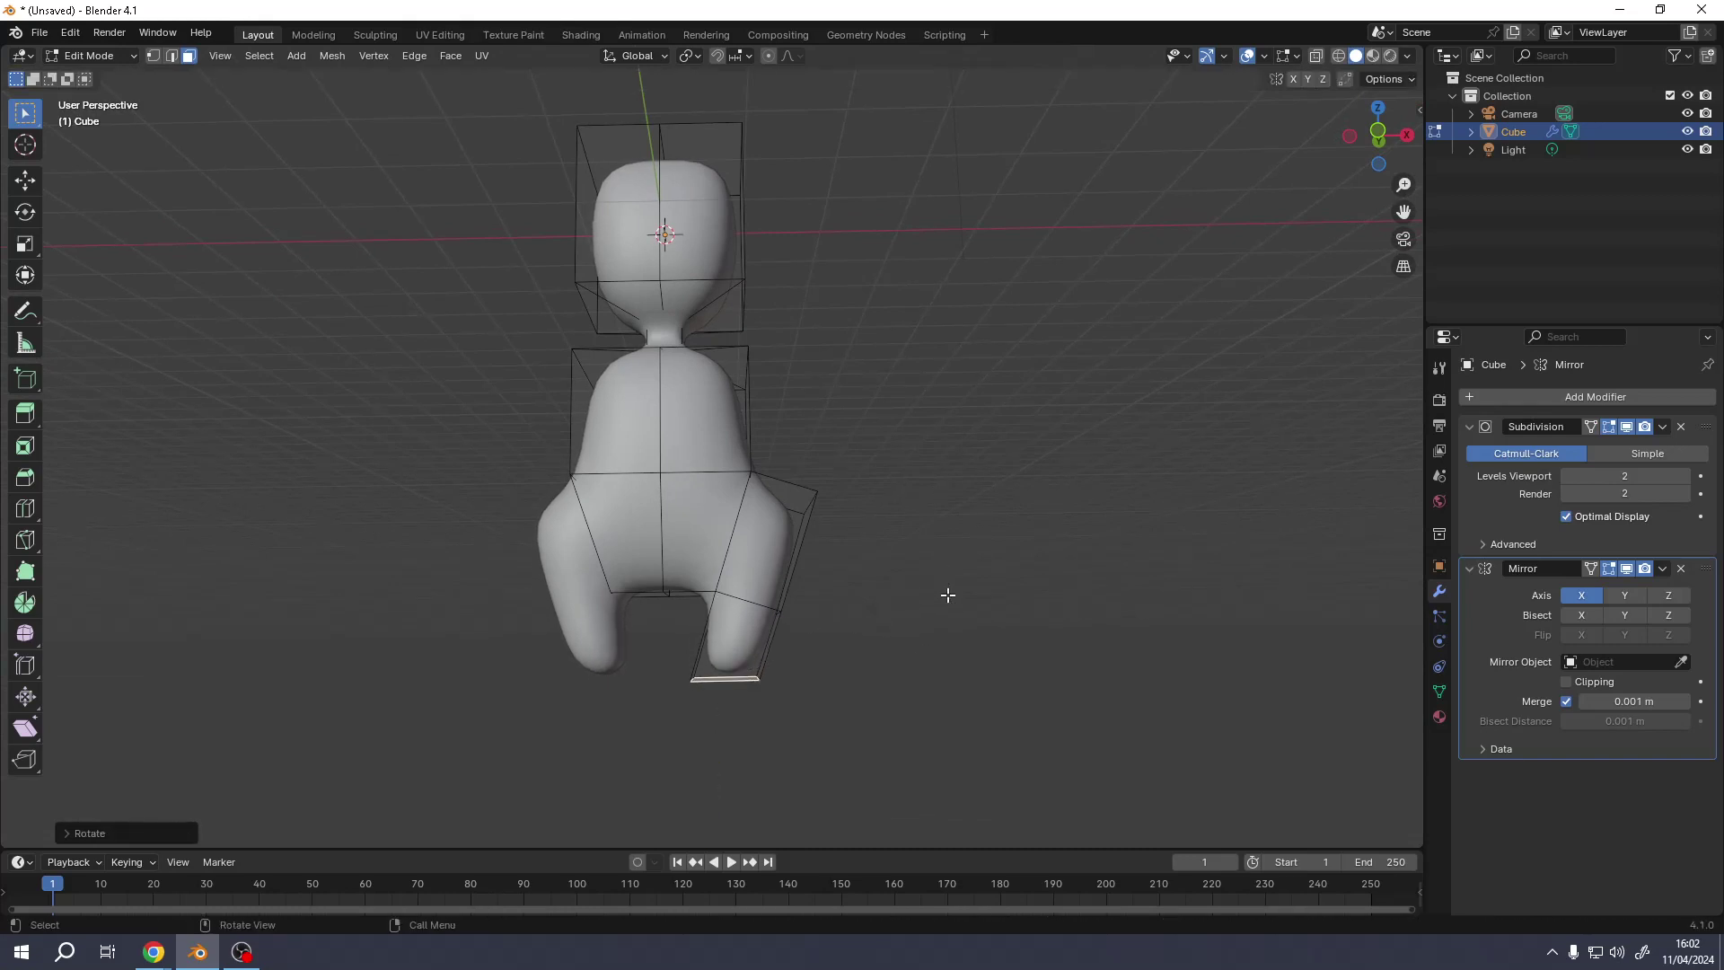
{"action": "key", "text": "g"}
{"action": "key", "text": "y"}
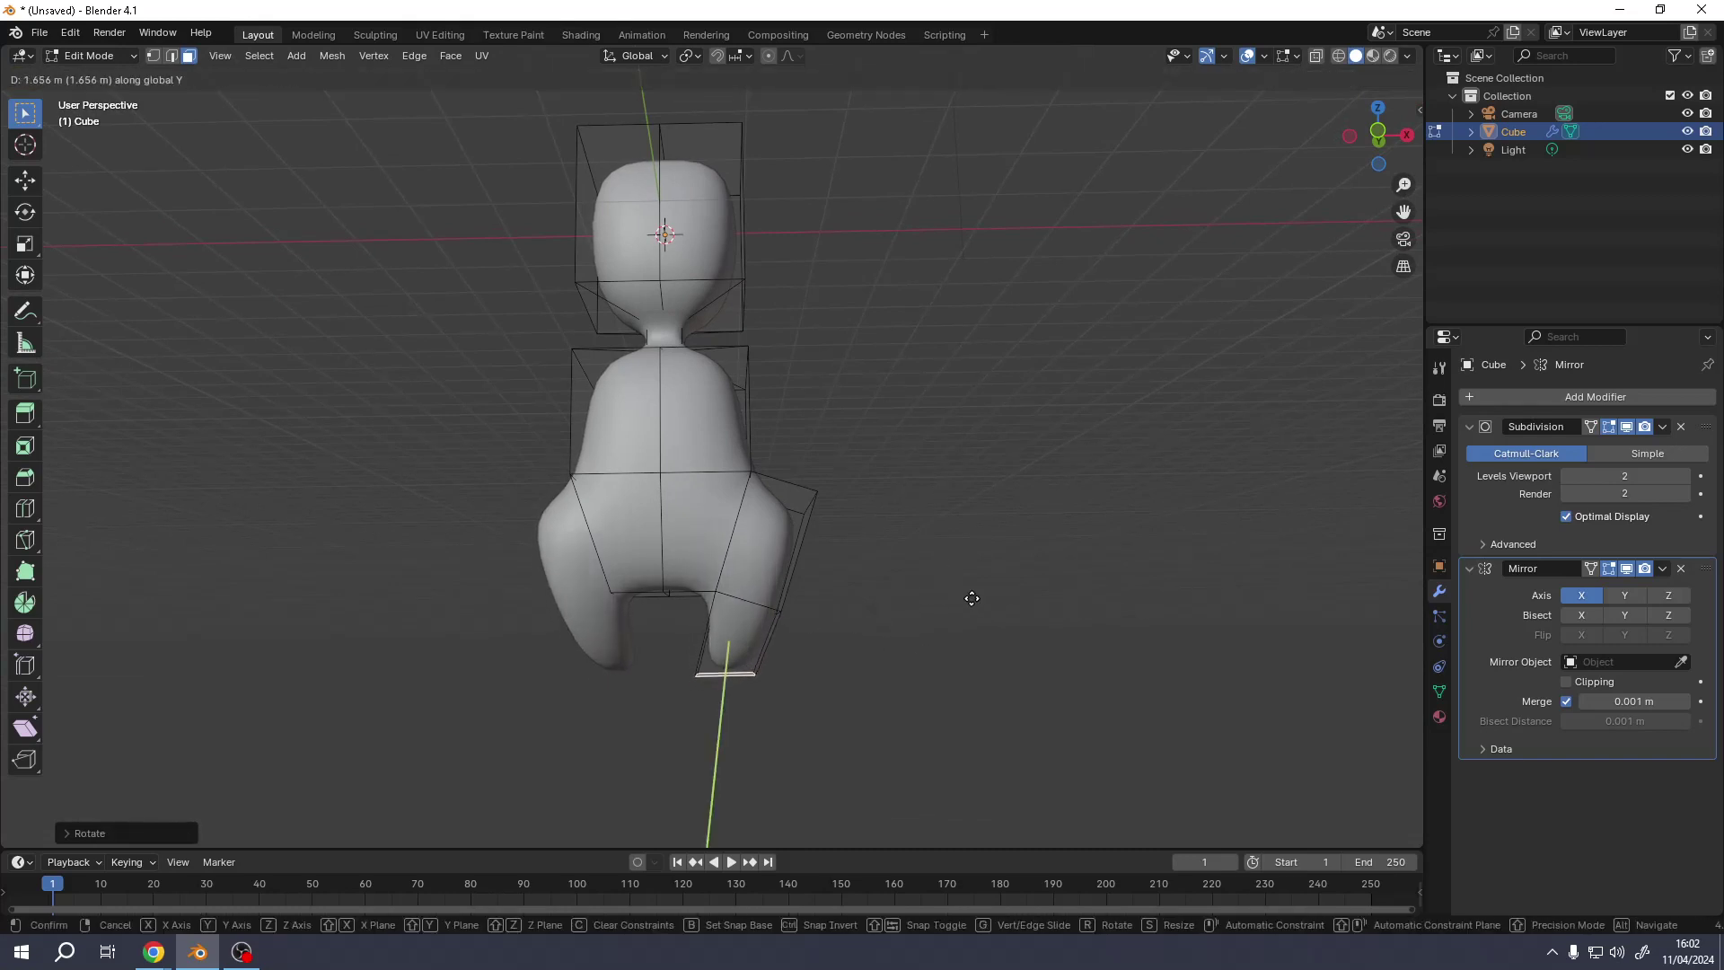
{"action": "key", "text": "x"}
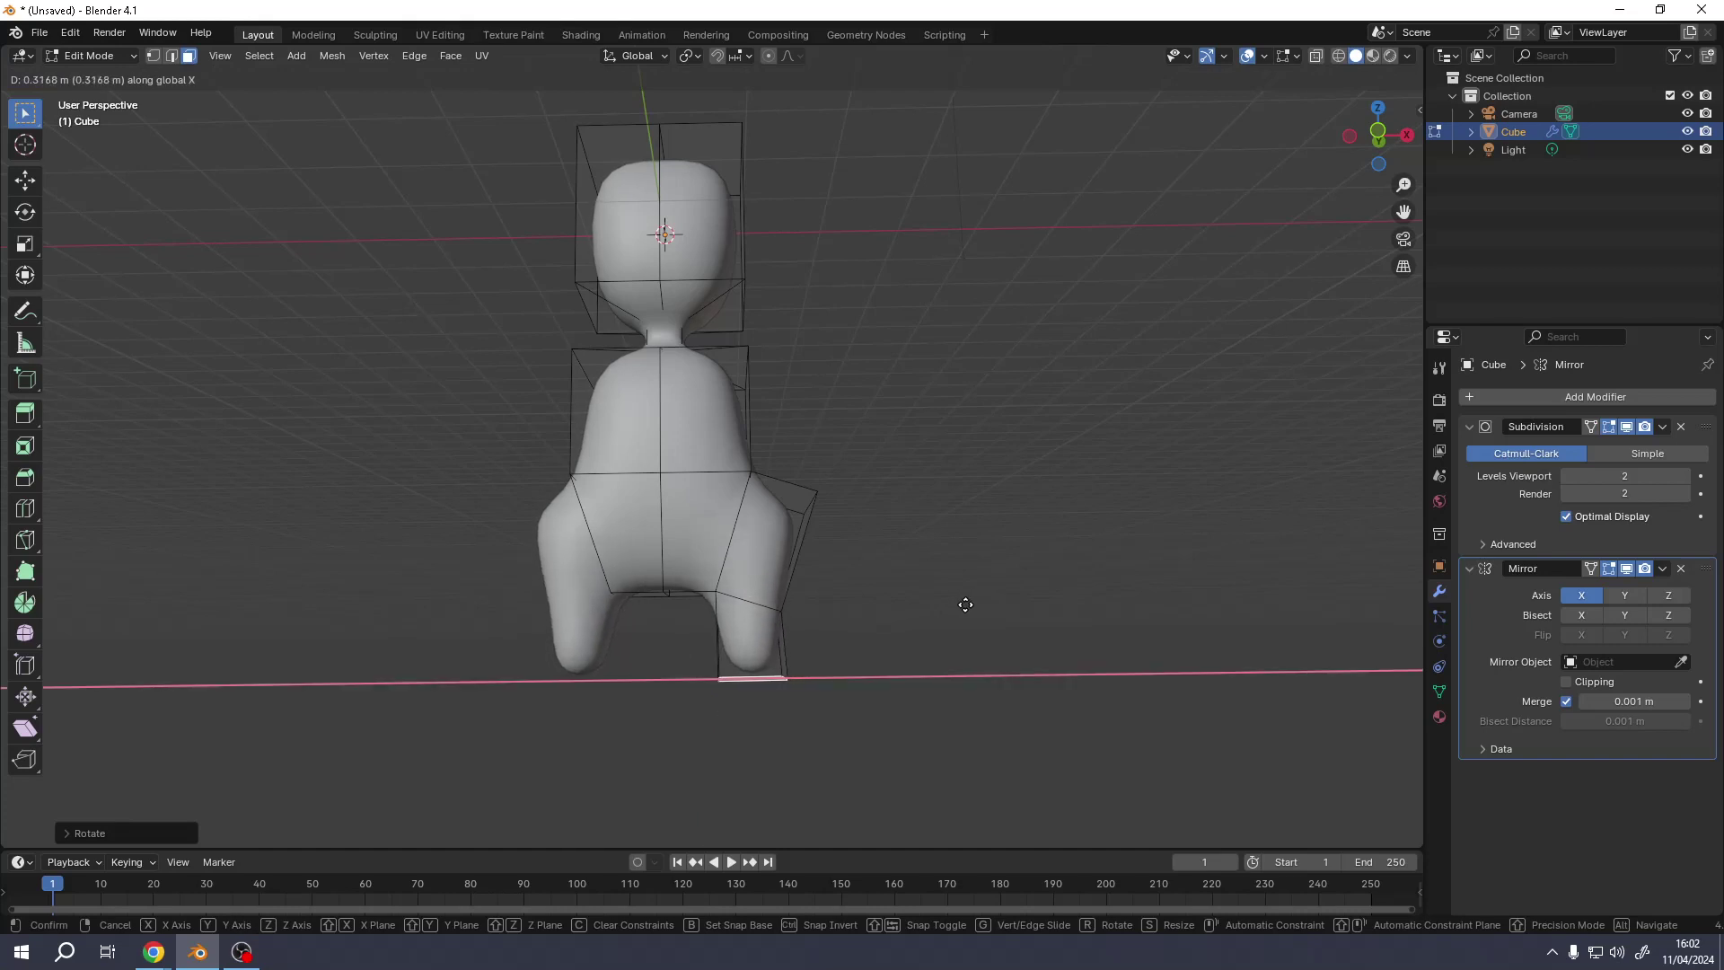
{"action": "left_click", "coordinate": [962, 606]}
- Extrude the leg's end face down for the lower leg, and extrude a second short segment for the foot
{"action": "mouse_move", "coordinate": [961, 606]}
{"action": "middle_mouse_down"}
{"action": "mouse_move", "coordinate": [823, 604]}
{"action": "mouse_move", "coordinate": [1031, 596]}
{"action": "mouse_move", "coordinate": [897, 612]}
{"action": "mouse_move", "coordinate": [766, 590]}
{"action": "mouse_move", "coordinate": [790, 588]}
{"action": "mouse_move", "coordinate": [323, 162]}
{"action": "mouse_move", "coordinate": [892, 500]}
{"action": "mouse_move", "coordinate": [958, 597]}
{"action": "mouse_move", "coordinate": [933, 592]}
{"action": "middle_mouse_up"}
{"action": "key", "text": "e"}
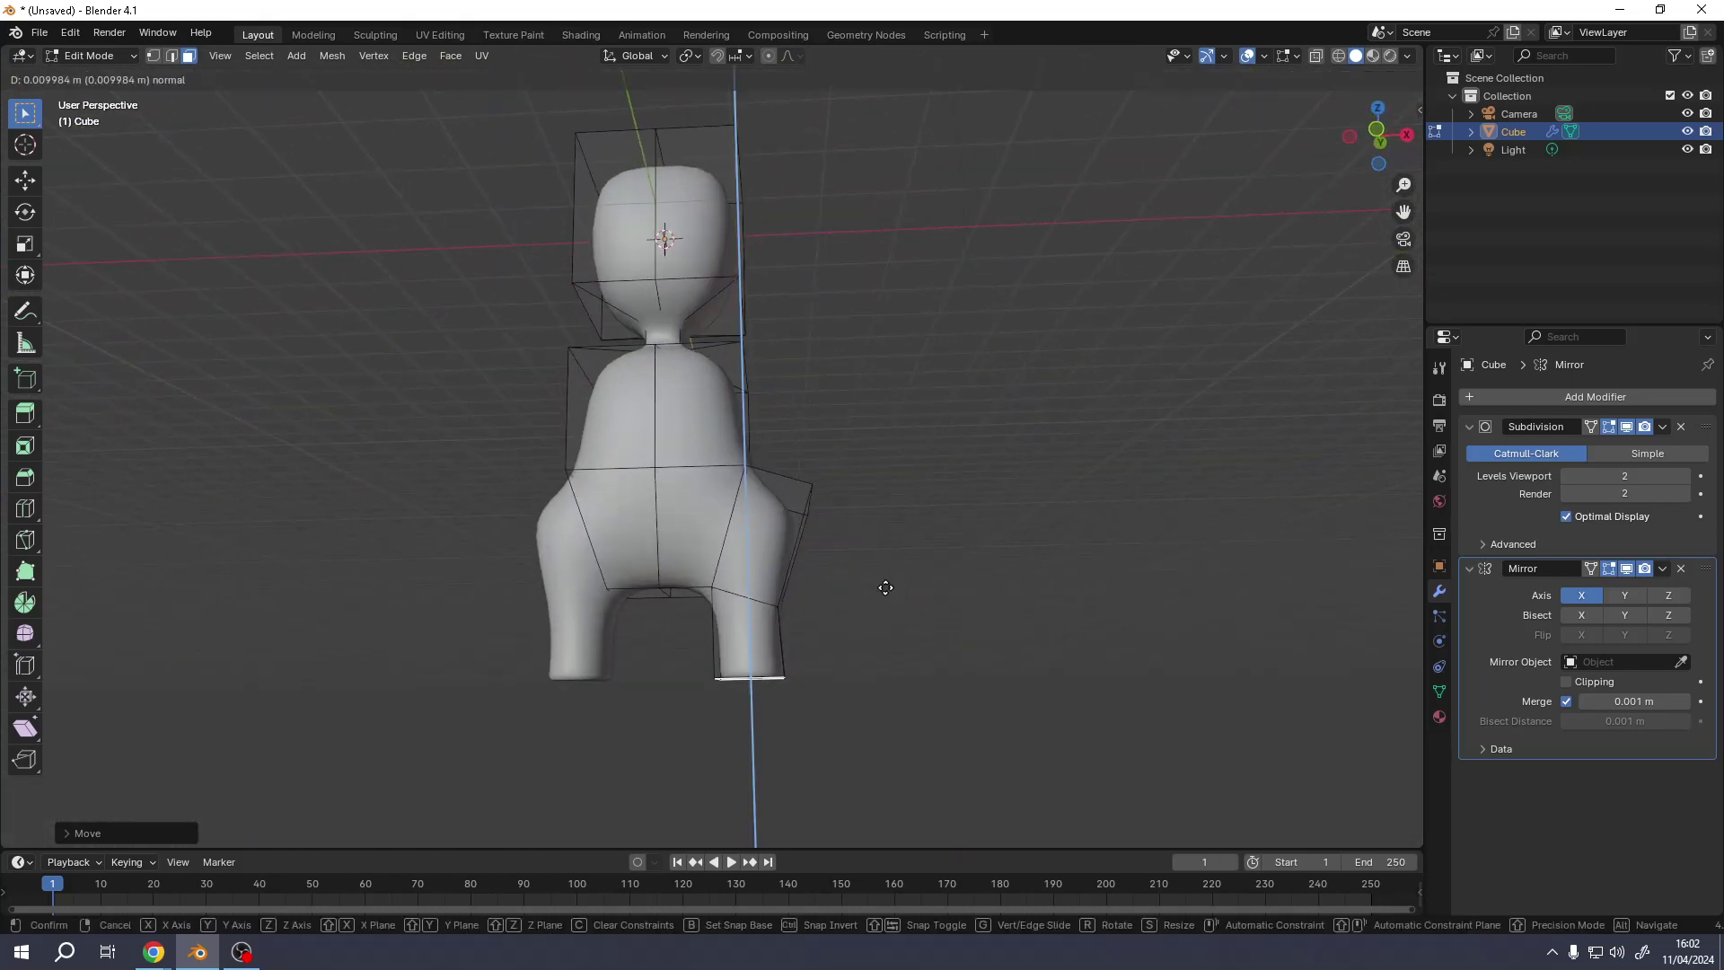
{"action": "left_click", "coordinate": [886, 631]}
{"action": "key", "text": "e"}
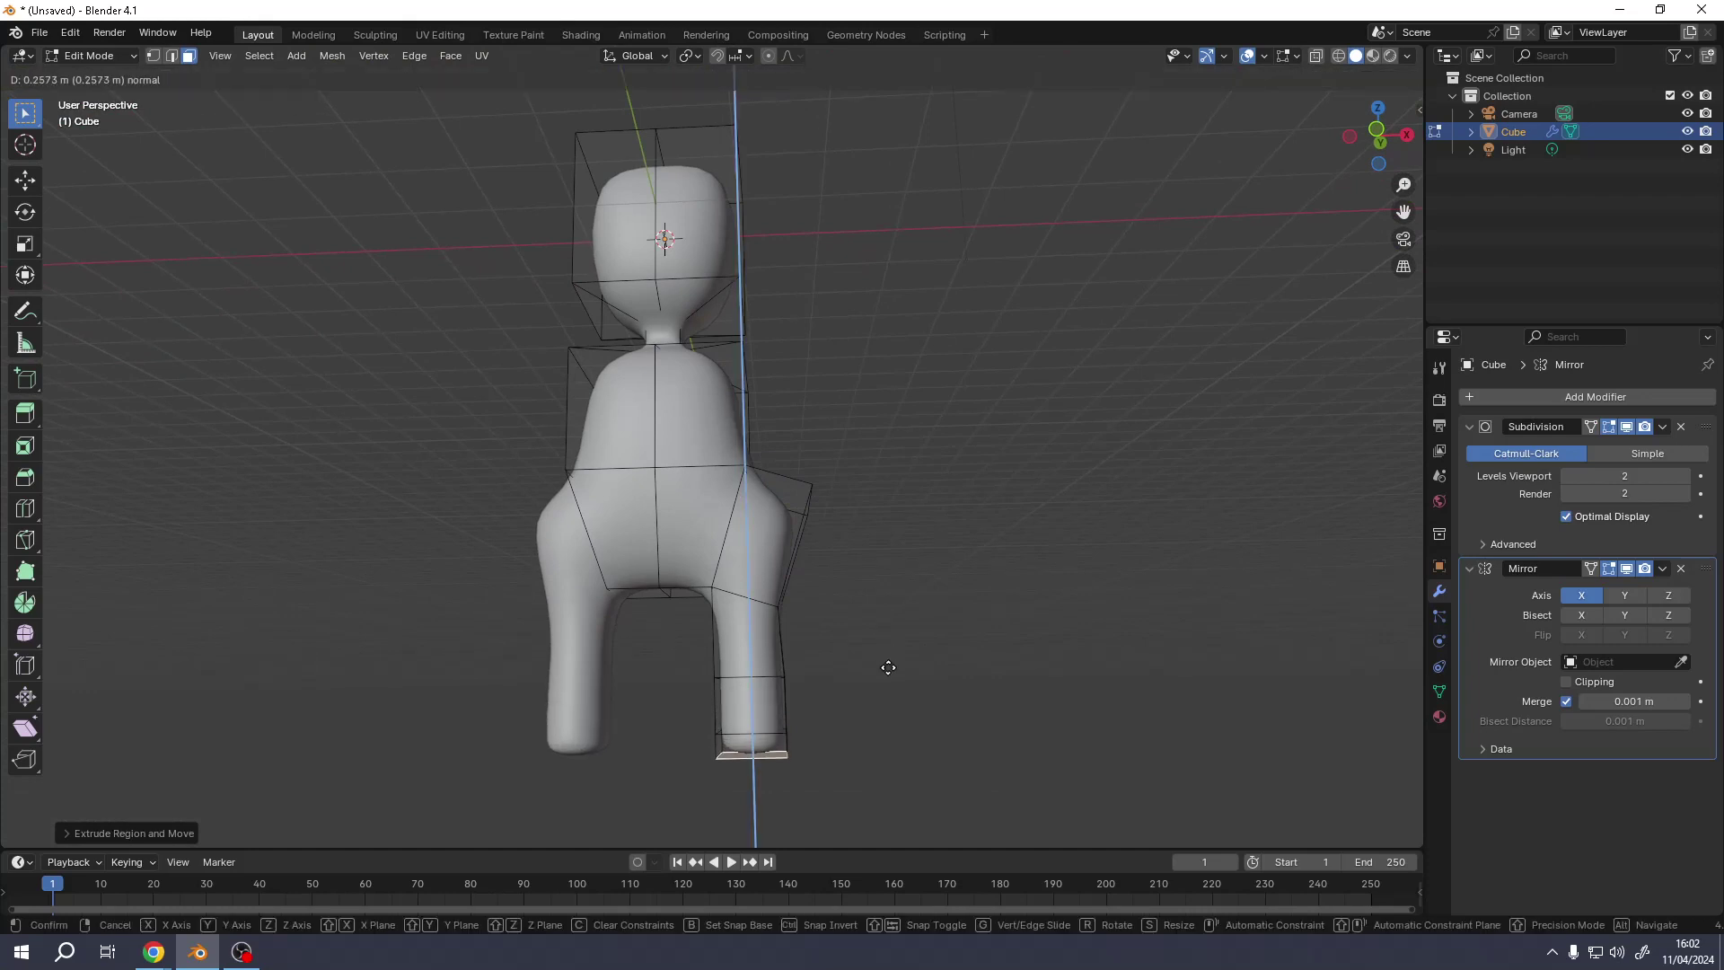
{"action": "left_click", "coordinate": [779, 728]}
- Select the front face of the short segment at the leg's end and extrude it forward to form the foot
{"action": "left_click", "coordinate": [757, 747]}
{"action": "middle_click_drag", "start_coordinate": [757, 747], "coordinate": [720, 532]}
{"action": "key", "text": "e"}
{"action": "left_click", "coordinate": [619, 747]}
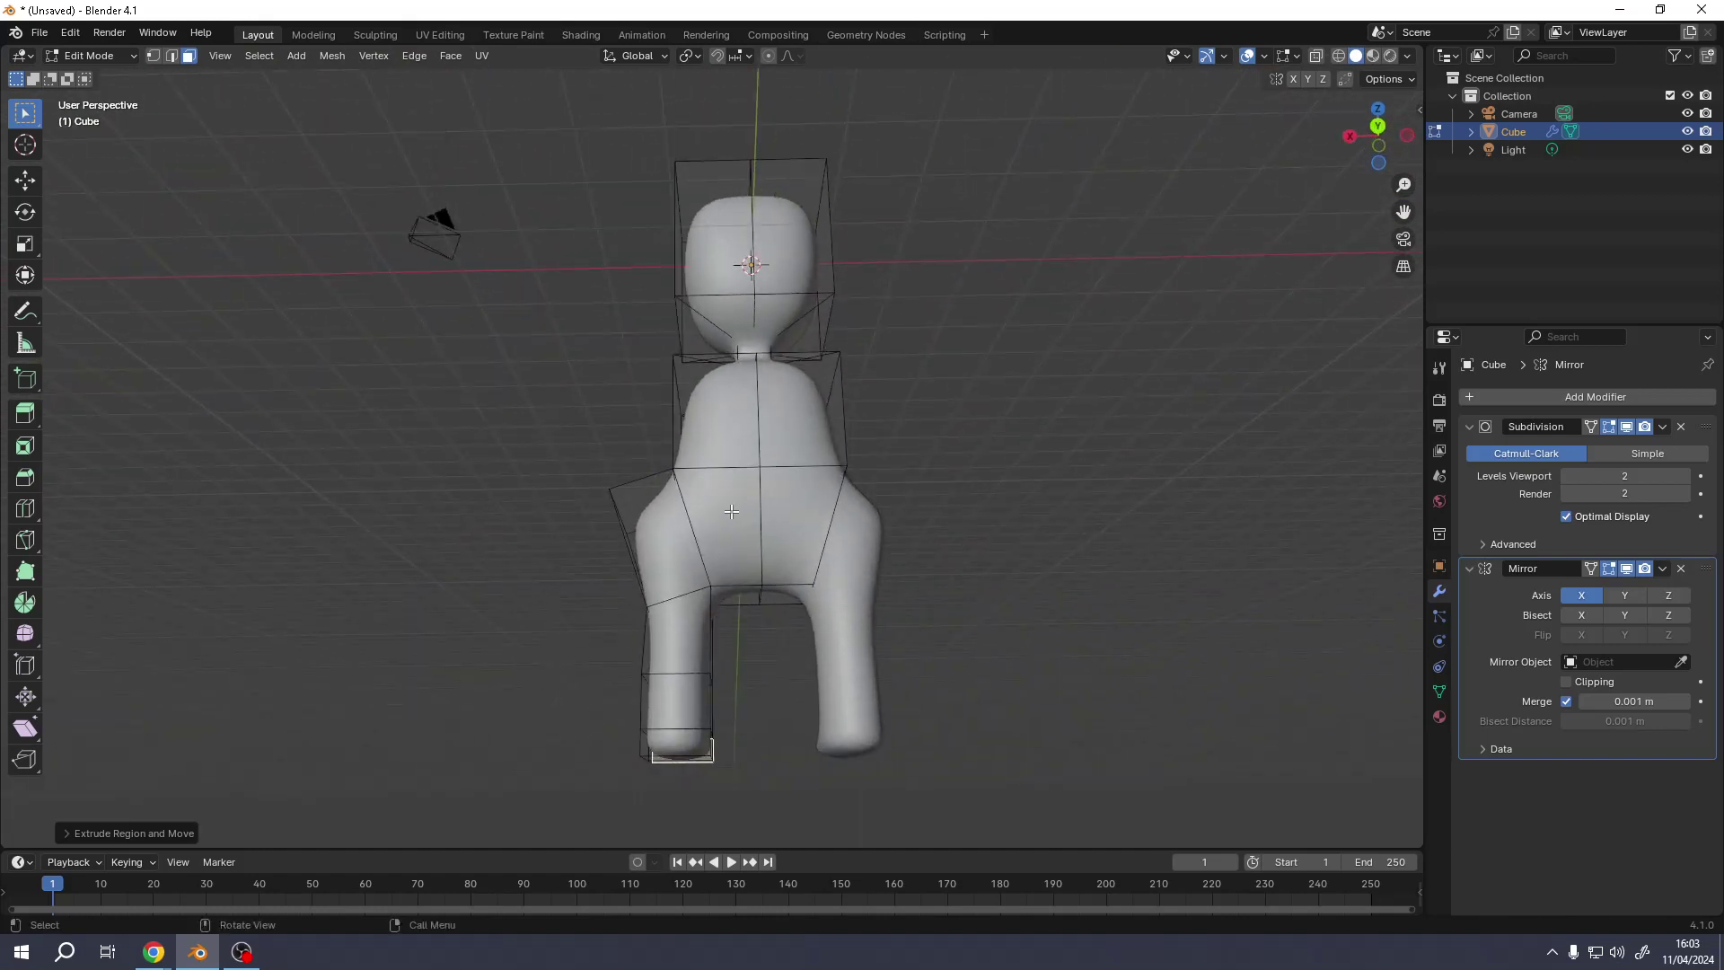
- Extrude the two lower back faces of the torso outward and scale them down to form a tail base
{"action": "left_click", "coordinate": [731, 512]}
{"action": "left_click", "coordinate": [814, 521], "text": "shift"}
{"action": "middle_click_drag", "start_coordinate": [790, 485], "coordinate": [877, 504]}
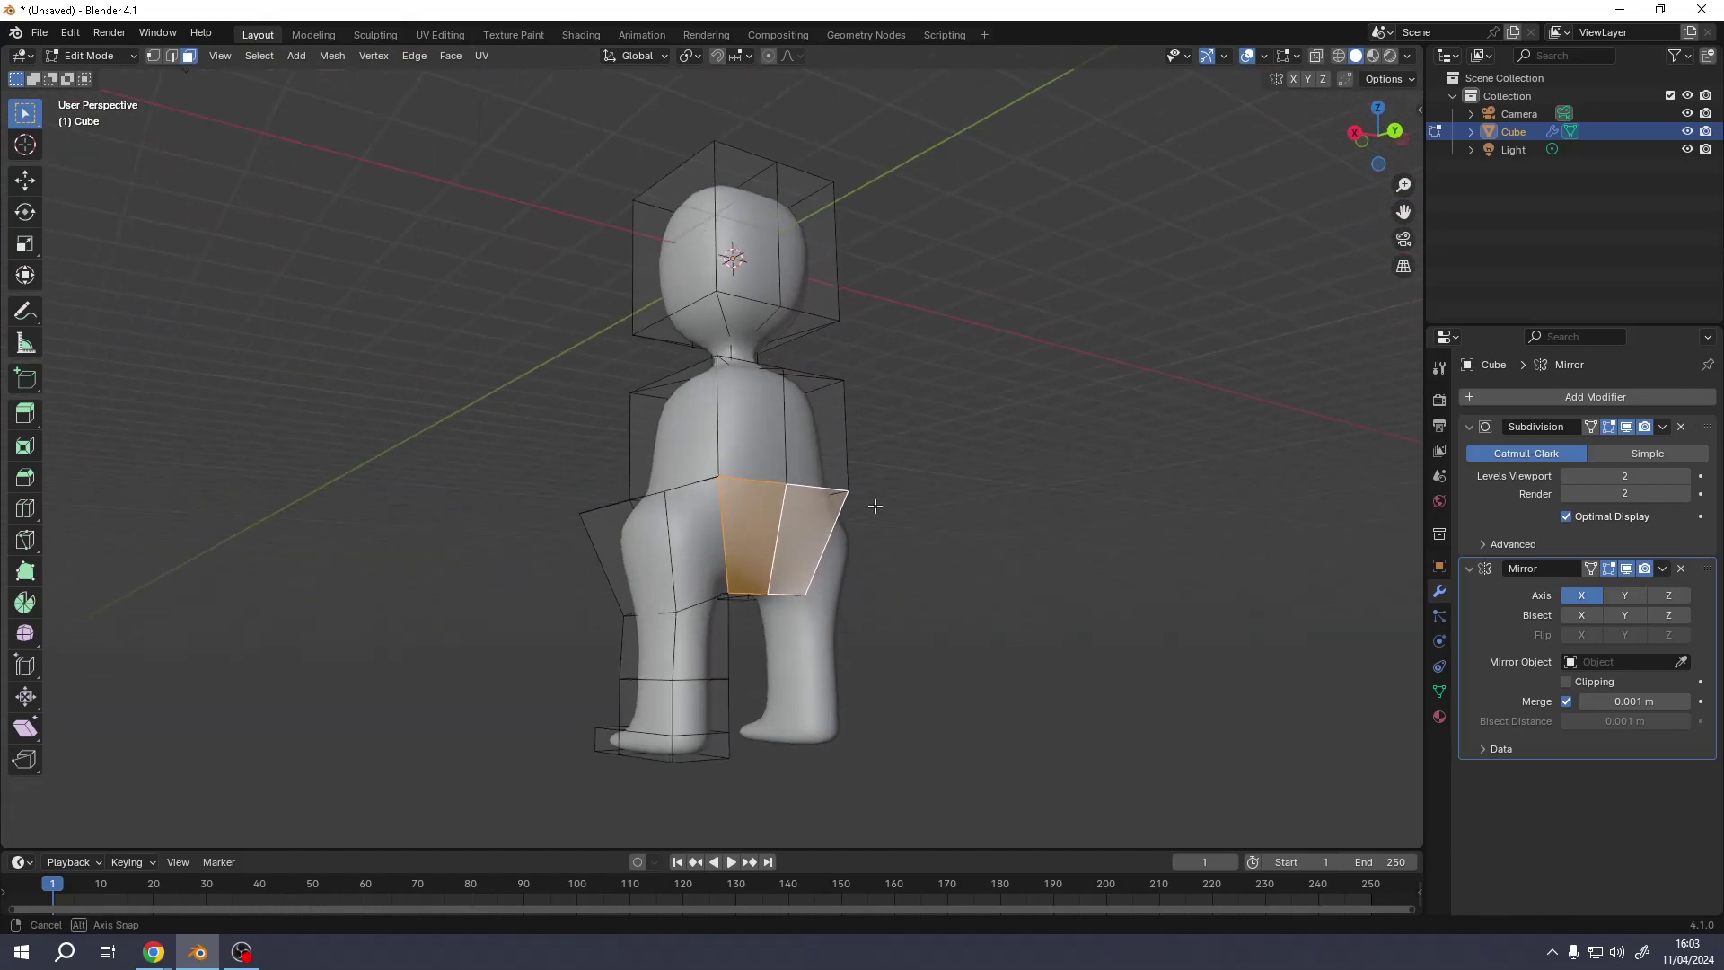
{"action": "key", "text": "e"}
{"action": "left_click", "coordinate": [958, 597]}
{"action": "key", "text": "s"}
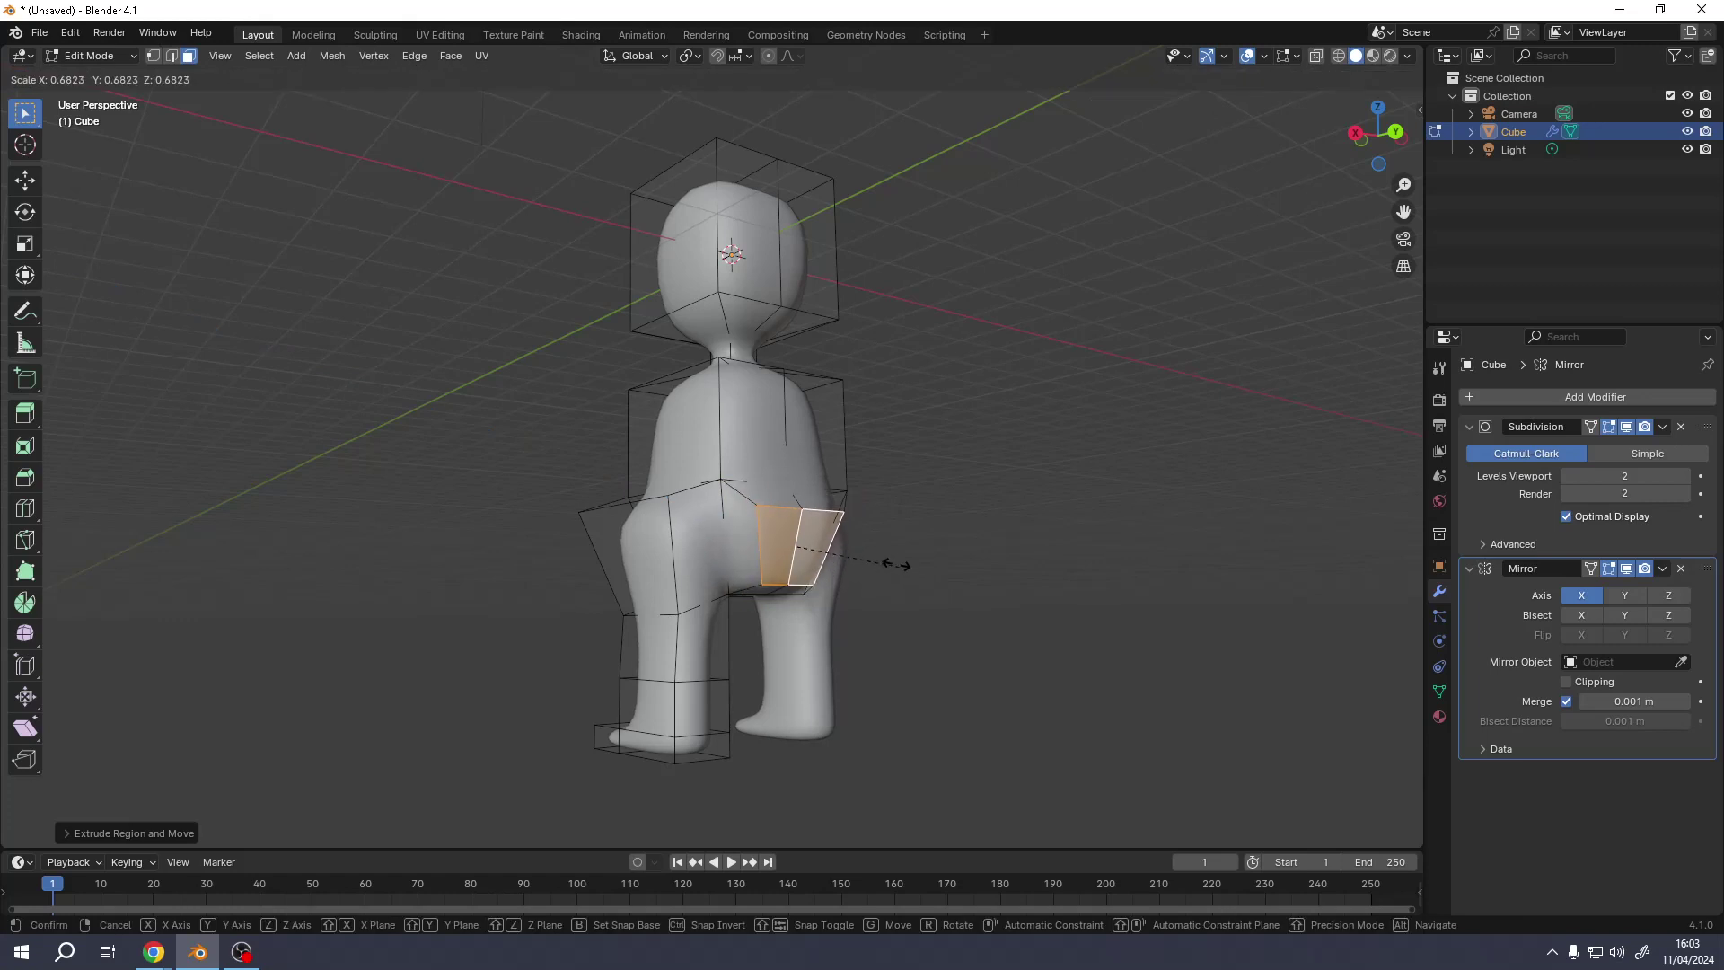
{"action": "left_click", "coordinate": [839, 538]}
- Extend the tail base slightly outward, extrude its end faces again, and scale them up to thicken the tail
{"action": "key", "text": "g"}
{"action": "key", "text": "z"}
{"action": "key", "text": "z"}
{"action": "left_click", "coordinate": [871, 549]}
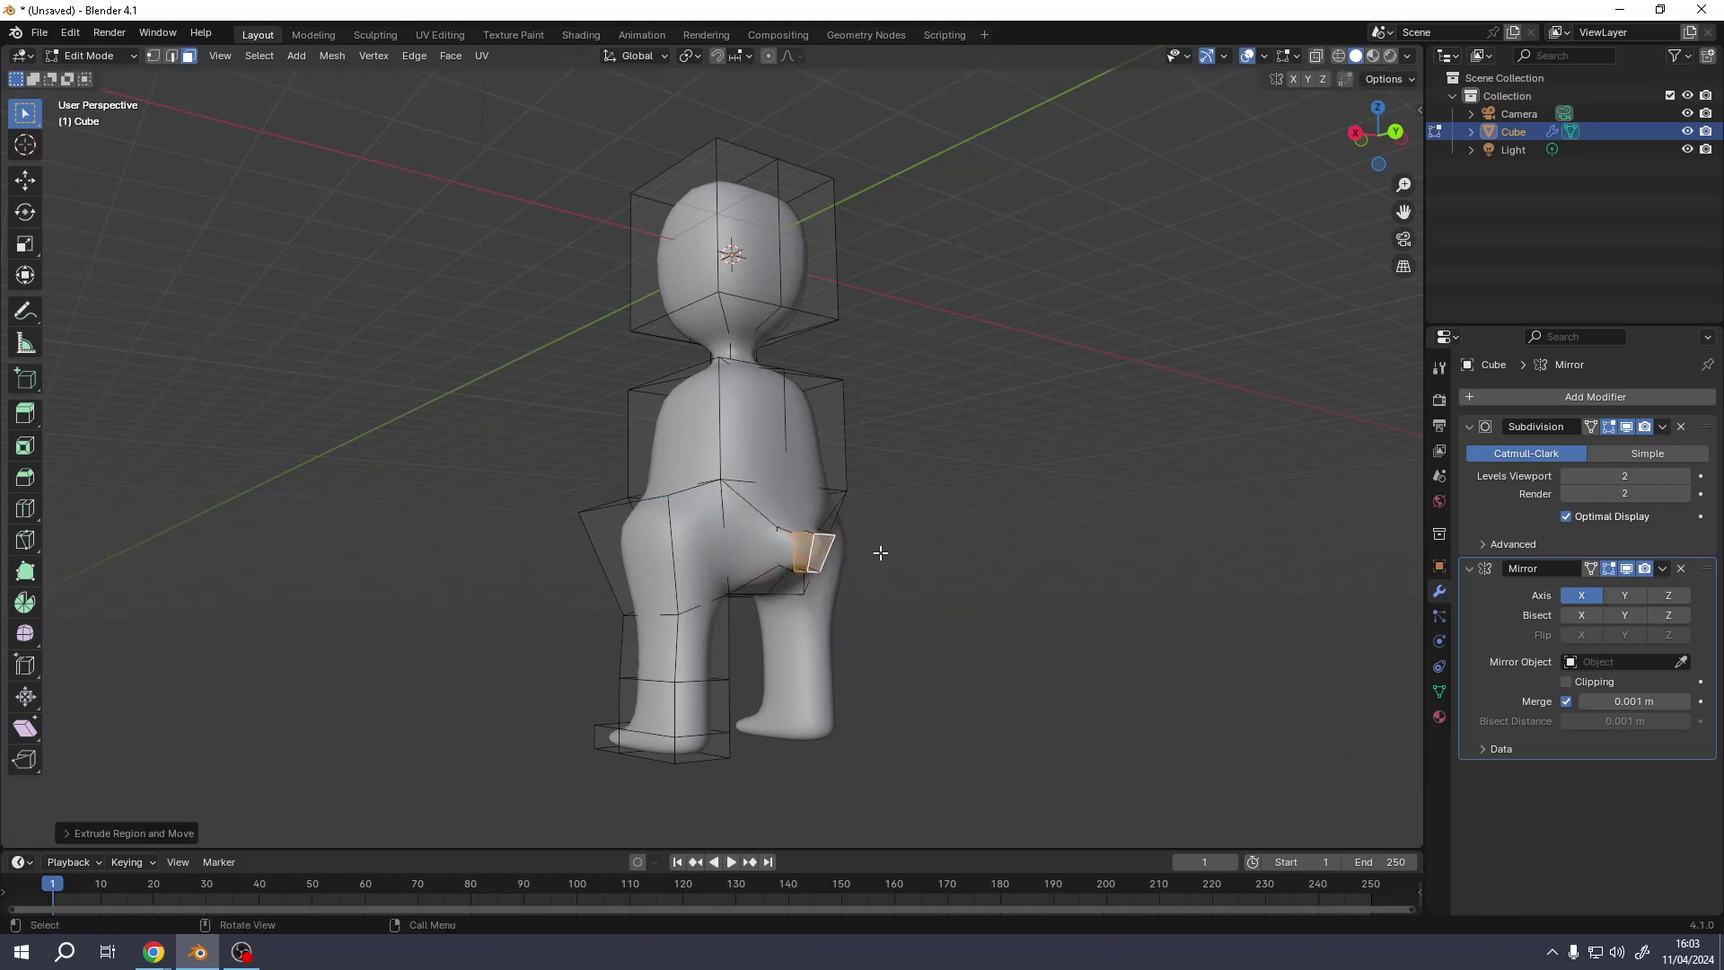
{"action": "key", "text": "e"}
{"action": "left_click", "coordinate": [939, 580]}
{"action": "key", "text": "s"}
{"action": "left_click", "coordinate": [1086, 639]}
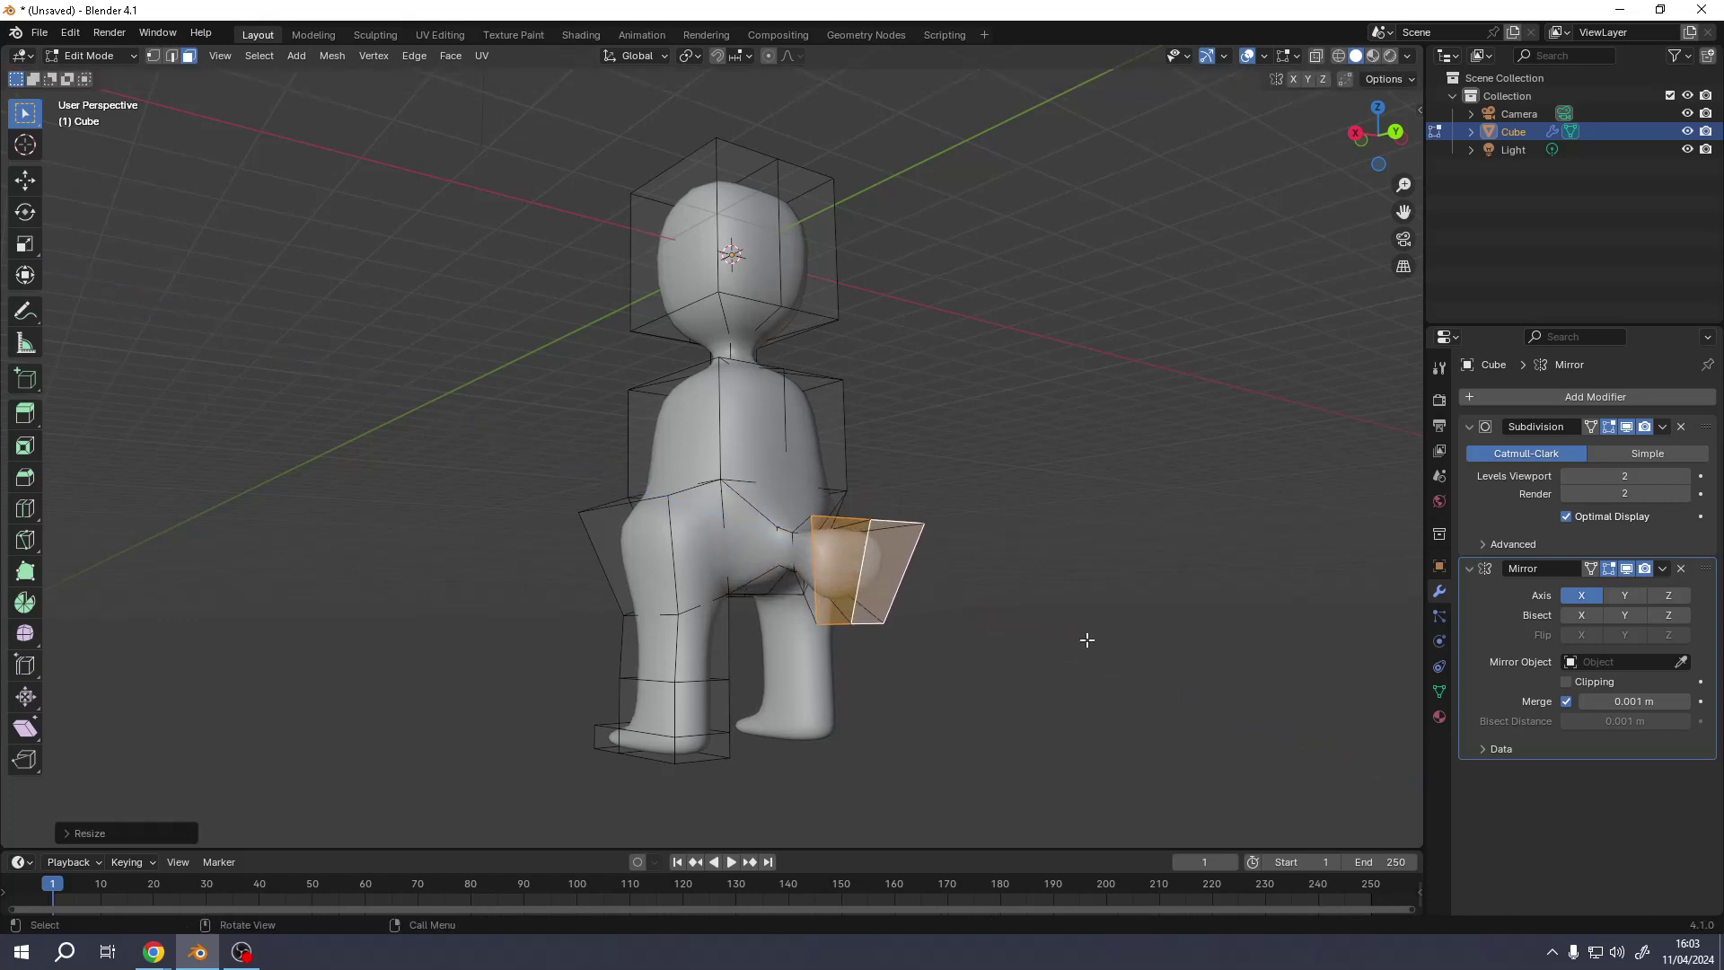
- Try extending the tail with one long extrusion of its end faces and adding a loop cut
{"action": "key", "text": "e"}
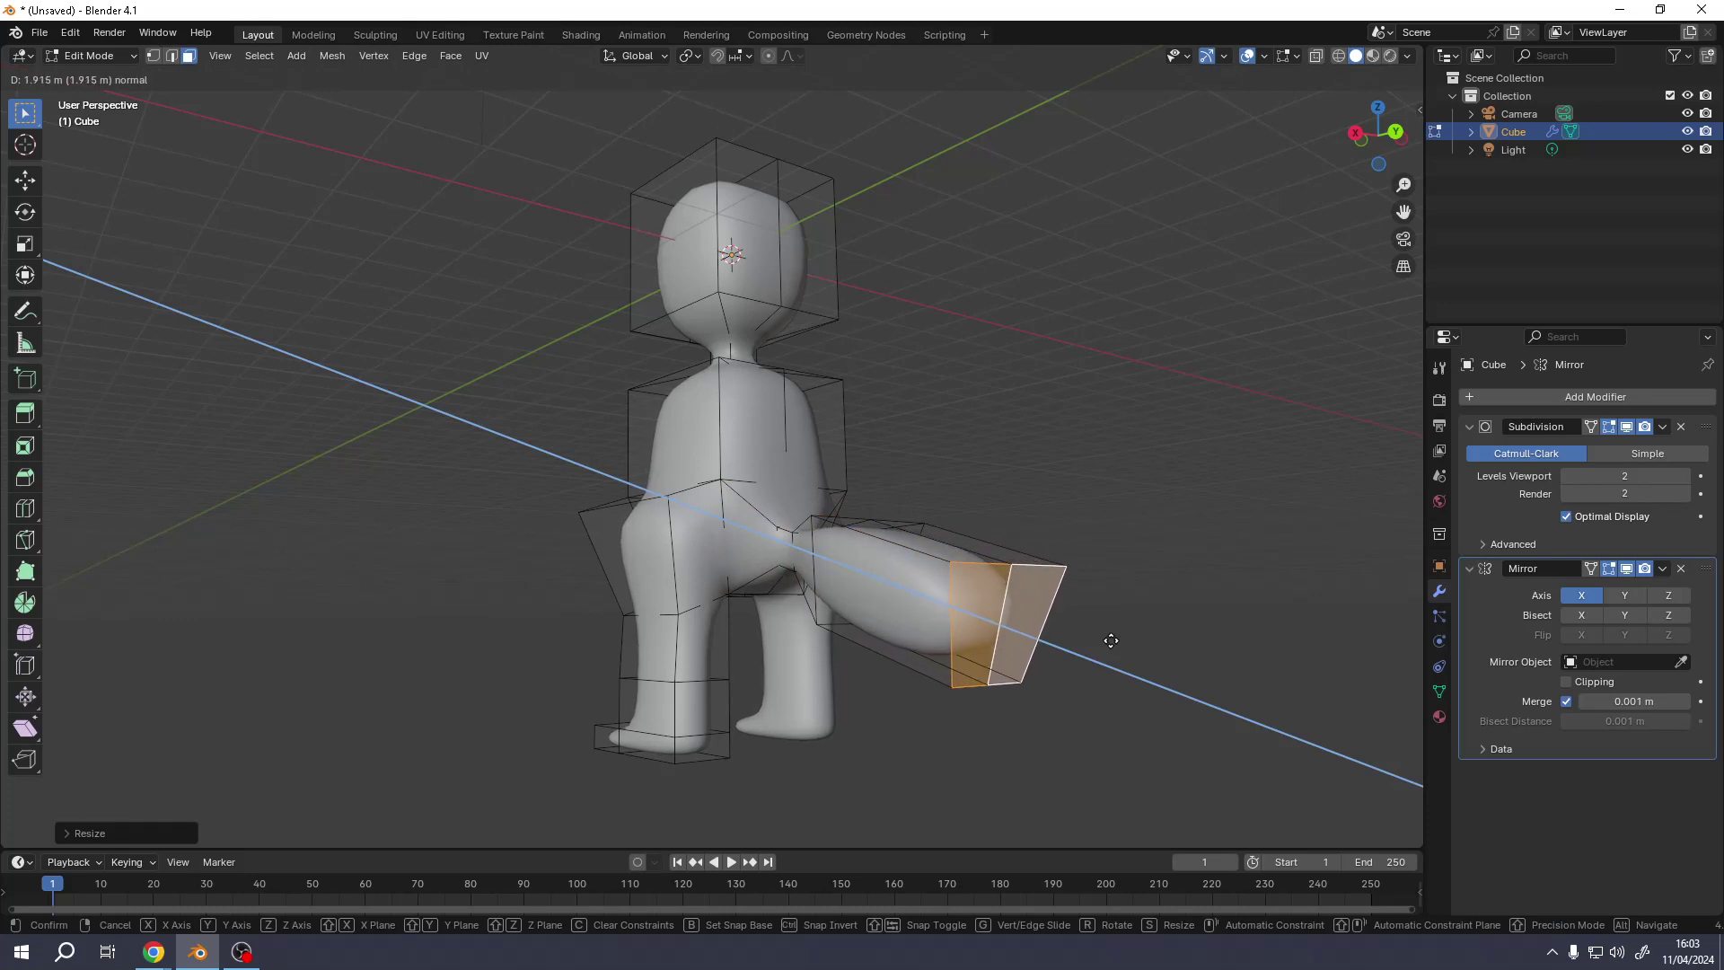
{"action": "left_click", "coordinate": [1122, 645]}
{"action": "middle_click_drag", "start_coordinate": [1122, 644], "coordinate": [1059, 628]}
{"action": "key", "text": "ctrl+r"}
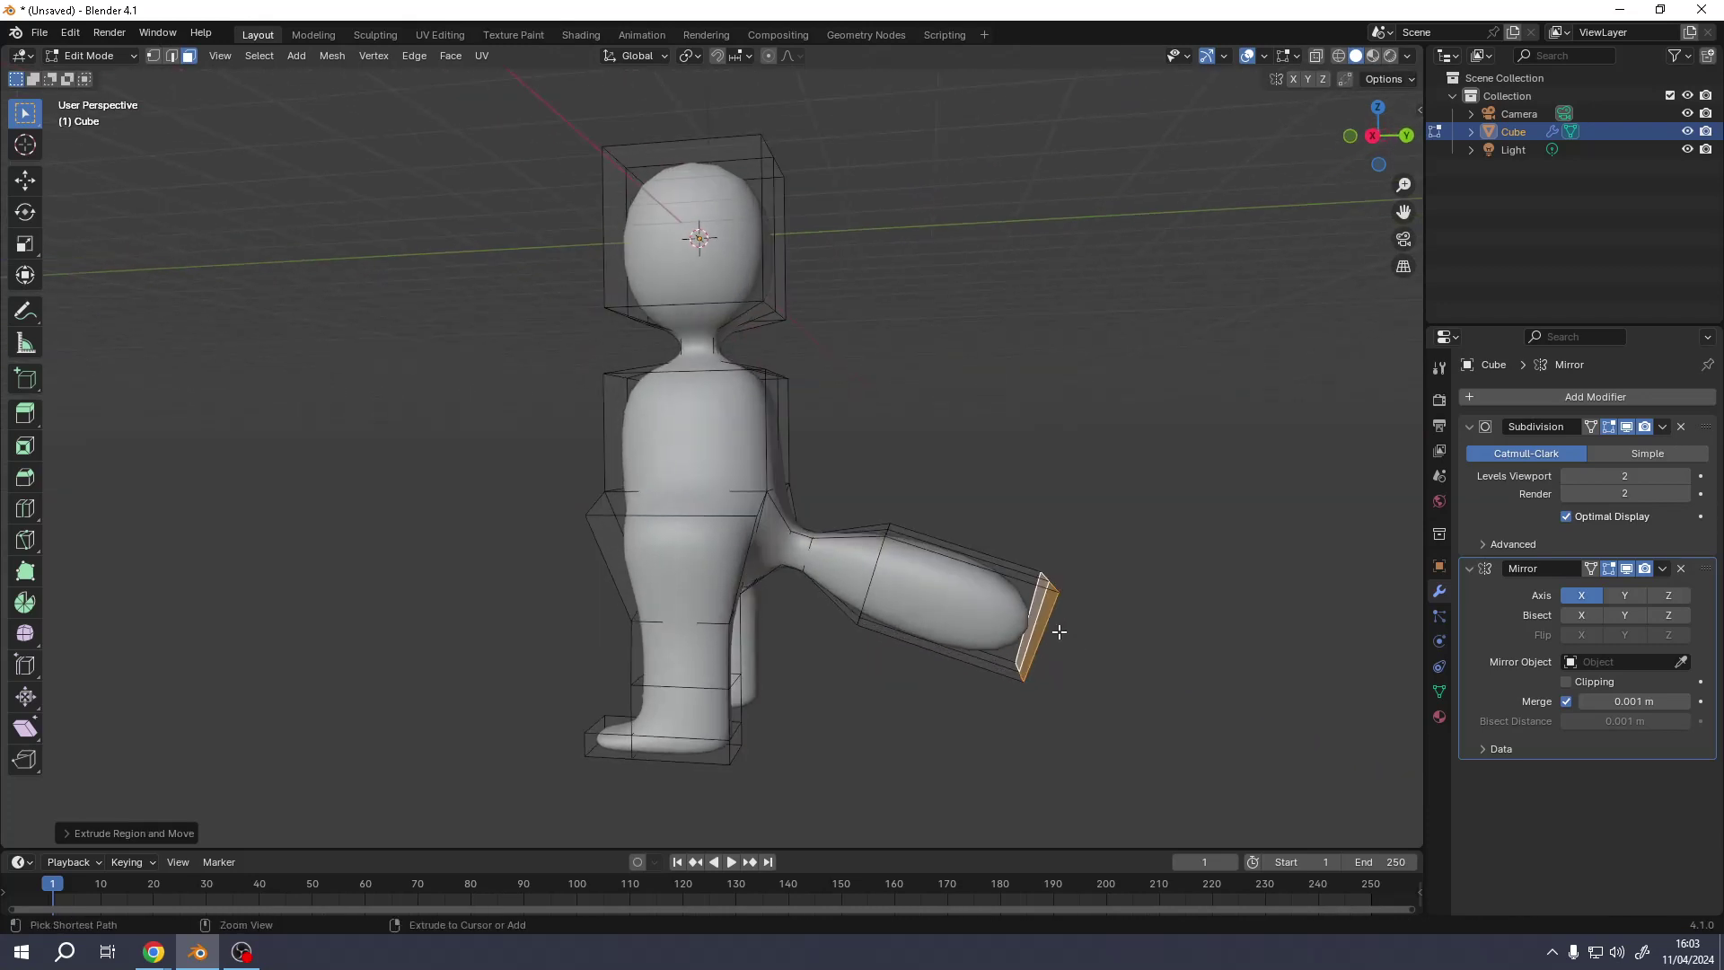
{"action": "key", "text": "Escape"}
{"action": "key", "text": "ctrl+z"}
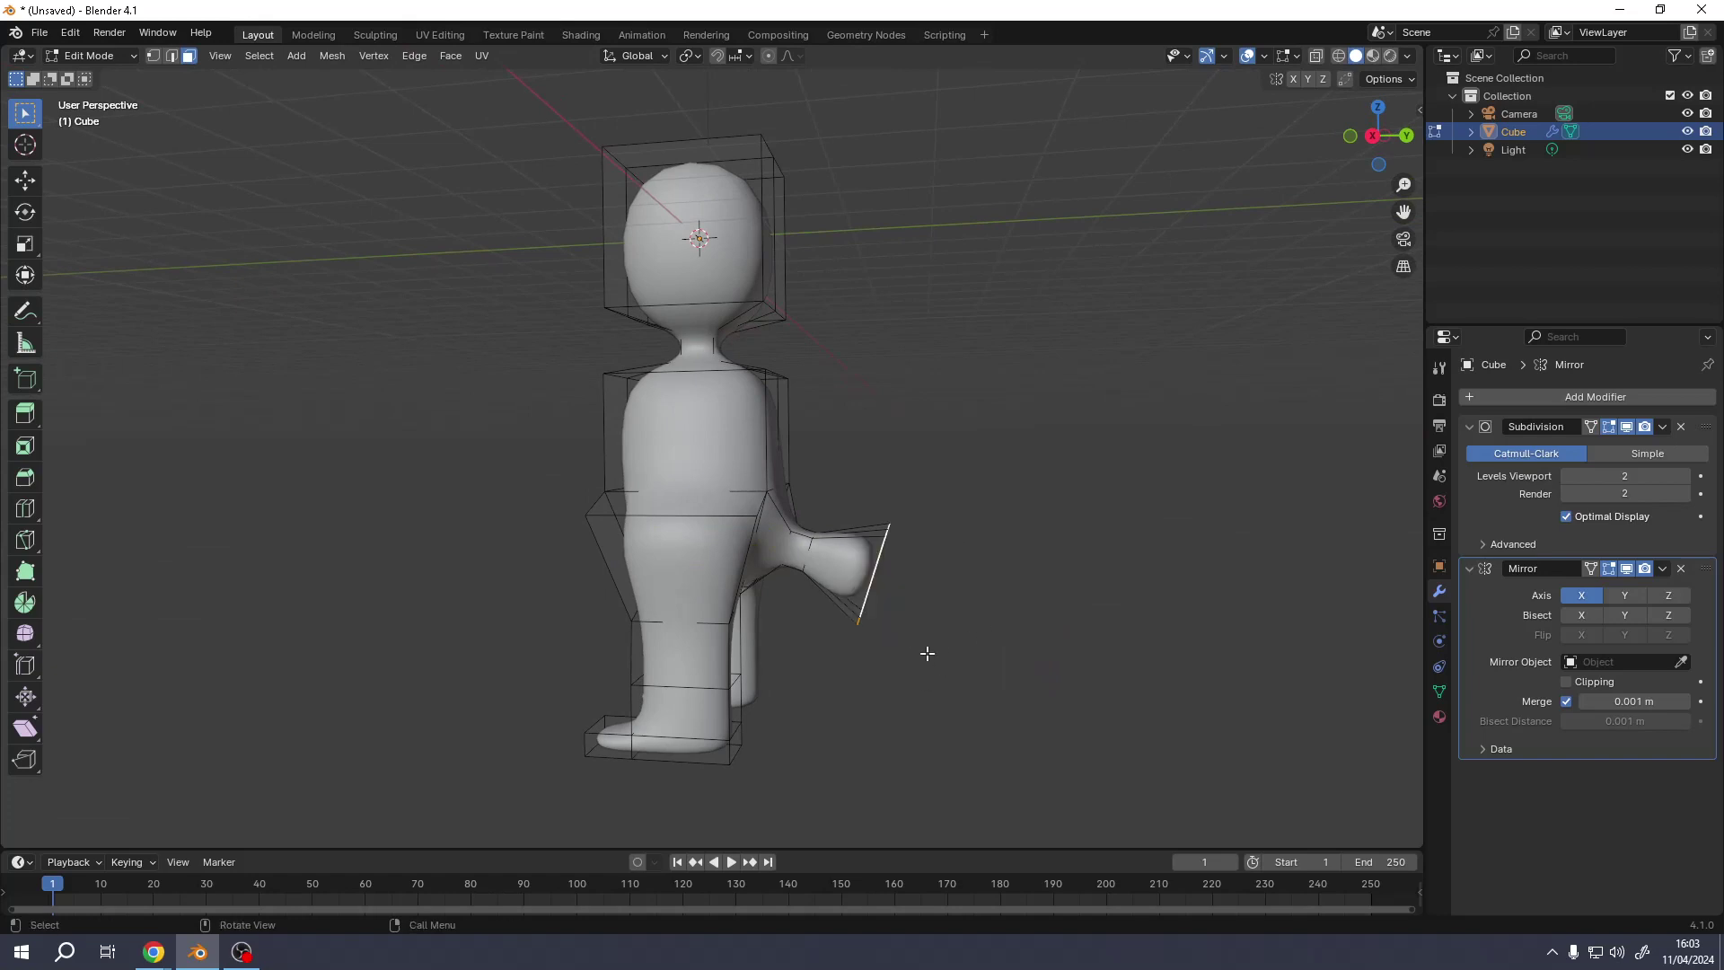
- Extrude the tail's end faces backward in one long segment and scale them down to a narrow tip
{"action": "key", "text": "e"}
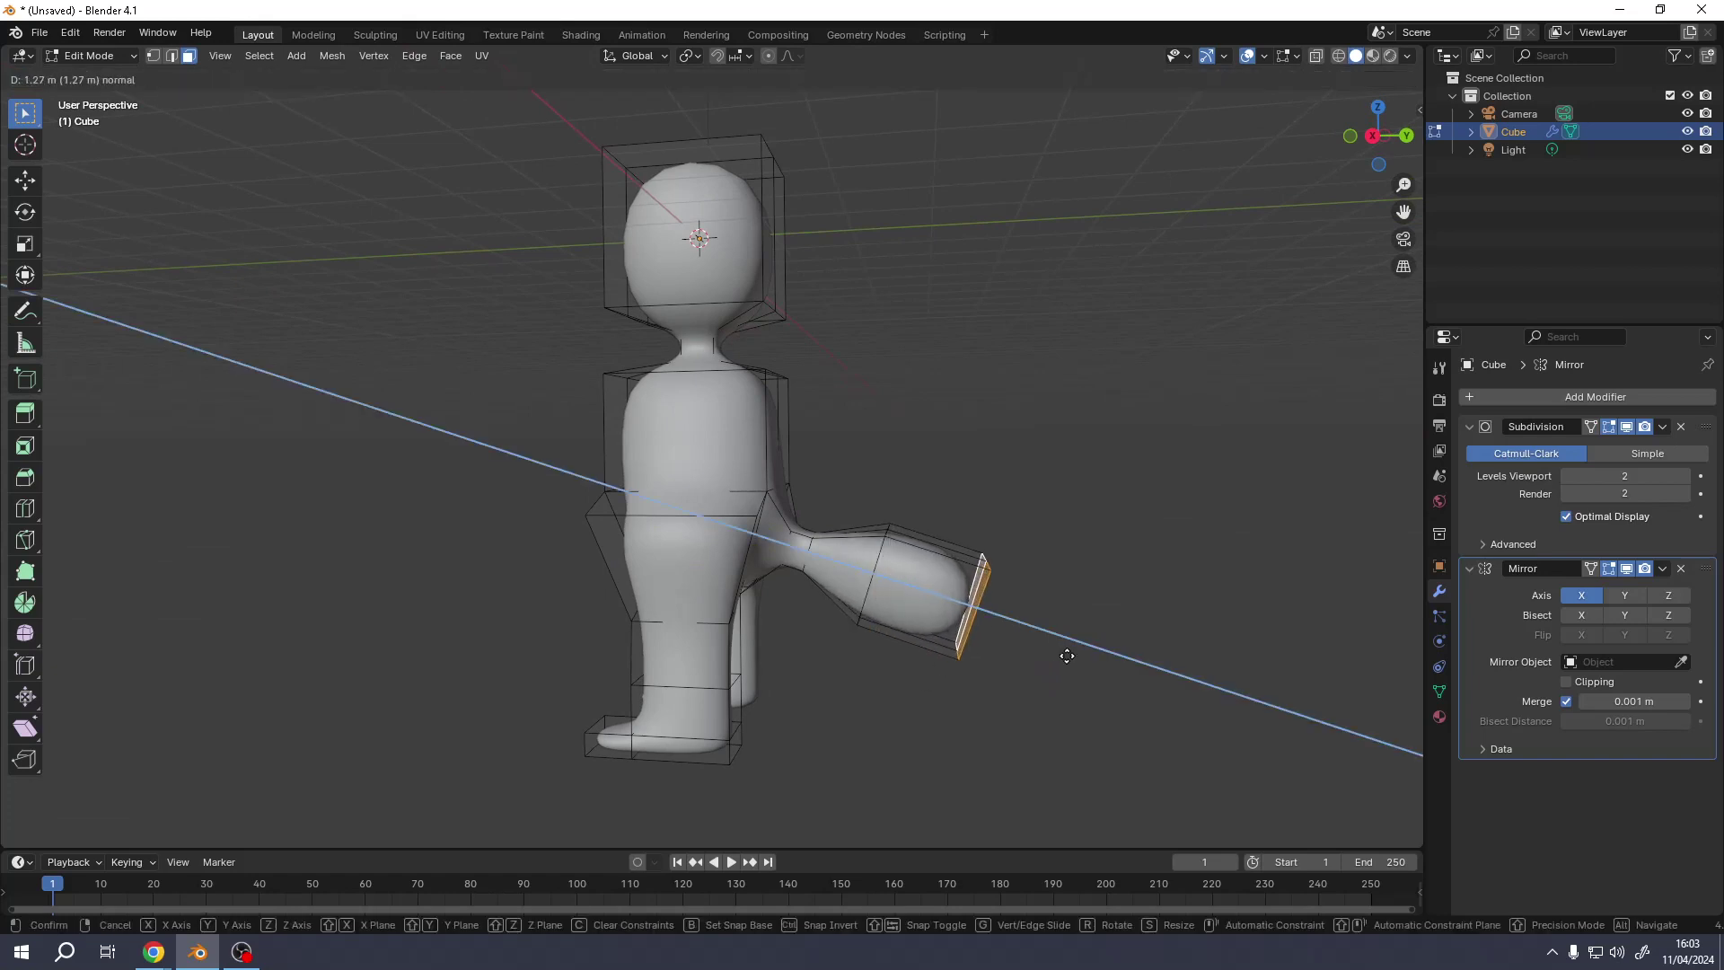
{"action": "left_click", "coordinate": [1123, 680]}
{"action": "key", "text": "s"}
{"action": "left_click", "coordinate": [1094, 648]}
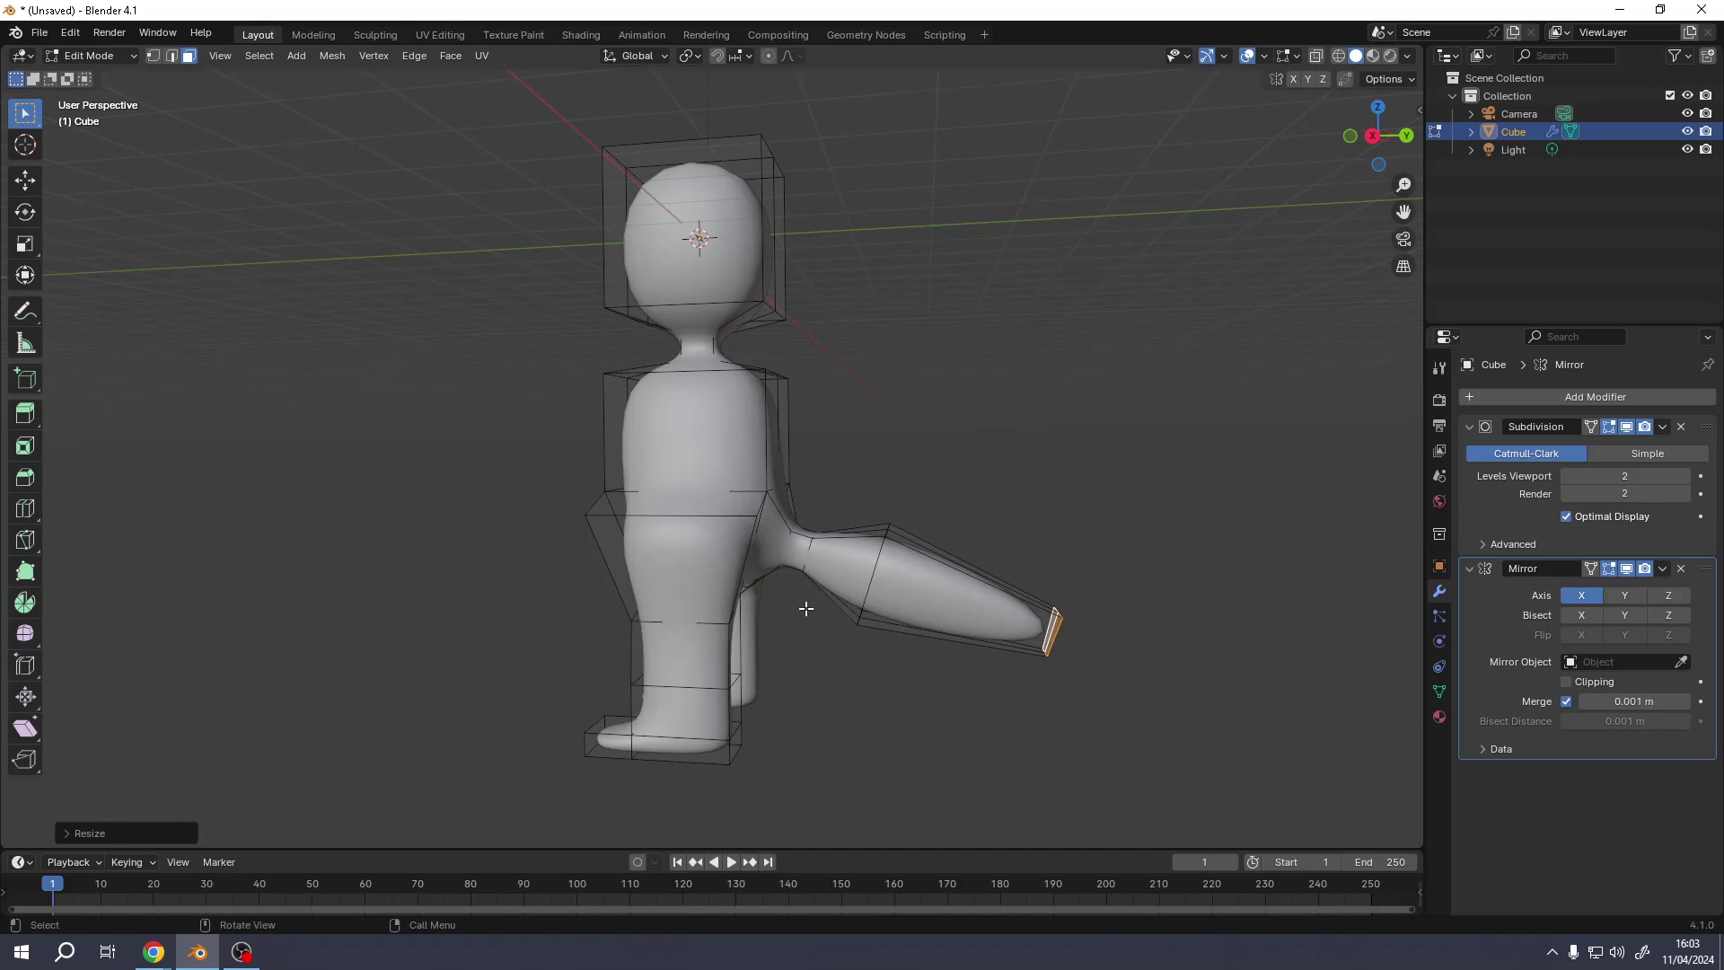
- Add a loop cut around the middle of the tail's last segment and scale the loop up for a fuller shape
{"action": "key", "text": "ctrl+r"}
{"action": "left_click", "coordinate": [931, 659]}
{"action": "key", "text": "s"}
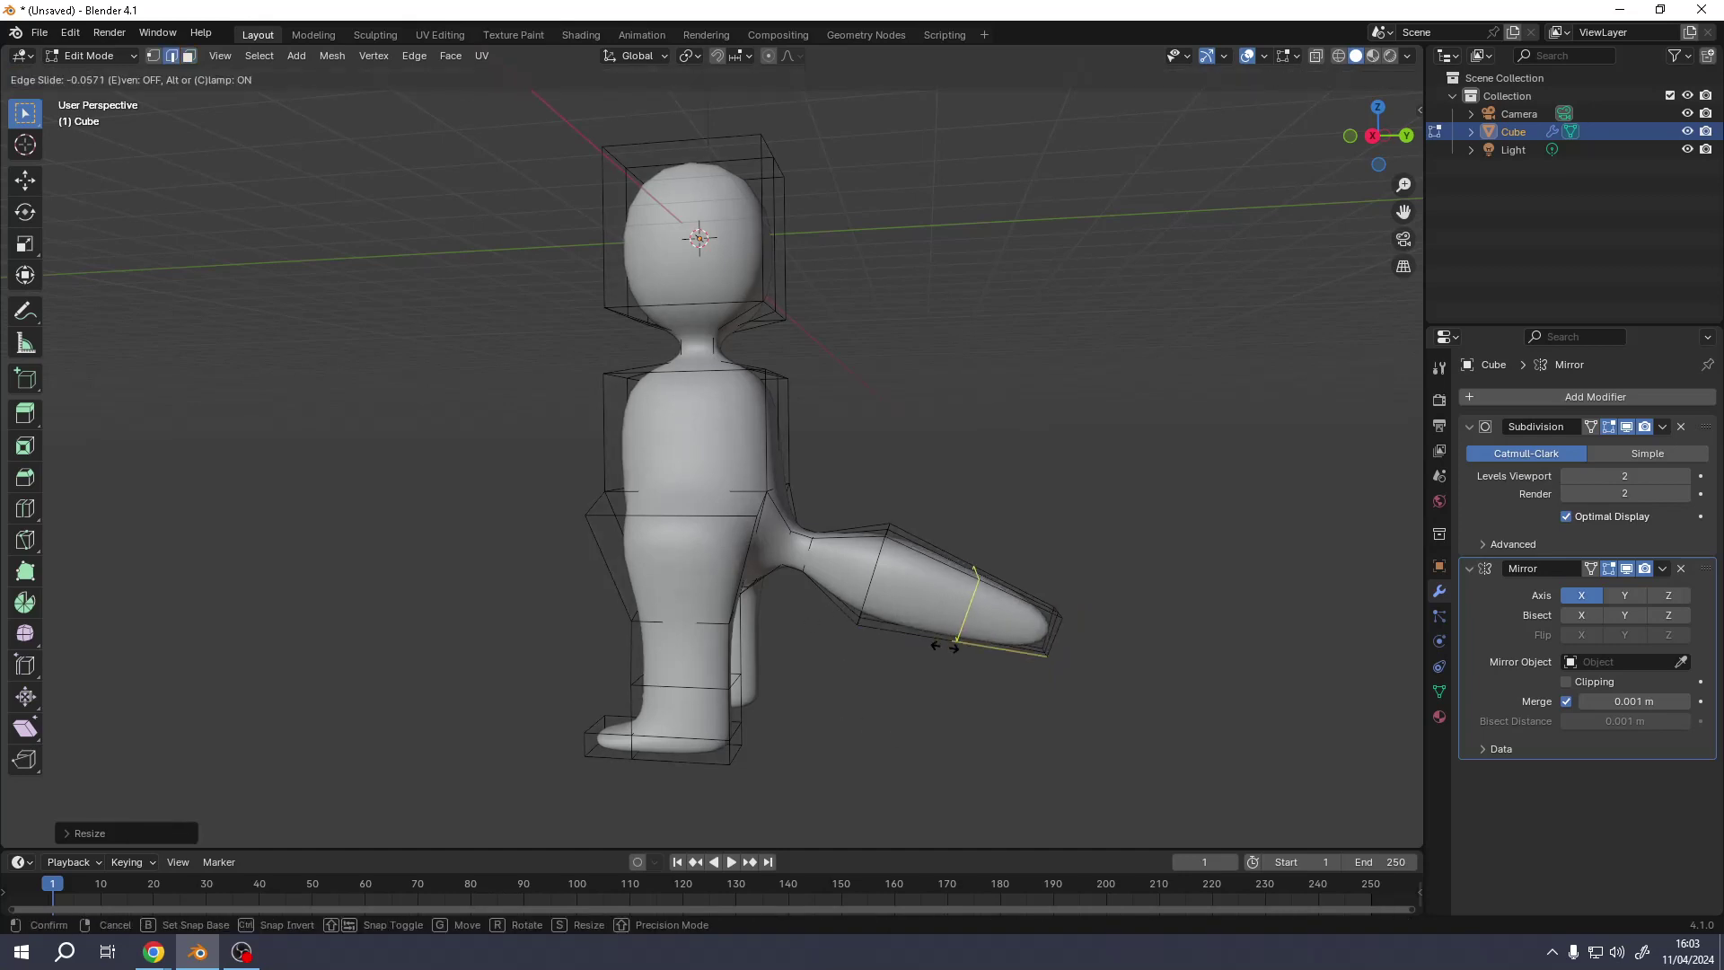
{"action": "left_click", "coordinate": [956, 694]}
- Extrude the torso's upper side face slightly outward on the positive X side and scale it down to arm width
{"action": "middle_click_drag", "start_coordinate": [956, 694], "coordinate": [912, 640]}
{"action": "middle_click_drag", "start_coordinate": [838, 542], "coordinate": [855, 462]}
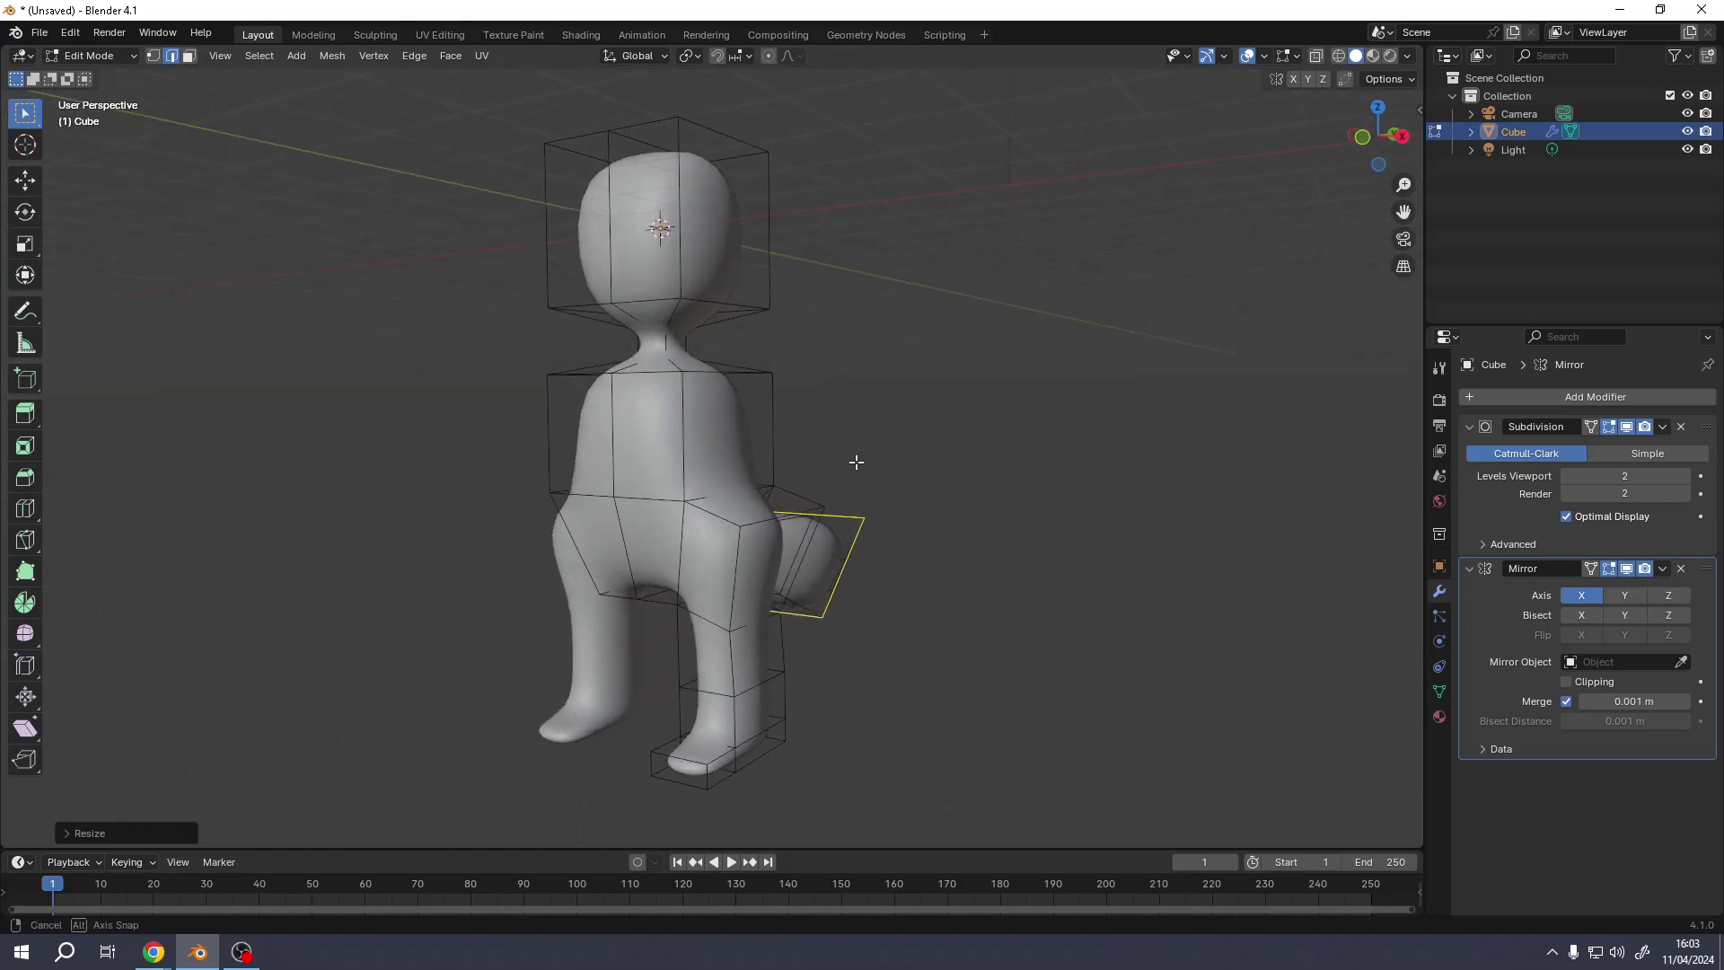
{"action": "key", "text": "3"}
{"action": "left_click", "coordinate": [733, 427]}
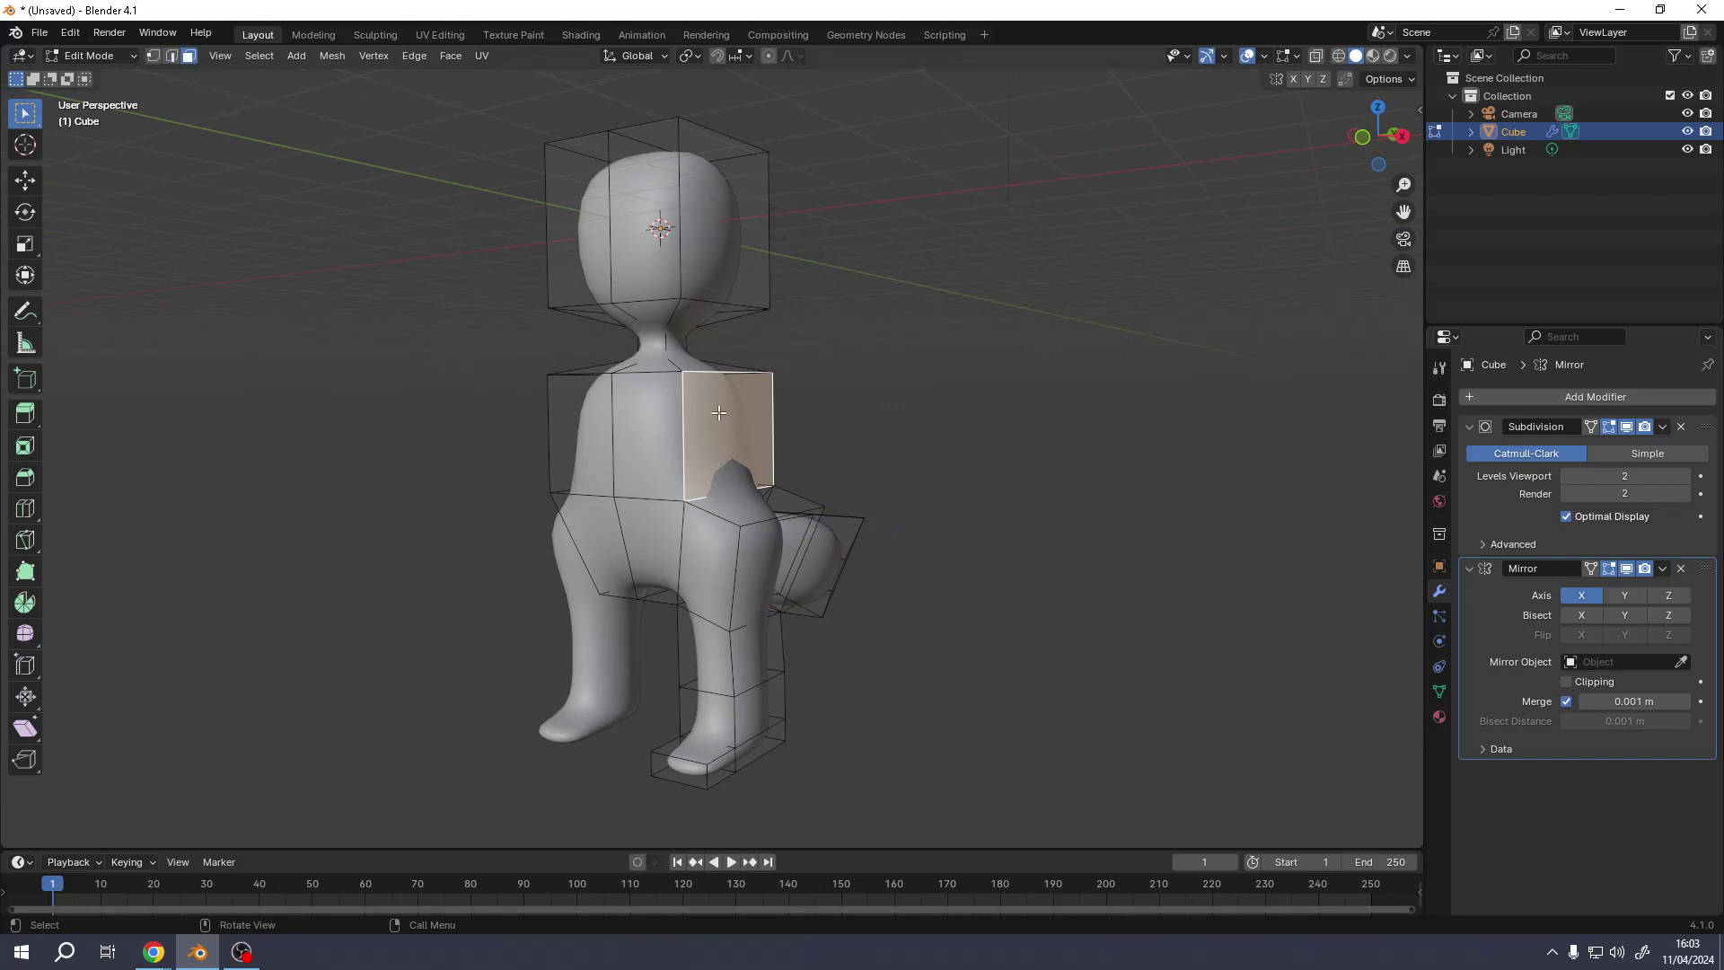
{"action": "key", "text": "e"}
{"action": "left_click", "coordinate": [780, 499]}
{"action": "key", "text": "s"}
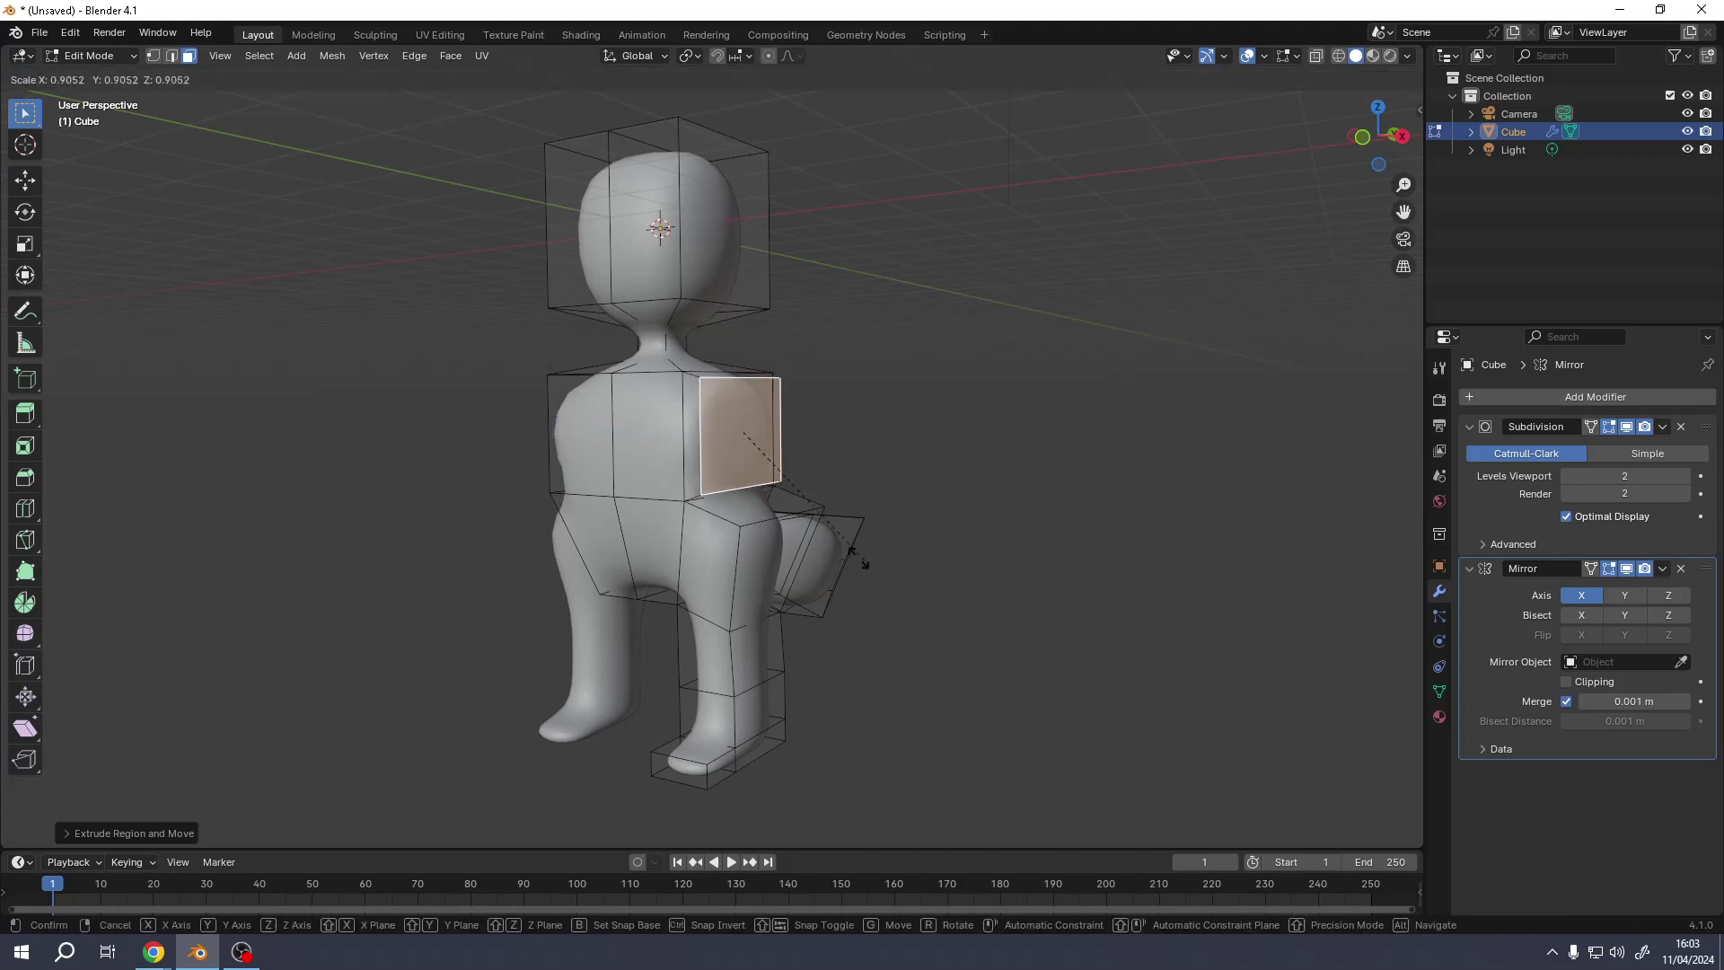
{"action": "left_click", "coordinate": [787, 497]}
- Move the arm's base face up along Z to shoulder height and extrude it outward to form the arm
{"action": "key", "text": "g"}
{"action": "key", "text": "z"}
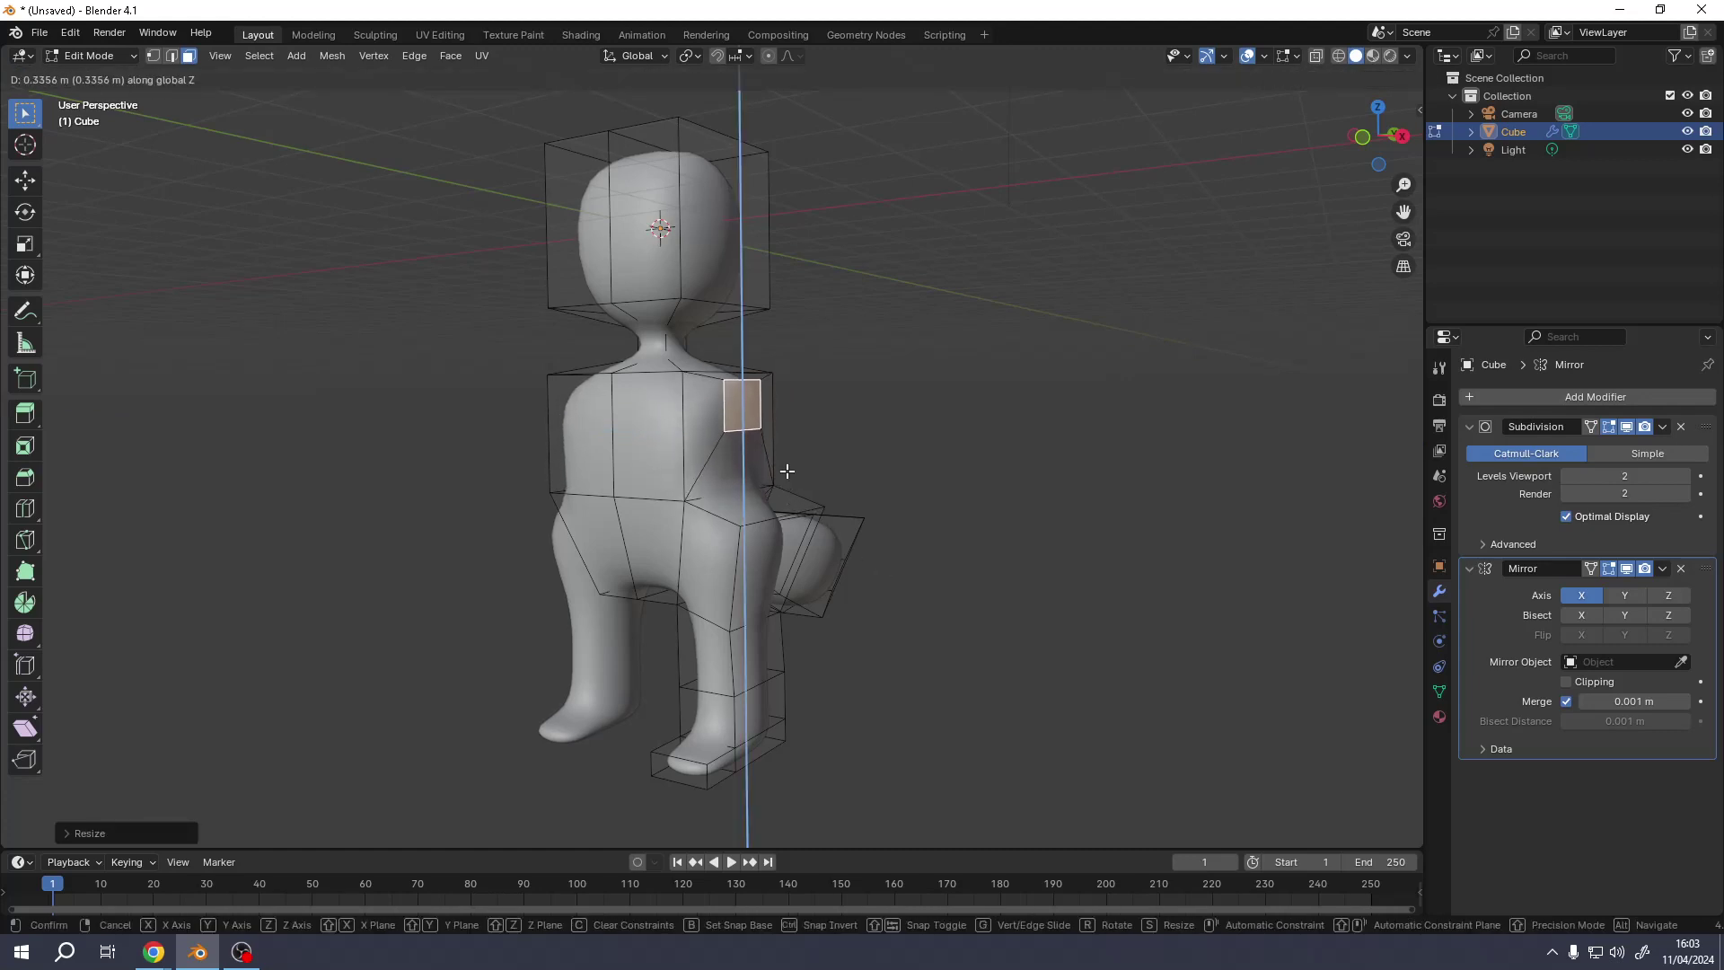
{"action": "left_click", "coordinate": [760, 437]}
{"action": "key", "text": "g"}
{"action": "key", "text": "z"}
{"action": "key", "text": "z"}
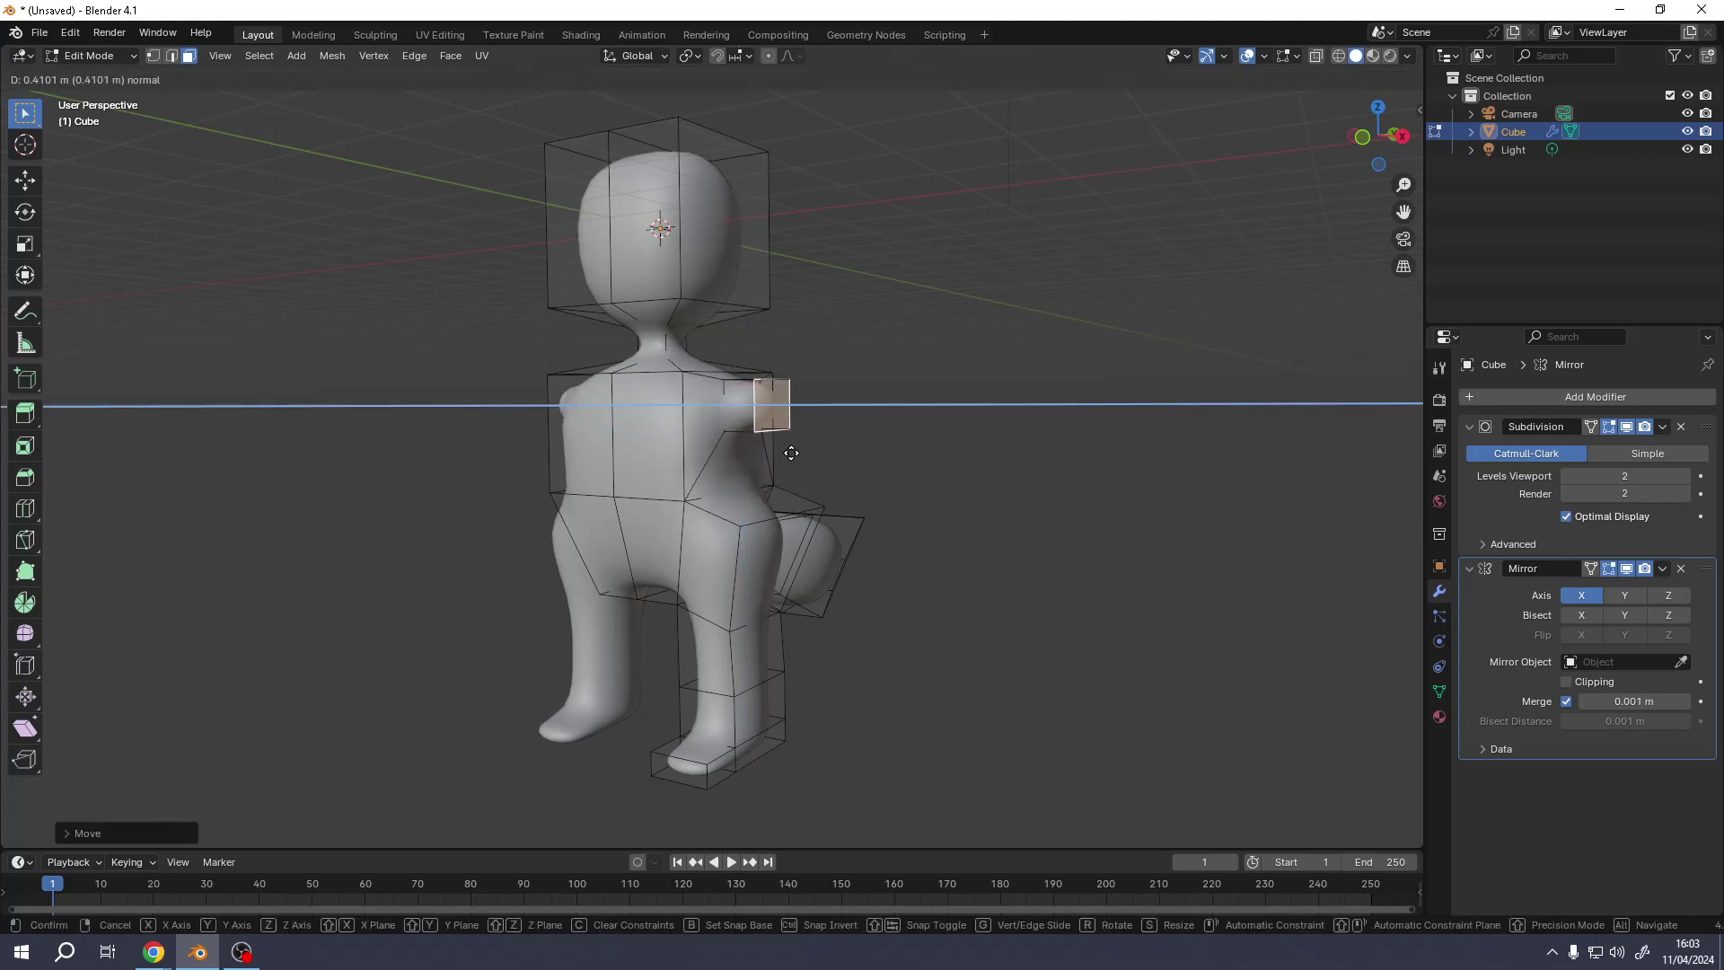
{"action": "left_click", "coordinate": [840, 460]}
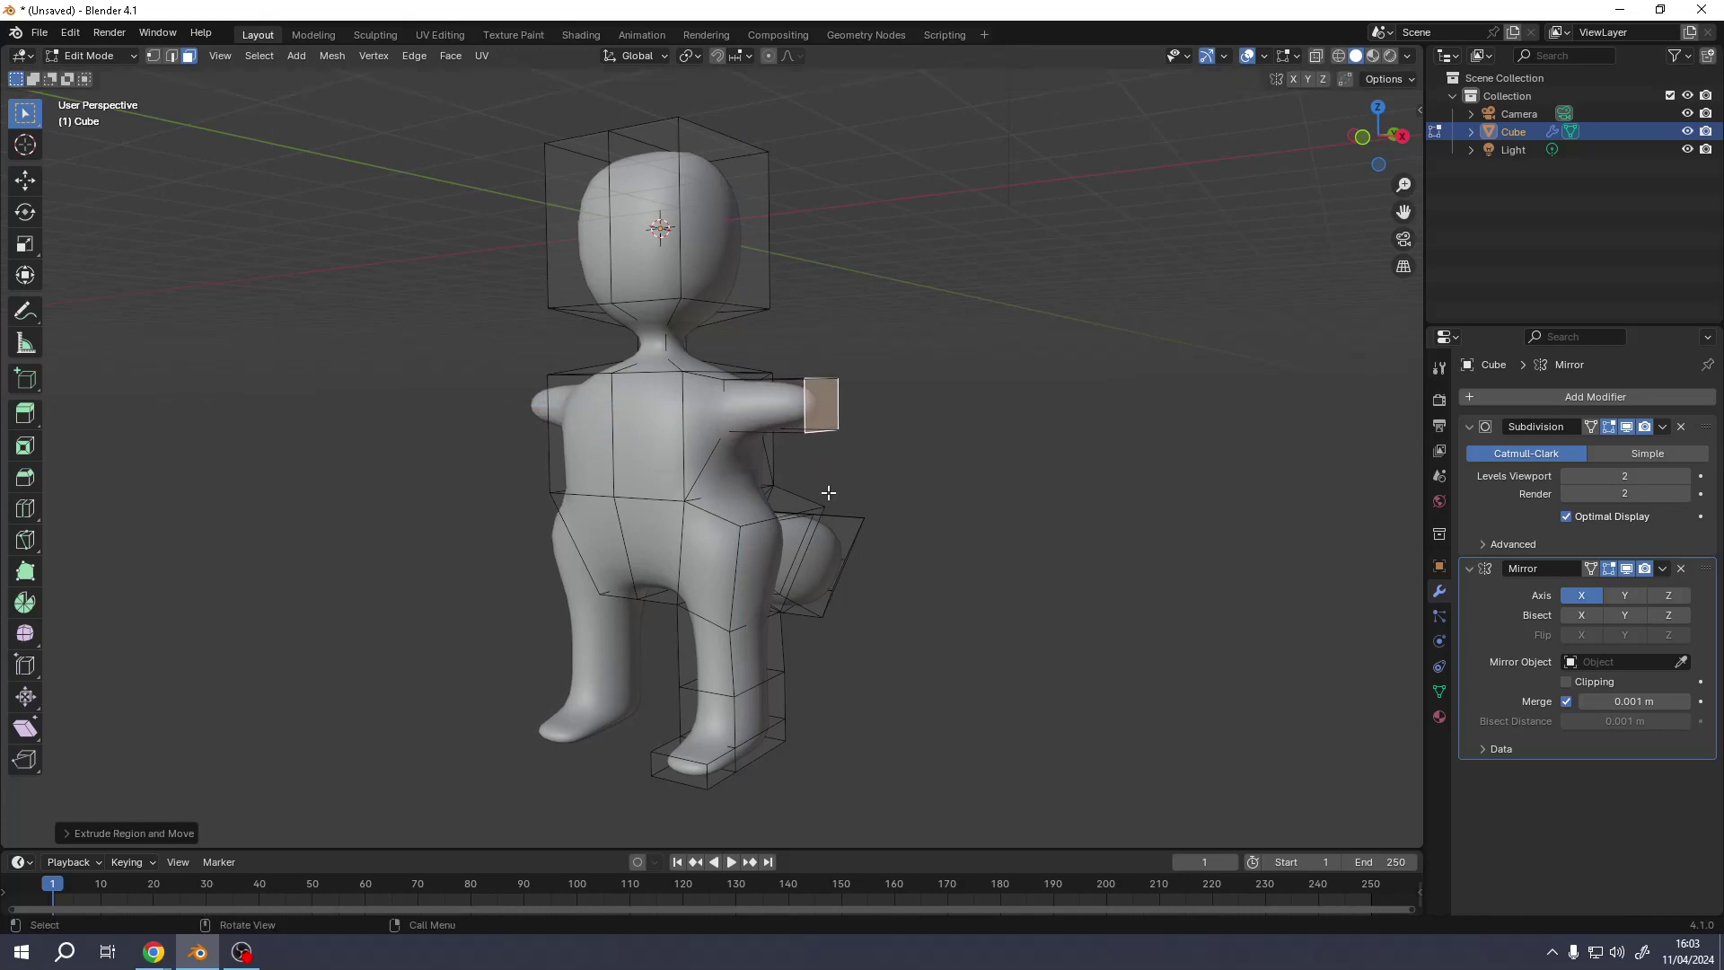
- Move the arm's end face farther outward along the X axis to lengthen the upper arm
{"action": "mouse_move", "coordinate": [829, 493]}
{"action": "middle_mouse_down"}
{"action": "mouse_move", "coordinate": [863, 494]}
{"action": "mouse_move", "coordinate": [832, 501]}
{"action": "mouse_move", "coordinate": [845, 480]}
{"action": "middle_mouse_up"}
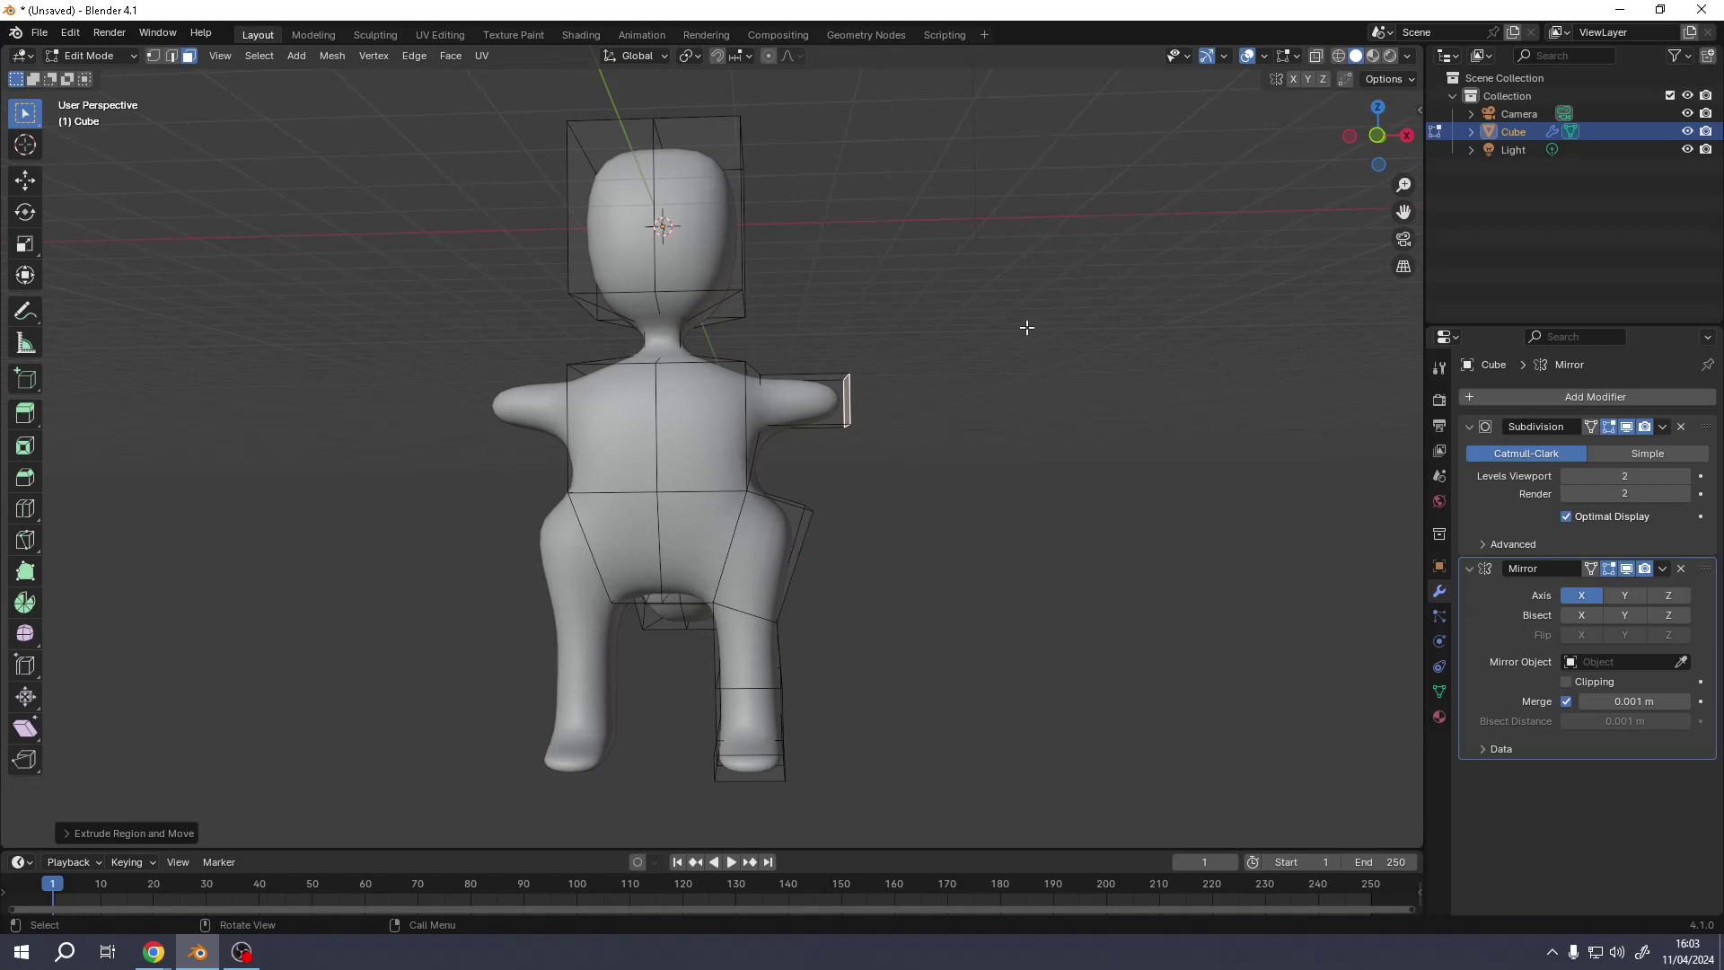
{"action": "mouse_move", "coordinate": [990, 410]}
{"action": "middle_mouse_down"}
{"action": "mouse_move", "coordinate": [781, 462]}
{"action": "mouse_move", "coordinate": [992, 437]}
{"action": "middle_mouse_up"}
{"action": "key", "text": "g"}
{"action": "key", "text": "x"}
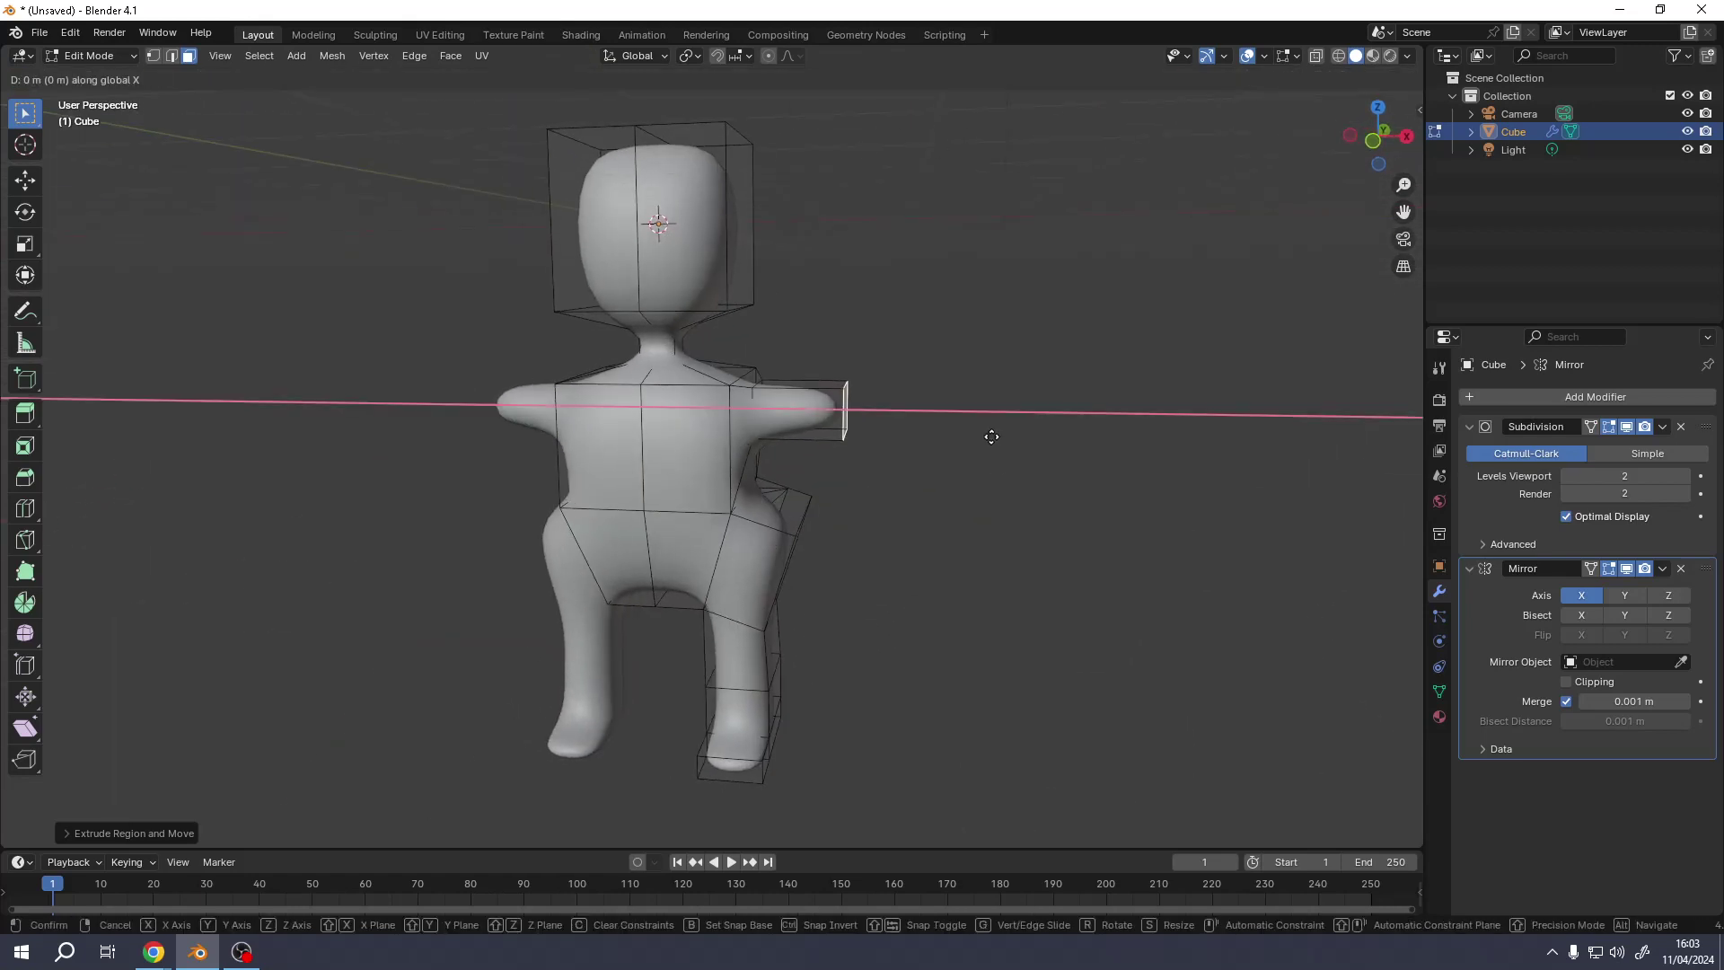
{"action": "left_click", "coordinate": [1014, 433]}
- Extrude a short segment from the arm's end, scale its end face down, and extrude another short segment for the elbow
{"action": "key", "text": "e"}
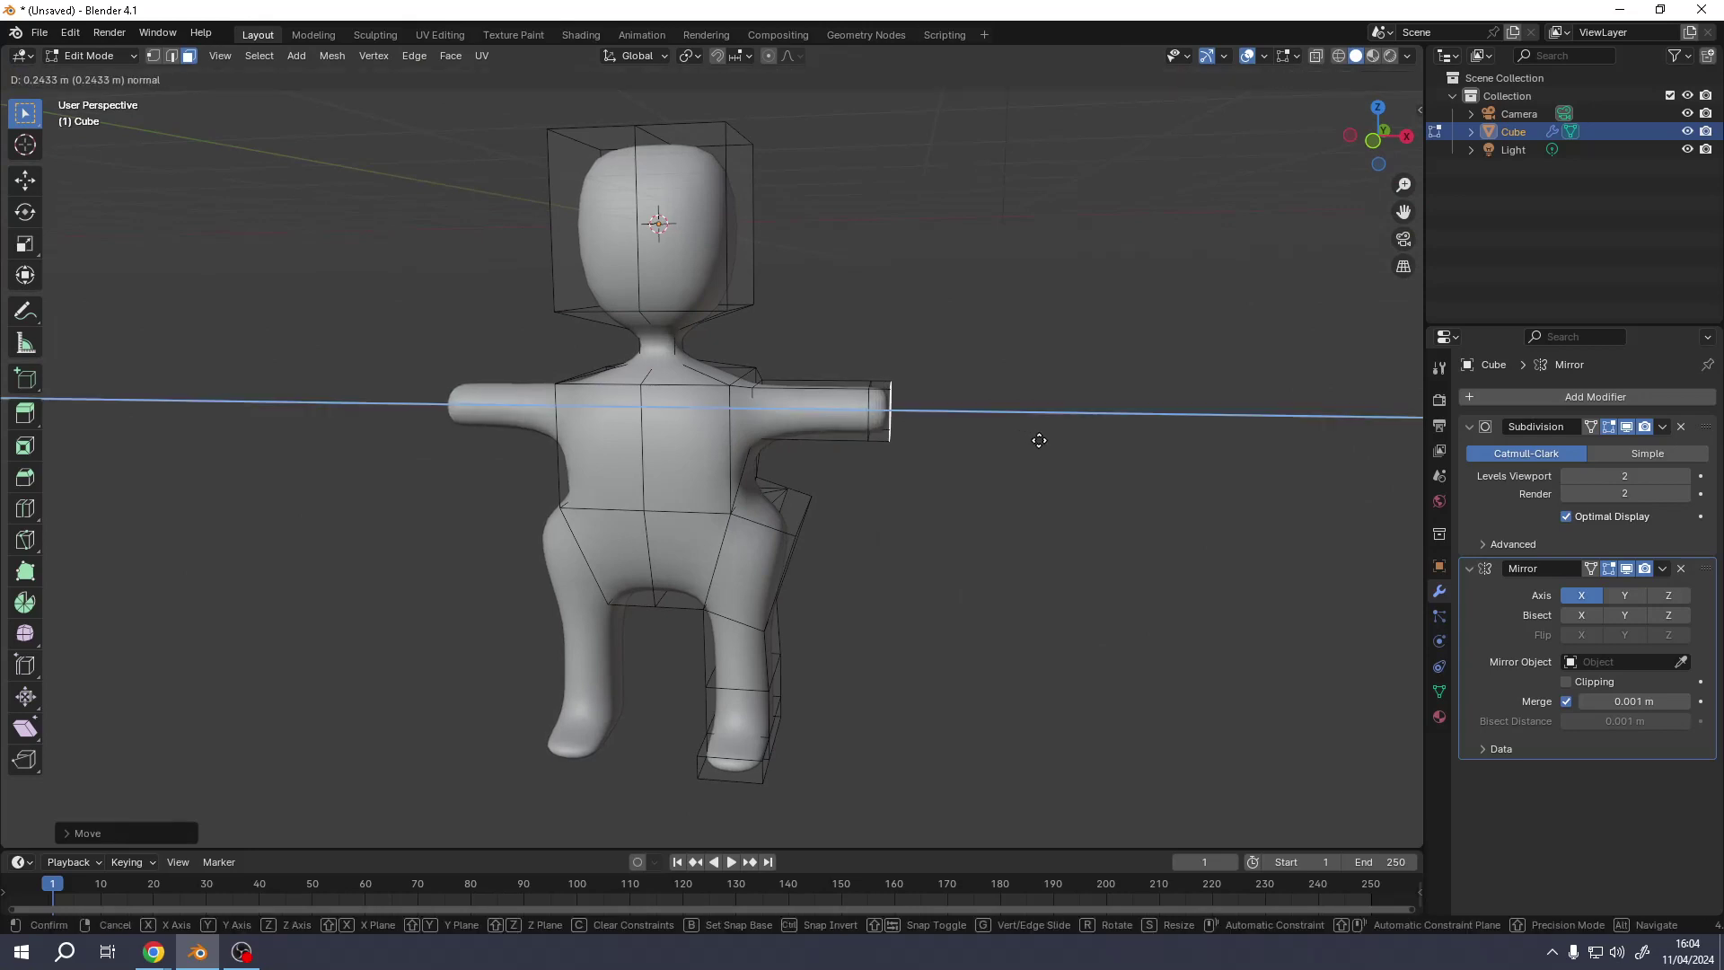
{"action": "left_click", "coordinate": [1046, 441]}
{"action": "key", "text": "s"}
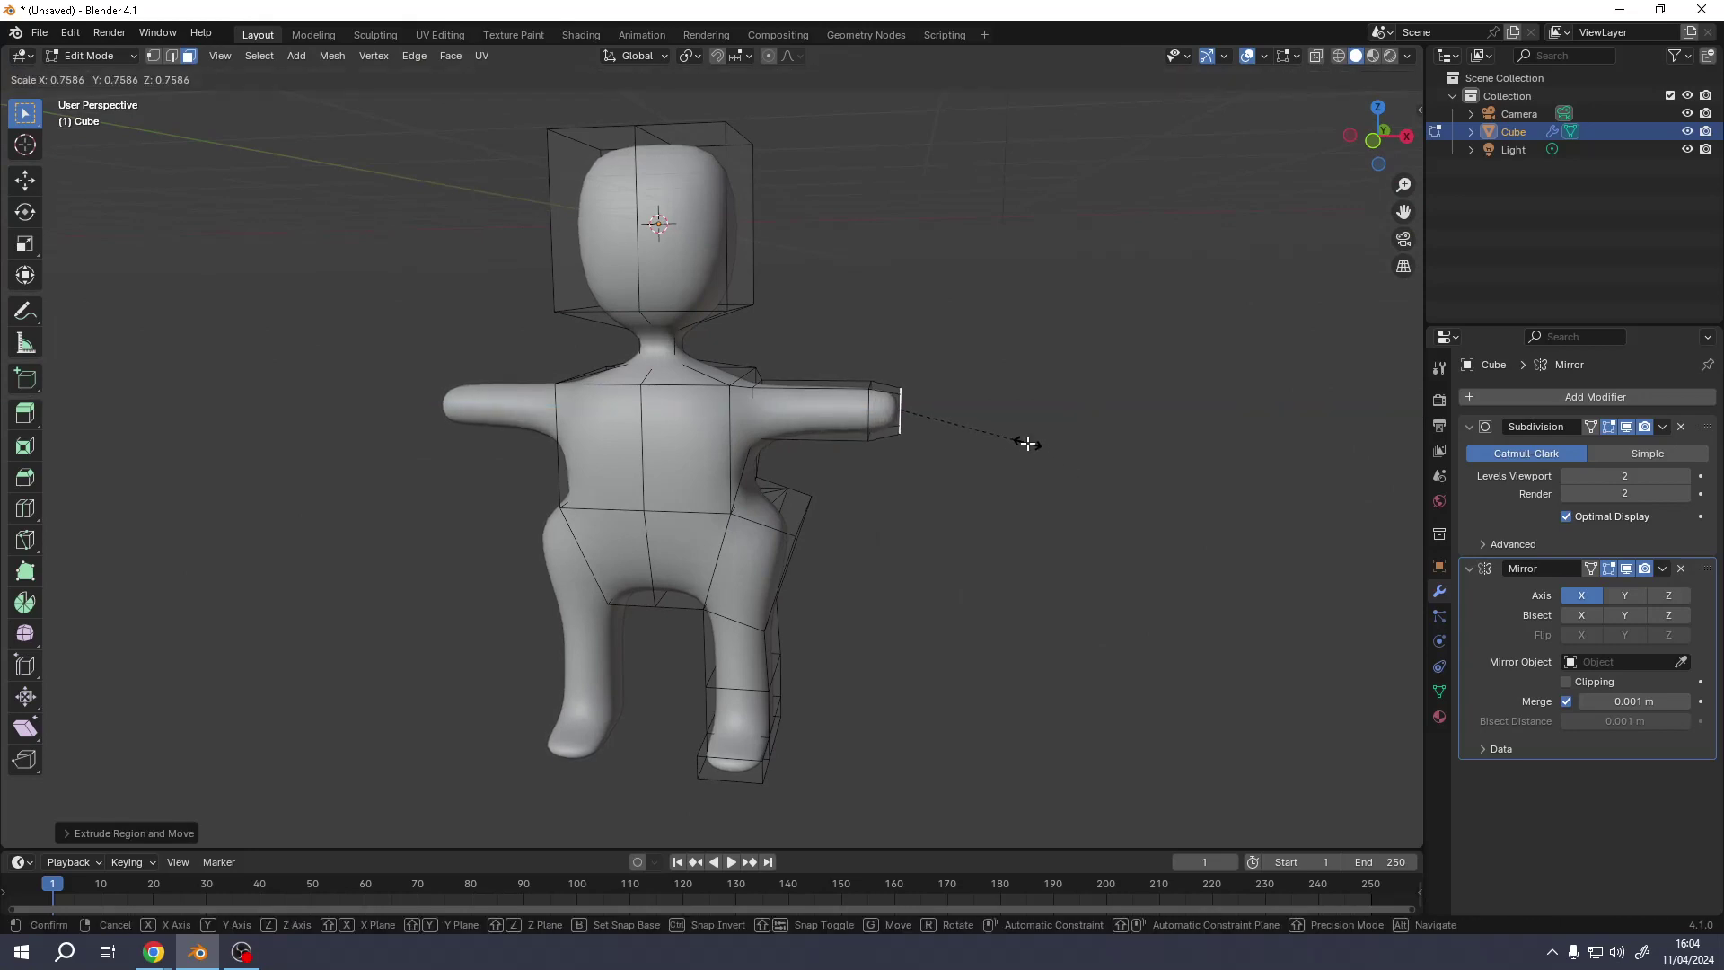
{"action": "left_click", "coordinate": [1027, 444]}
{"action": "key", "text": "e"}
{"action": "left_click", "coordinate": [1062, 450]}
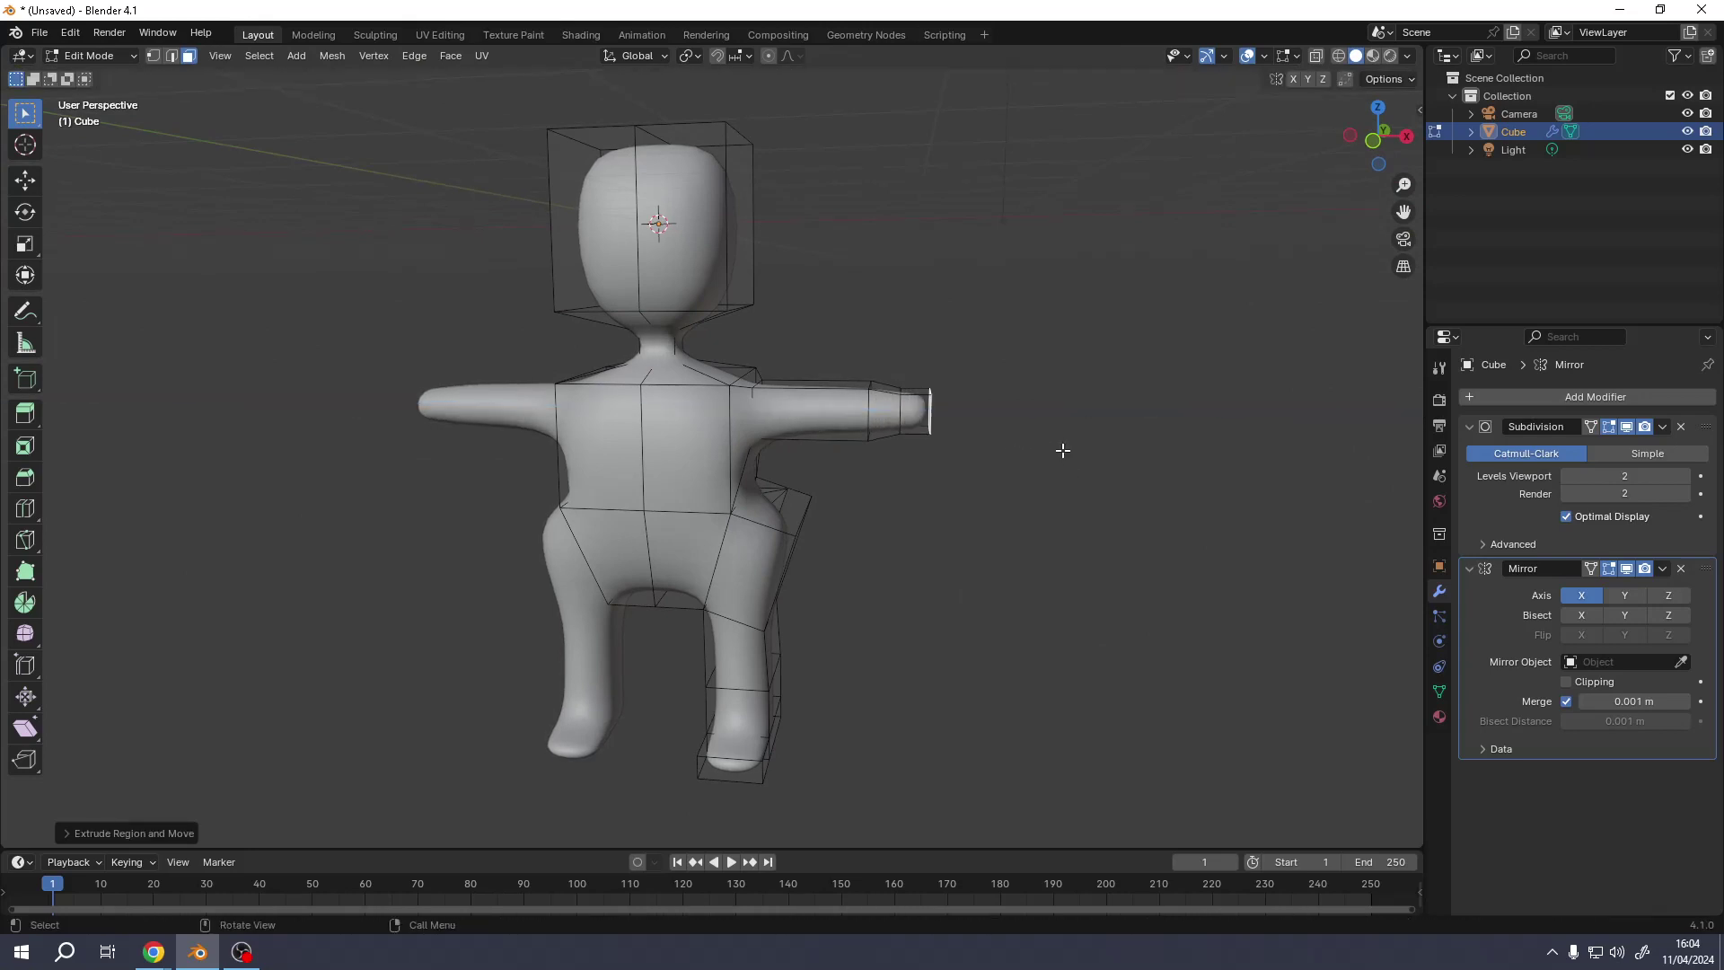
- Extrude a long forearm segment with a slight taper, and add a short, narrower segment at its end for the wrist
{"action": "key", "text": "e"}
{"action": "left_click", "coordinate": [1159, 448]}
{"action": "key", "text": "s"}
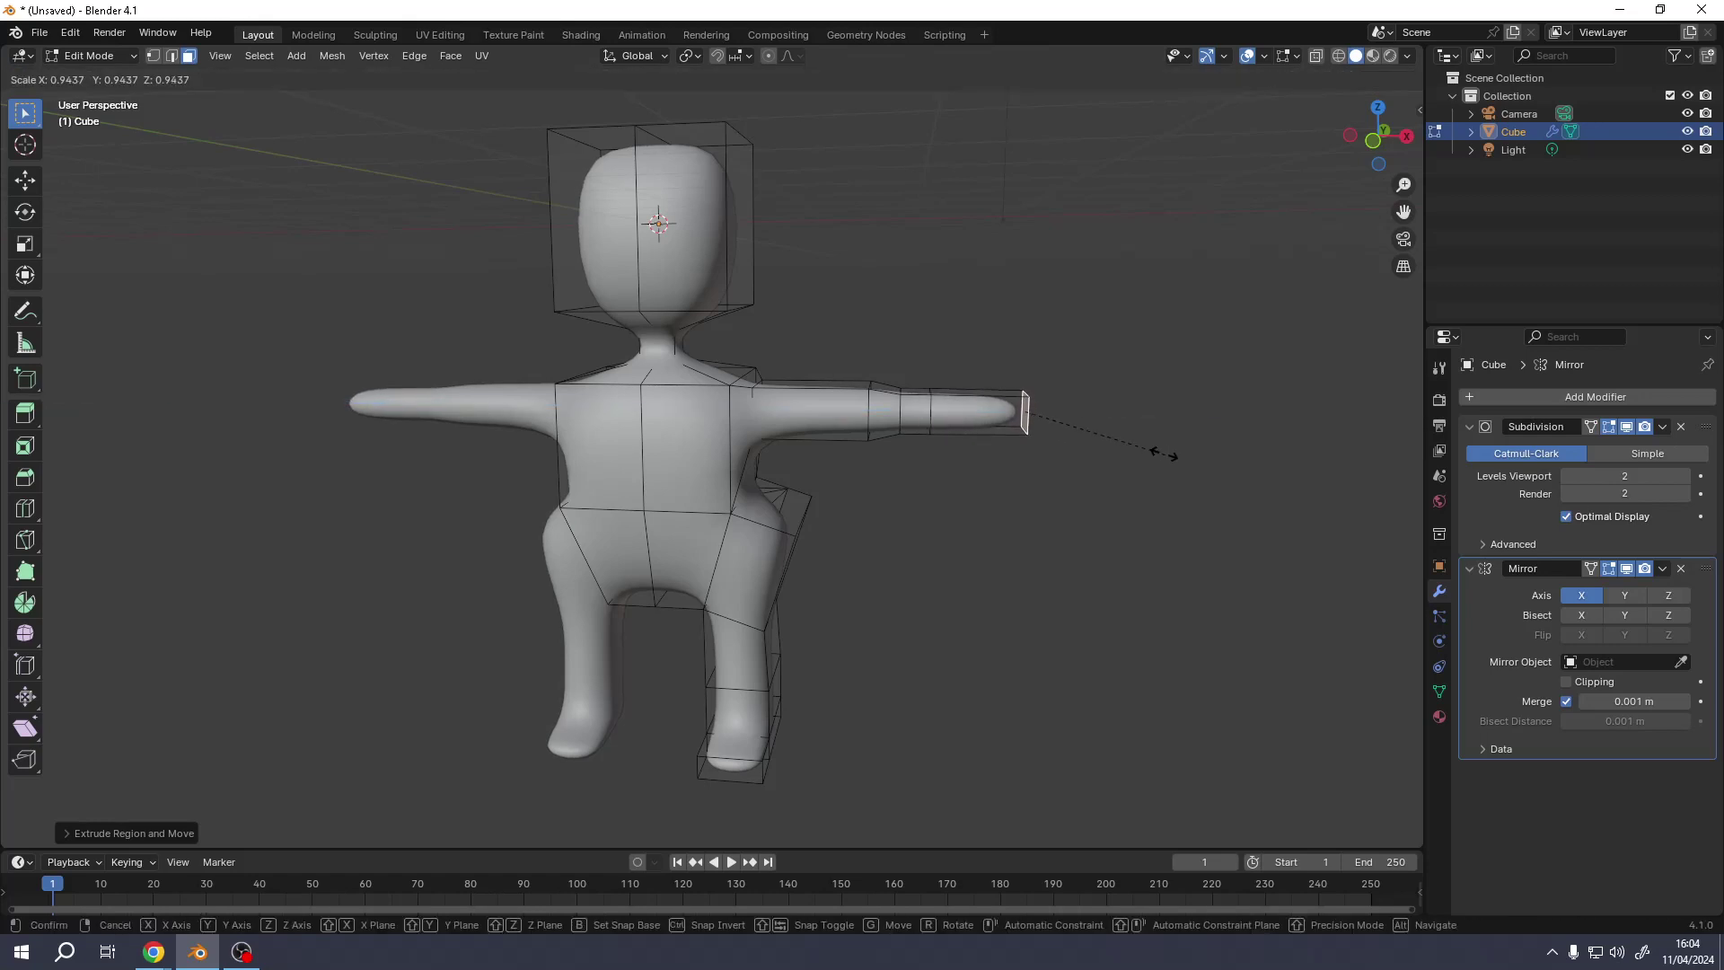
{"action": "left_click", "coordinate": [1157, 448]}
{"action": "key", "text": "e"}
{"action": "left_click", "coordinate": [1167, 447]}
{"action": "key", "text": "s"}
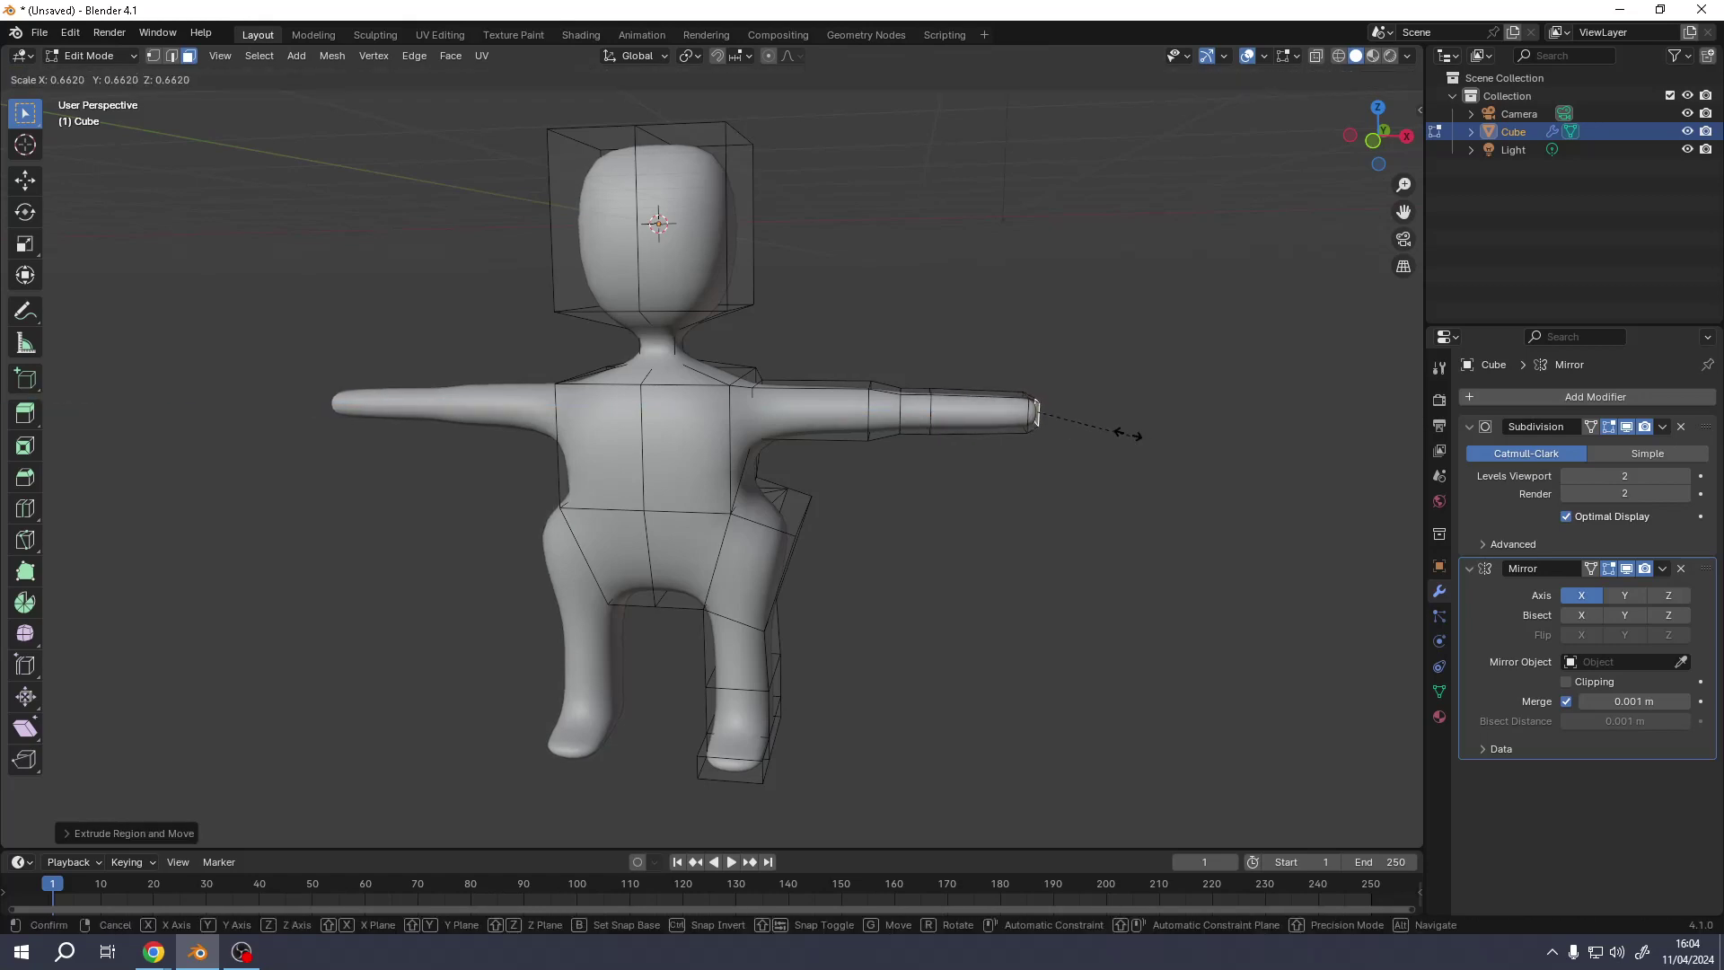
{"action": "left_click", "coordinate": [1117, 428]}
- Extrude the wrist end slightly, scale the face up, and extrude it outward to form a simple hand
{"action": "key", "text": "e"}
{"action": "left_click", "coordinate": [1131, 432]}
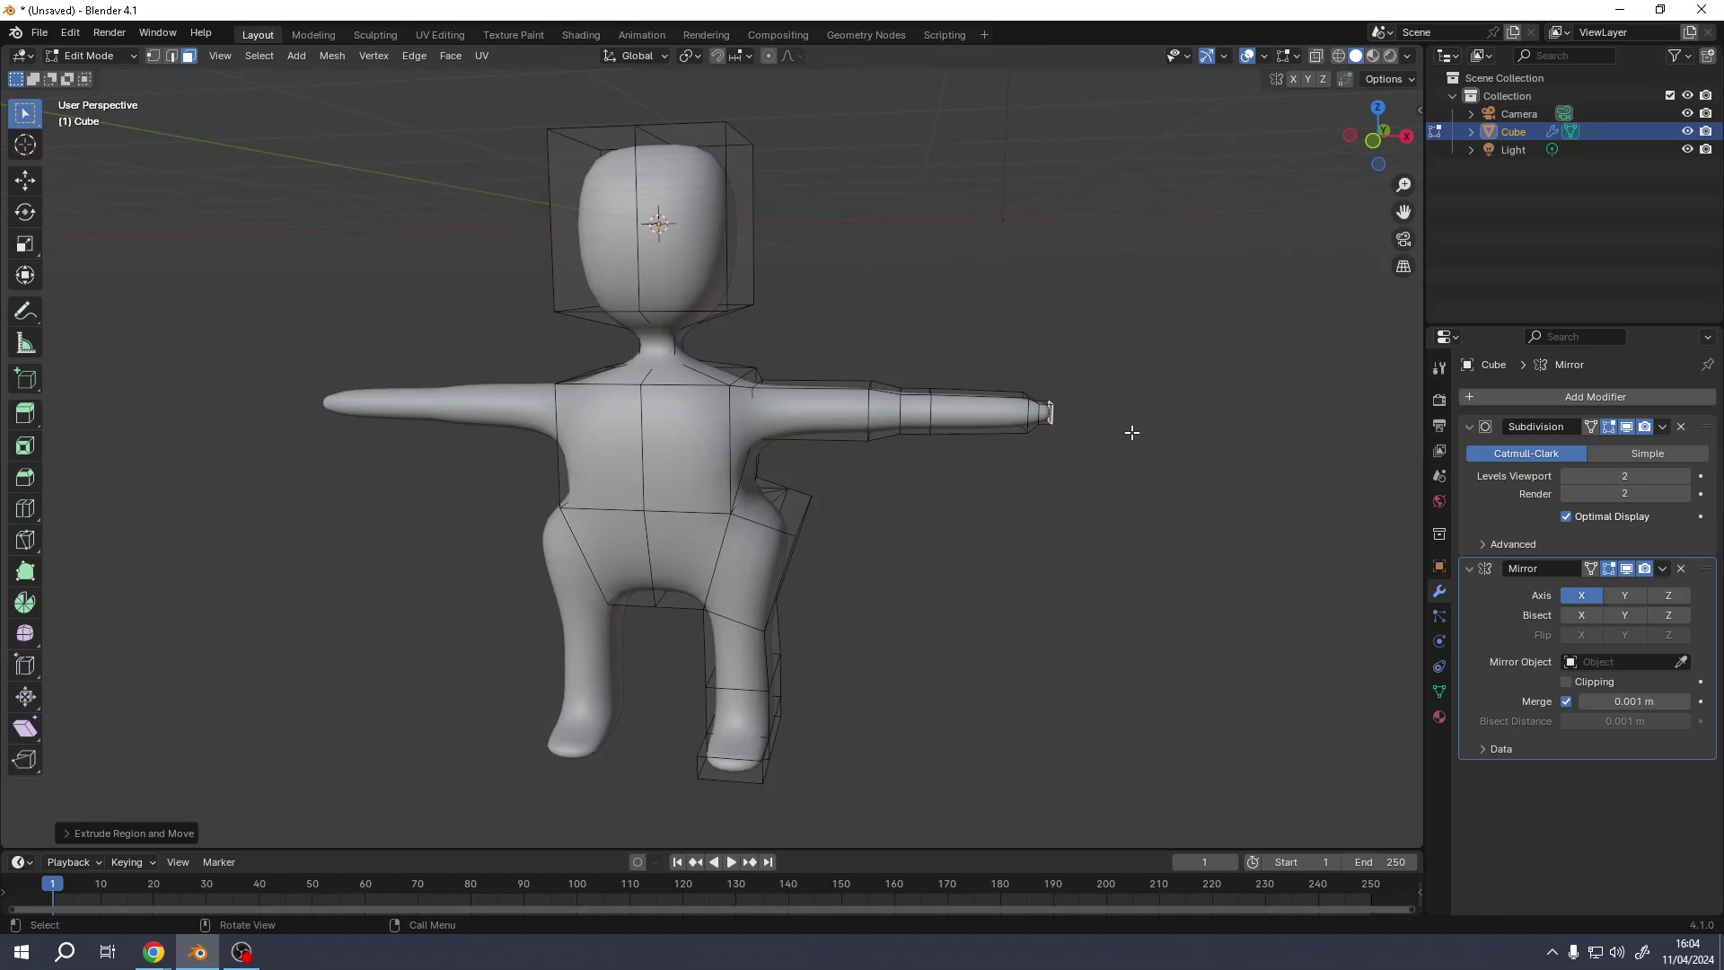
{"action": "key", "text": "s"}
{"action": "left_click", "coordinate": [1174, 474]}
{"action": "key", "text": "e"}
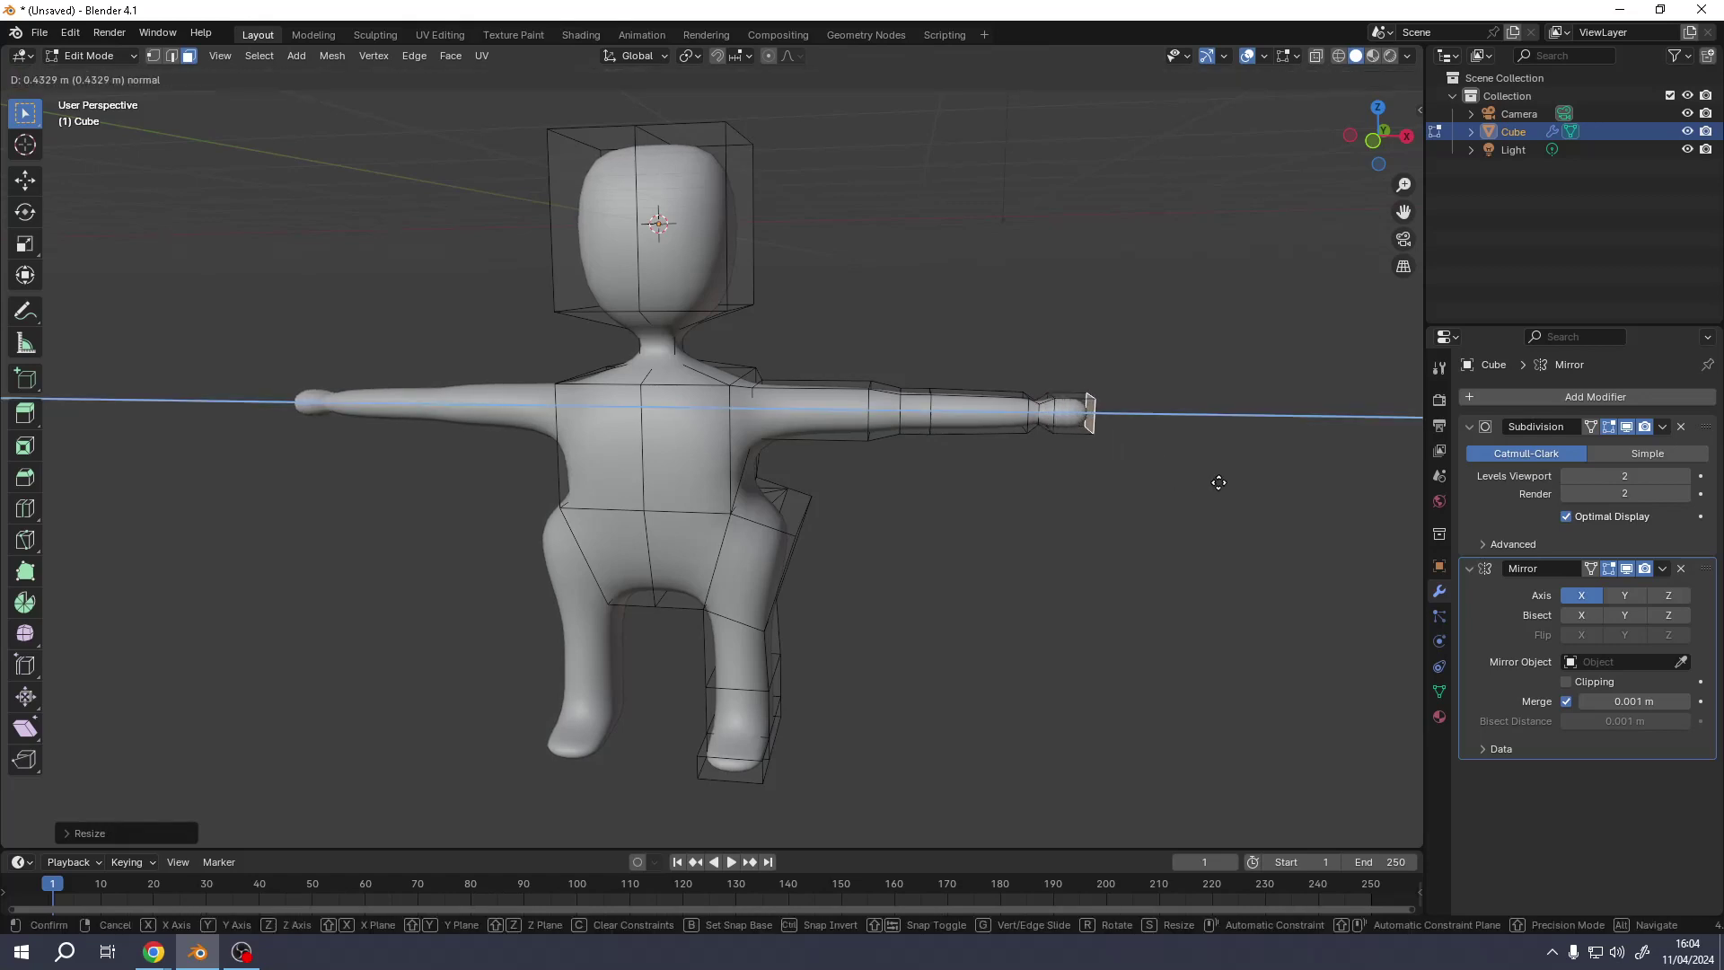
{"action": "left_click", "coordinate": [1212, 483]}
- Extrude the head's two front faces forward, scale them down, and extrude them again by about 0.4 m to form a snout
{"action": "middle_click_drag", "start_coordinate": [1209, 481], "coordinate": [1016, 535]}
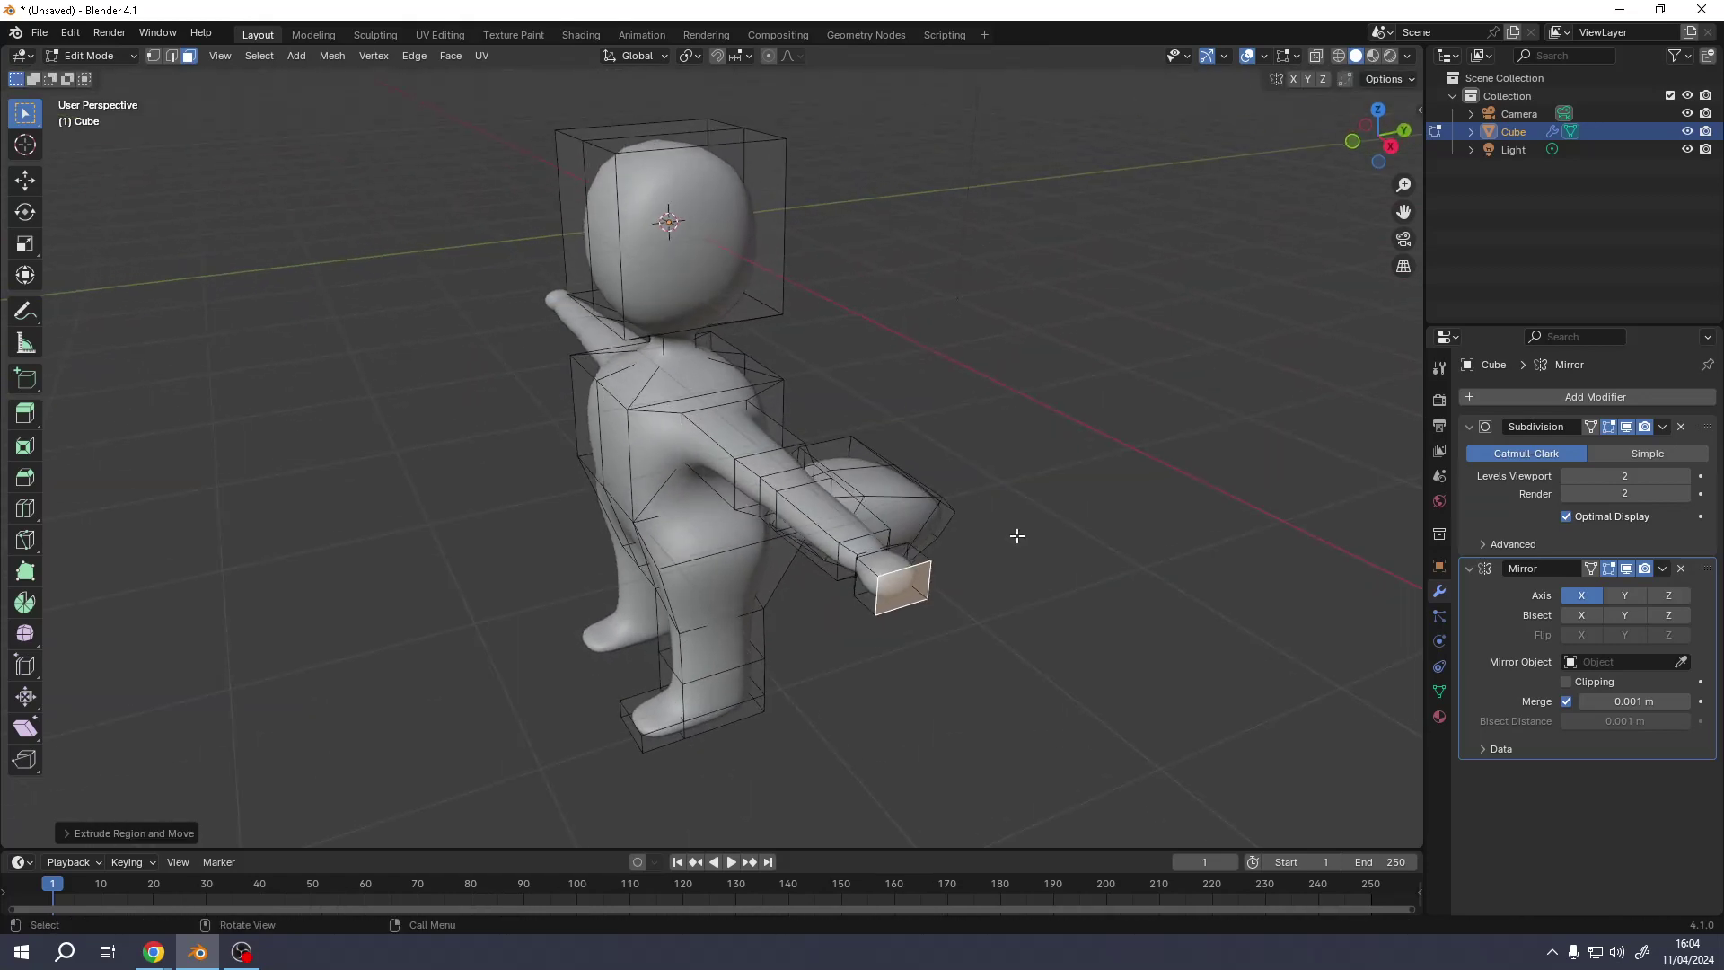
{"action": "middle_click_drag", "start_coordinate": [922, 566], "coordinate": [660, 258]}
{"action": "left_click", "coordinate": [702, 279]}
{"action": "left_click", "coordinate": [626, 267]}
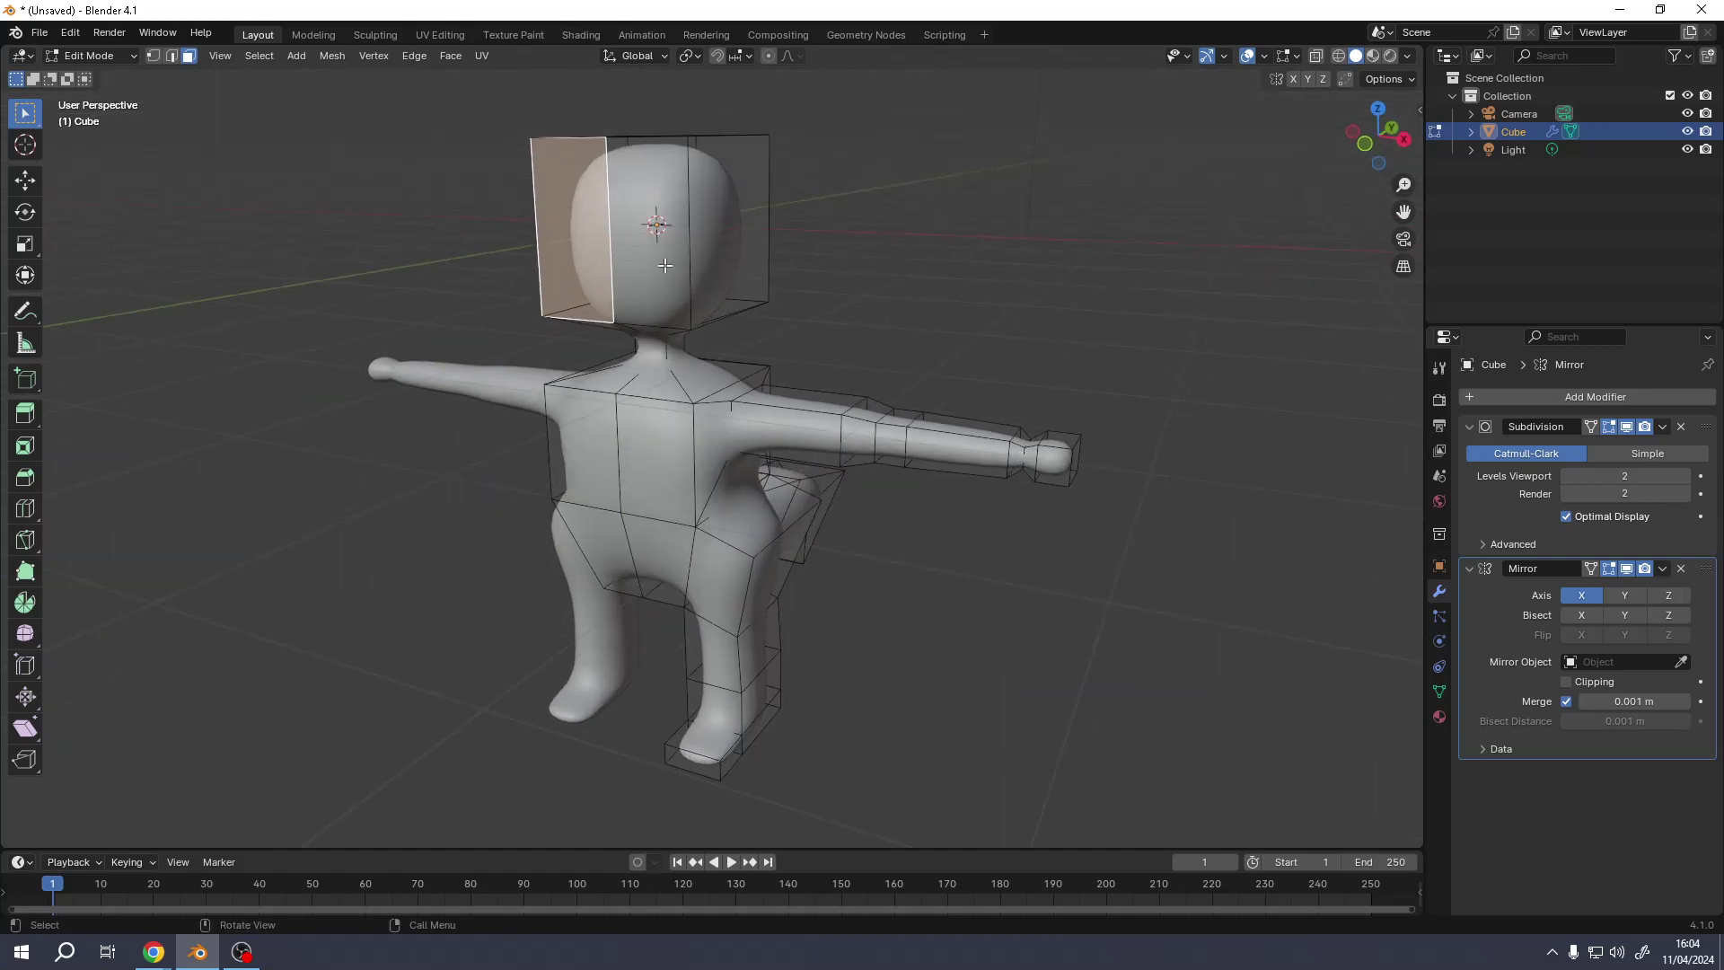
{"action": "left_click", "coordinate": [660, 258], "text": "shift"}
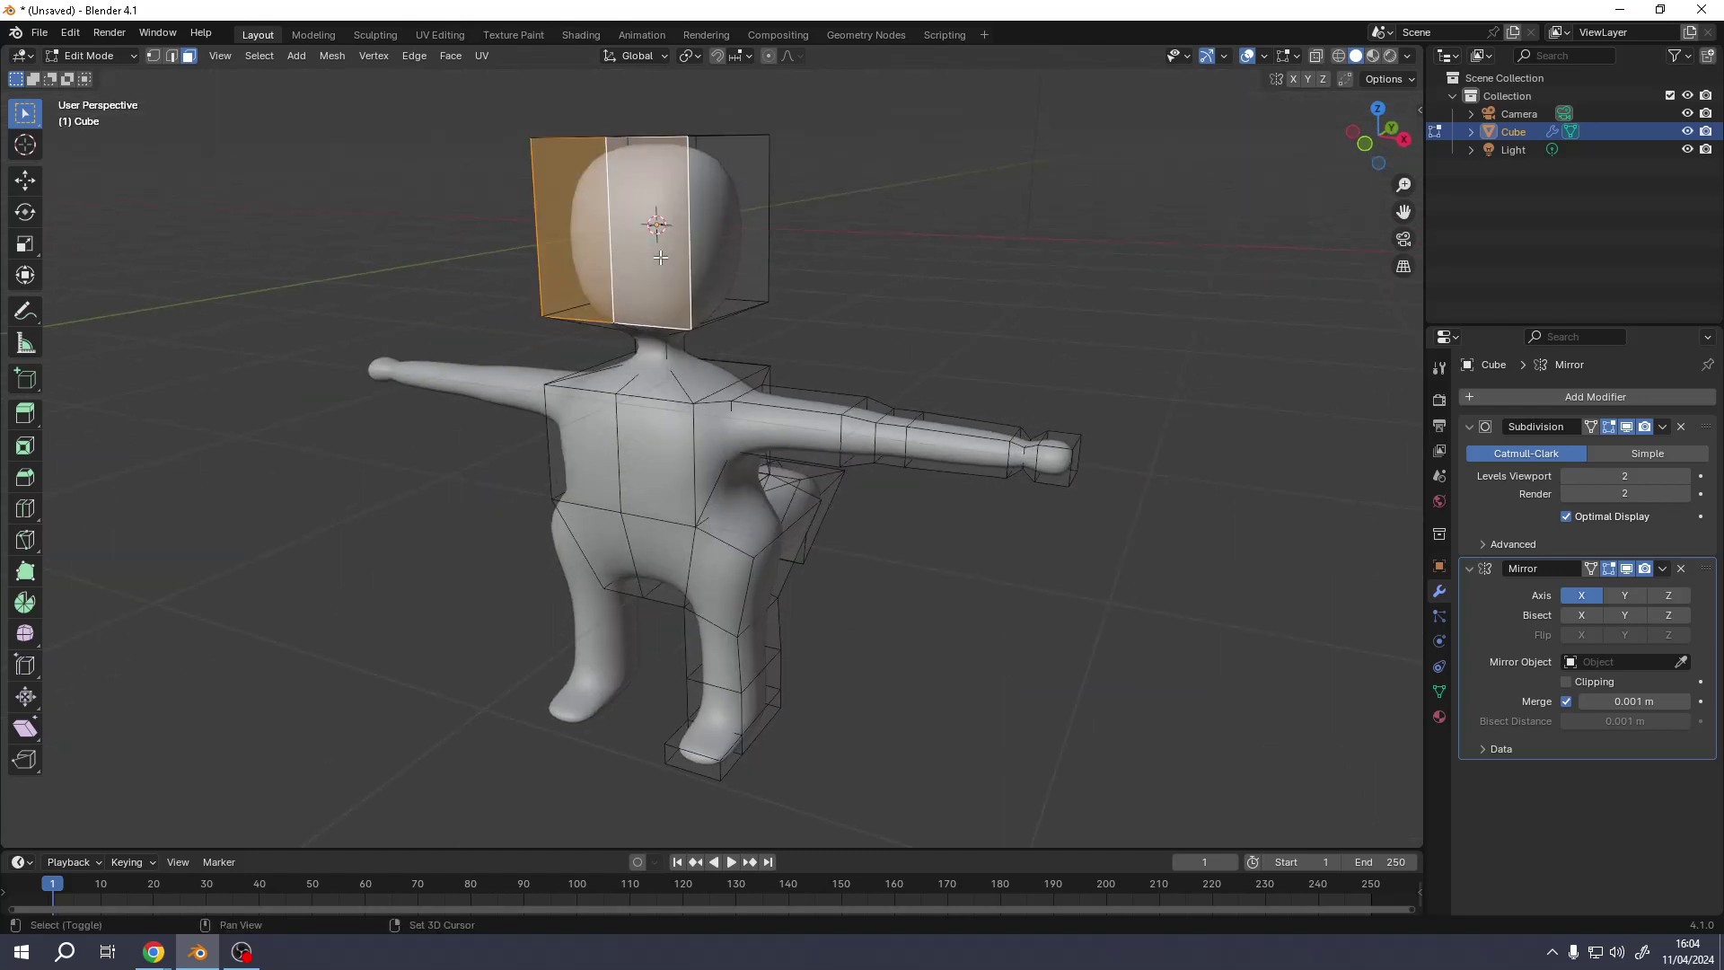
{"action": "key", "text": "e"}
{"action": "left_click", "coordinate": [826, 415]}
{"action": "key", "text": "s"}
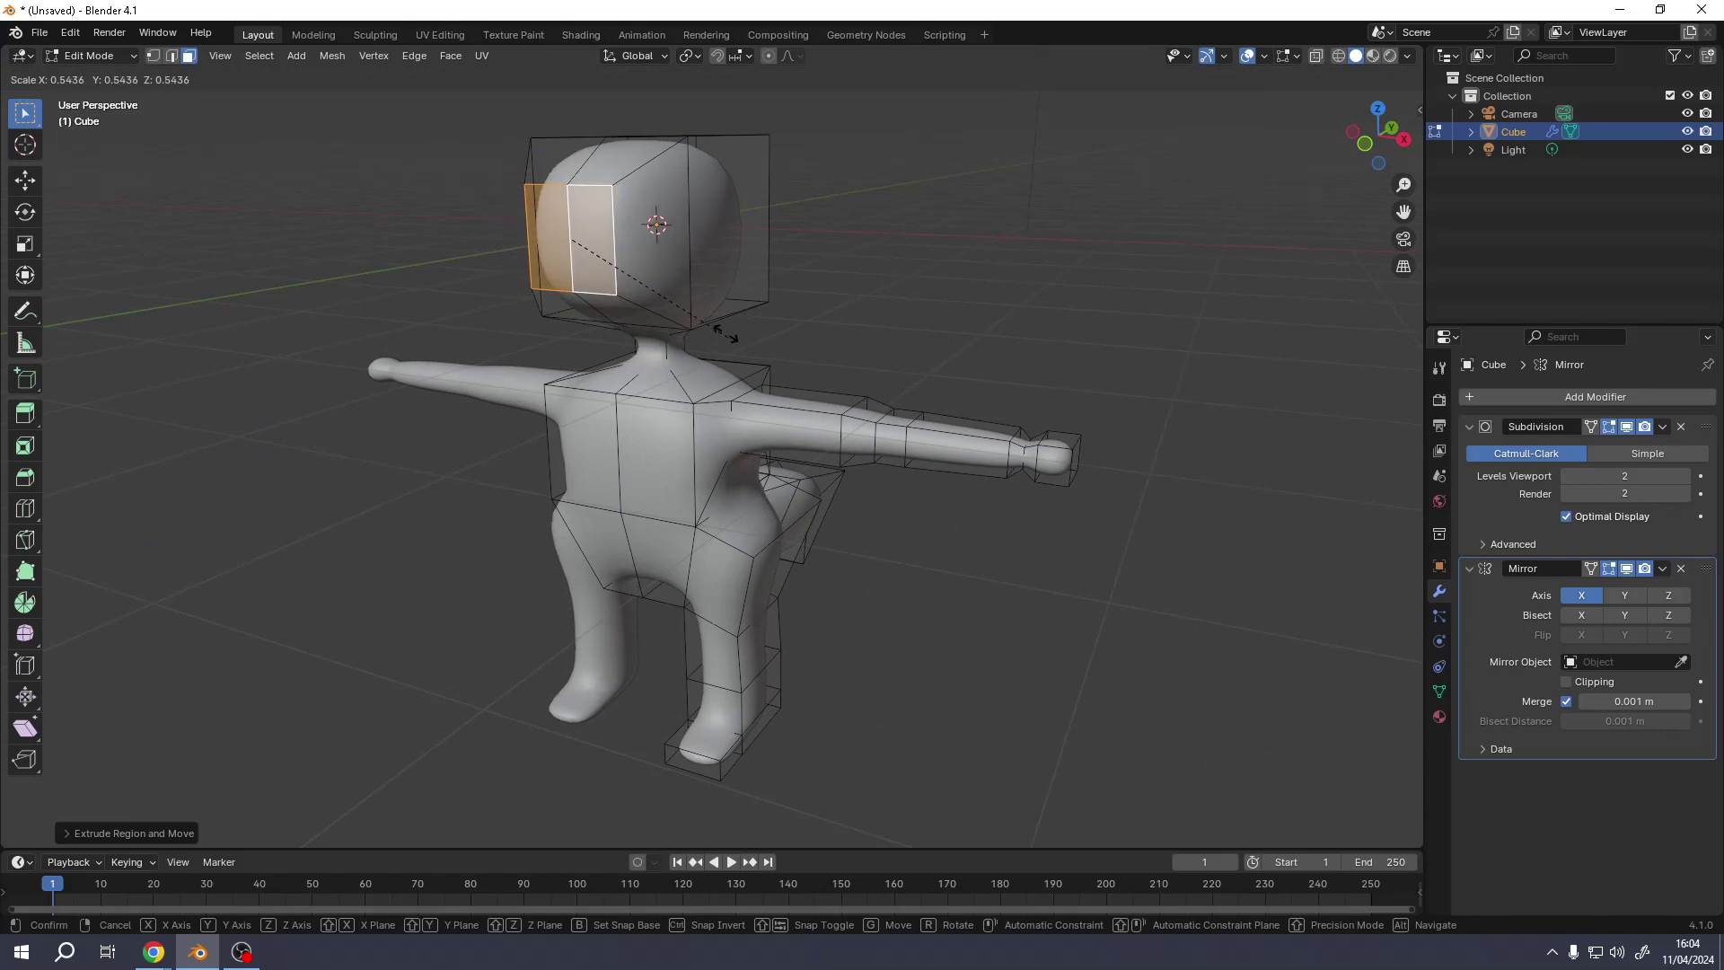
{"action": "left_click", "coordinate": [676, 272]}
{"action": "key", "text": "e"}
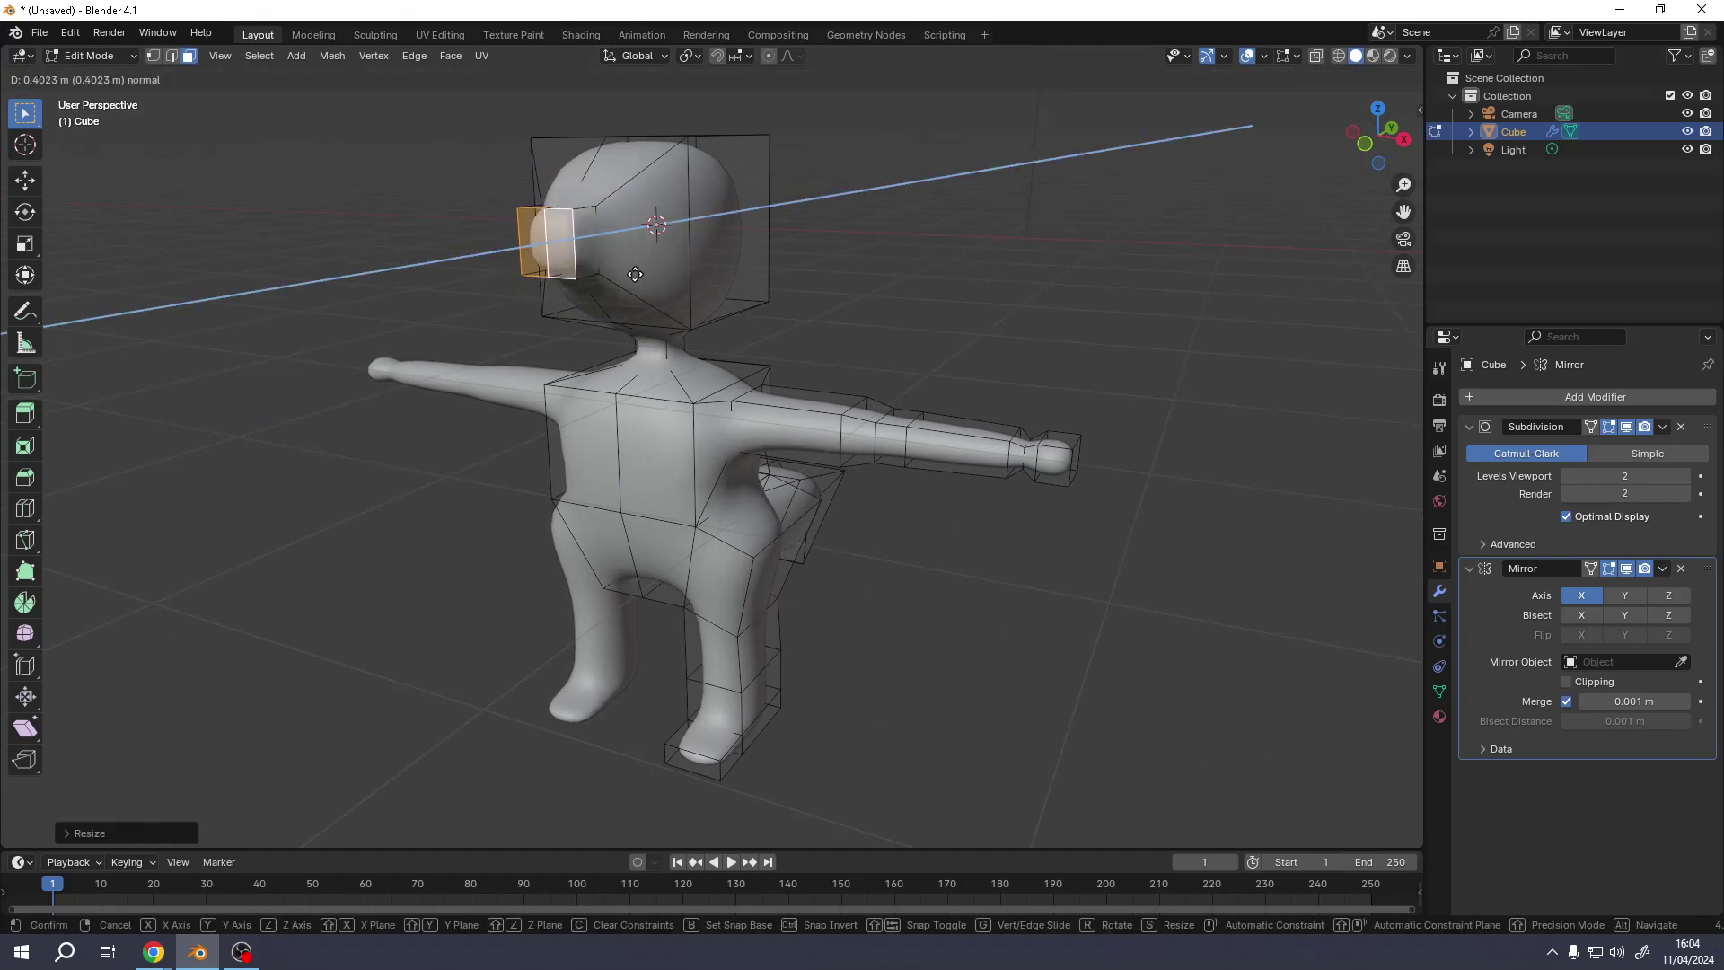
{"action": "left_click", "coordinate": [635, 274]}
- Extrude the two front faces below the snout, scale them down, and extrude them inward to form a mouth
{"action": "middle_click_drag", "start_coordinate": [635, 273], "coordinate": [704, 262]}
{"action": "left_click", "coordinate": [697, 274]}
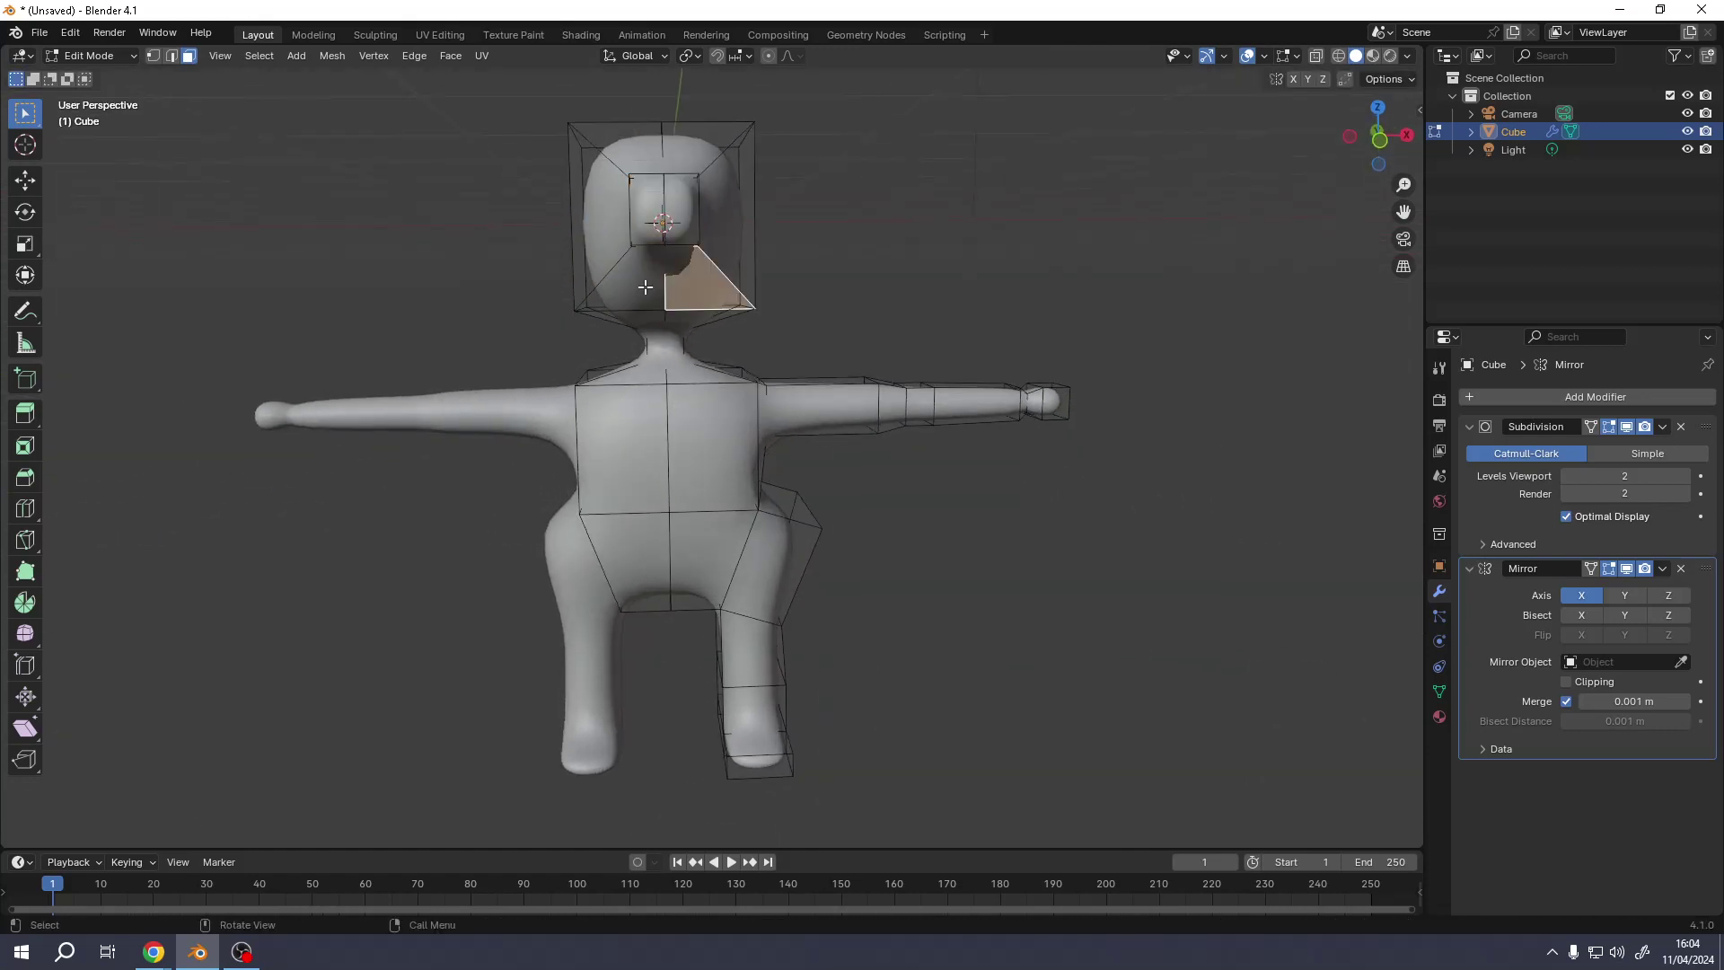
{"action": "key", "text": "e"}
{"action": "left_click", "coordinate": [810, 307]}
{"action": "key", "text": "s"}
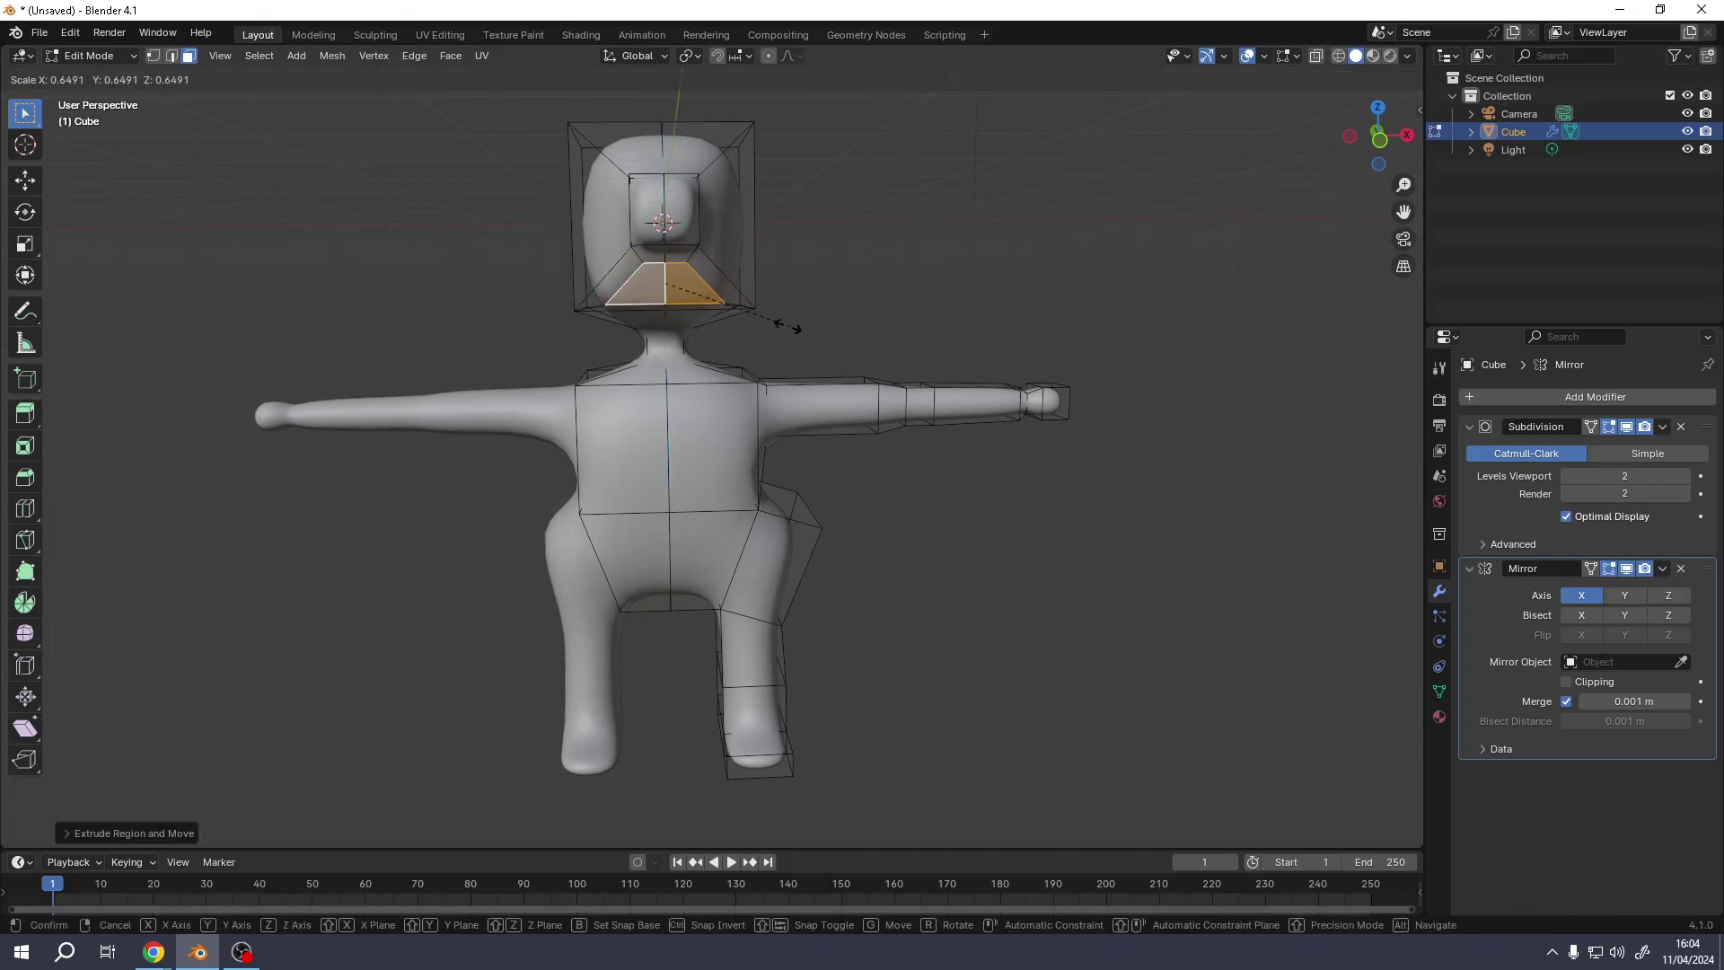
{"action": "left_click", "coordinate": [788, 325]}
{"action": "key", "text": "e"}
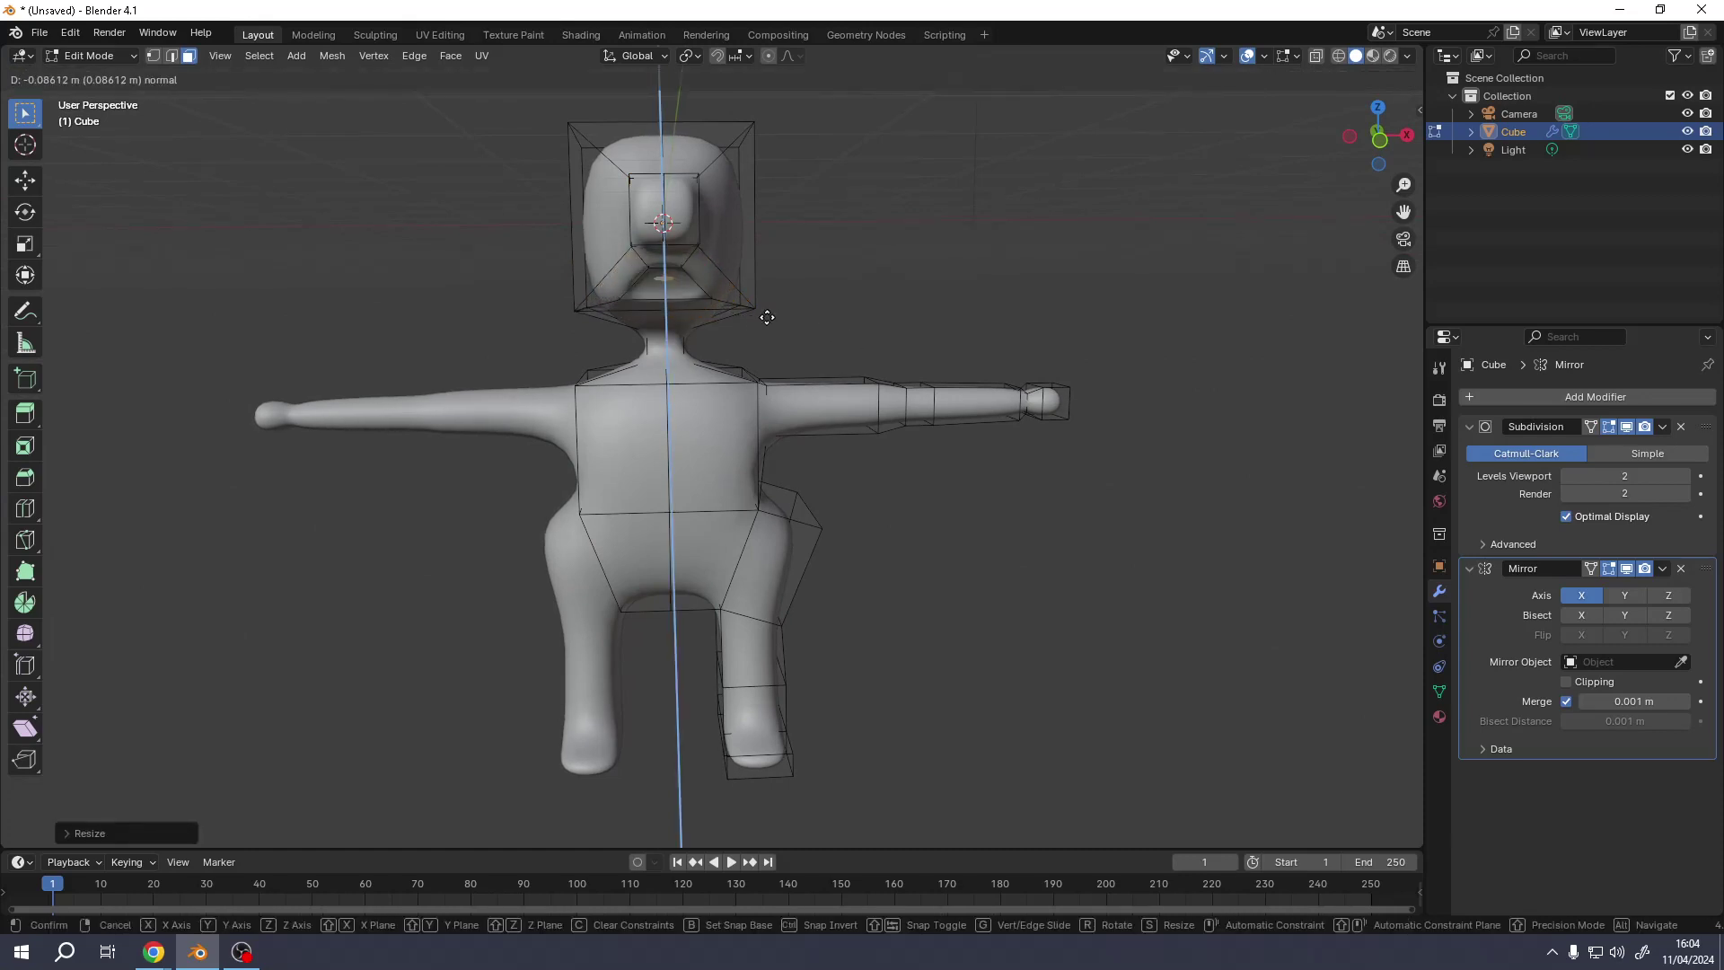
{"action": "left_click", "coordinate": [766, 318]}
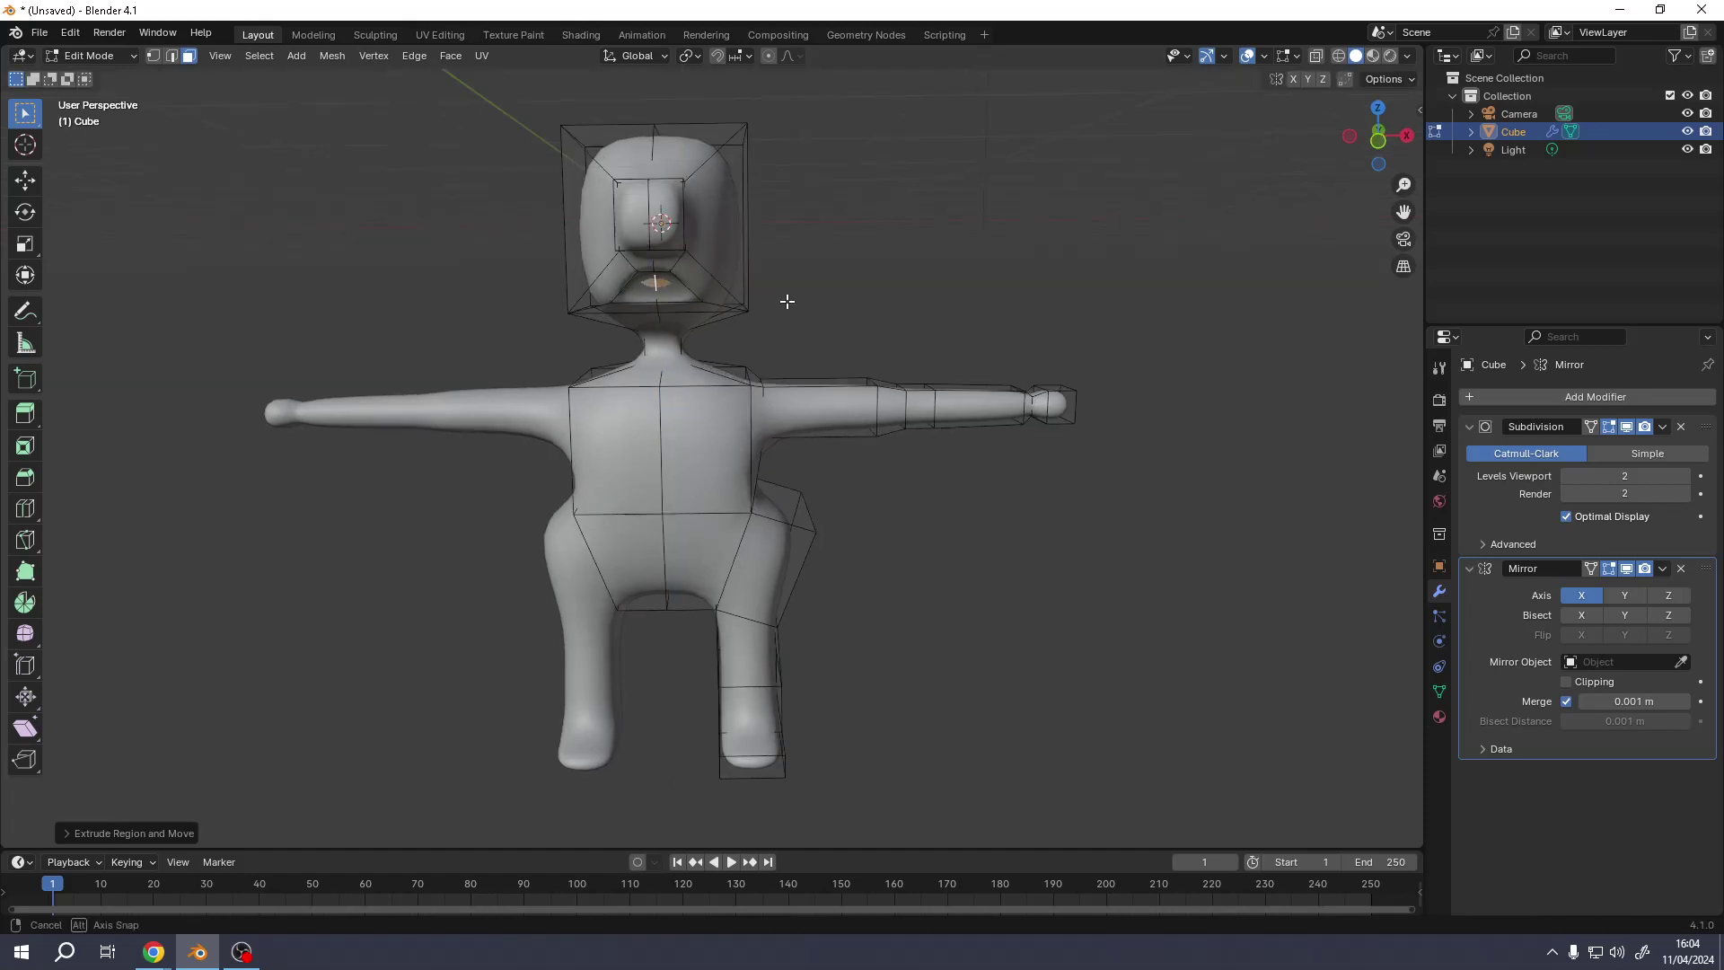
{"action": "middle_click_drag", "start_coordinate": [782, 300], "coordinate": [803, 359]}
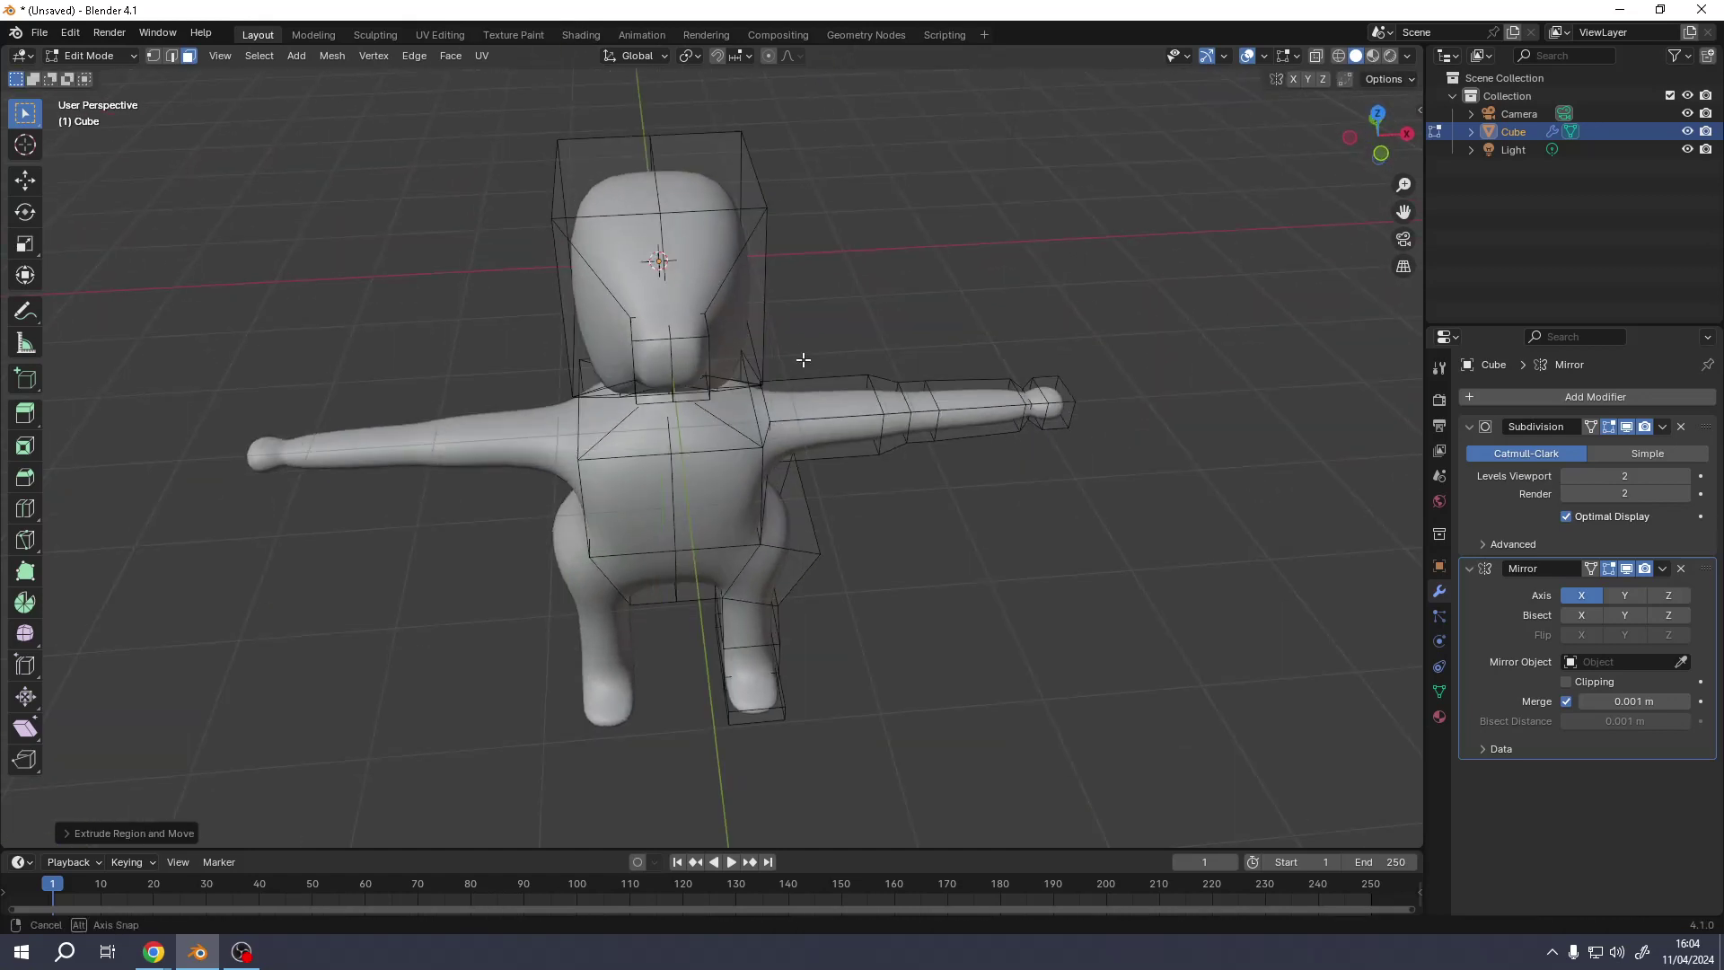
{"action": "left_click", "coordinate": [700, 263]}
{"action": "key", "text": "e"}
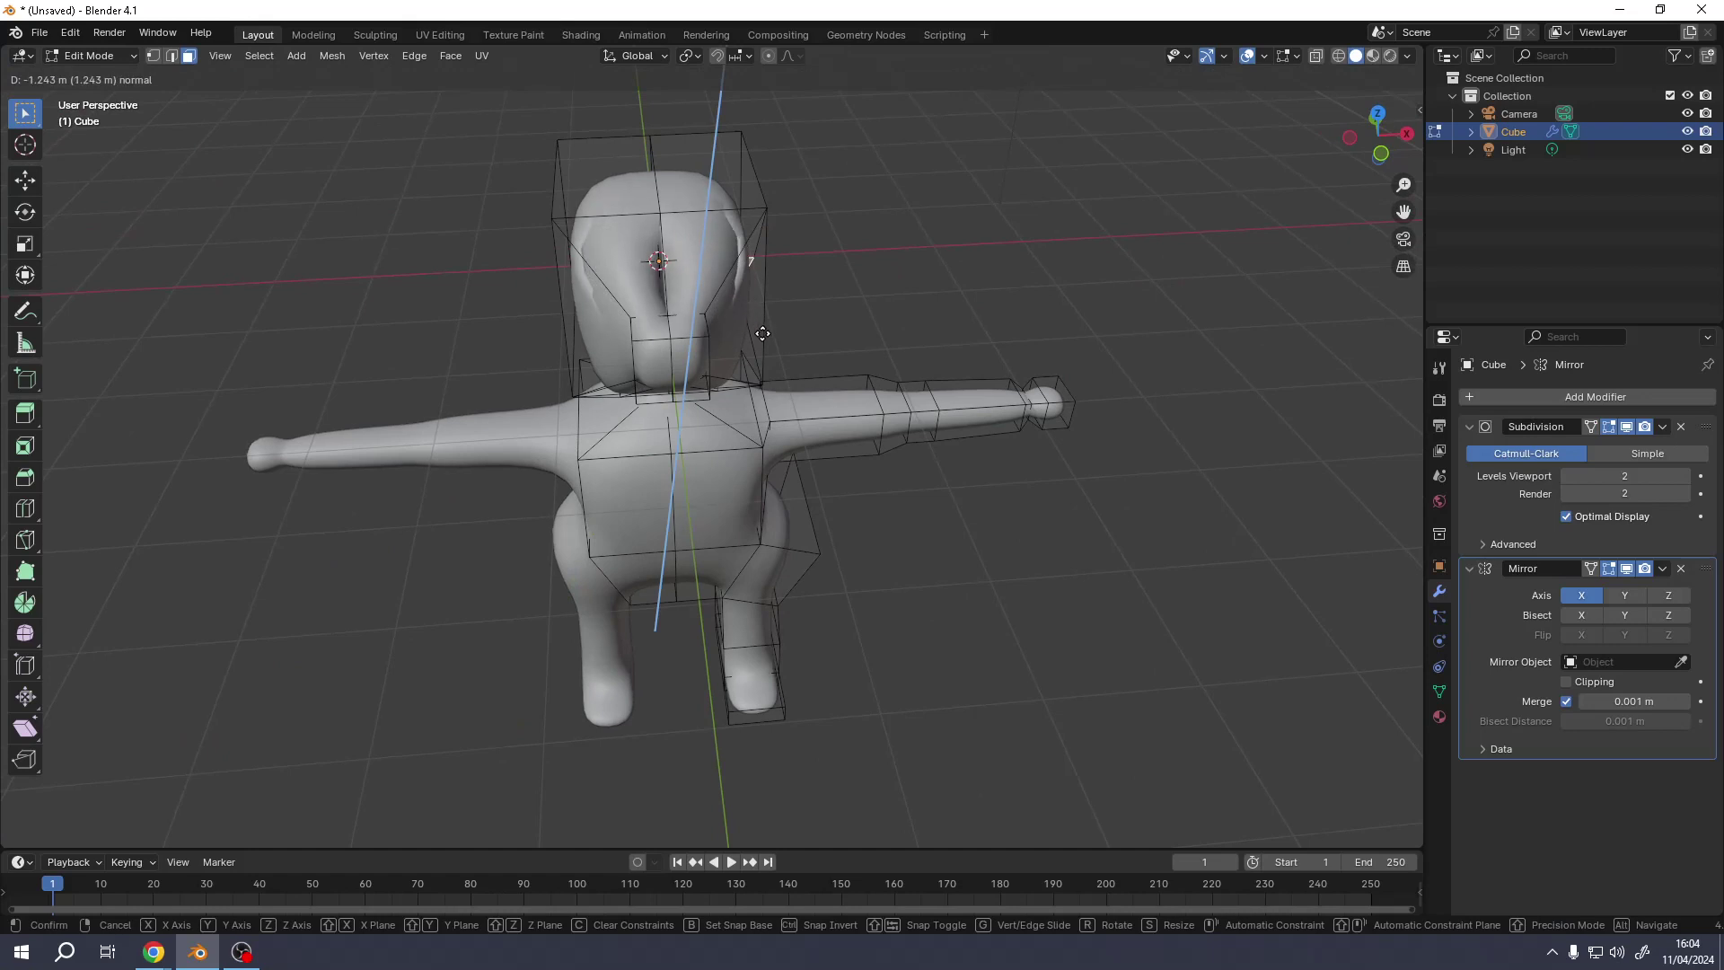
{"action": "right_click", "coordinate": [714, 220]}
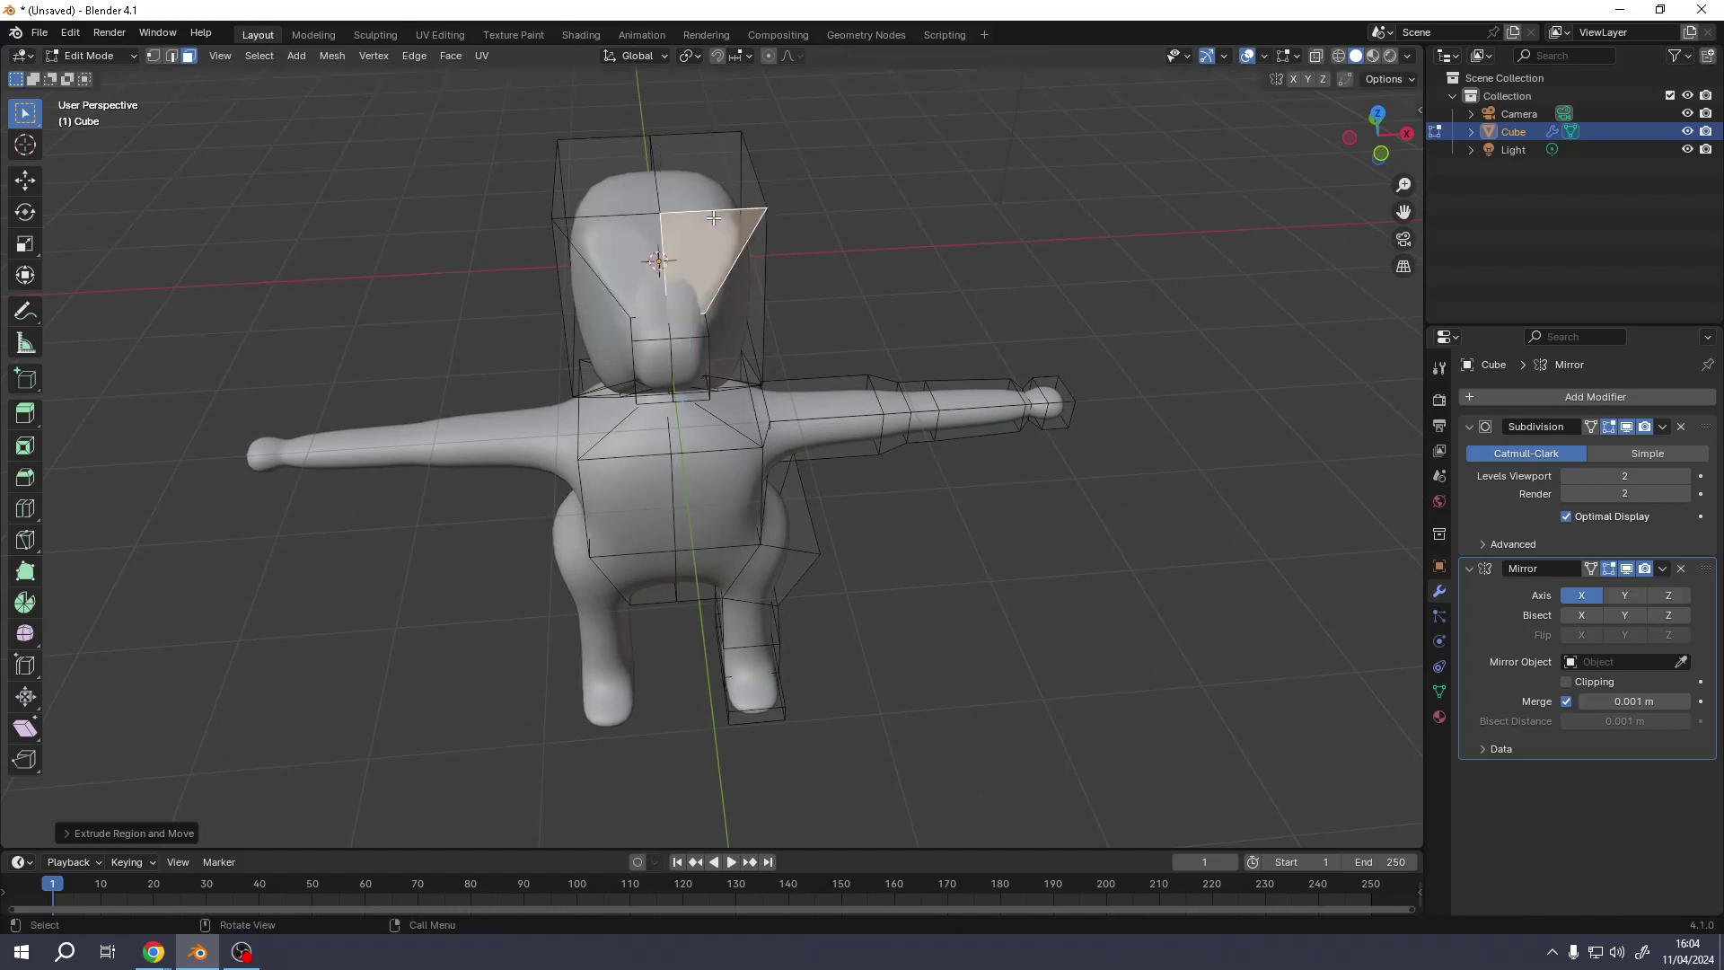
{"action": "key", "text": "ctrl+z"}
- Extrude the head's upper face on the positive X side upward and scale it down to form a pointed ear
{"action": "middle_click_drag", "start_coordinate": [800, 315], "coordinate": [864, 473]}
{"action": "key", "text": "e"}
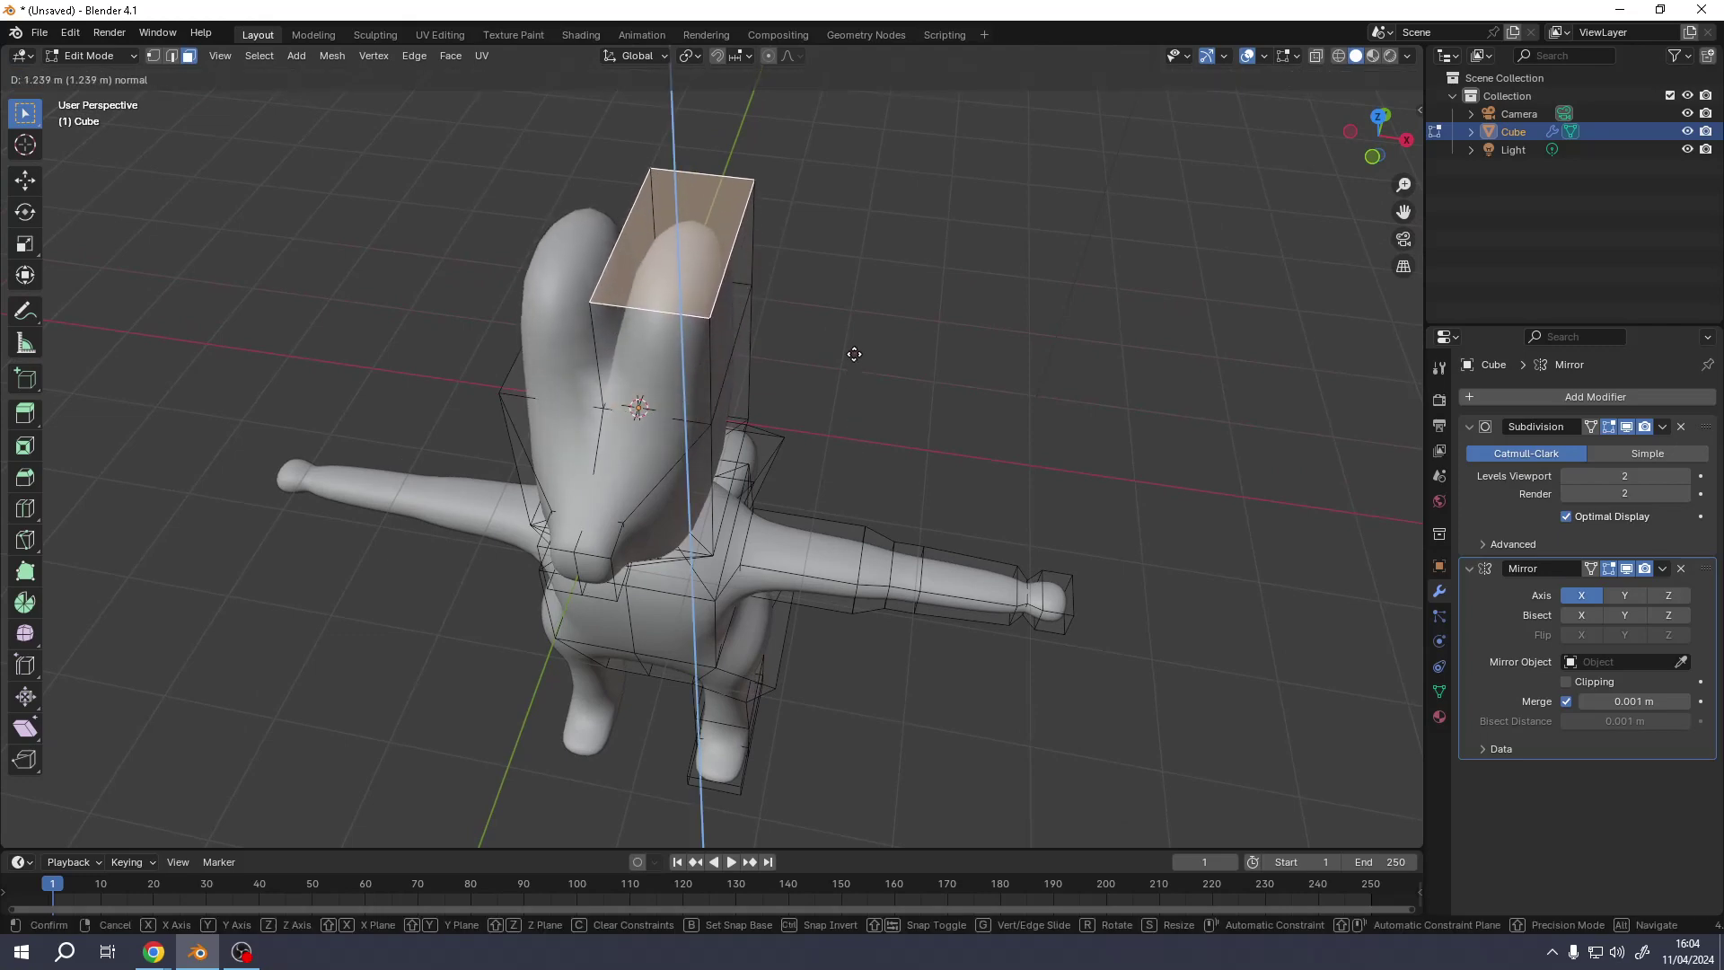
{"action": "left_click", "coordinate": [854, 374]}
{"action": "key", "text": "s"}
{"action": "left_click", "coordinate": [811, 344]}
- Add a cube to the mesh for the eye and move it outward along the X axis
{"action": "middle_click_drag", "start_coordinate": [804, 346], "coordinate": [830, 289]}
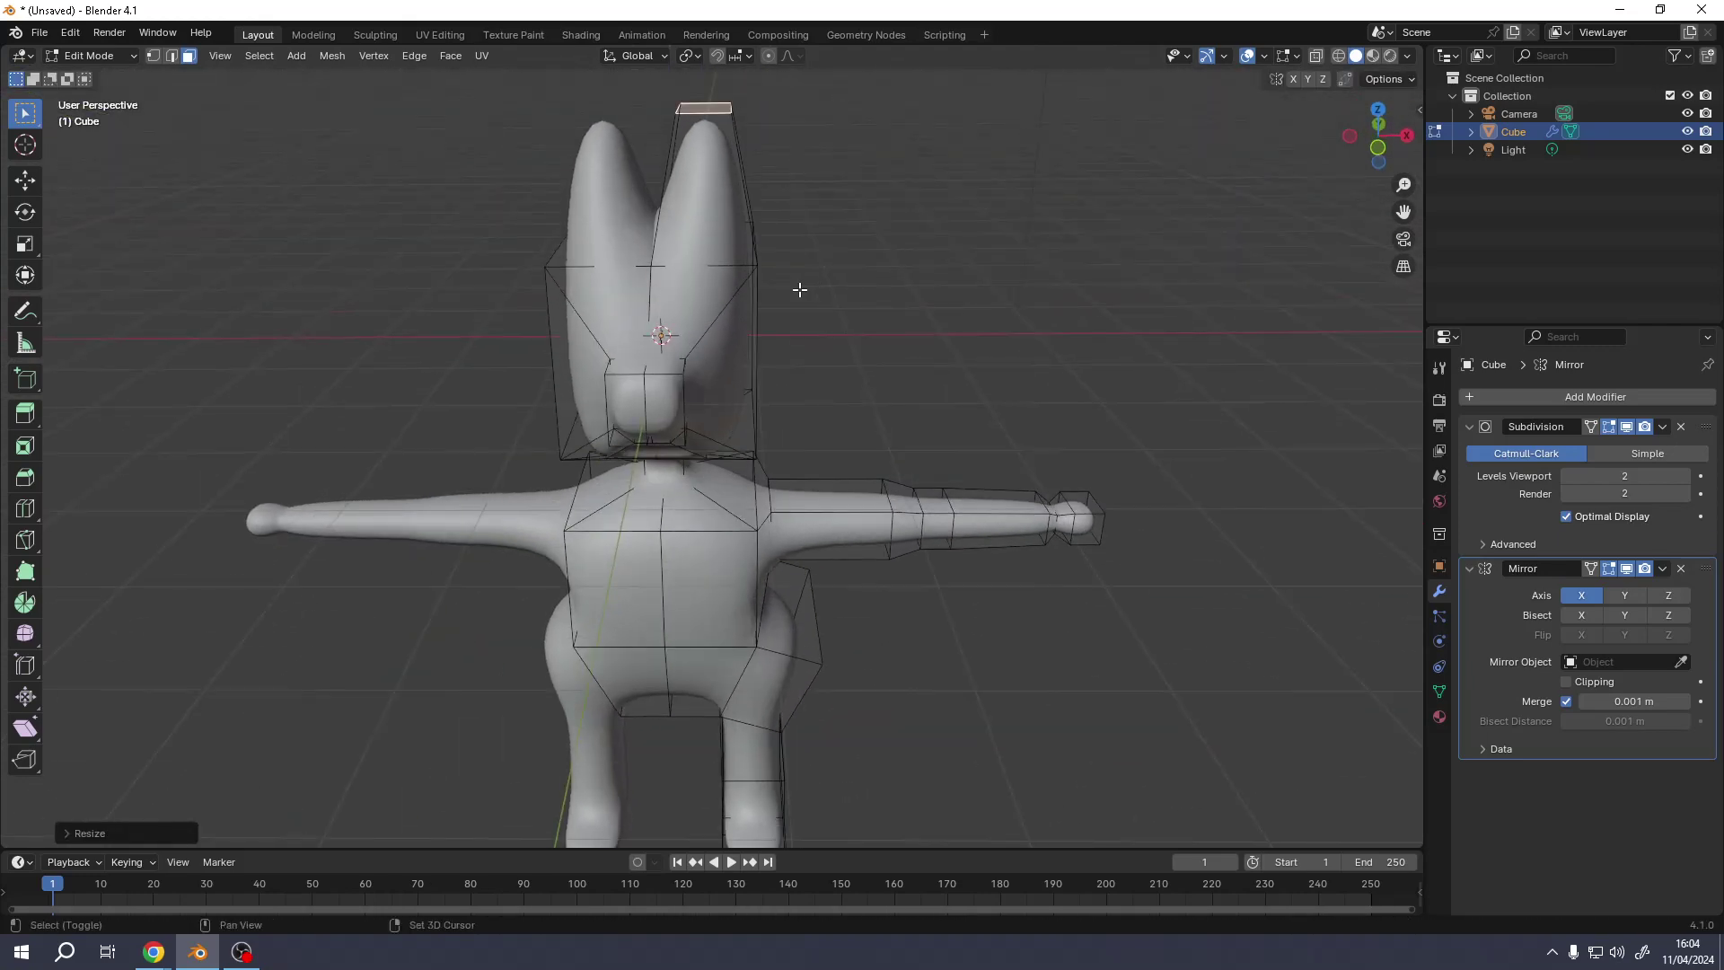
{"action": "key", "text": "shift+a"}
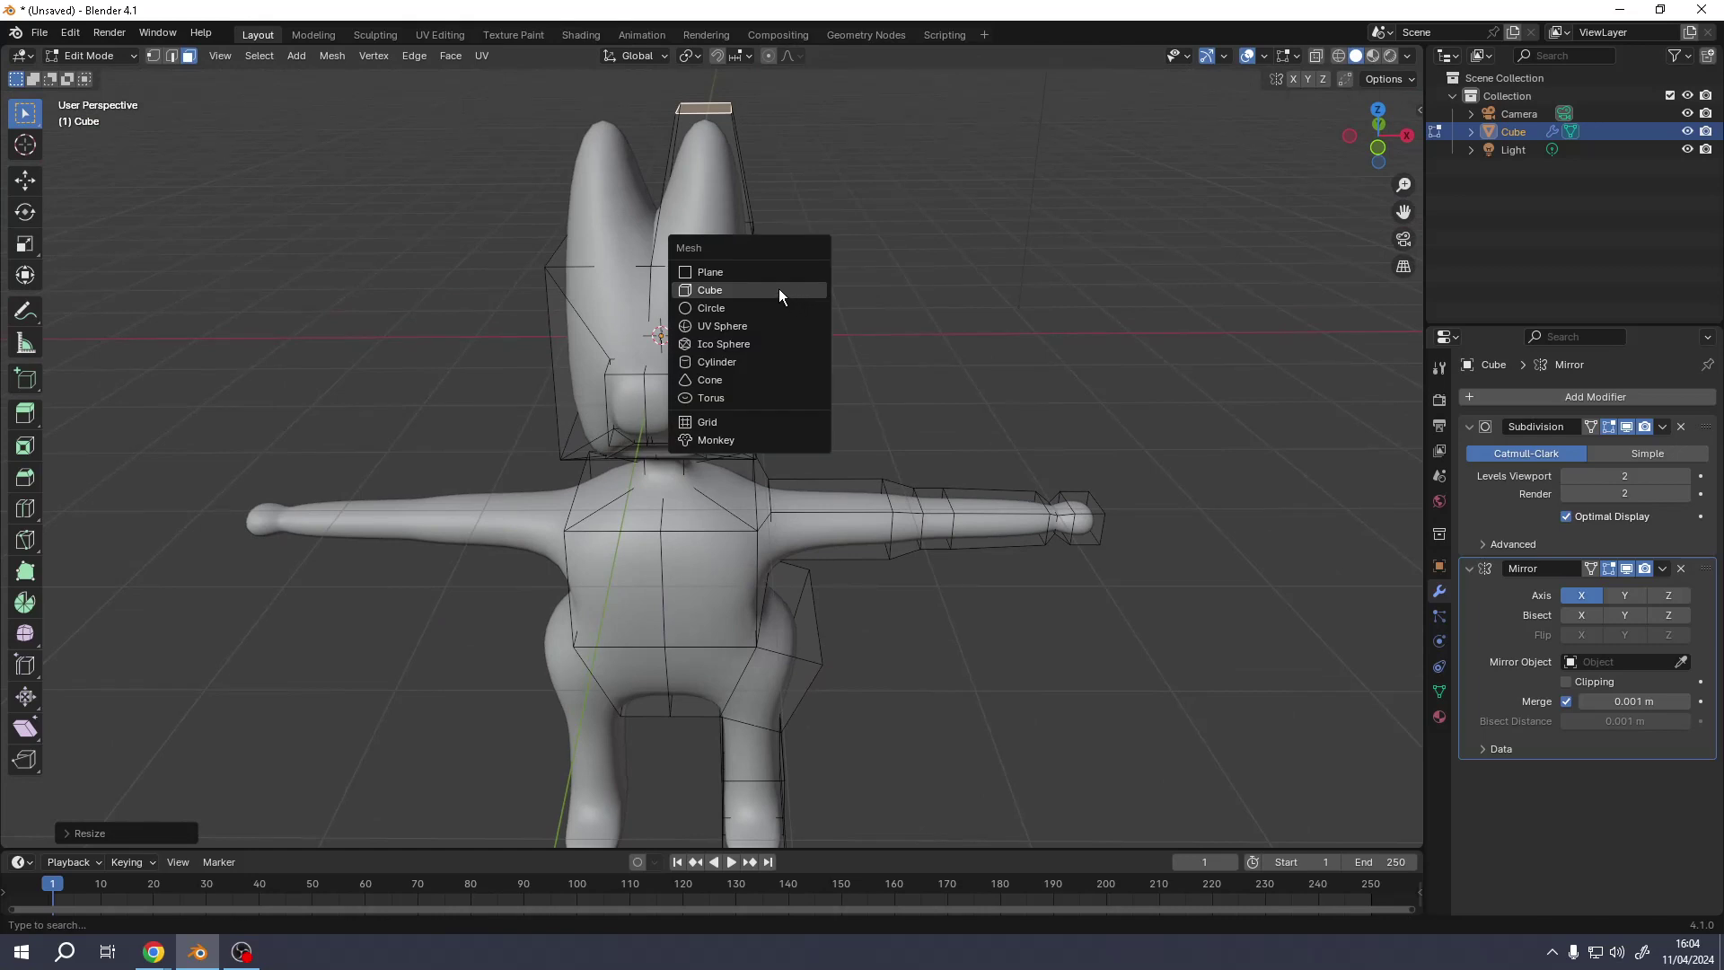
{"action": "left_click", "coordinate": [778, 291]}
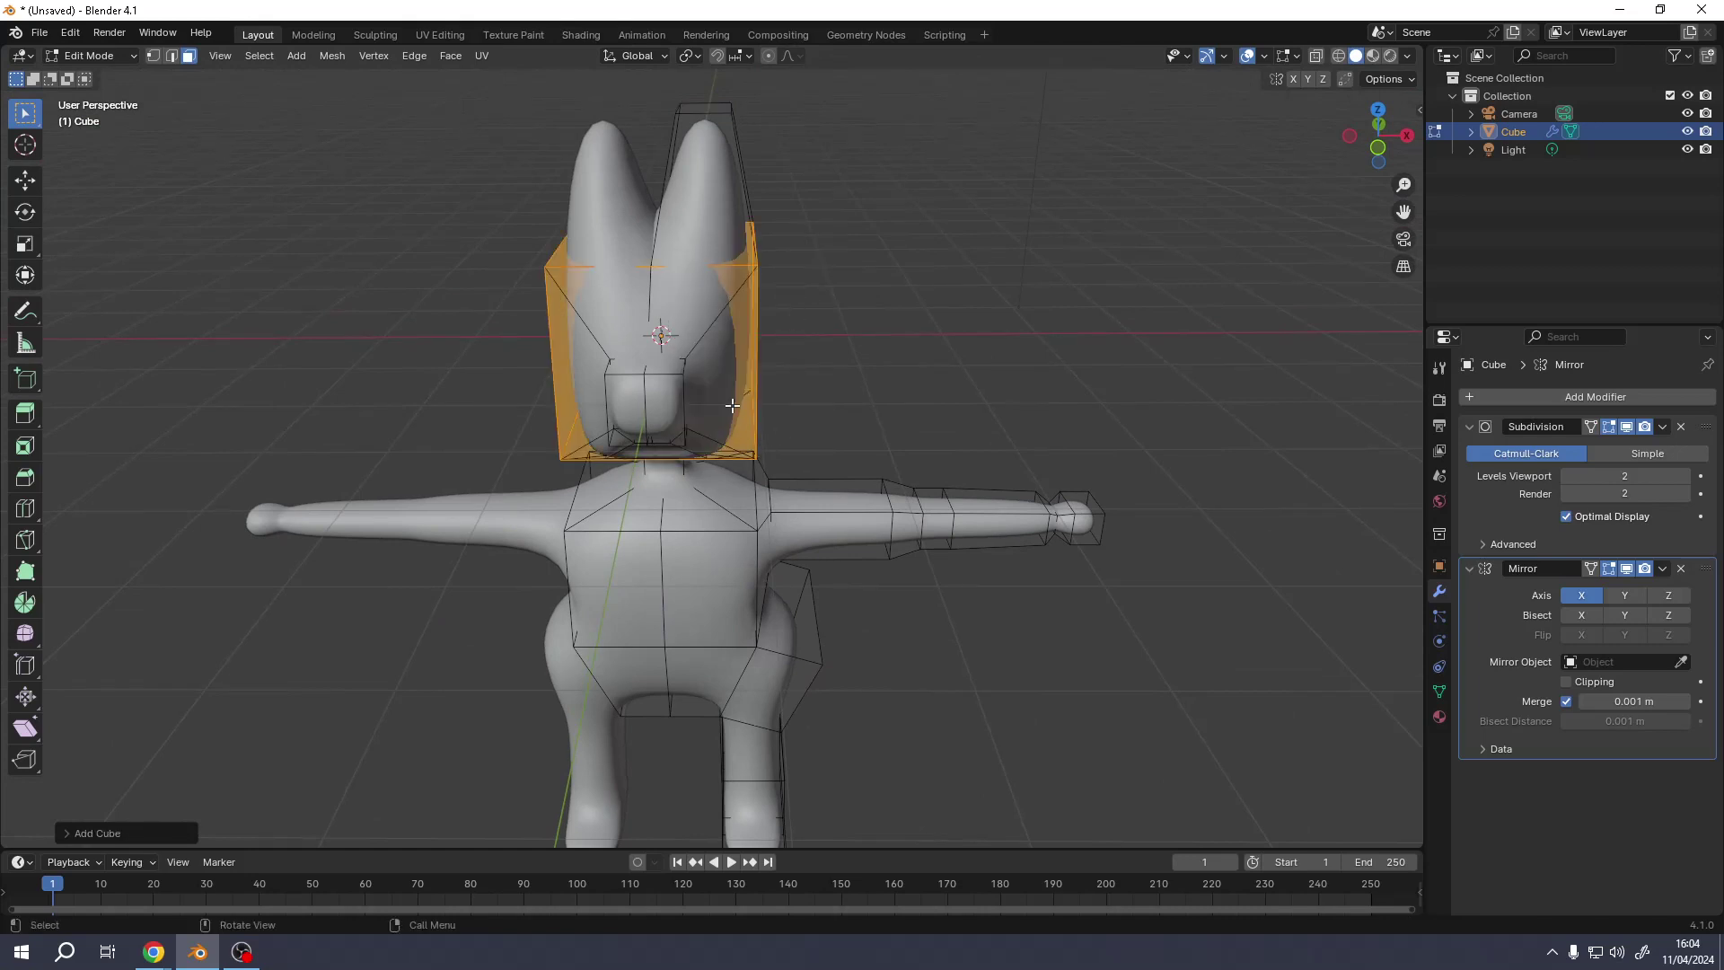
{"action": "mouse_move", "coordinate": [1080, 398]}
{"action": "middle_mouse_down"}
{"action": "mouse_move", "coordinate": [928, 395]}
{"action": "mouse_move", "coordinate": [1059, 409]}
{"action": "middle_mouse_up"}
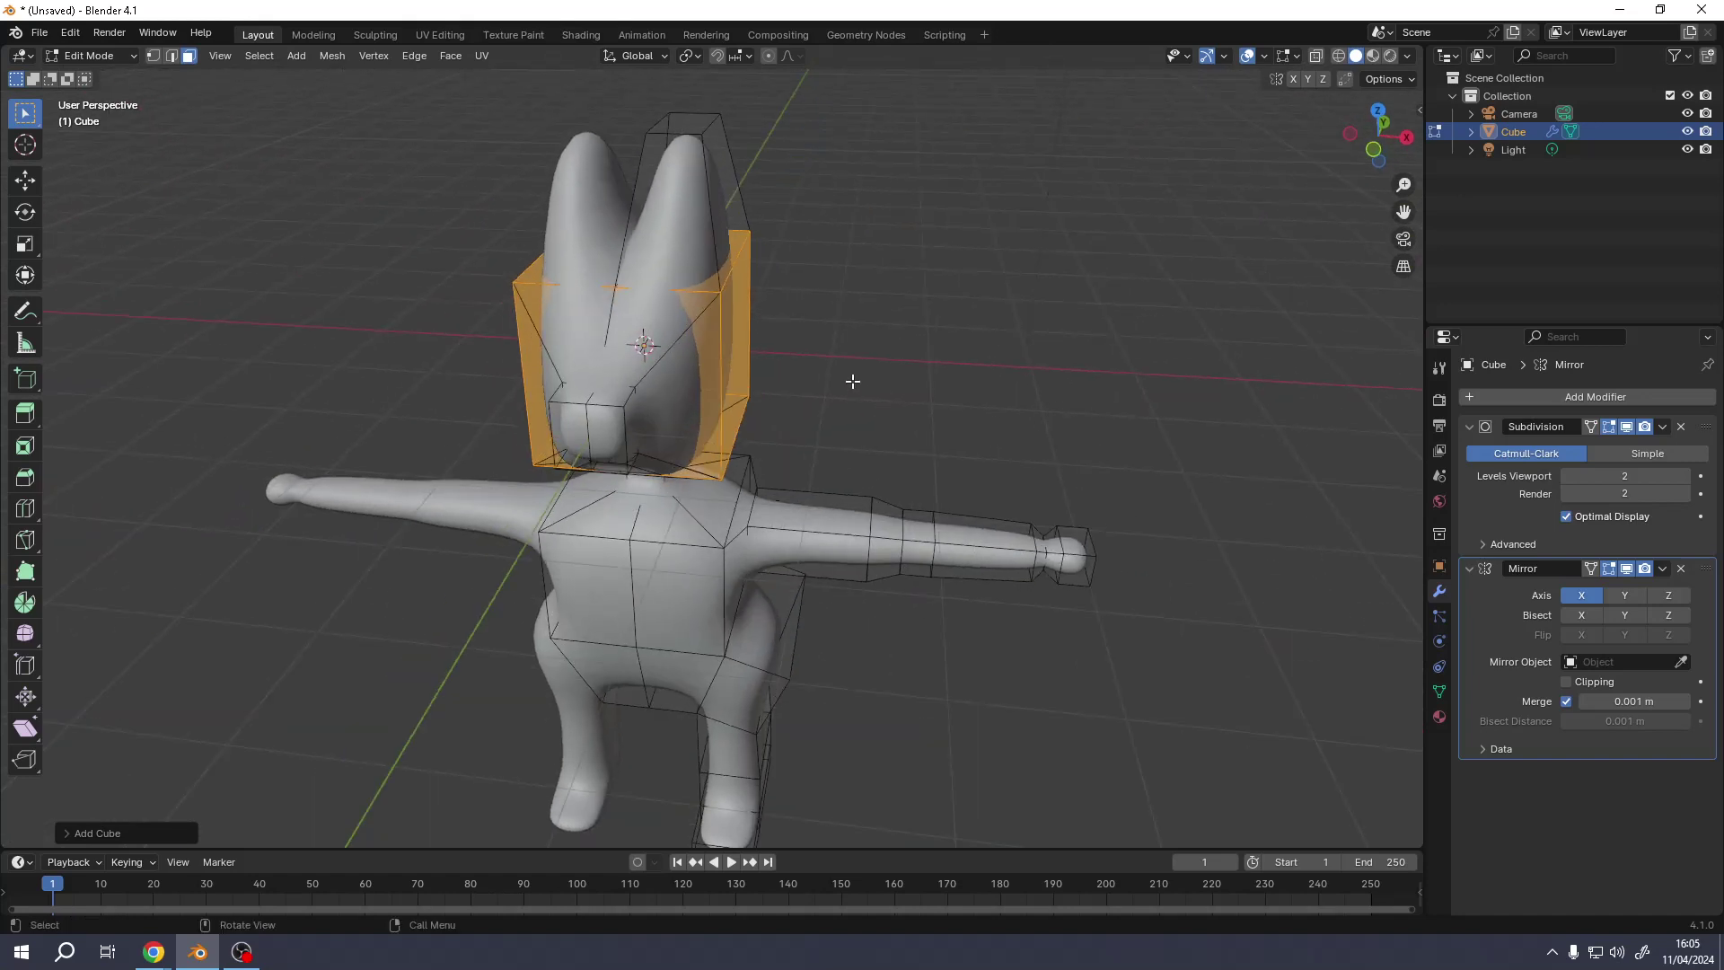
{"action": "key", "text": "g"}
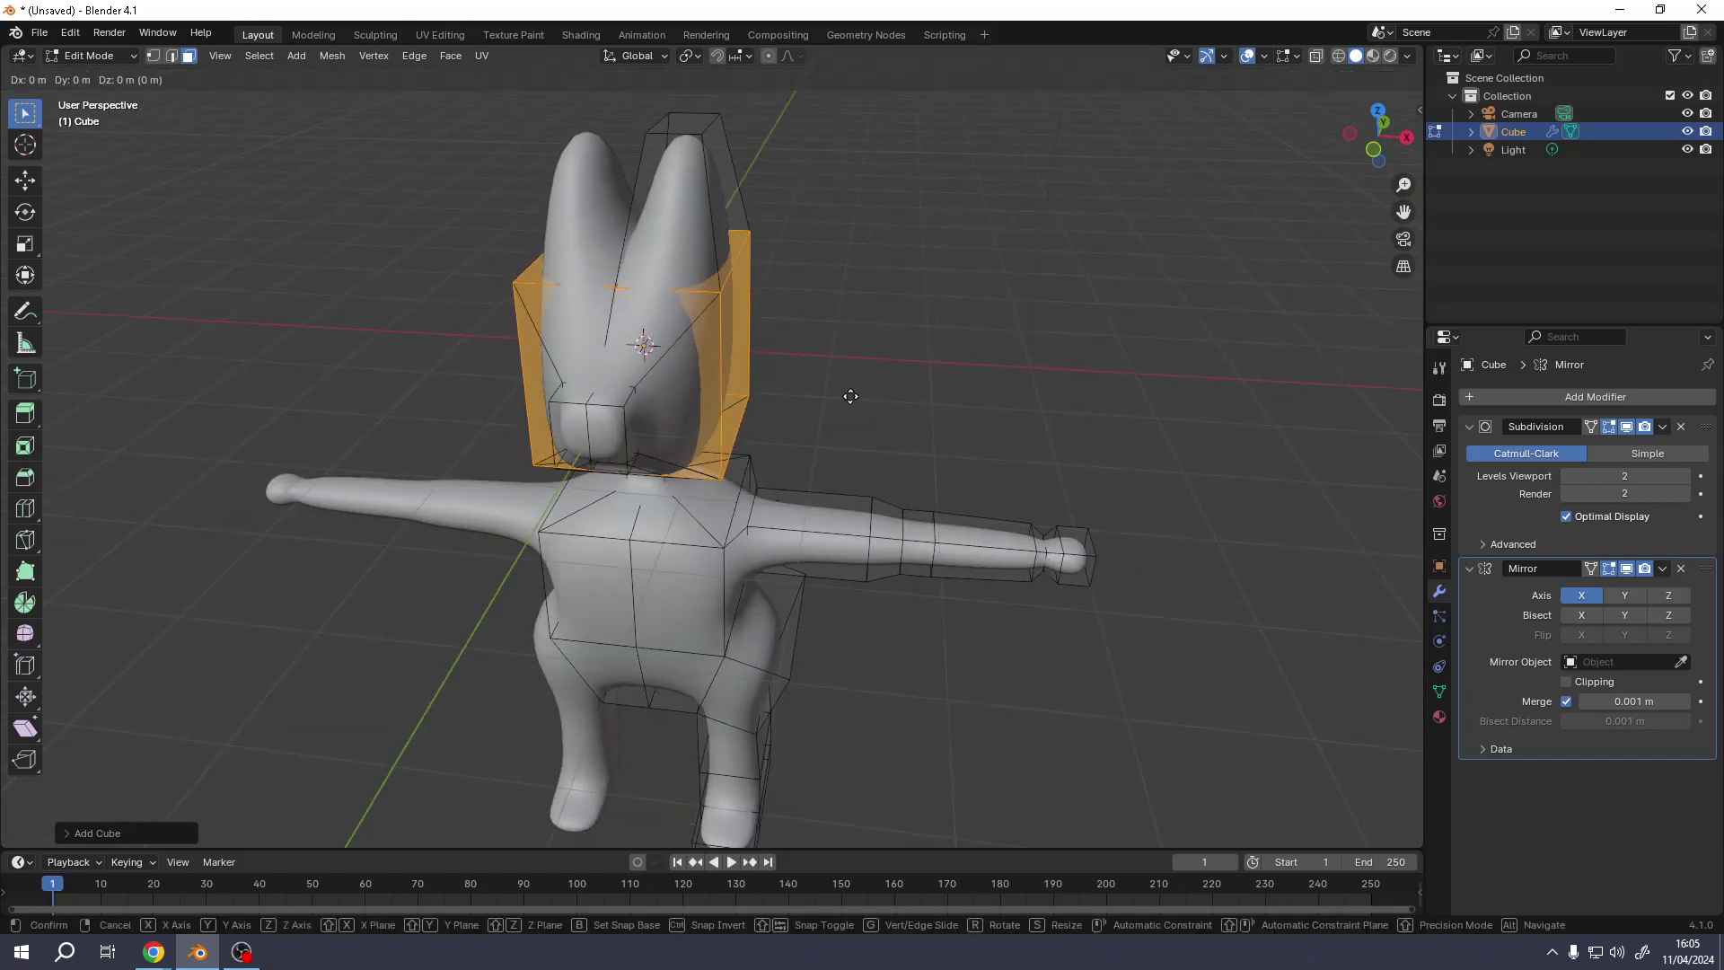
{"action": "key", "text": "x"}
{"action": "left_click", "coordinate": [937, 412]}
- Move the eye cube along Y to the front of the face and raise it along Z to eye height
{"action": "key", "text": "g"}
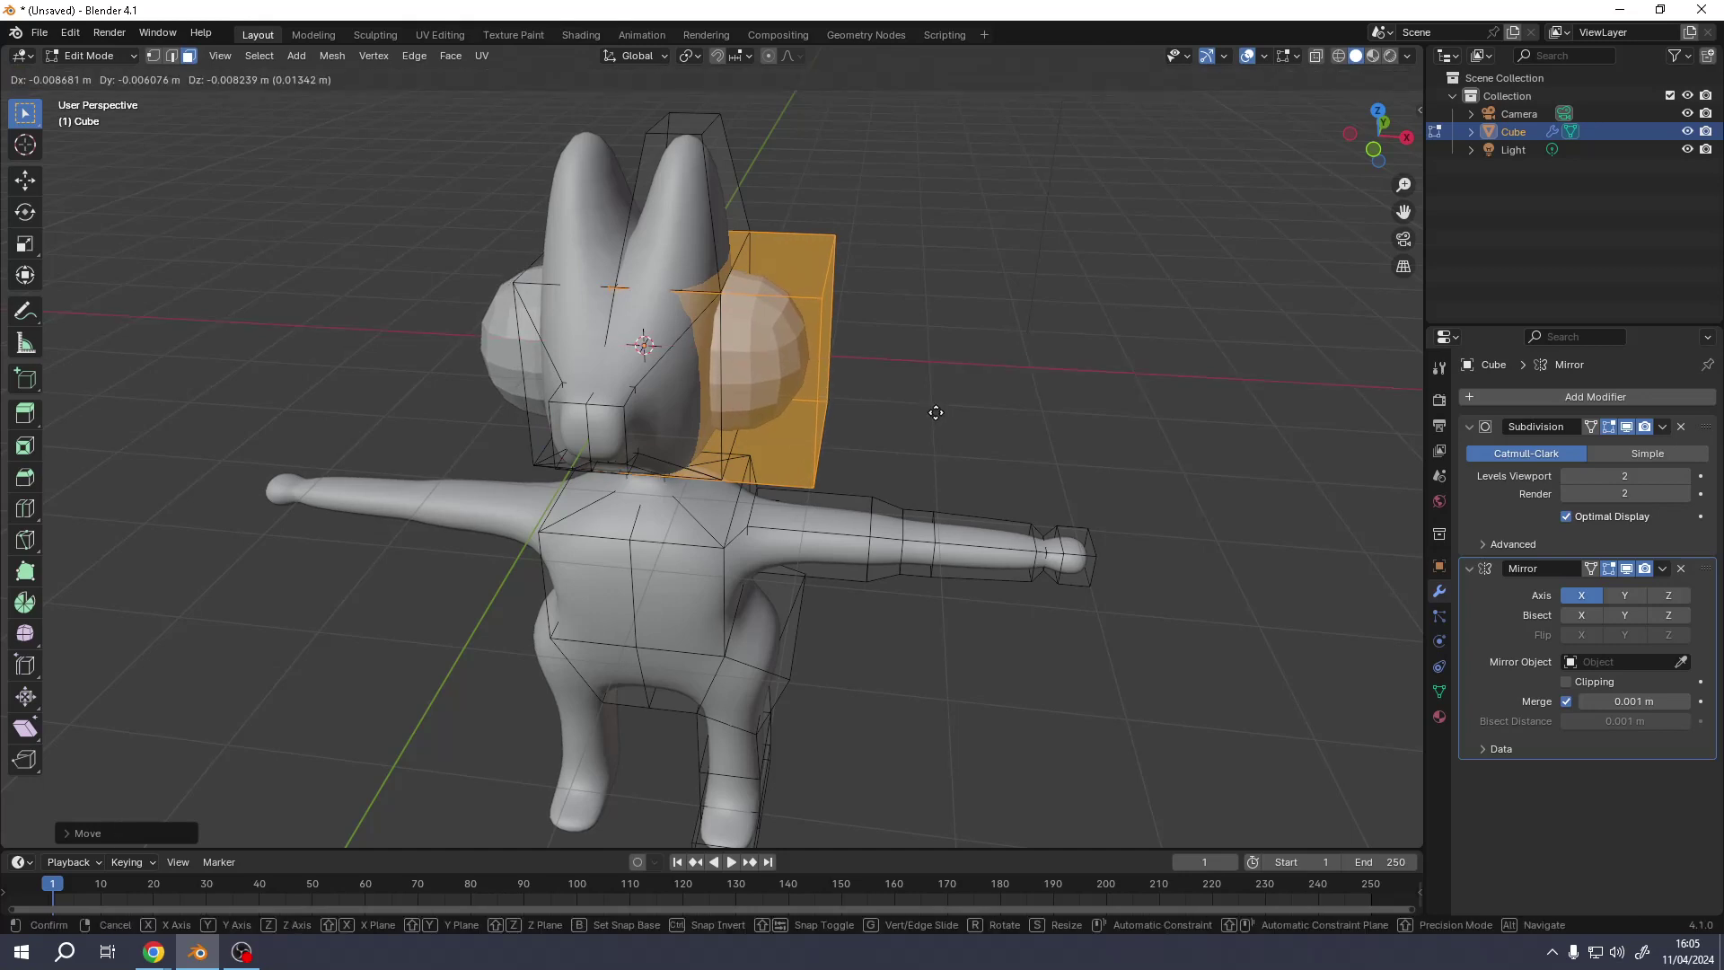
{"action": "key", "text": "y"}
{"action": "left_click", "coordinate": [909, 476]}
{"action": "key", "text": "g"}
{"action": "key", "text": "z"}
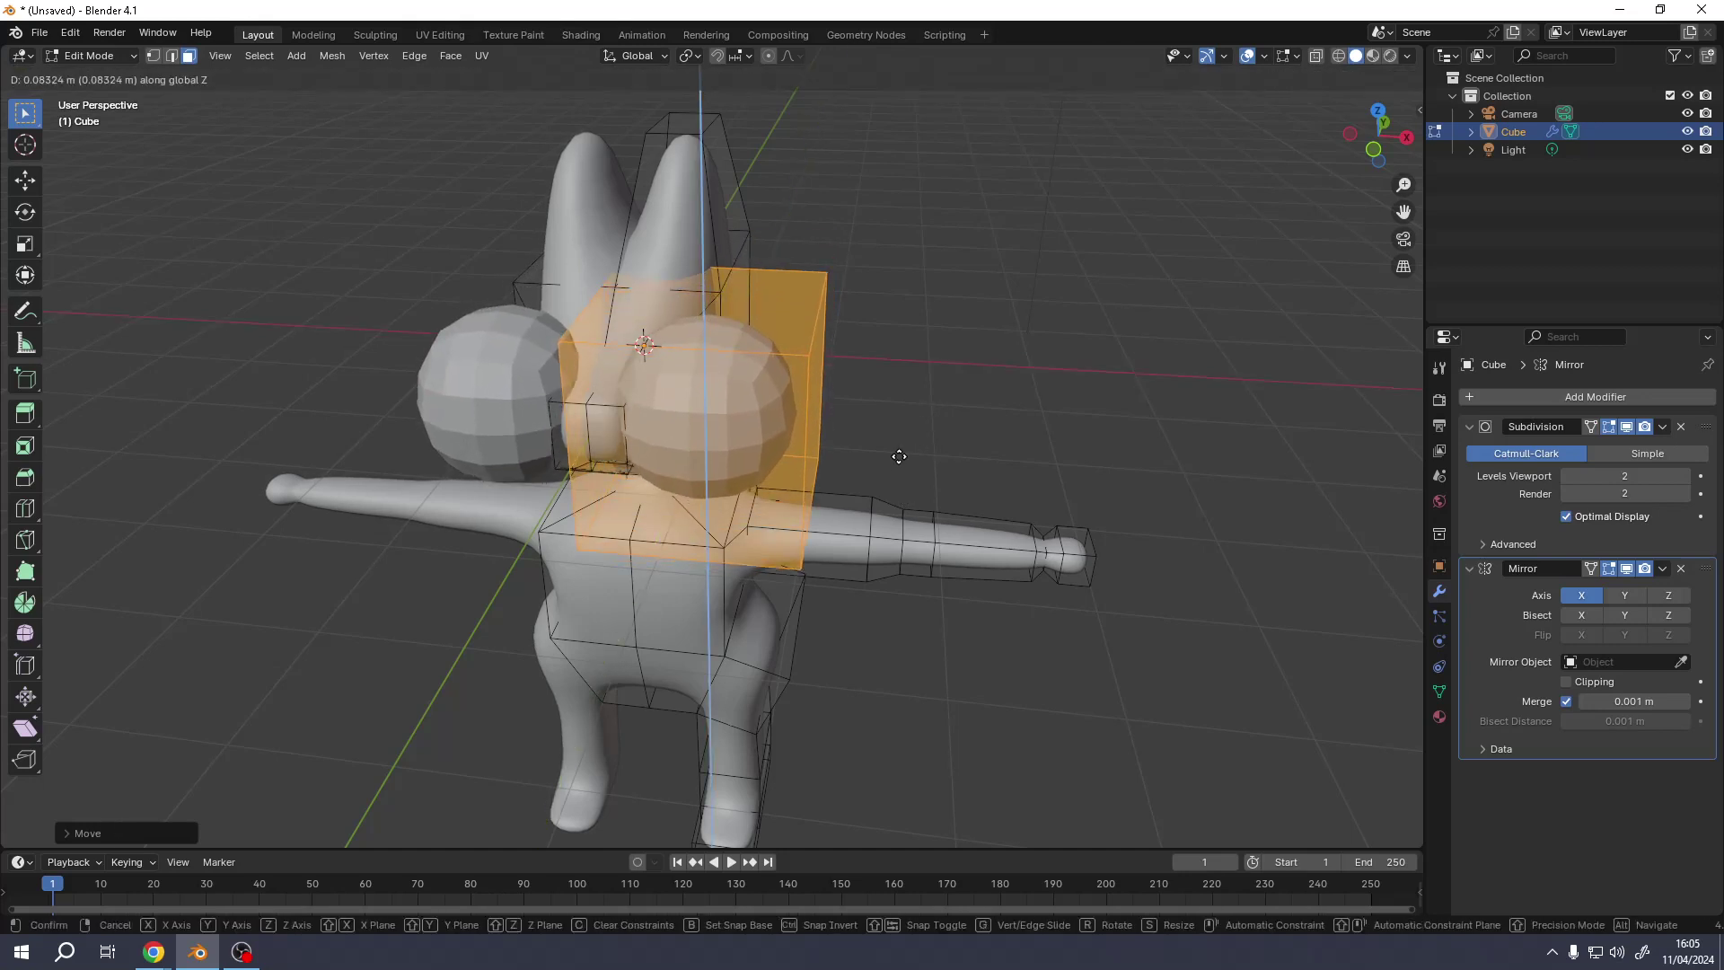
{"action": "left_click", "coordinate": [897, 407]}
- Scale the eye cube down, move it inward along X, and enlarge it so the two mirrored eyes nearly meet
{"action": "key", "text": "s"}
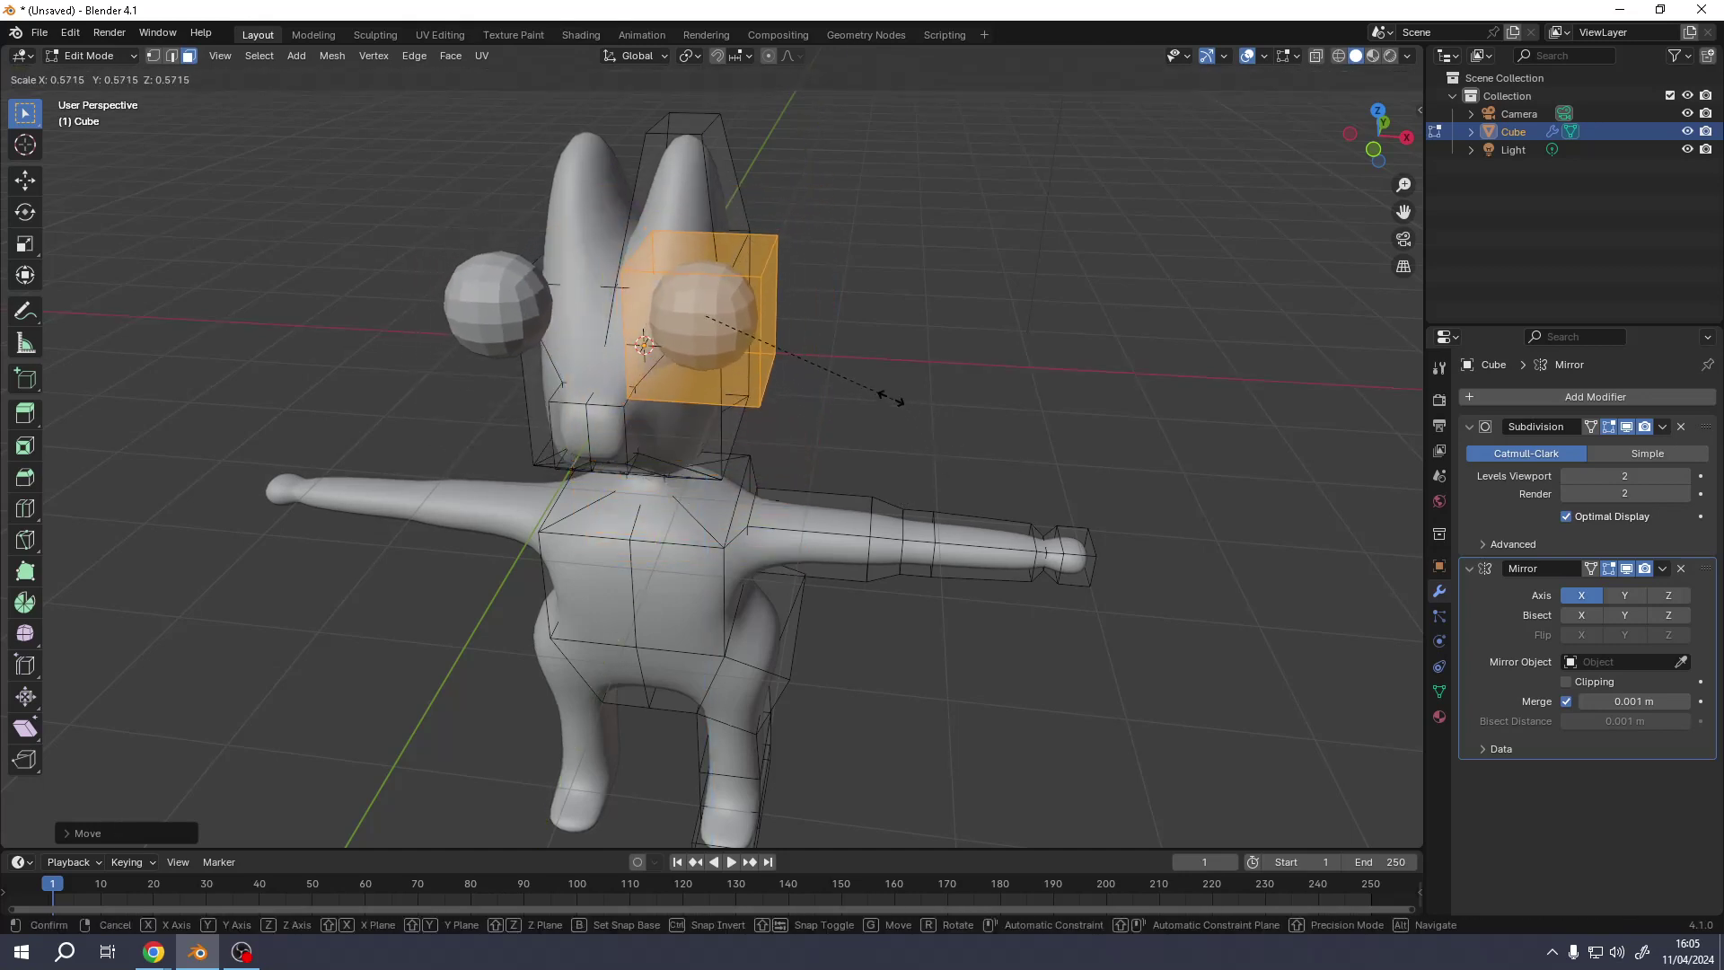
{"action": "left_click", "coordinate": [822, 366]}
{"action": "key", "text": "g"}
{"action": "key", "text": "x"}
{"action": "left_click", "coordinate": [812, 375]}
{"action": "key", "text": "s"}
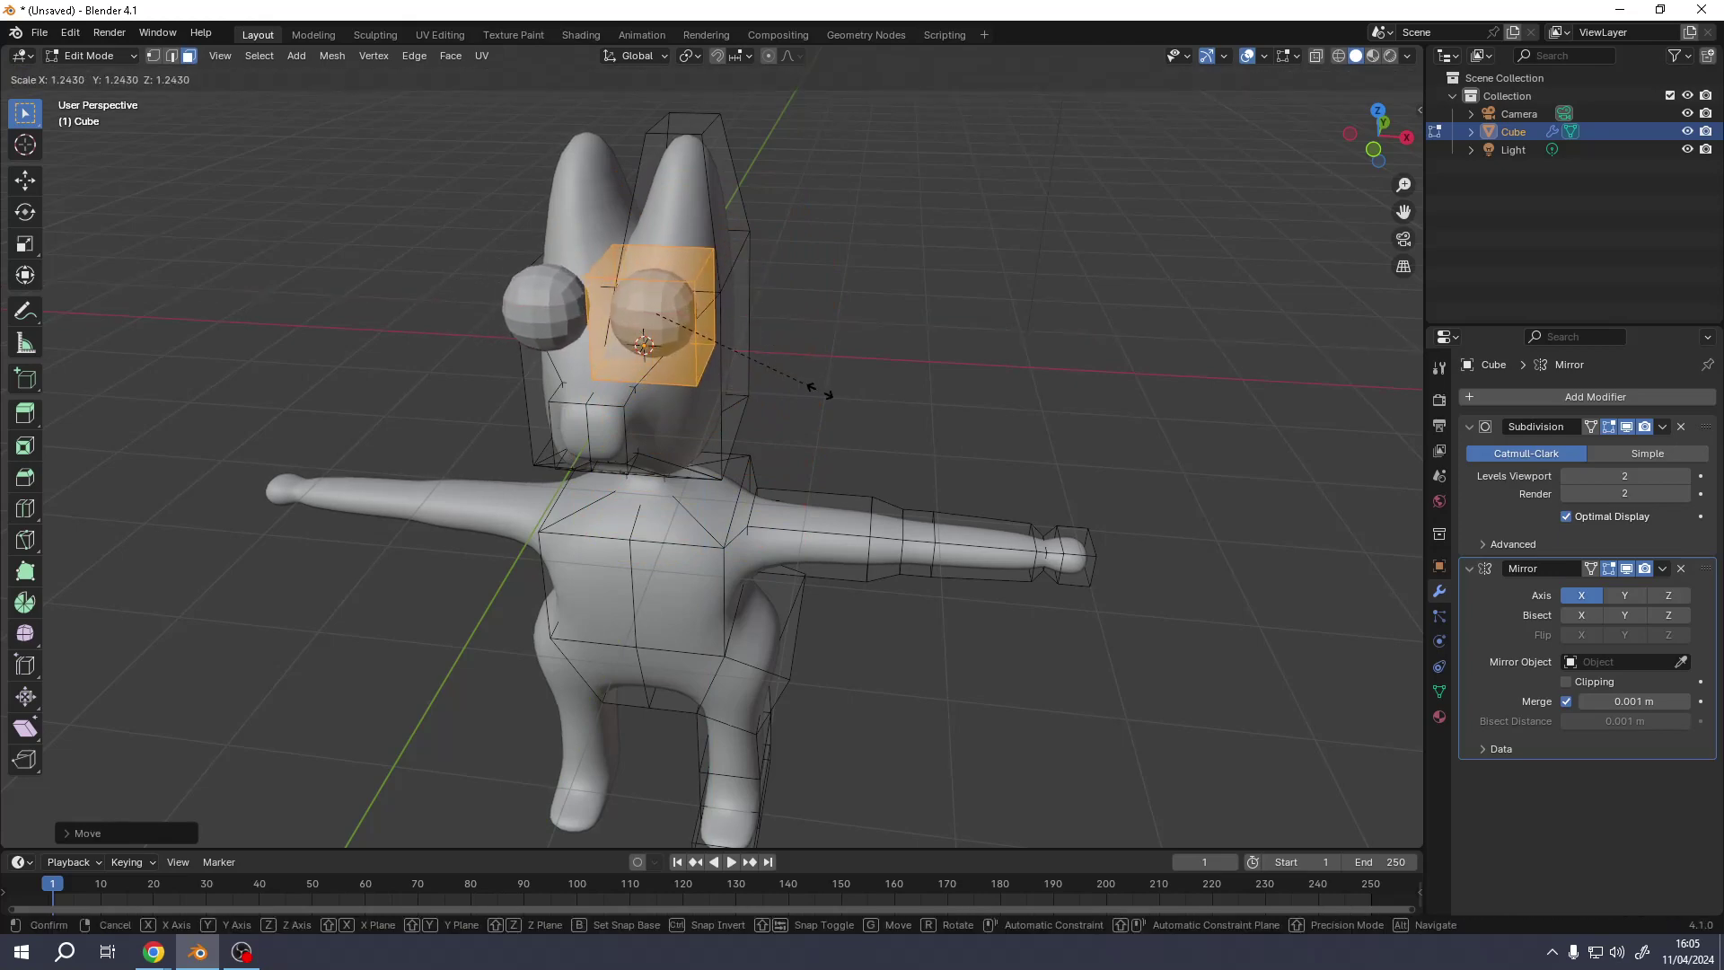
{"action": "left_click", "coordinate": [897, 407]}
{"action": "mouse_move", "coordinate": [898, 407]}
{"action": "middle_mouse_down"}
{"action": "mouse_move", "coordinate": [904, 353]}
{"action": "mouse_move", "coordinate": [970, 354]}
{"action": "mouse_move", "coordinate": [1051, 389]}
{"action": "mouse_move", "coordinate": [1061, 423]}
{"action": "mouse_move", "coordinate": [742, 362]}
{"action": "mouse_move", "coordinate": [854, 308]}
{"action": "mouse_move", "coordinate": [908, 388]}
{"action": "mouse_move", "coordinate": [882, 398]}
{"action": "middle_mouse_up"}
- Apply Shade Smooth to the whole character in Object Mode and return to Edit Mode
{"action": "key", "text": "Tab"}
{"action": "right_click", "coordinate": [709, 320]}
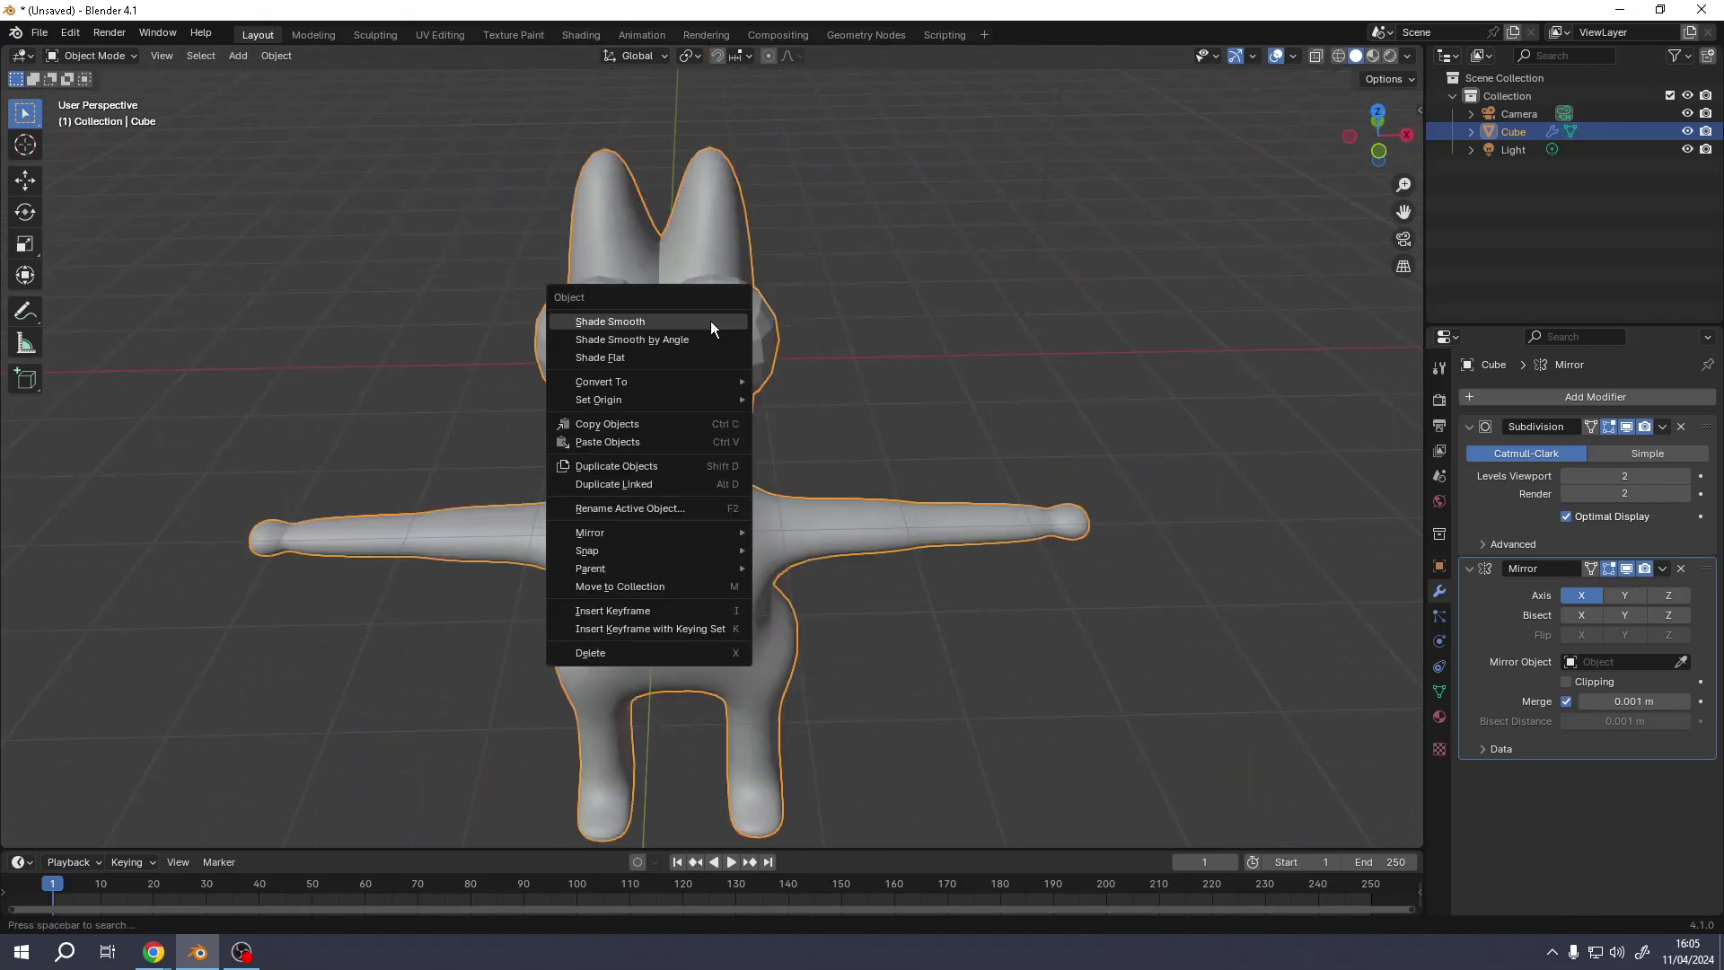
{"action": "key", "text": "Tab"}
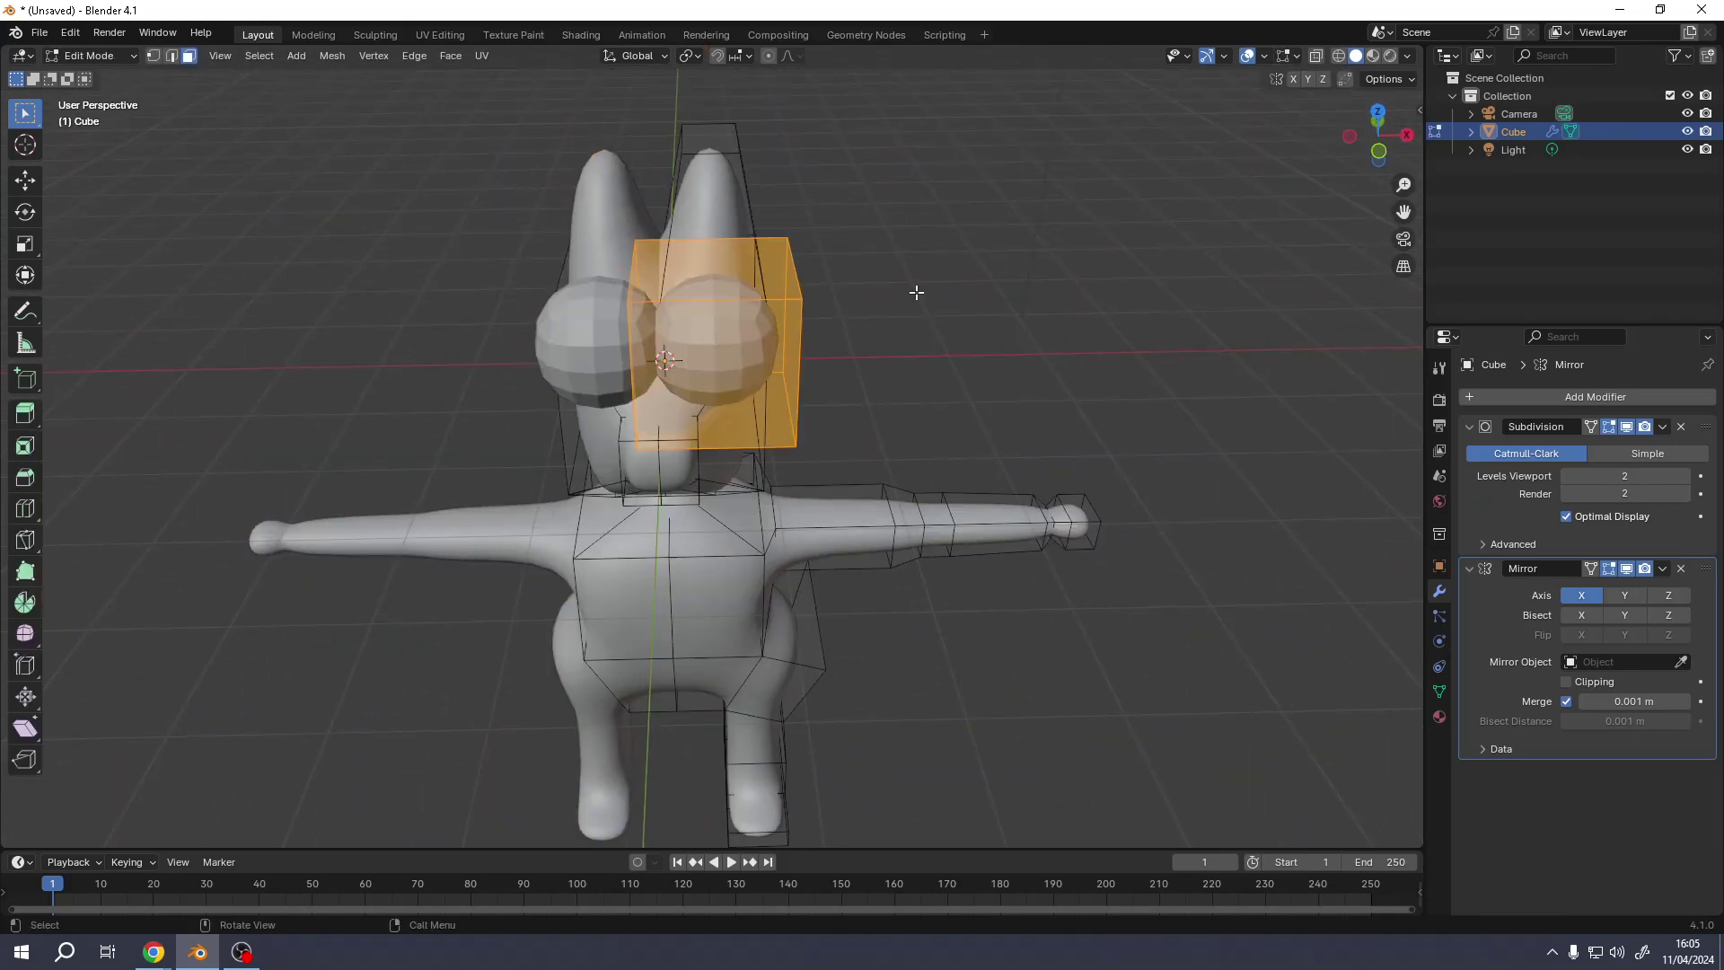
{"action": "key", "text": "Tab"}
{"action": "key", "text": "Tab"}
{"action": "key", "text": "Tab"}
{"action": "right_click", "coordinate": [755, 330]}
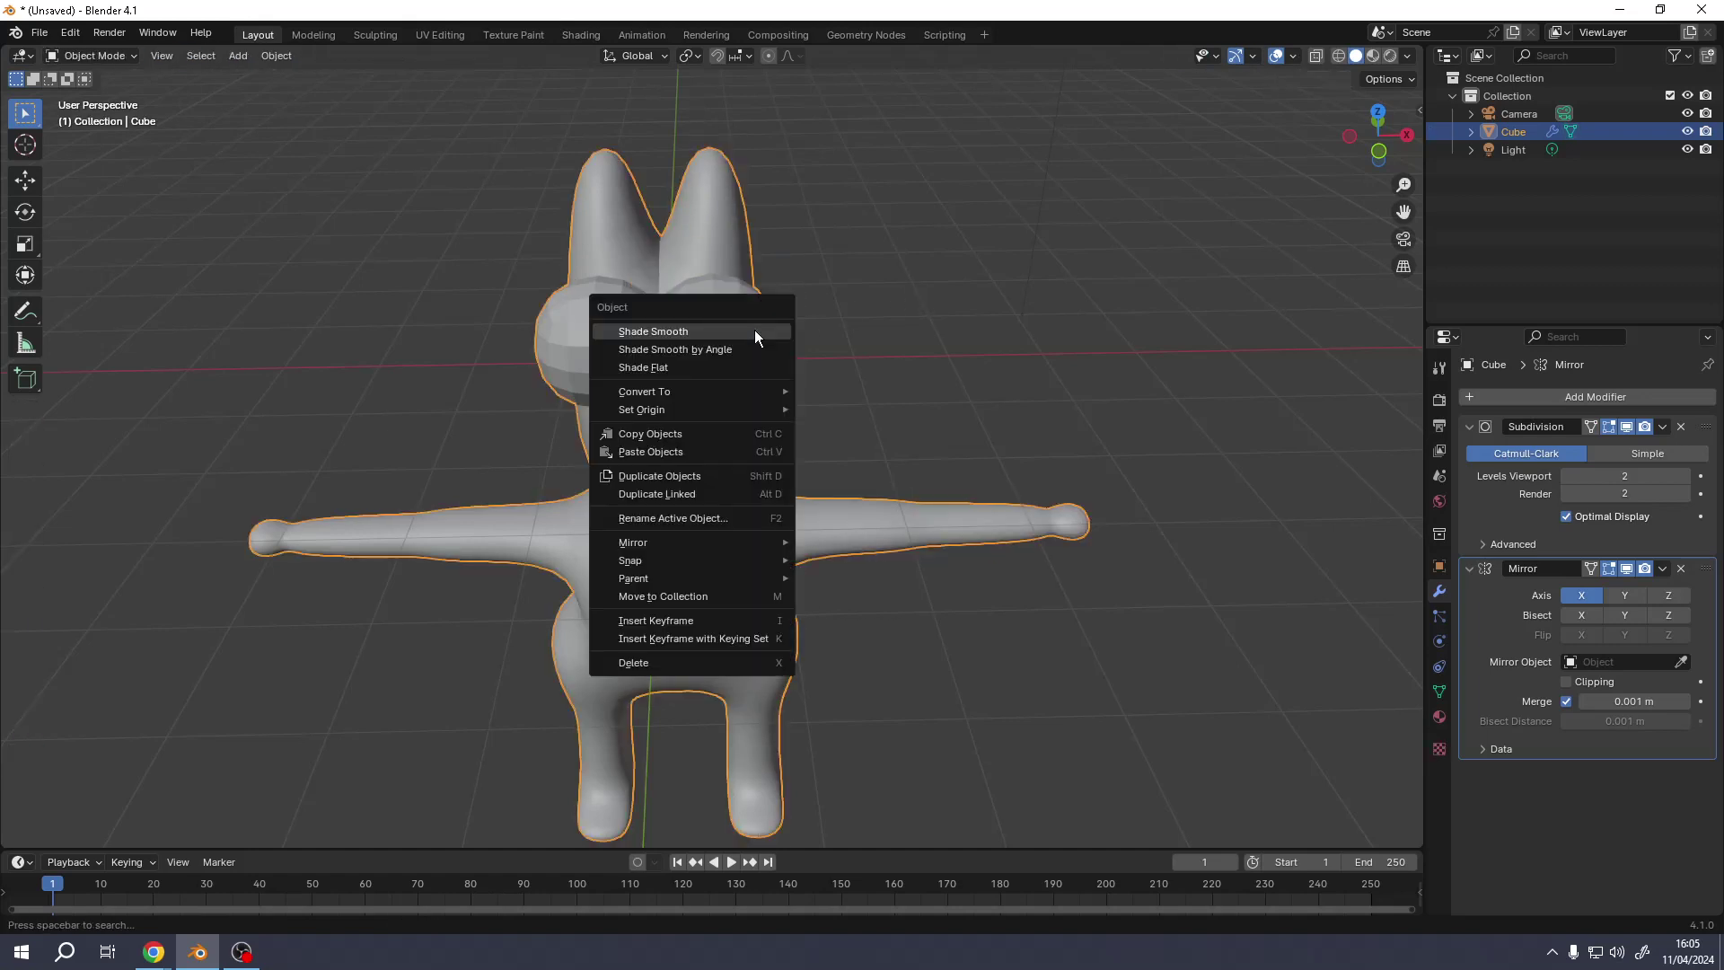
{"action": "left_click", "coordinate": [754, 330]}
{"action": "key", "text": "Tab"}
{"action": "middle_click_drag", "start_coordinate": [756, 332], "coordinate": [724, 333]}
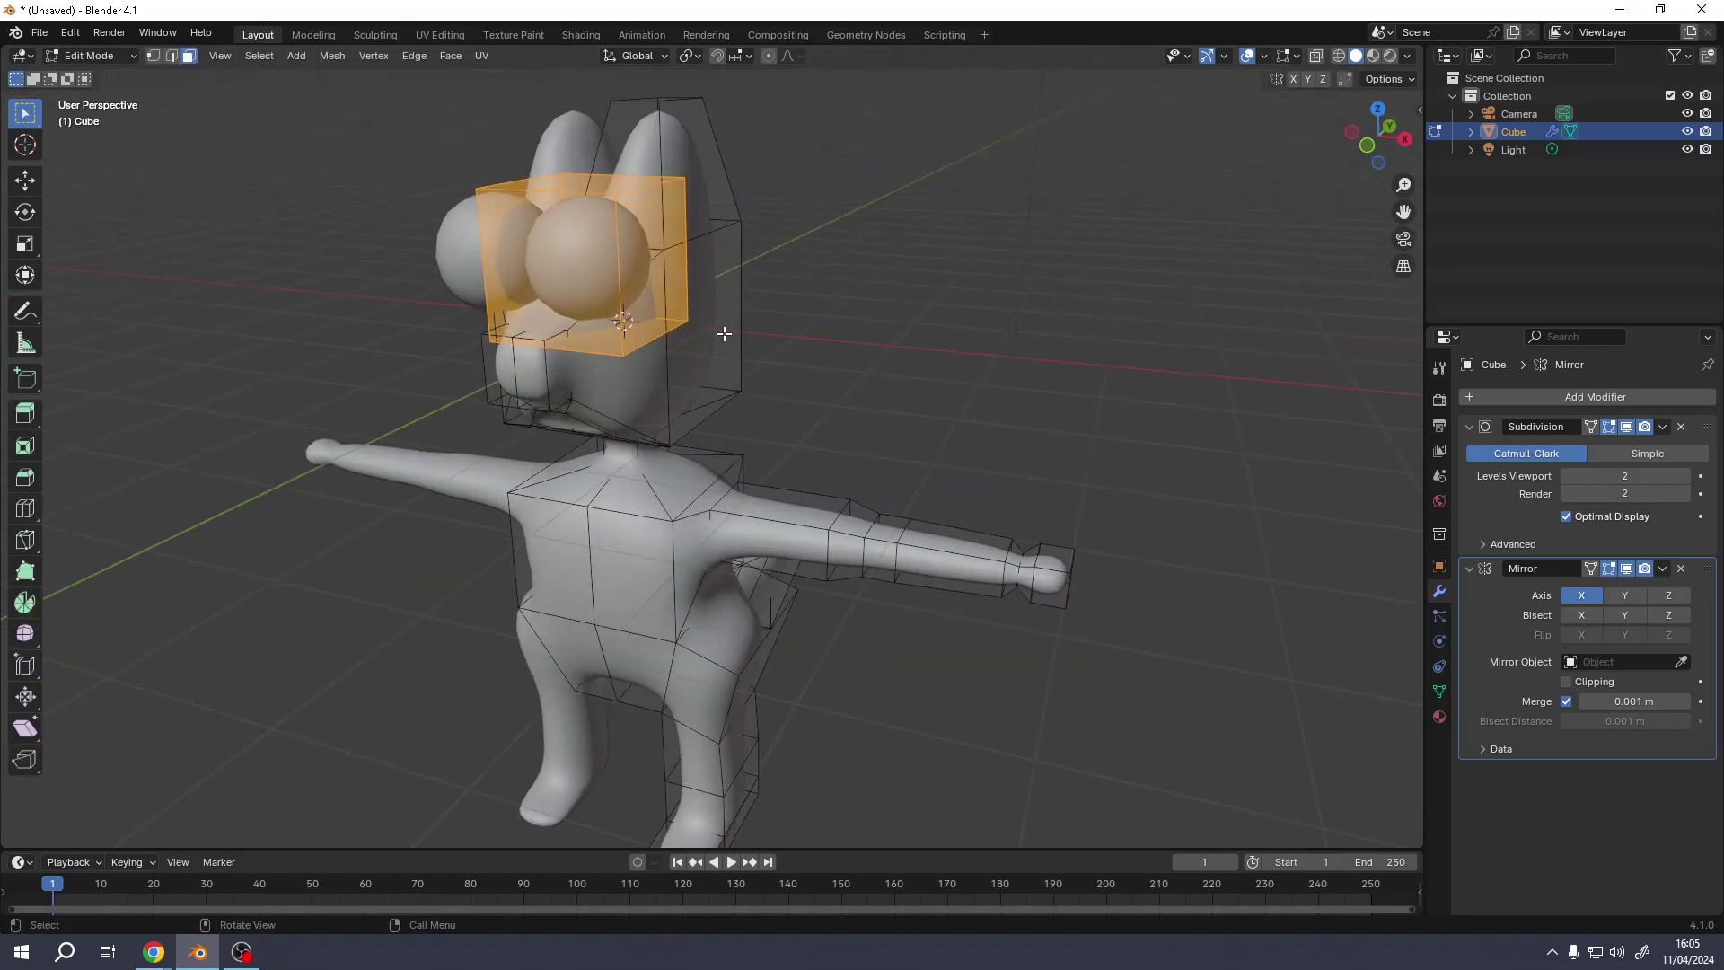
- Duplicate the eye cube and scale the copy down to form a pupil
{"action": "key", "text": "g"}
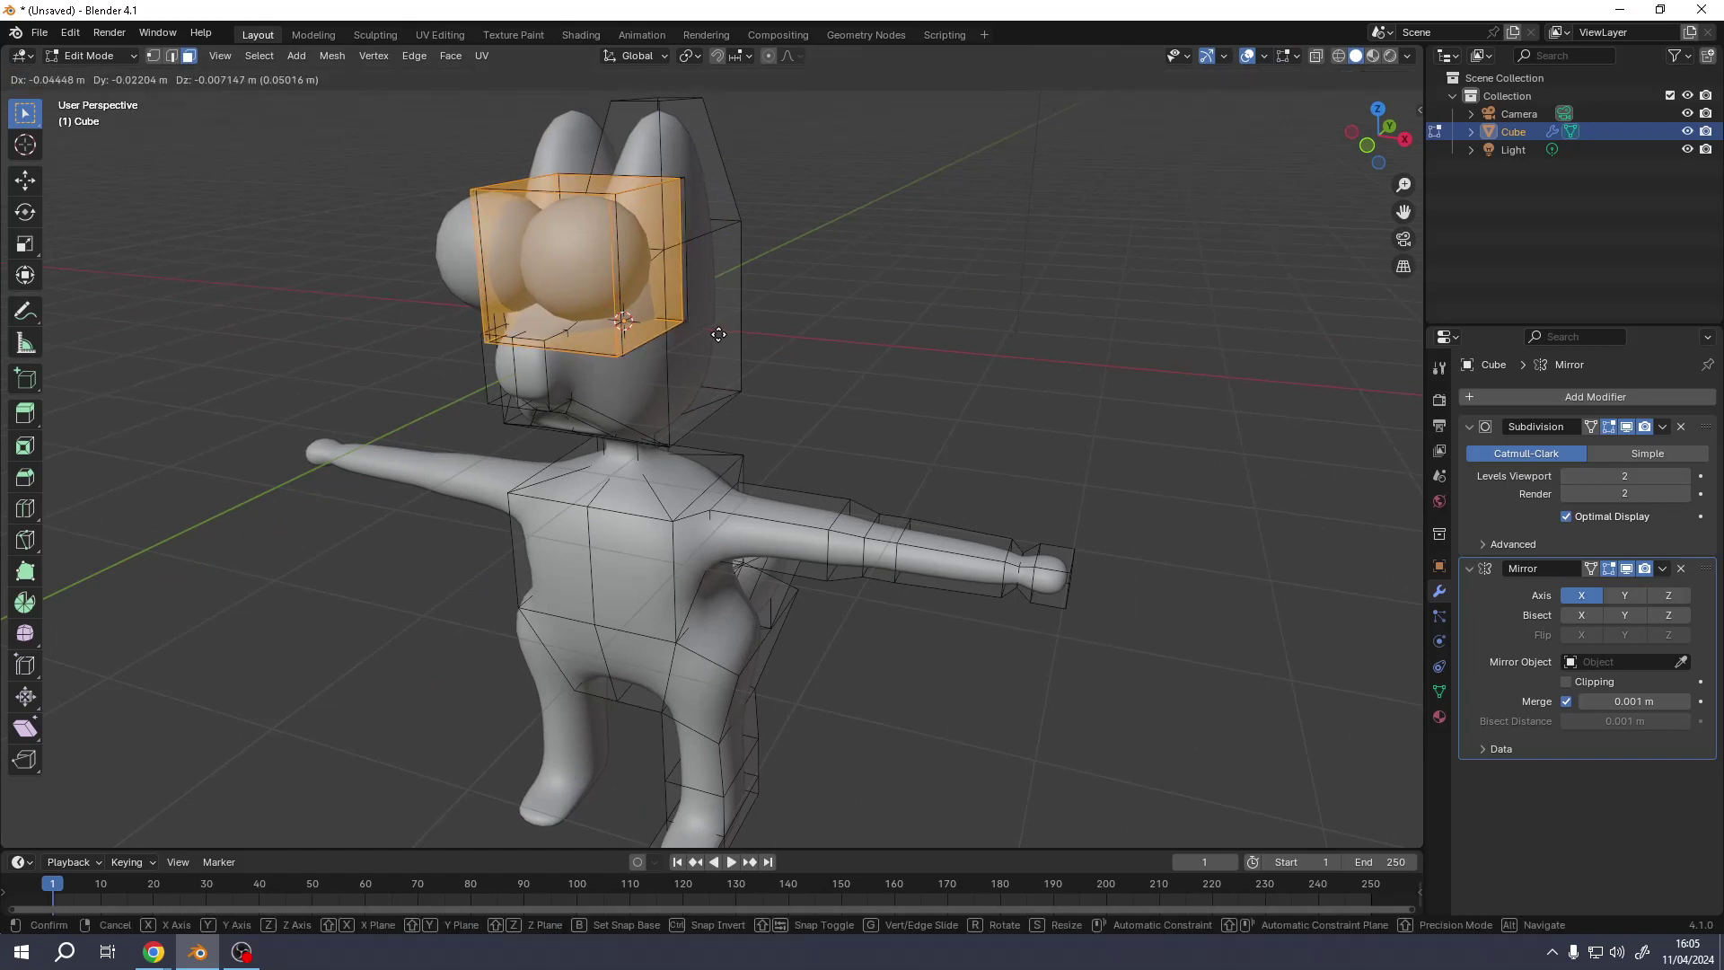
{"action": "left_click", "coordinate": [719, 334]}
{"action": "key", "text": "s"}
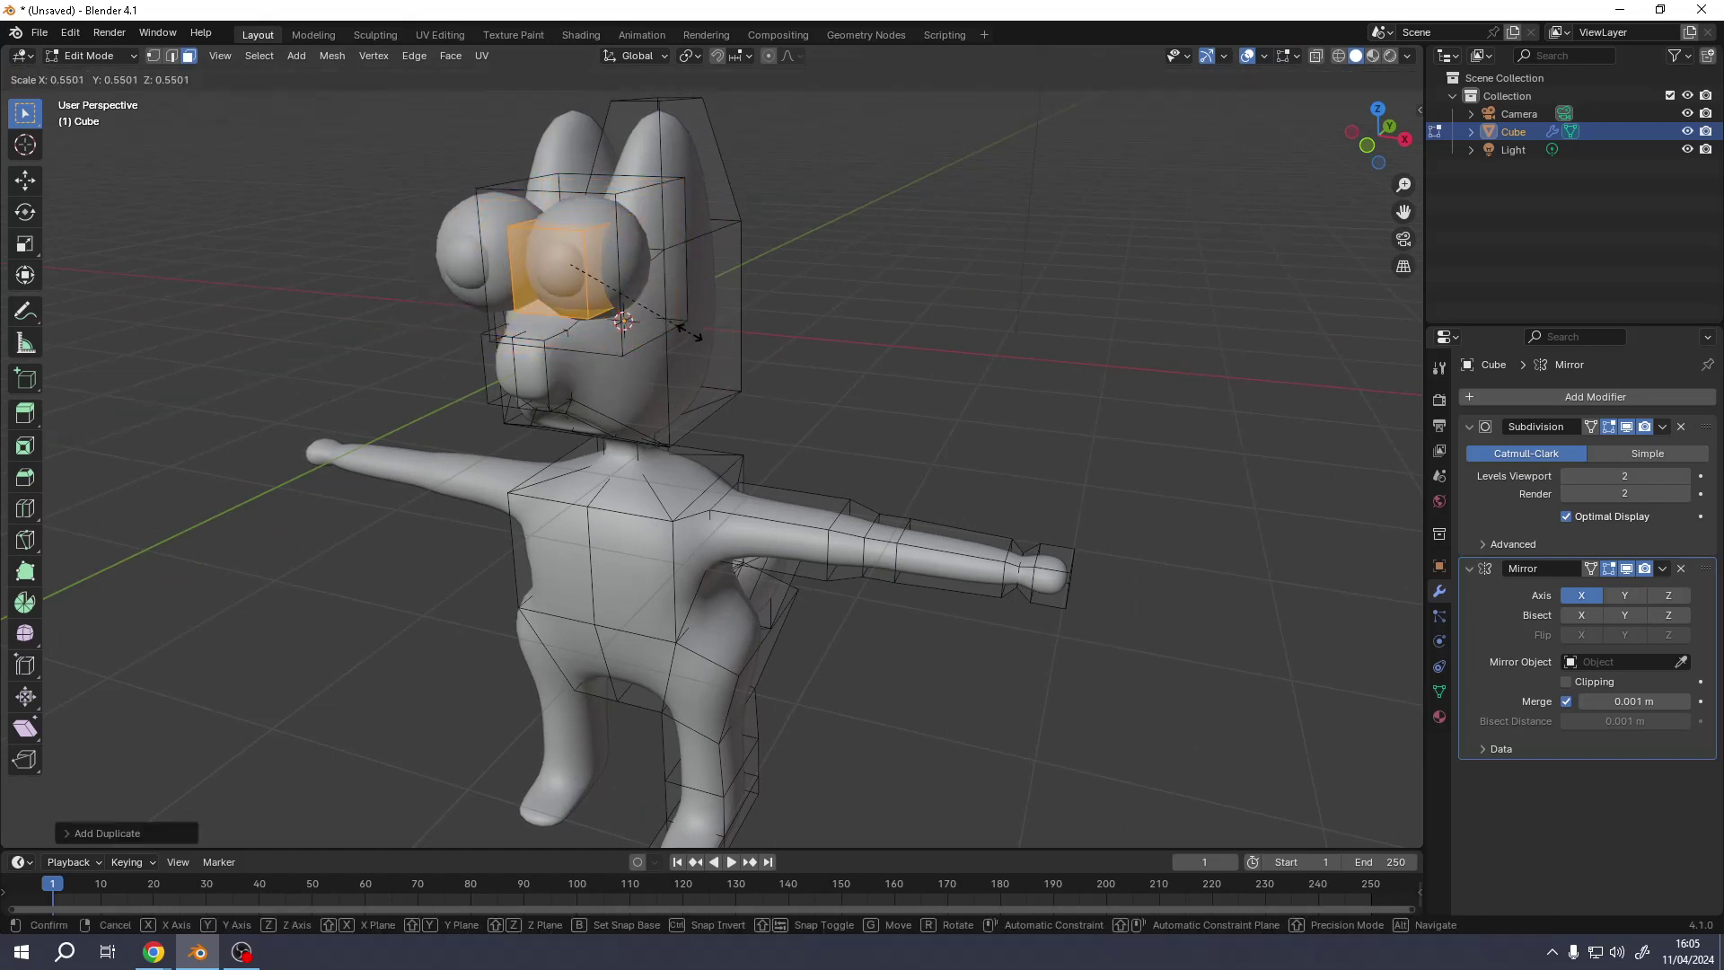
{"action": "left_click", "coordinate": [661, 318]}
- Move the pupil cube along Y to the front of the eye and scale it smaller
{"action": "key", "text": "g"}
{"action": "key", "text": "y"}
{"action": "left_click", "coordinate": [692, 346]}
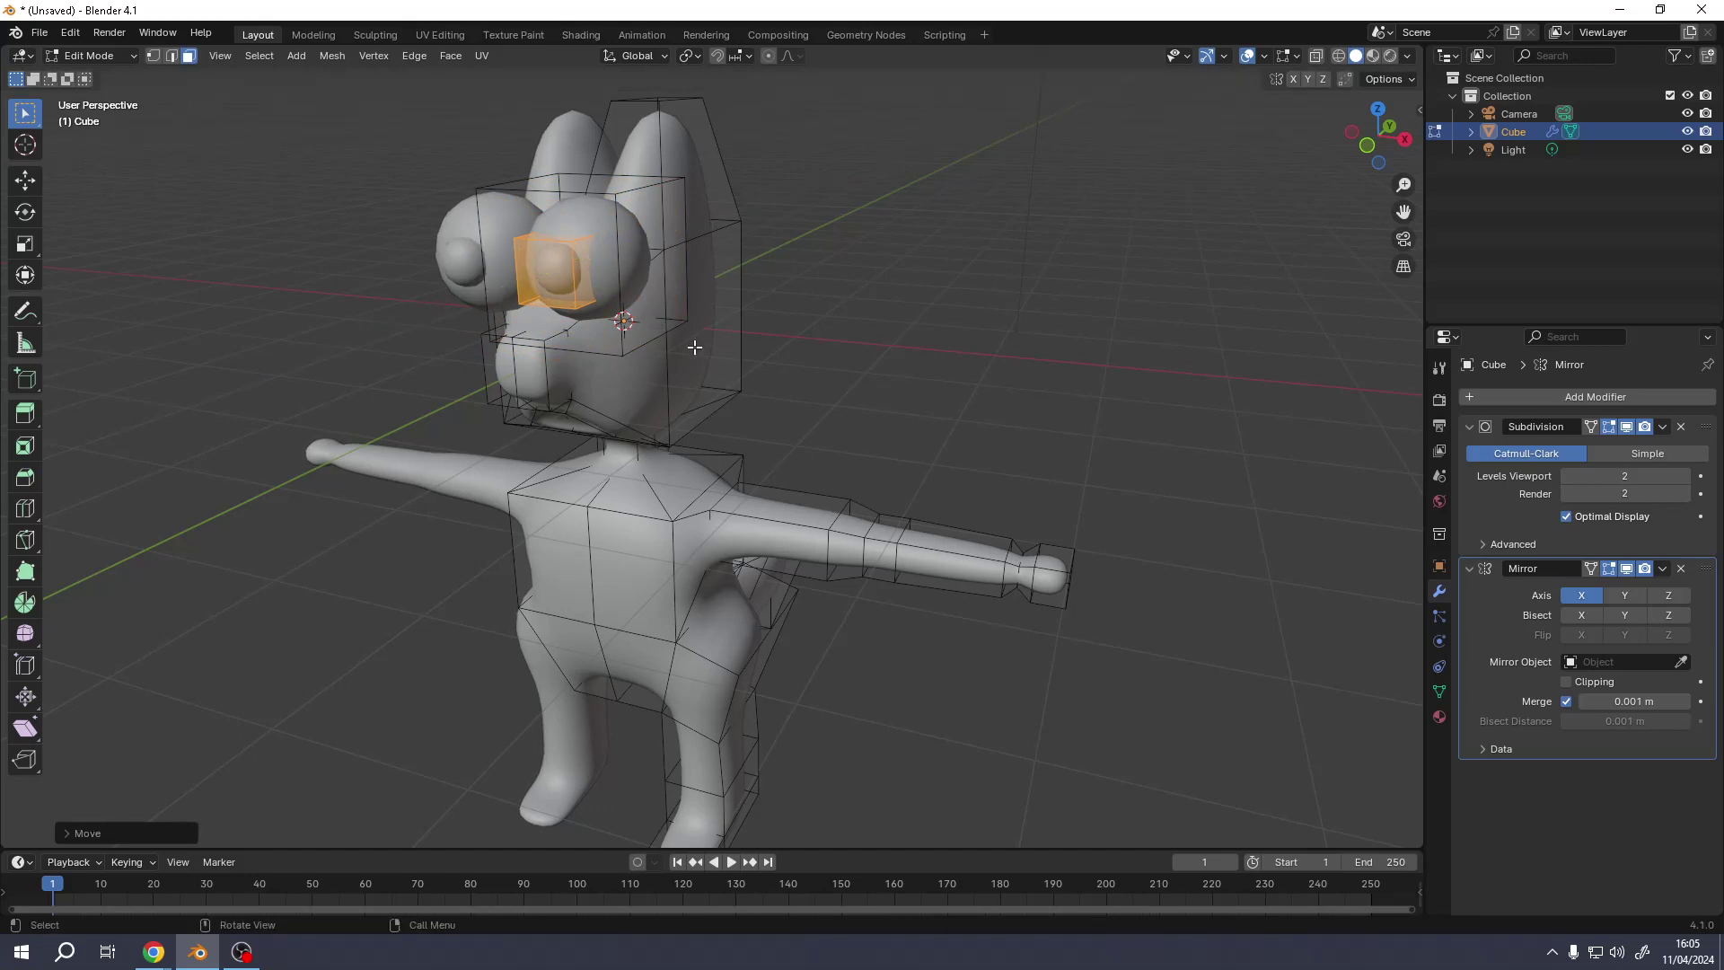
{"action": "key", "text": "s"}
{"action": "left_click", "coordinate": [644, 314]}
- Move the pupil cube about 0.046 m outward along X to sit nearer the eye's centre
{"action": "middle_click_drag", "start_coordinate": [645, 314], "coordinate": [686, 311]}
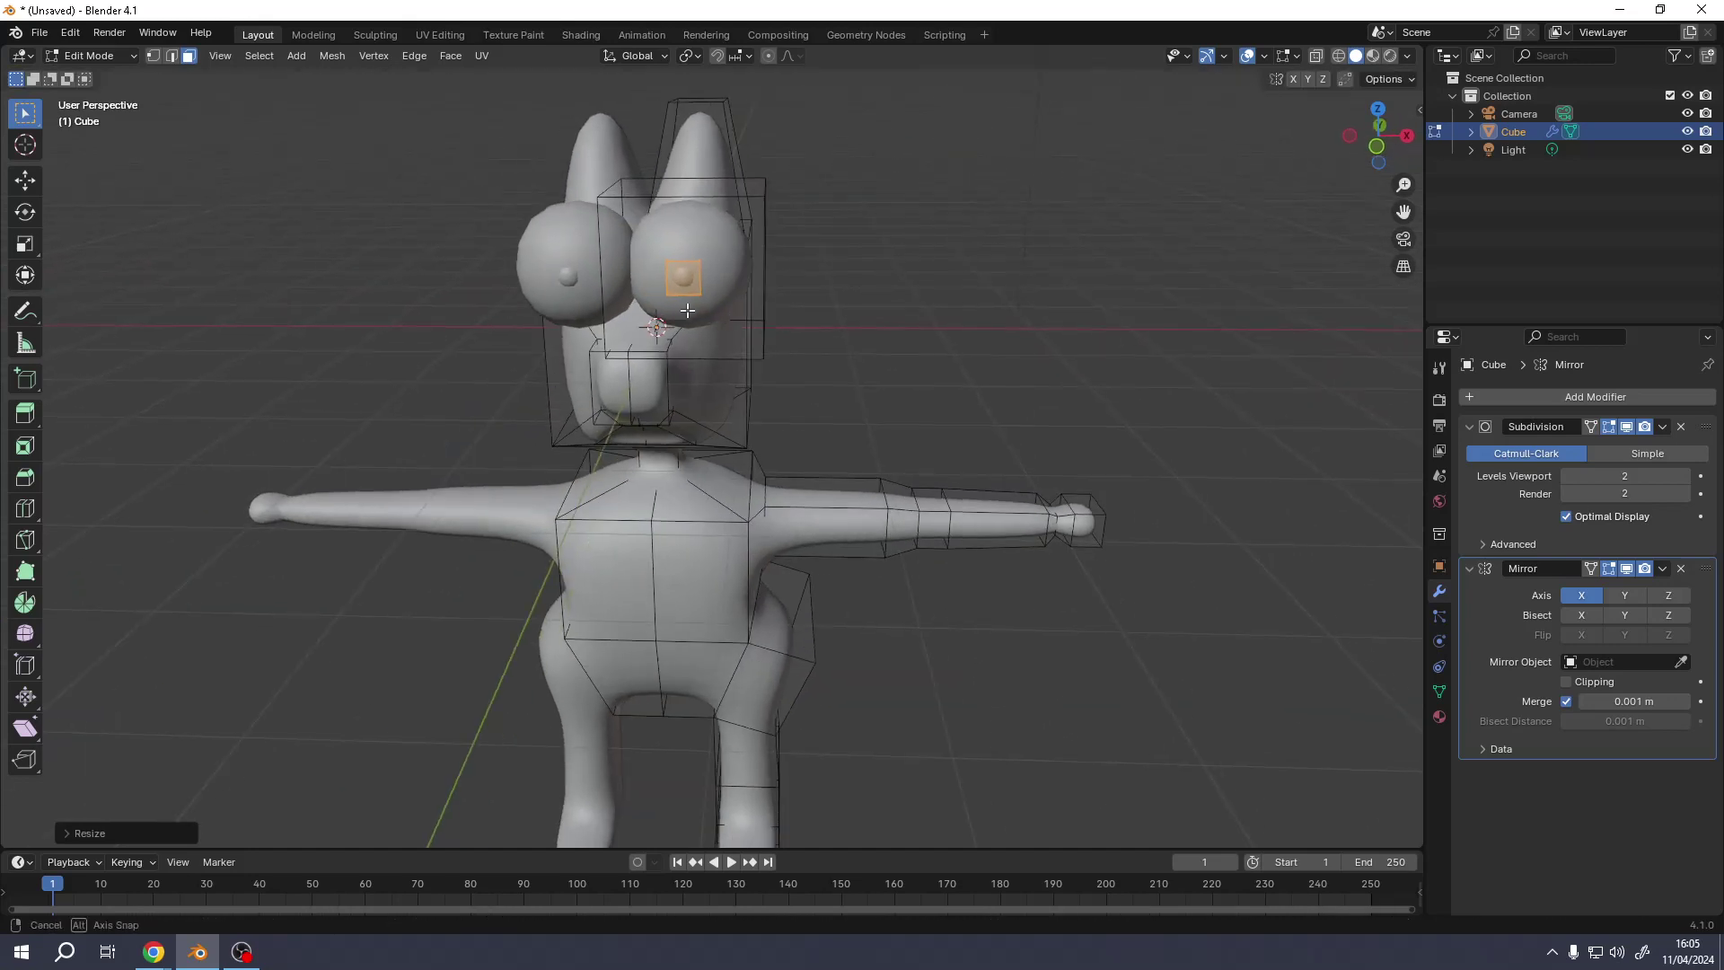
{"action": "key", "text": "g"}
{"action": "key", "text": "y"}
{"action": "key", "text": "x"}
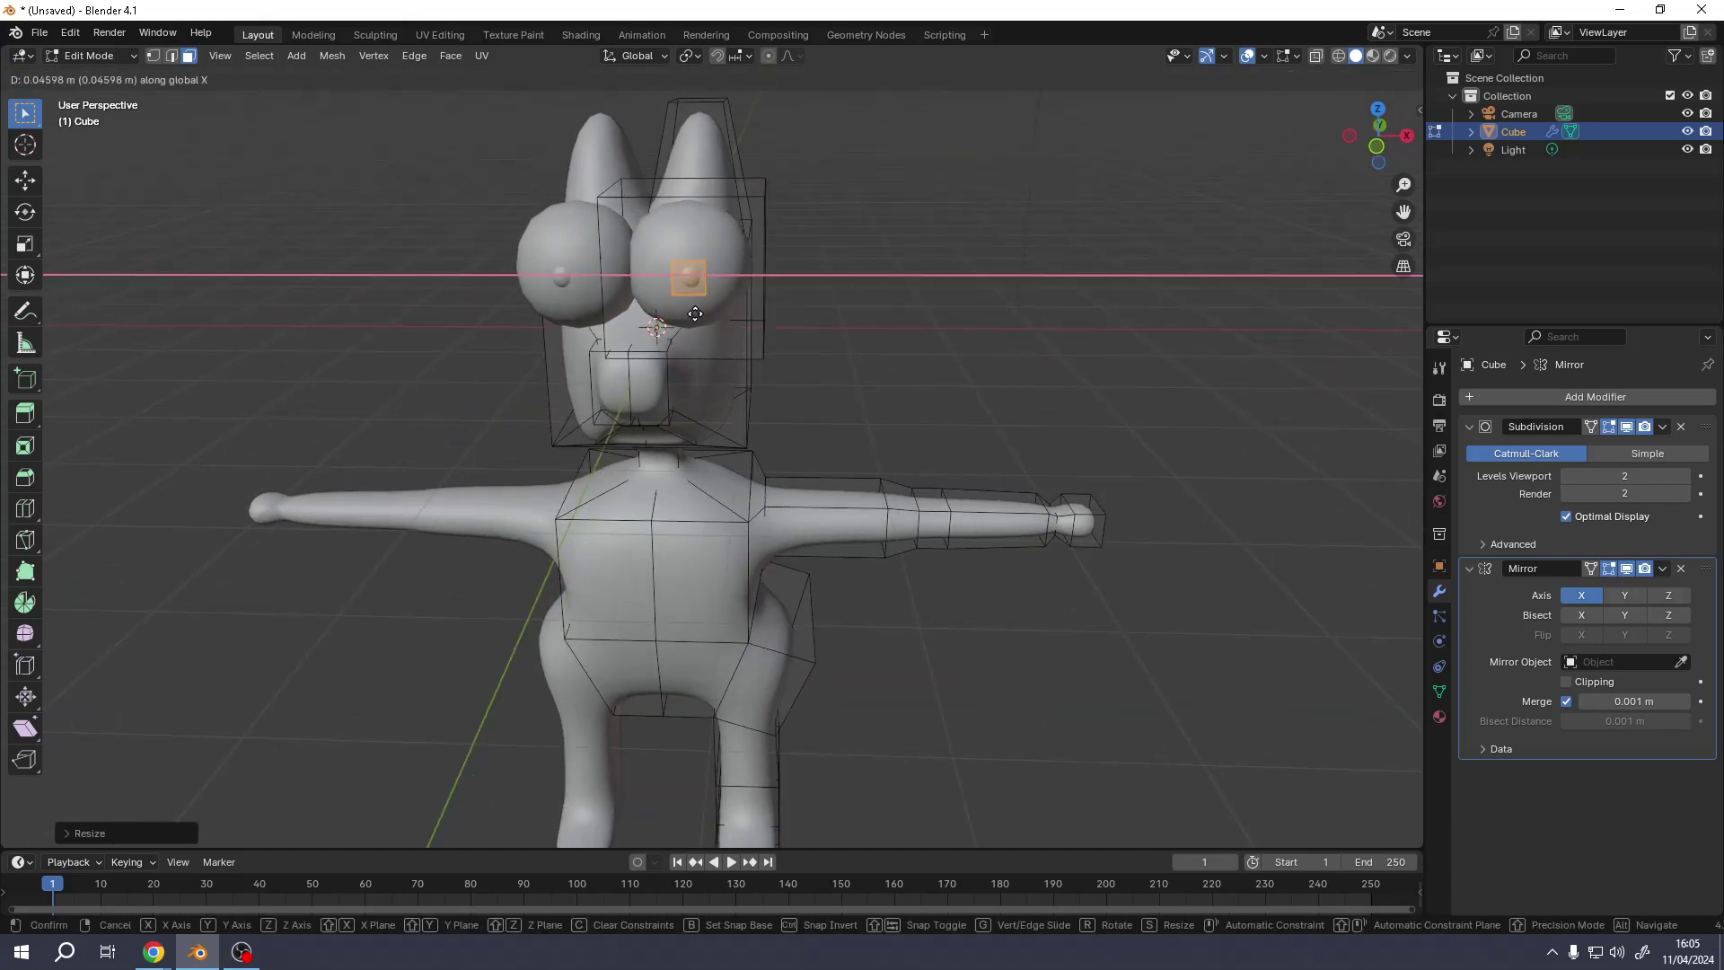
{"action": "left_click", "coordinate": [694, 321]}
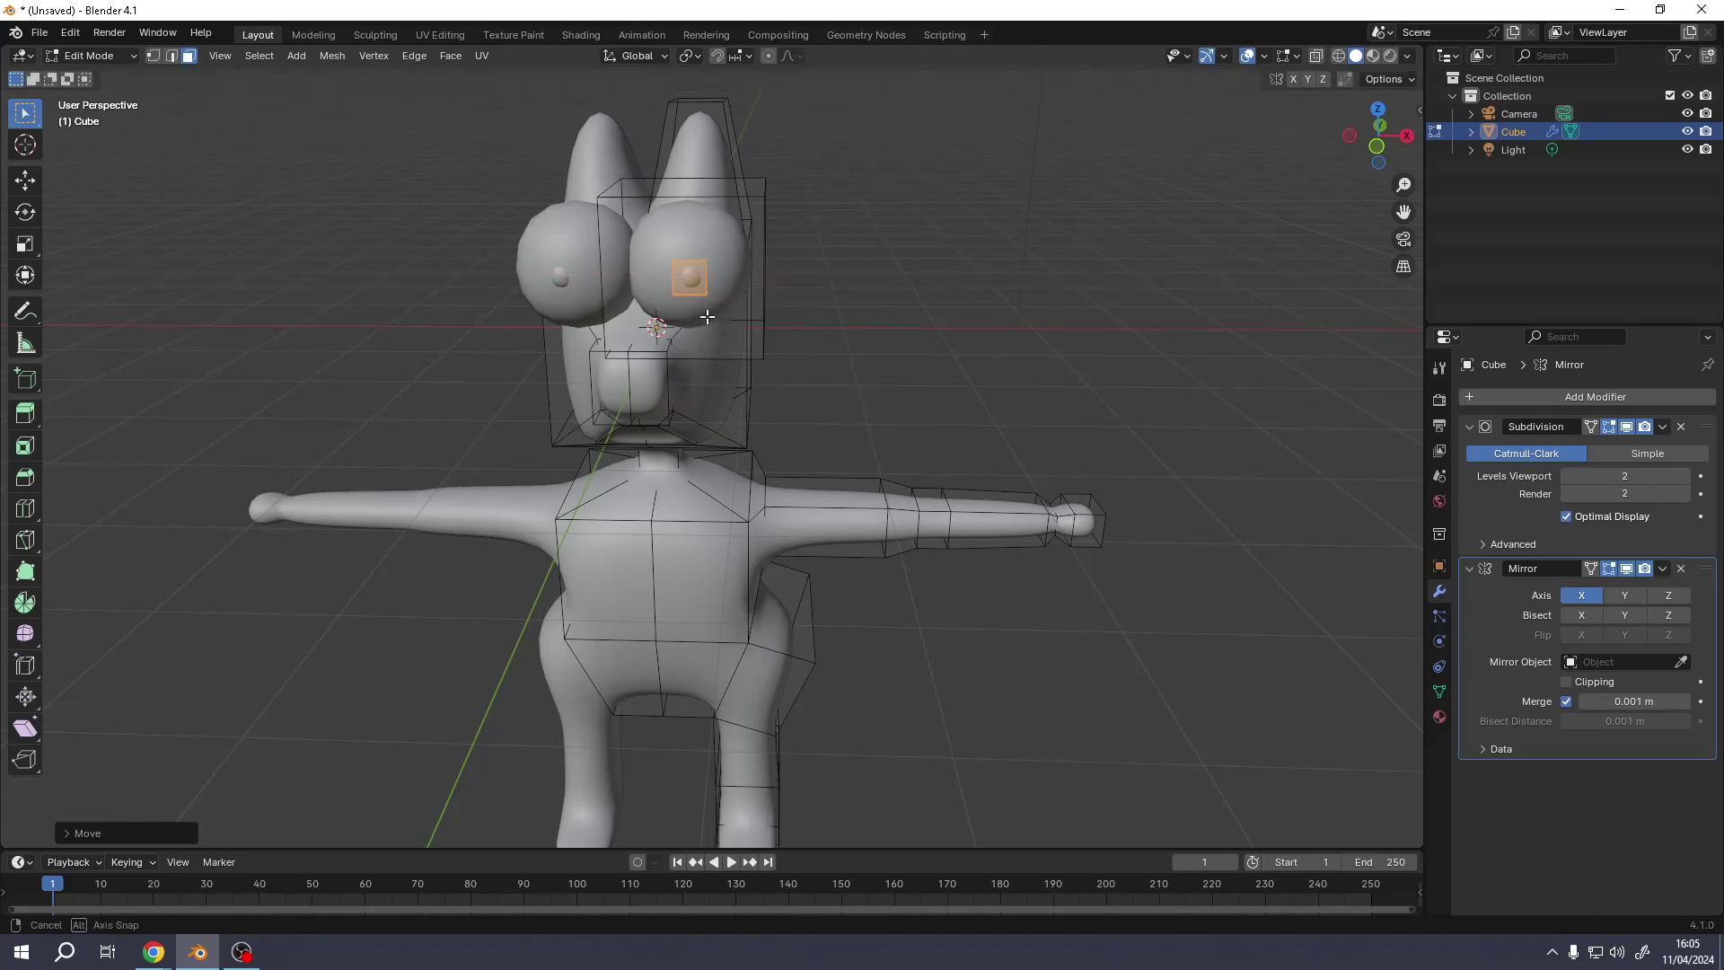
{"action": "middle_click_drag", "start_coordinate": [693, 320], "coordinate": [810, 428]}
- In Object Mode, name the character's material Fur, set its base color to orange-red, and show the viewport in Material Preview
{"action": "key", "text": "Tab"}
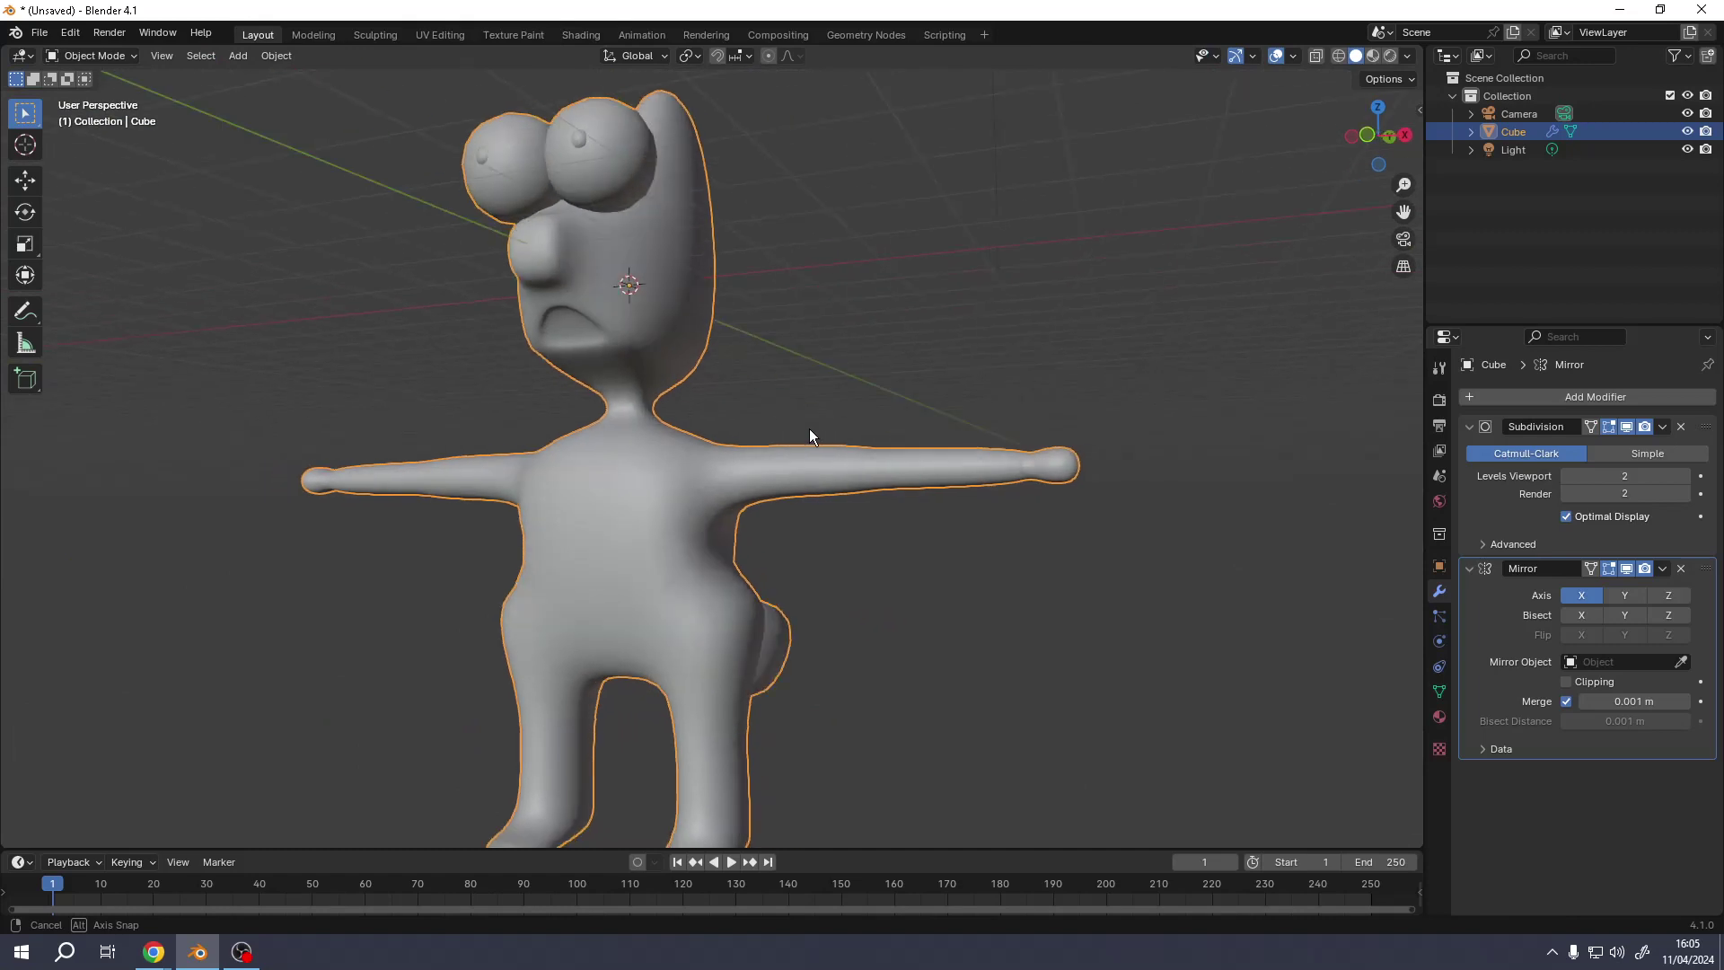
{"action": "left_click", "coordinate": [1439, 716]}
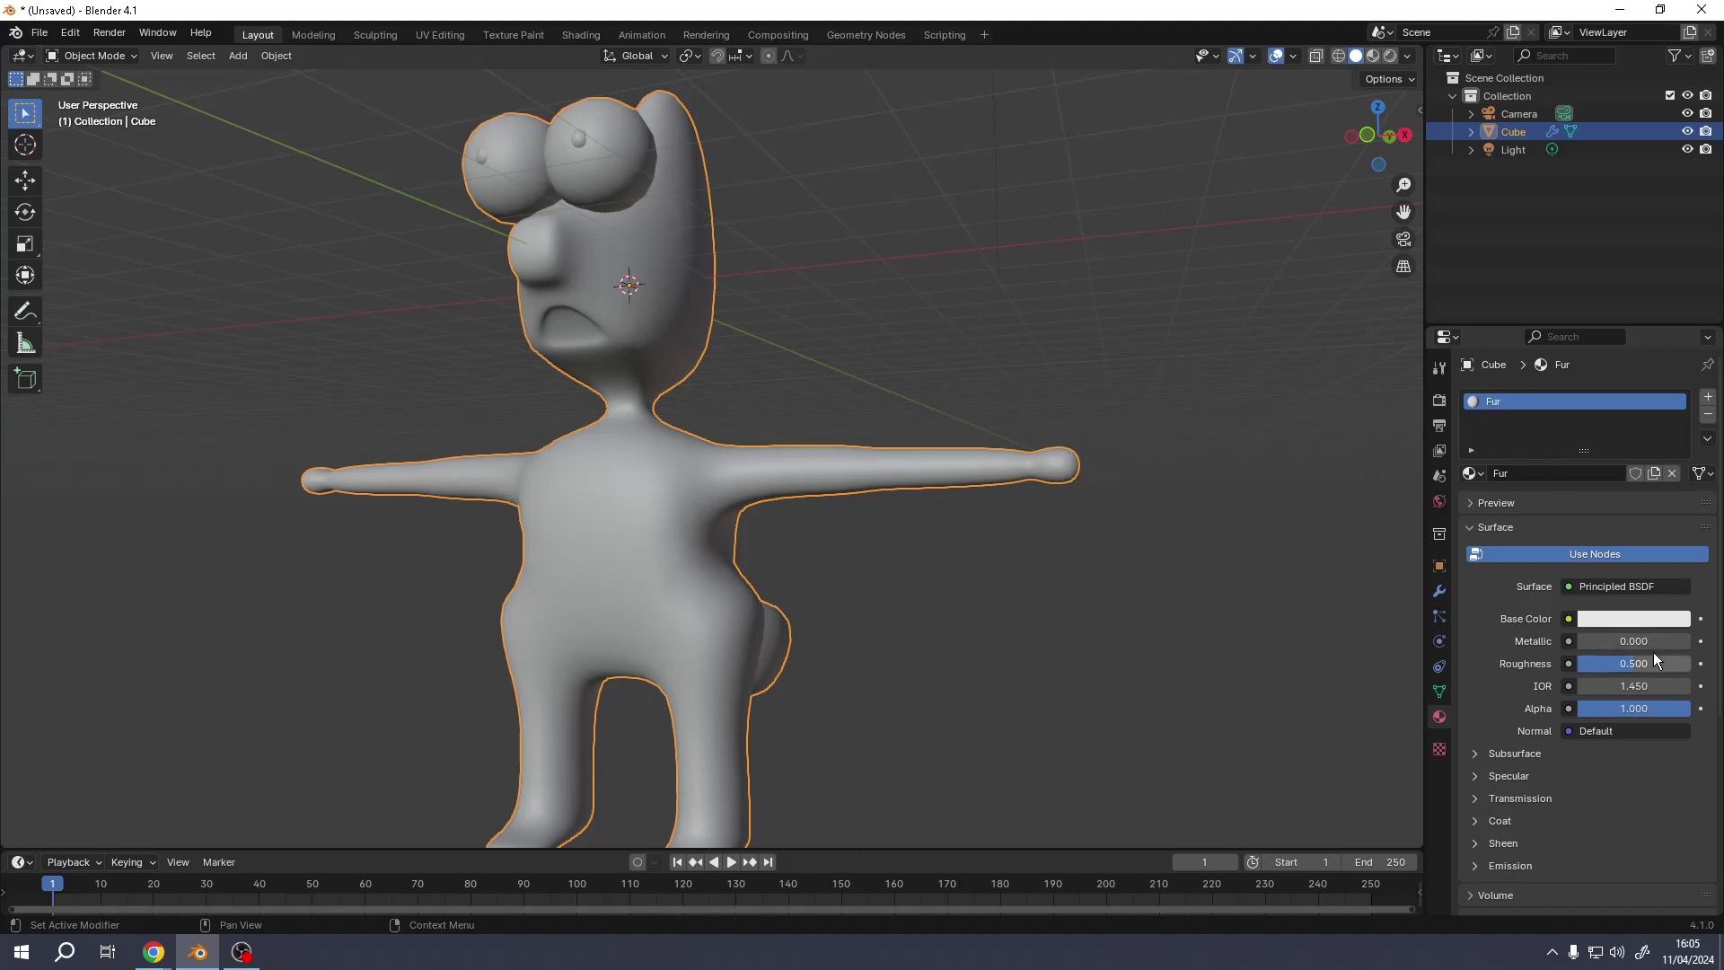
{"action": "left_click", "coordinate": [1638, 619]}
{"action": "left_click_drag", "start_coordinate": [1573, 455], "coordinate": [1556, 490]}
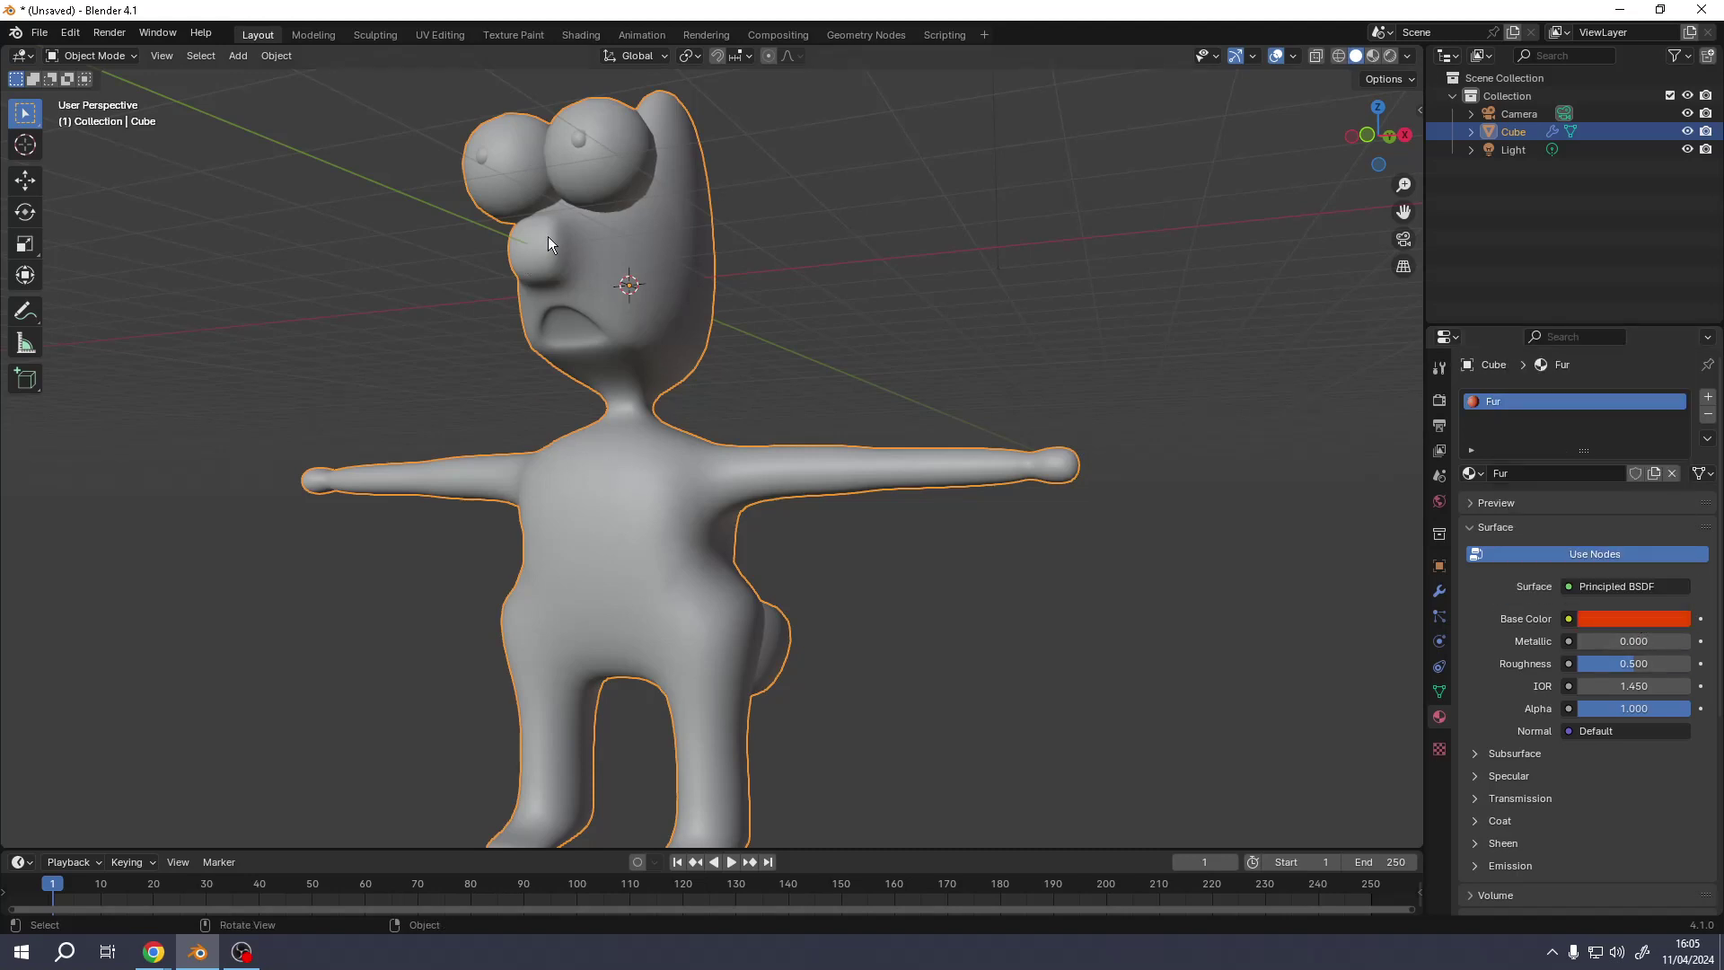
{"action": "left_click", "coordinate": [1376, 57]}
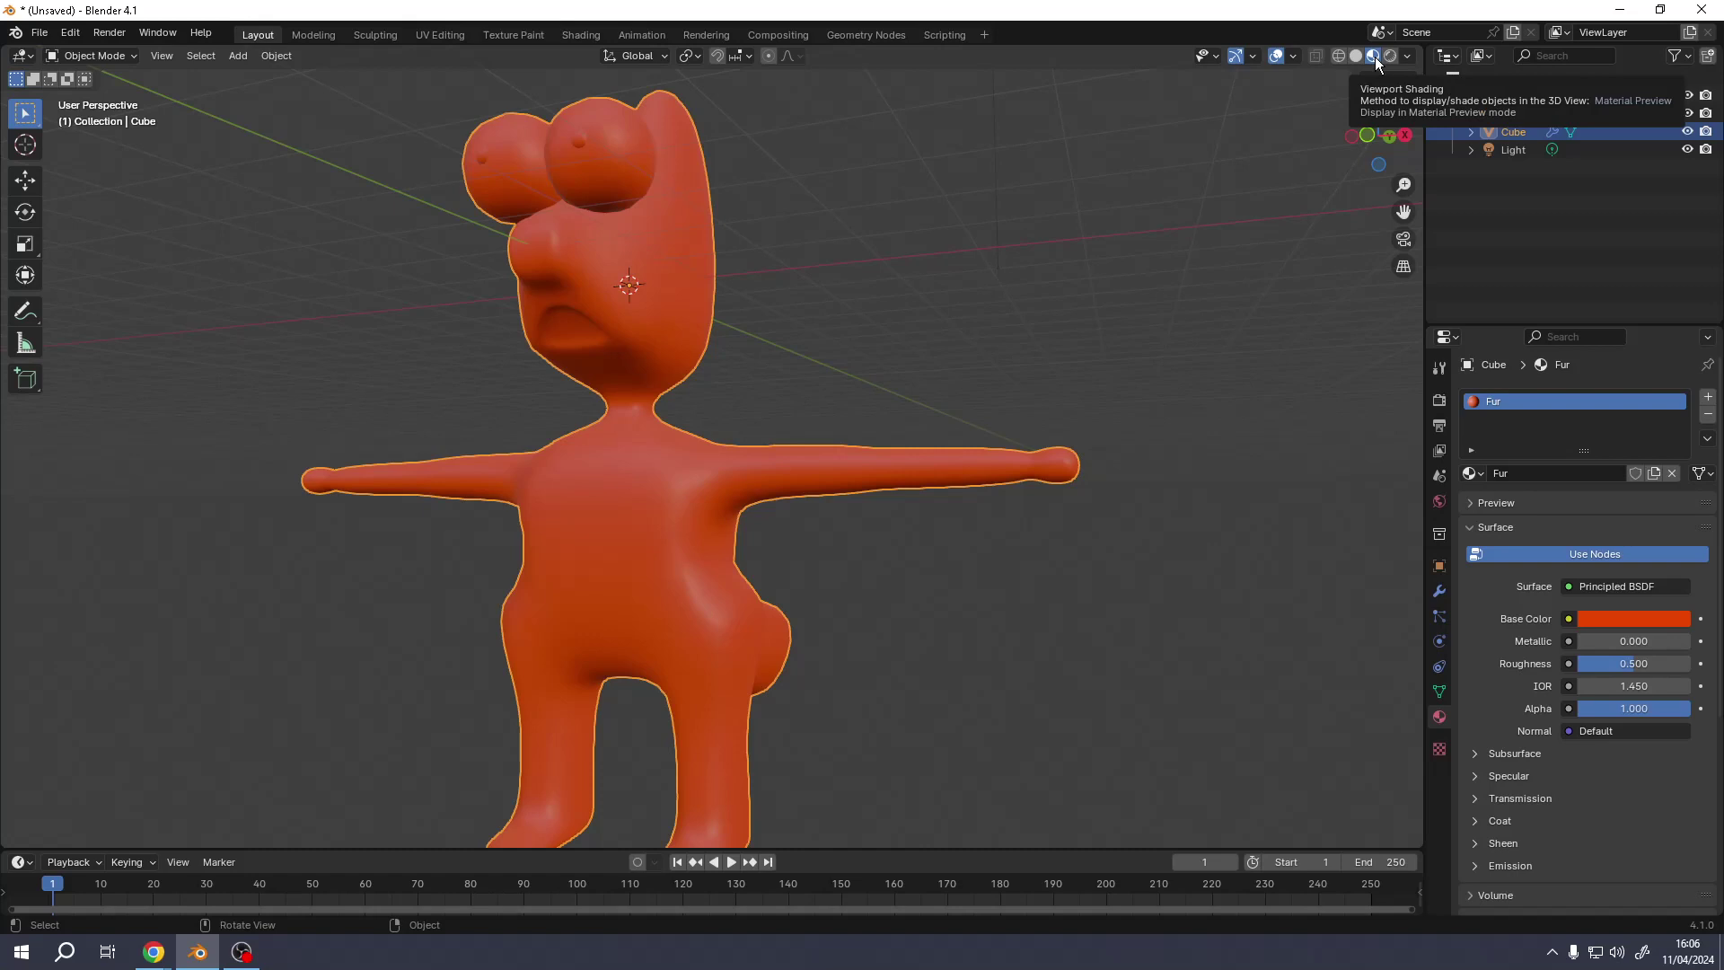
- Darken the Fur material's base color to a deep red-brown with a Value of 0.174
{"action": "left_click", "coordinate": [1646, 615]}
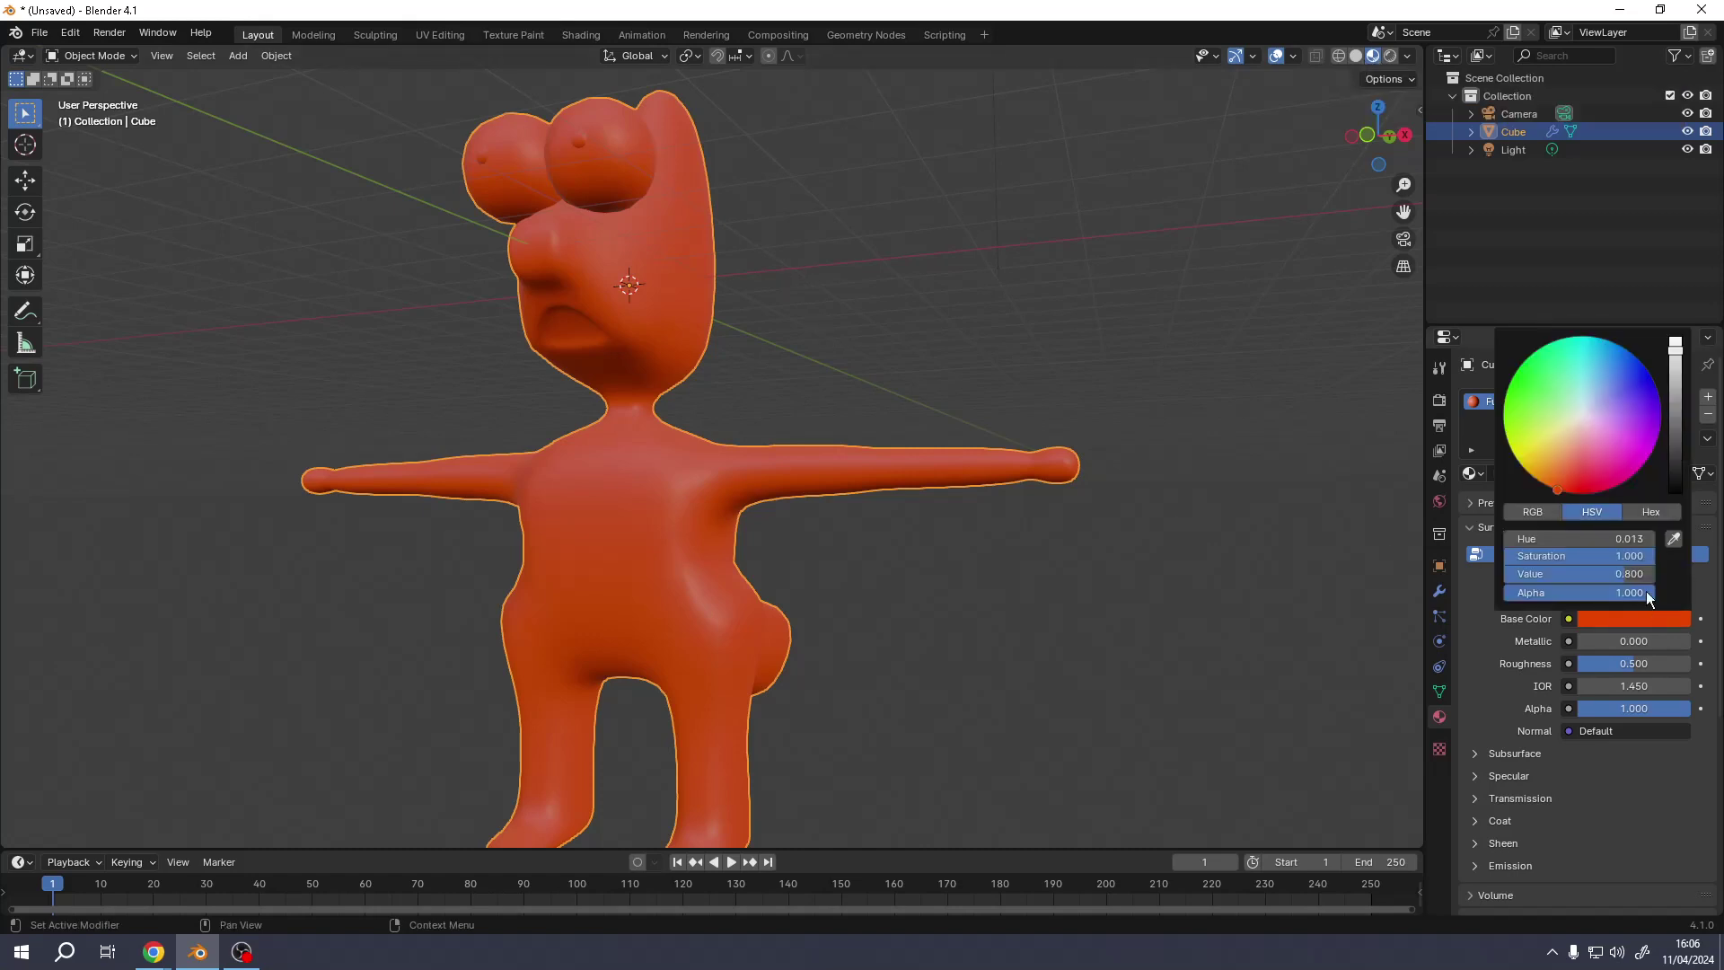
{"action": "left_click_drag", "start_coordinate": [1676, 344], "coordinate": [1675, 425]}
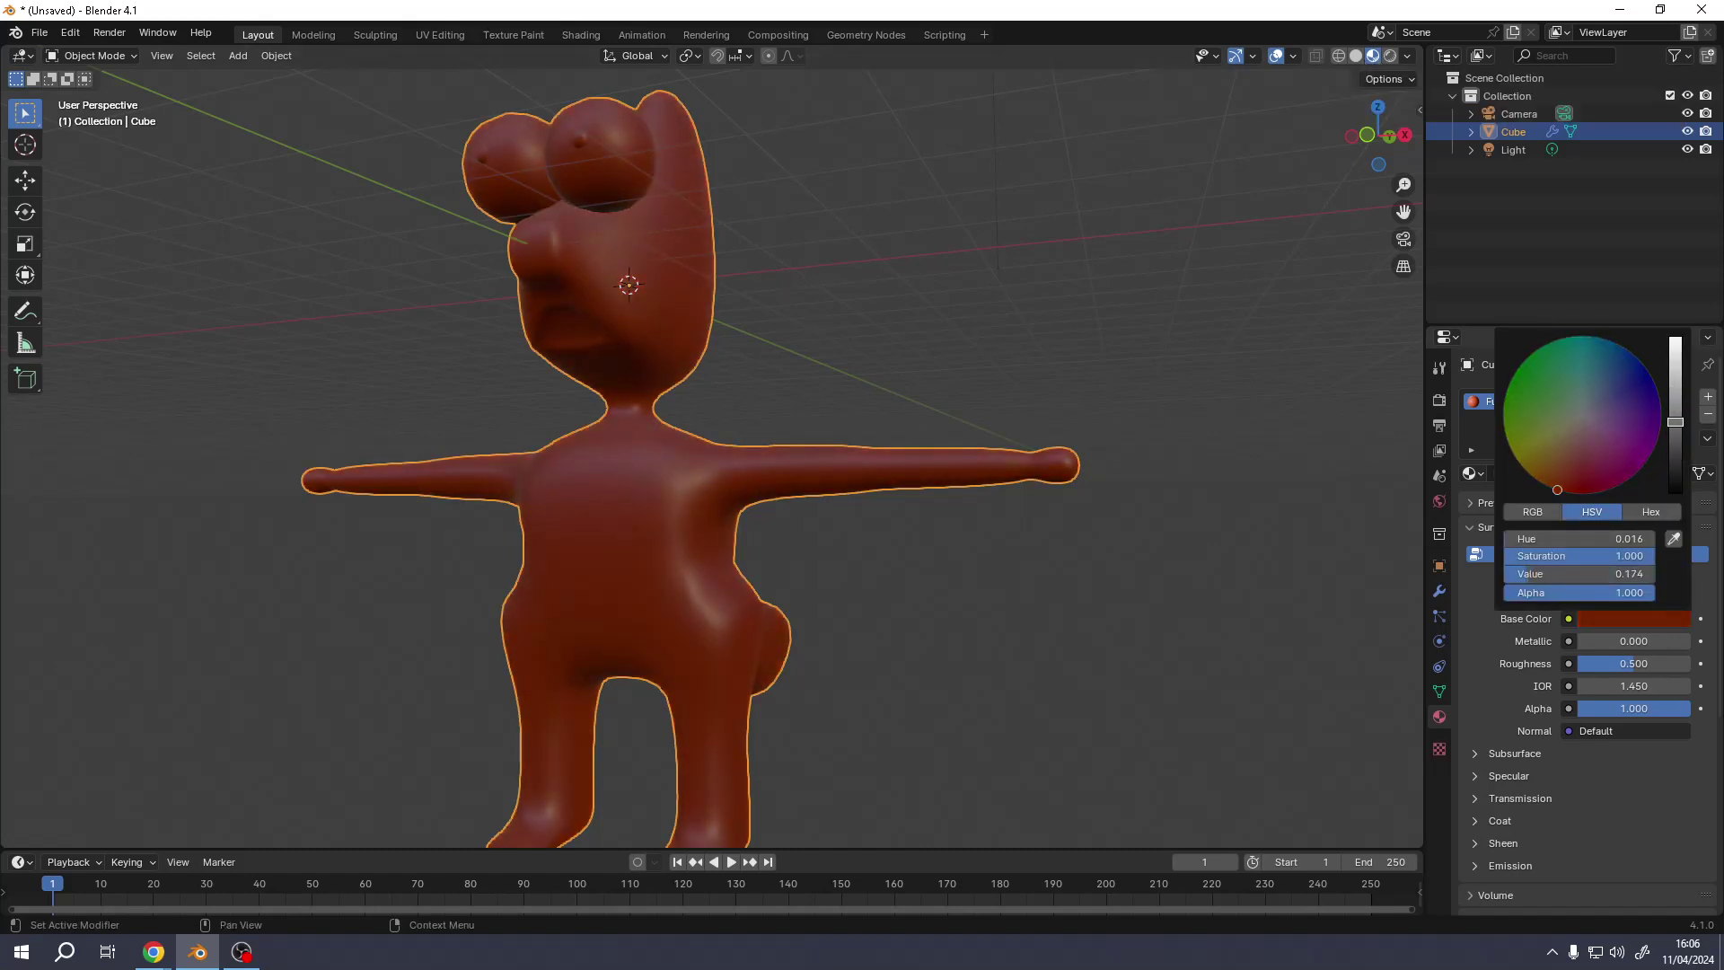
{"action": "middle_click_drag", "start_coordinate": [799, 450], "coordinate": [499, 289]}
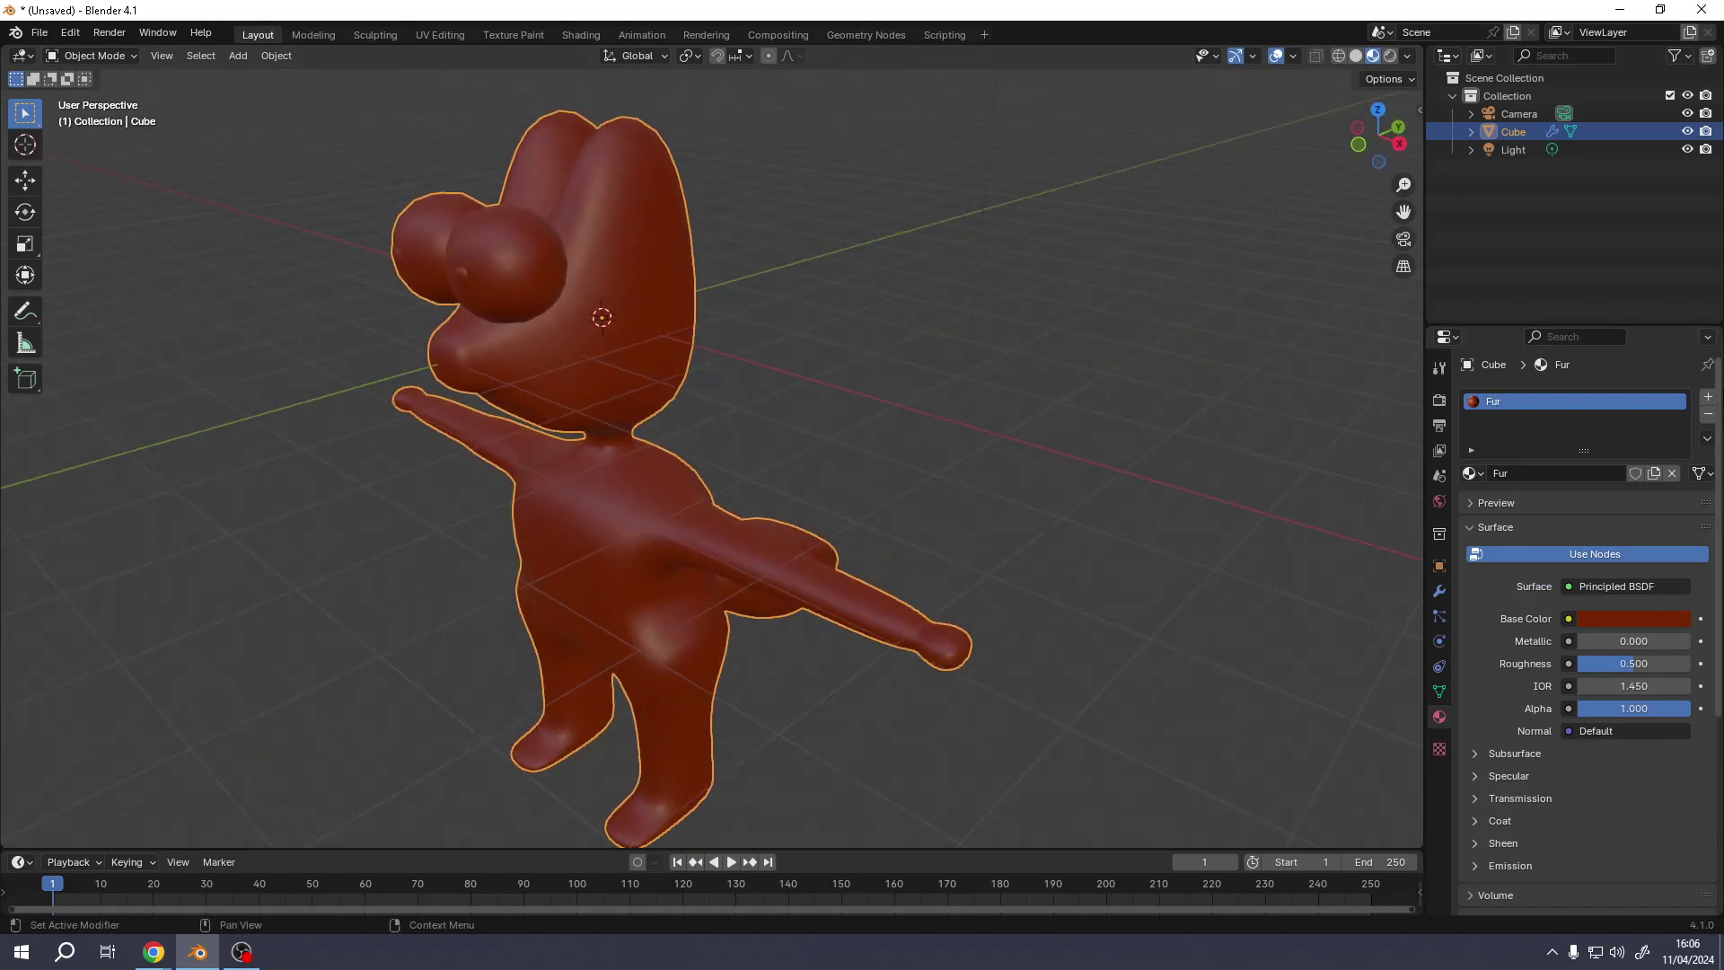
- Add a second material slot with a new material named Eyes
{"action": "left_click", "coordinate": [1707, 396]}
{"action": "left_click", "coordinate": [1578, 509]}
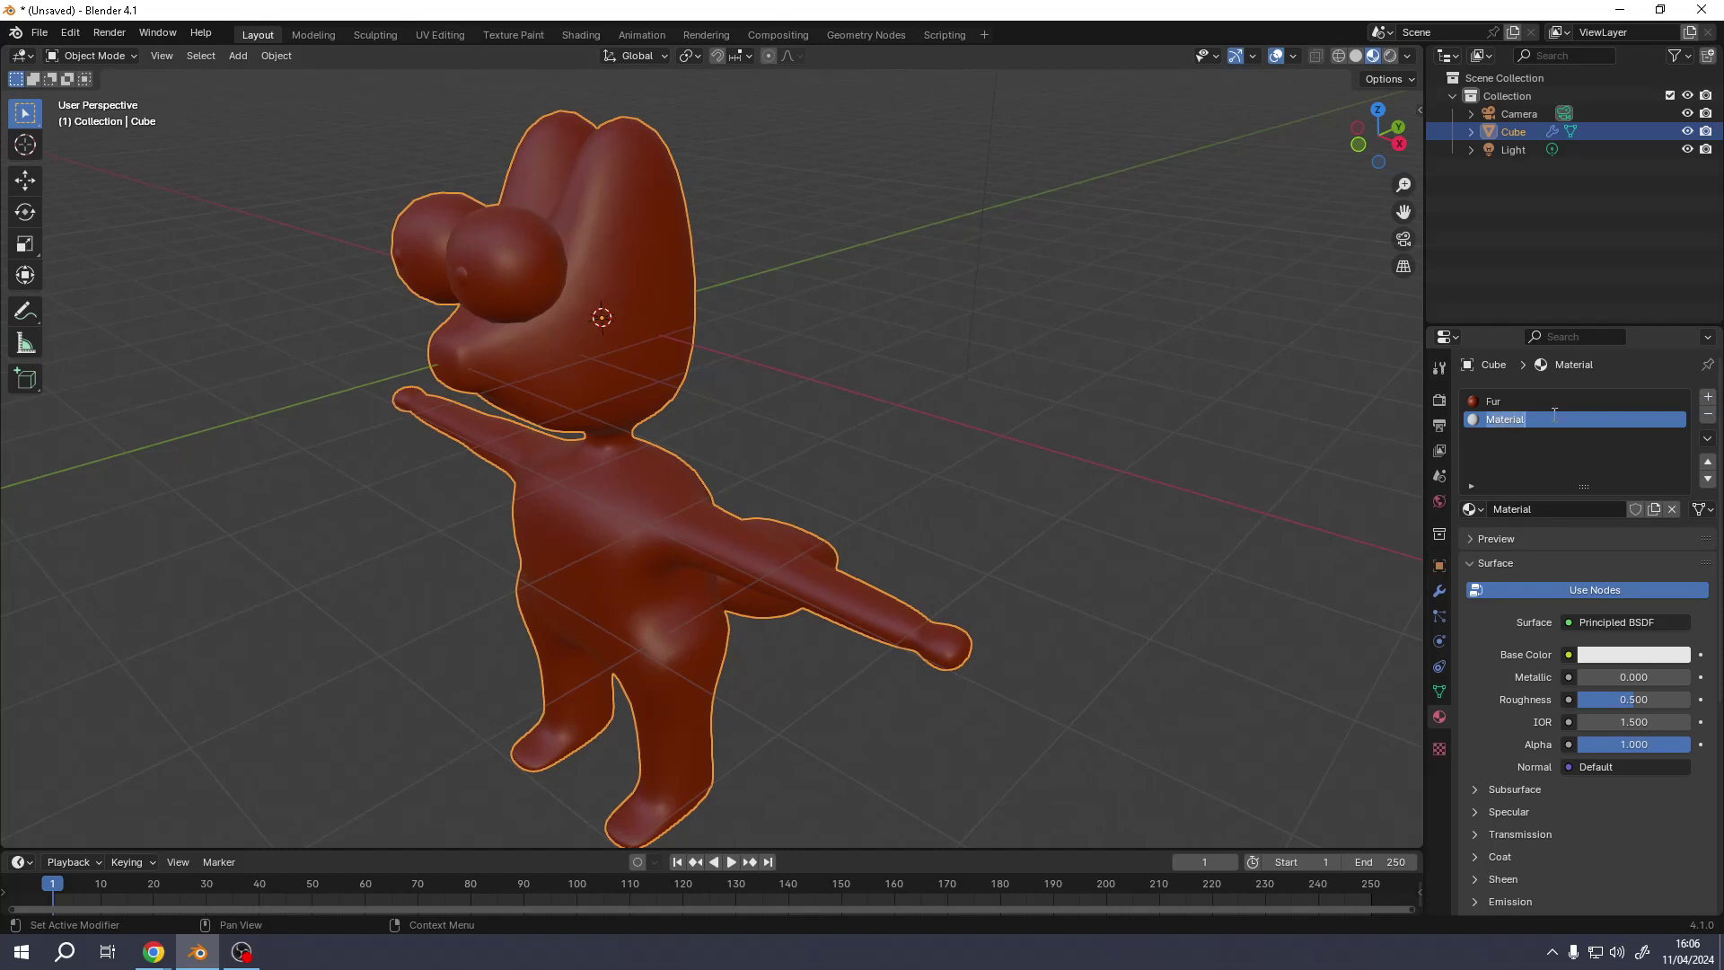
{"action": "type", "text": "Eyes"}
{"action": "key", "text": "Return"}
- In Edit Mode, select all linked faces of the eye cube and assign the Eyes material to them
{"action": "key", "text": "Tab"}
{"action": "left_click", "coordinate": [521, 251]}
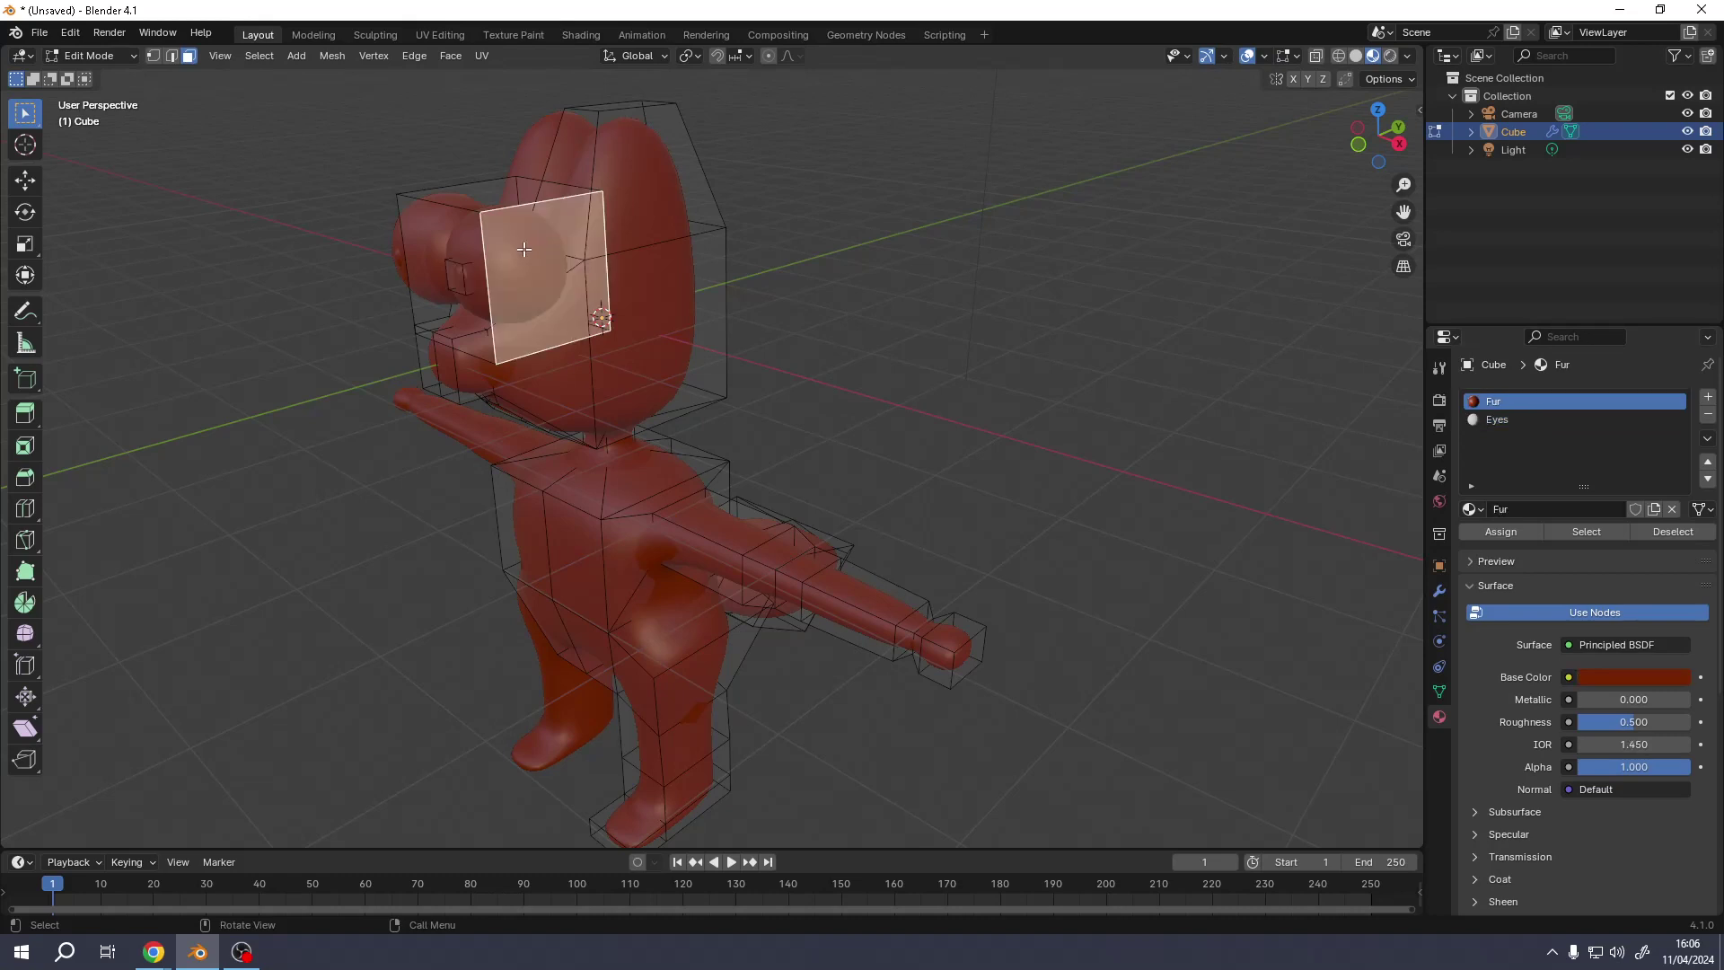
{"action": "middle_click_drag", "start_coordinate": [522, 251], "coordinate": [875, 277]}
{"action": "scroll", "coordinate": [557, 261], "scroll_direction": "up", "scroll_amount": 5}
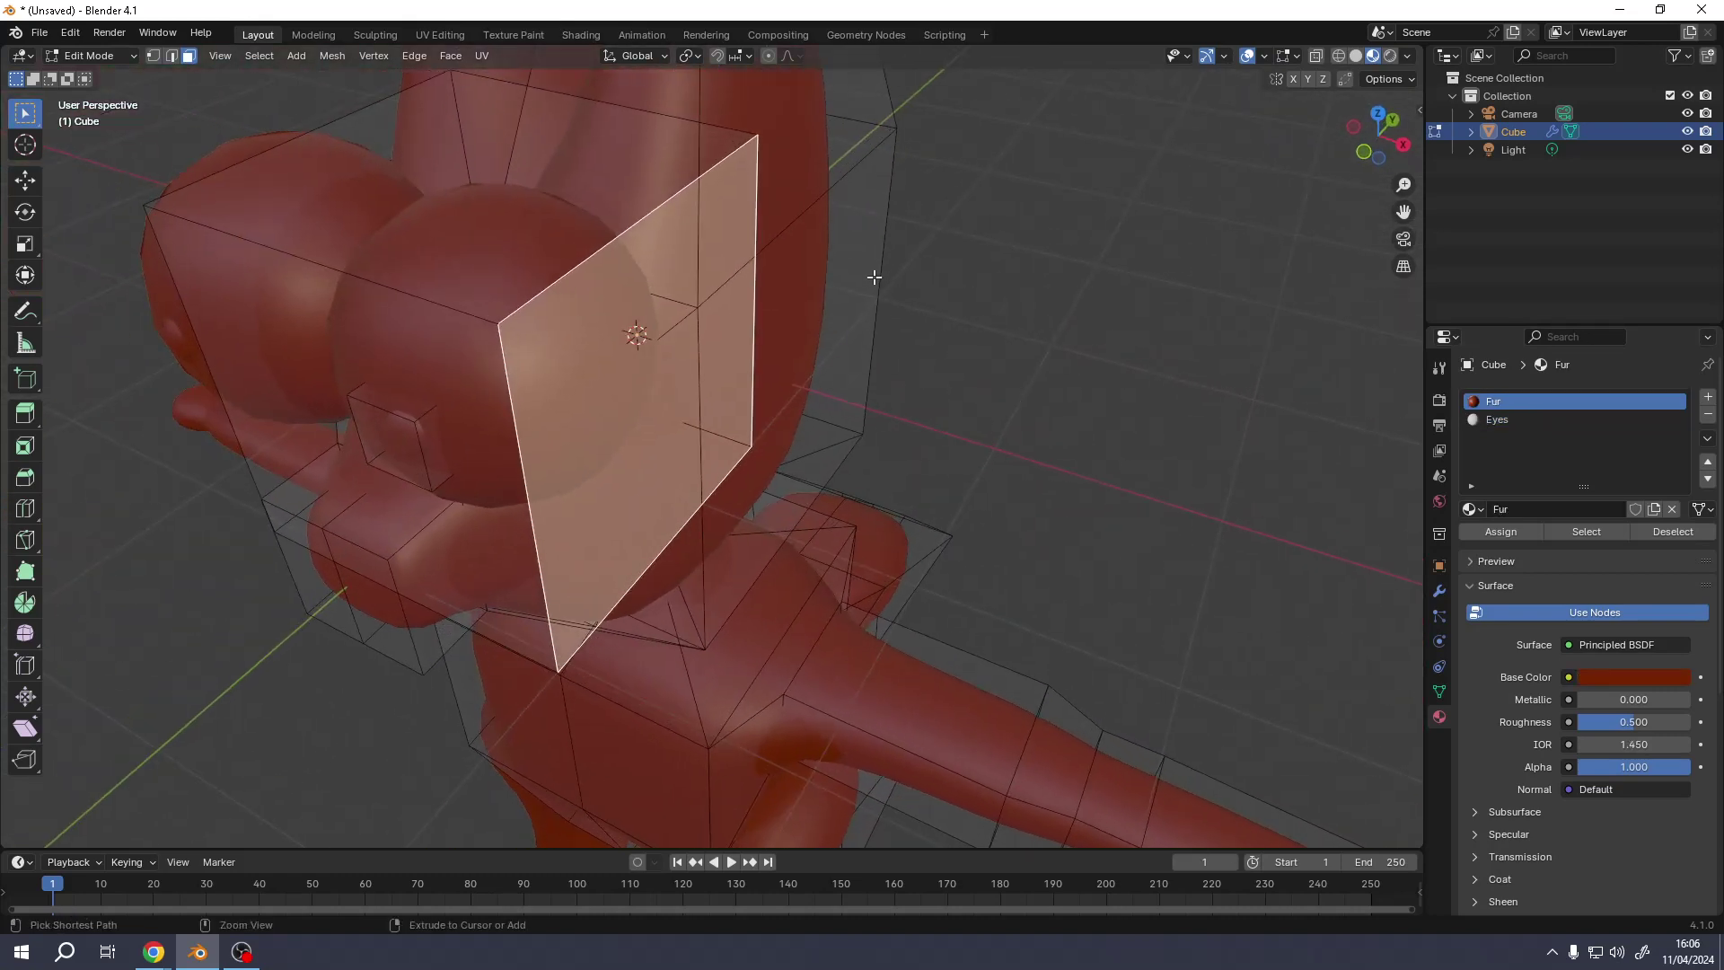
{"action": "key", "text": "ctrl+l"}
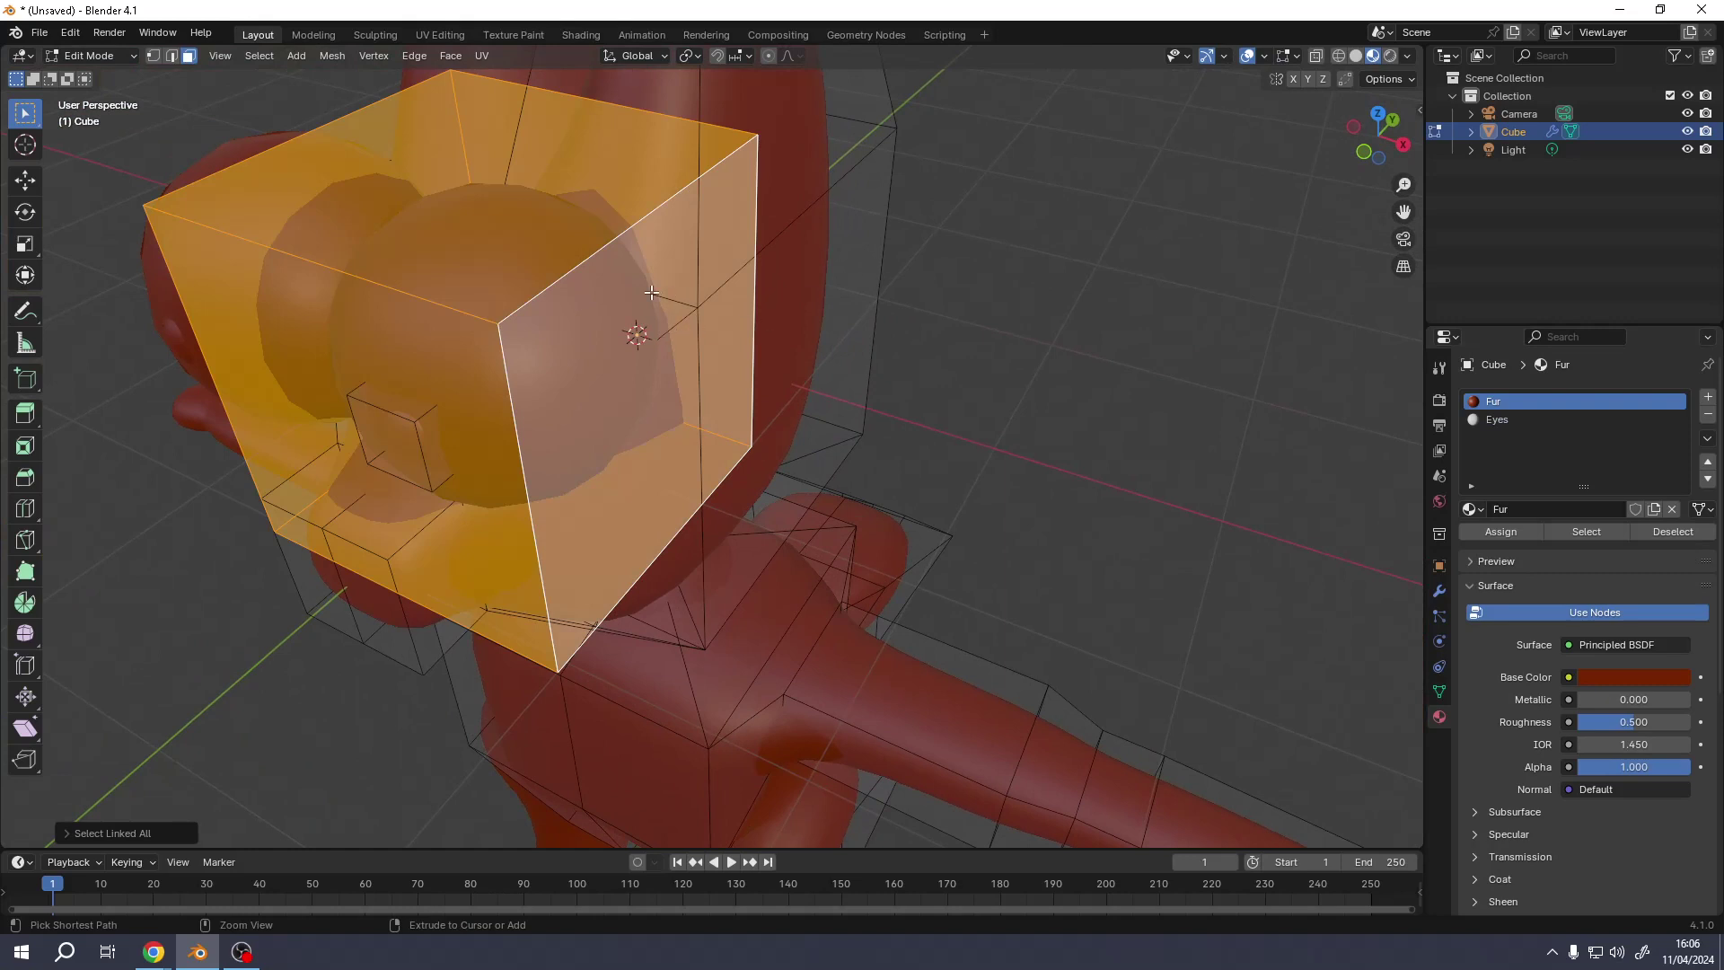
{"action": "left_click", "coordinate": [1501, 420]}
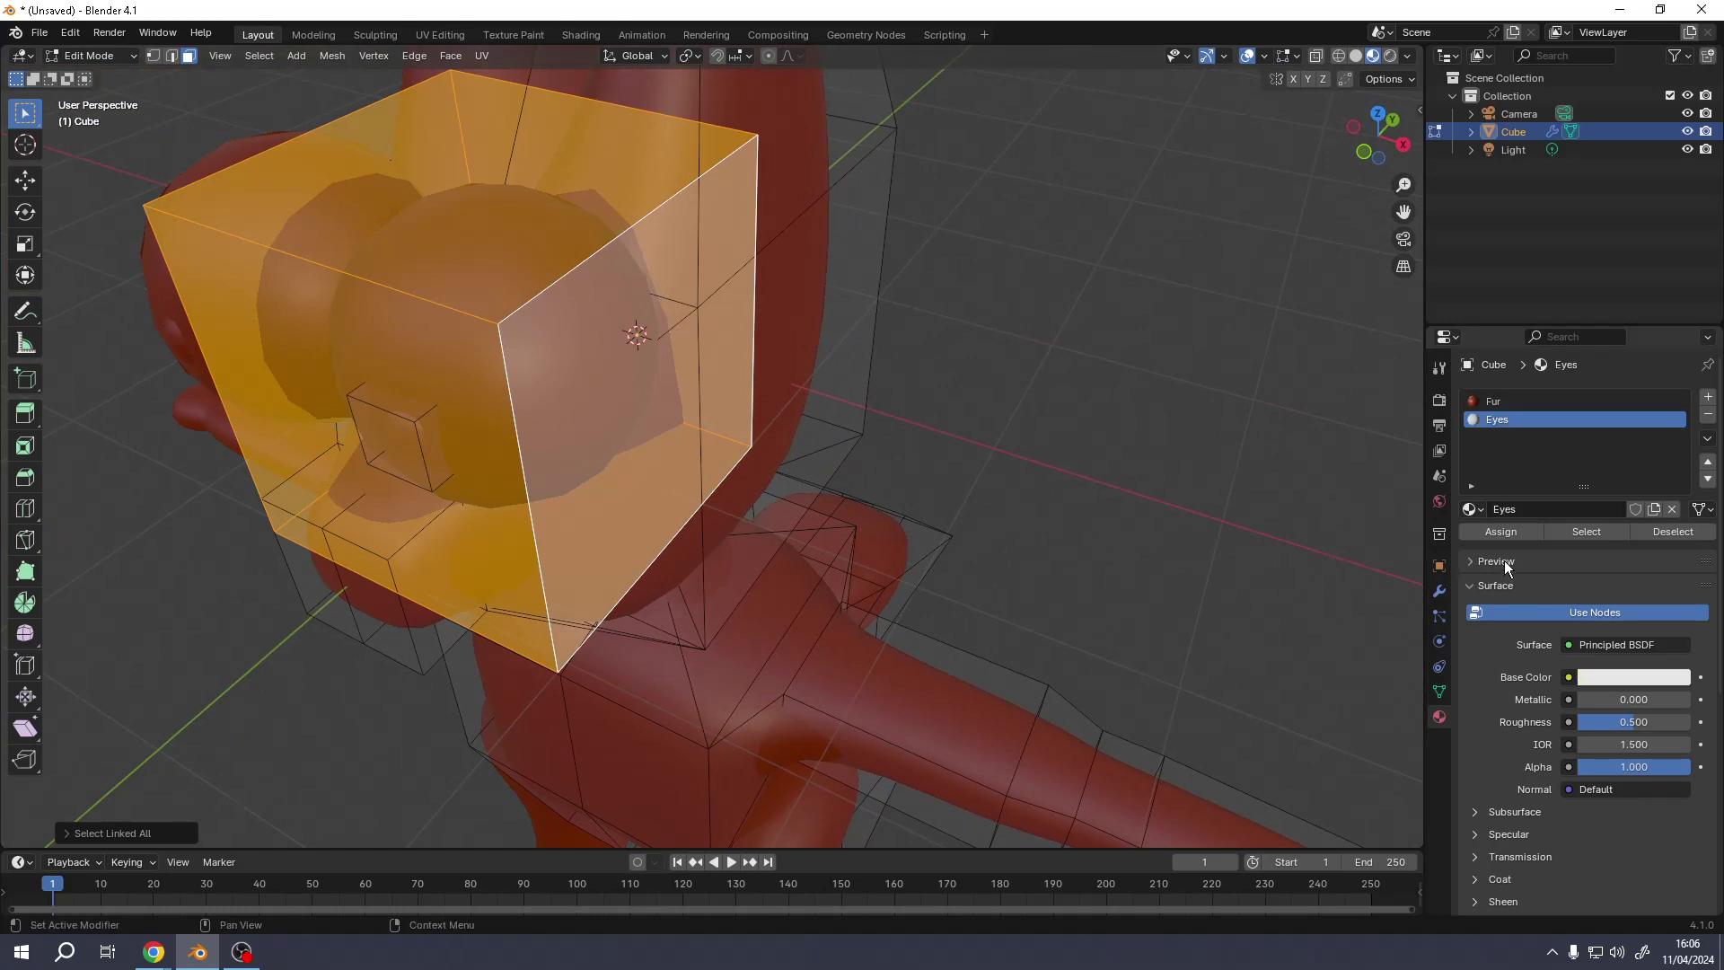
{"action": "left_click", "coordinate": [1500, 532]}
{"action": "key", "text": "alt+a"}
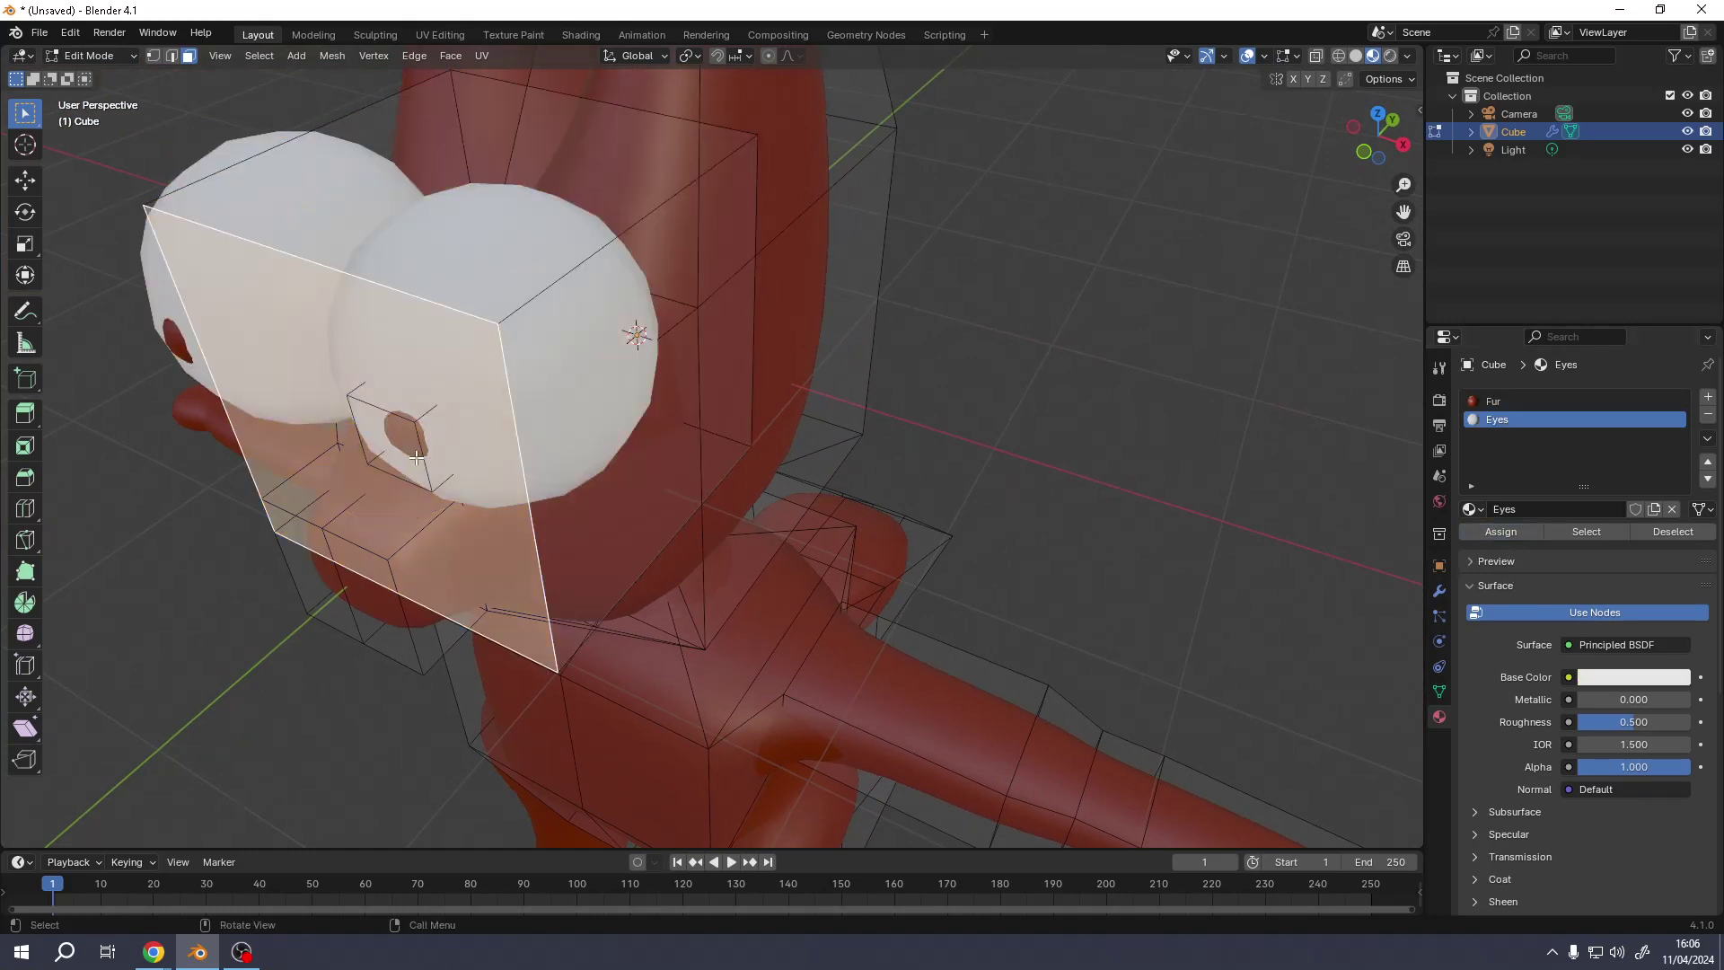
- Select all linked faces of the small pupil cube using Wireframe shading, and return to Material Preview
{"action": "middle_click_drag", "start_coordinate": [386, 447], "coordinate": [737, 357]}
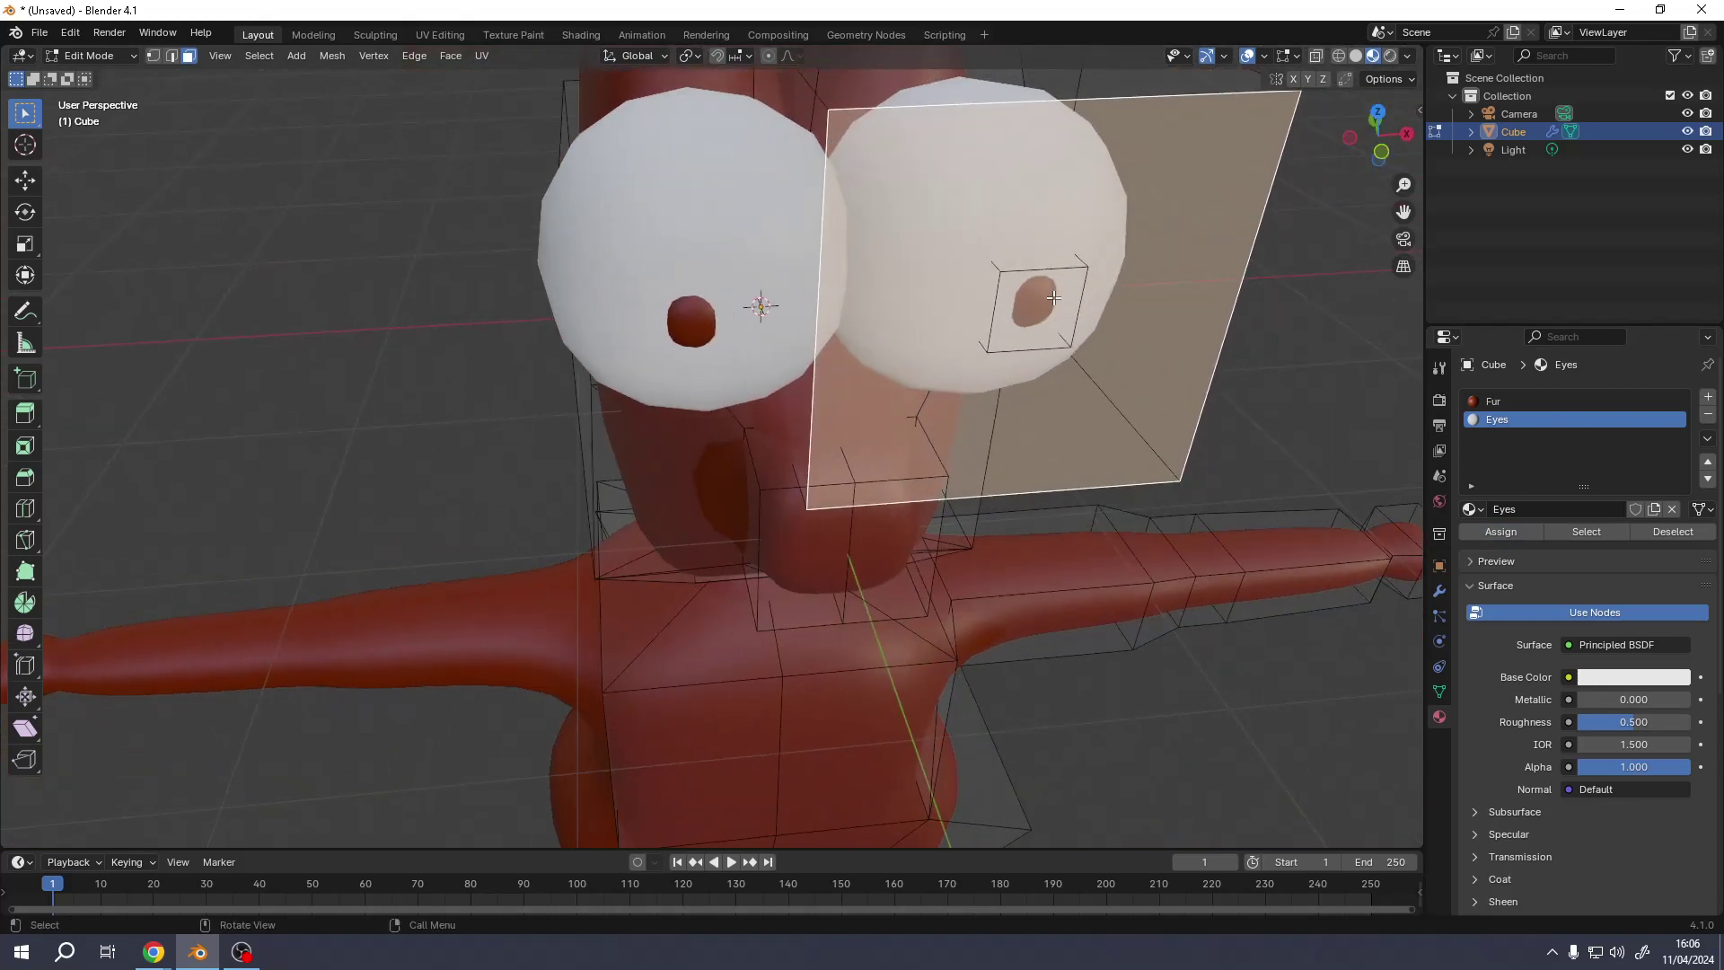
{"action": "scroll", "coordinate": [945, 360], "scroll_direction": "down", "scroll_amount": 3}
{"action": "middle_click_drag", "start_coordinate": [878, 373], "coordinate": [483, 286]}
{"action": "middle_click_drag", "start_coordinate": [360, 254], "coordinate": [675, 317]}
{"action": "left_click", "coordinate": [736, 349]}
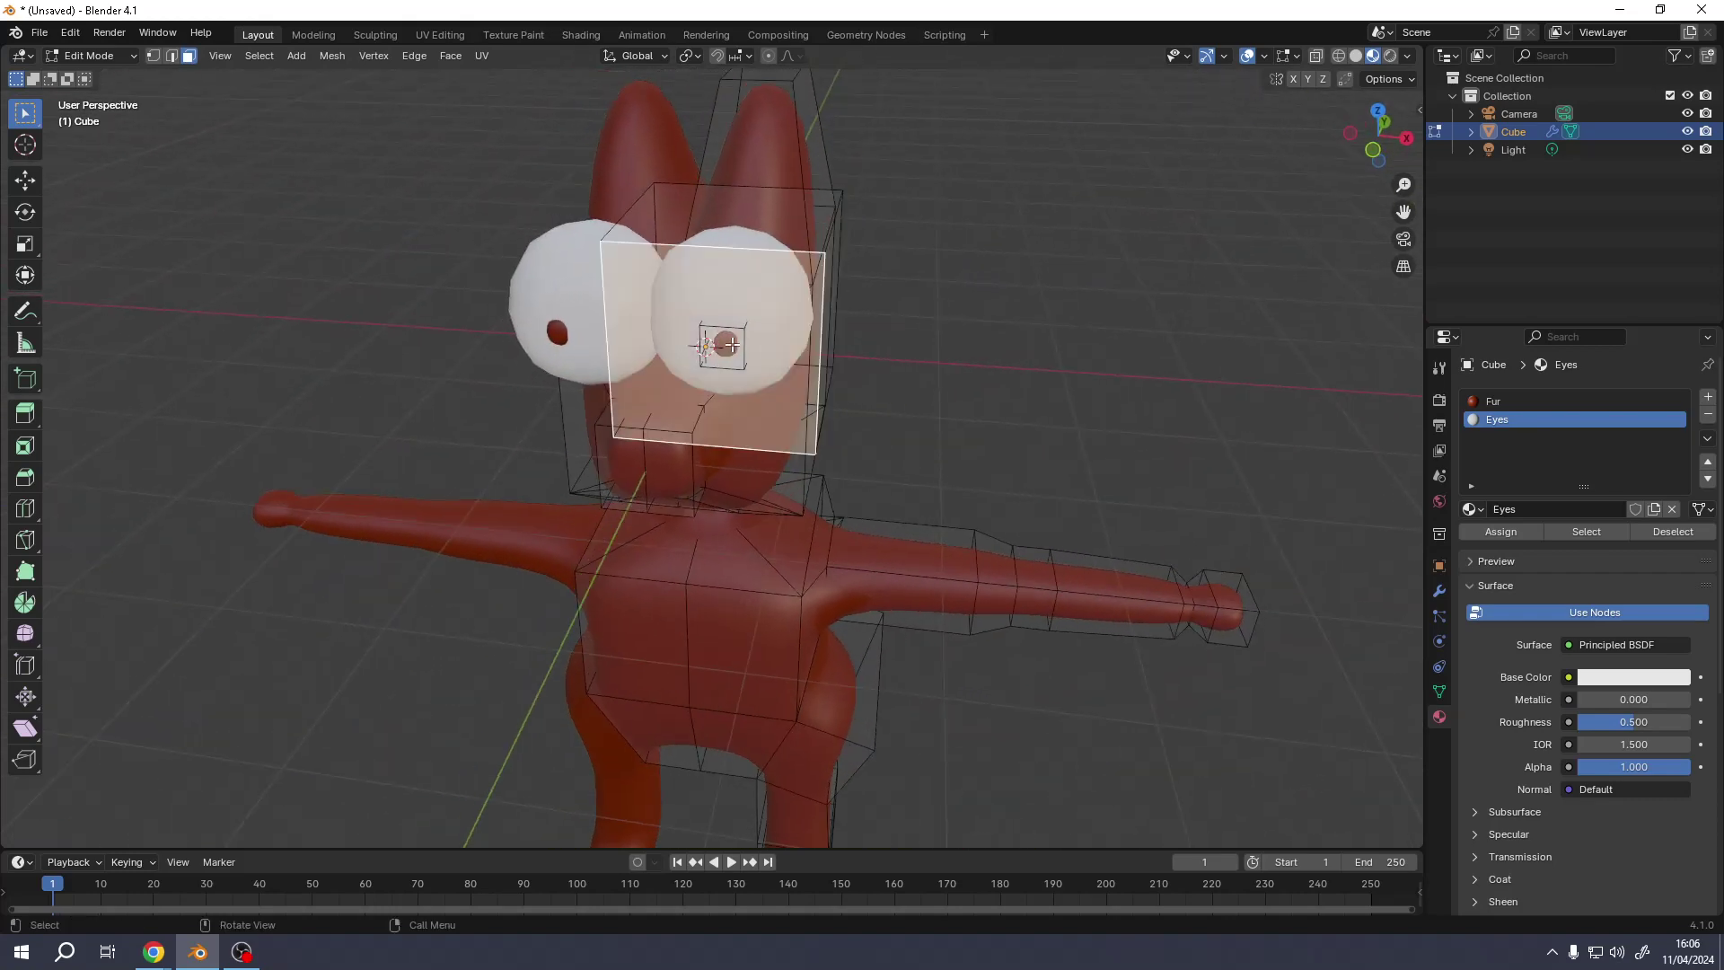
{"action": "key", "text": "z"}
{"action": "left_click", "coordinate": [611, 345]}
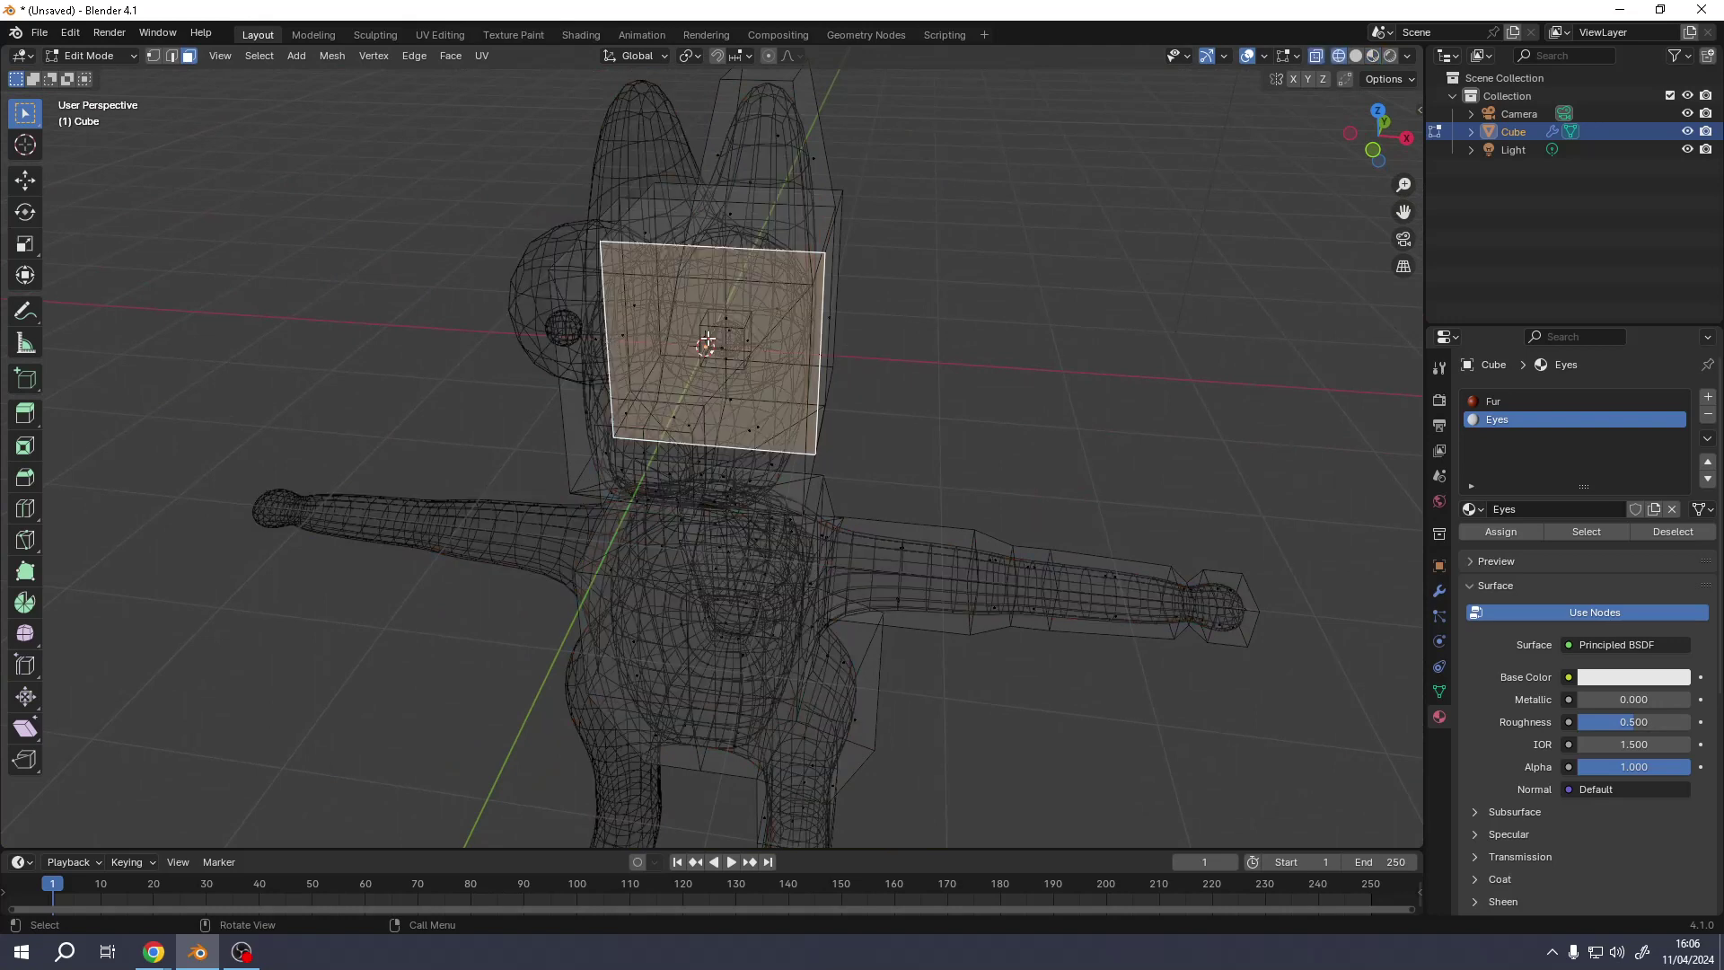
{"action": "left_click", "coordinate": [726, 349]}
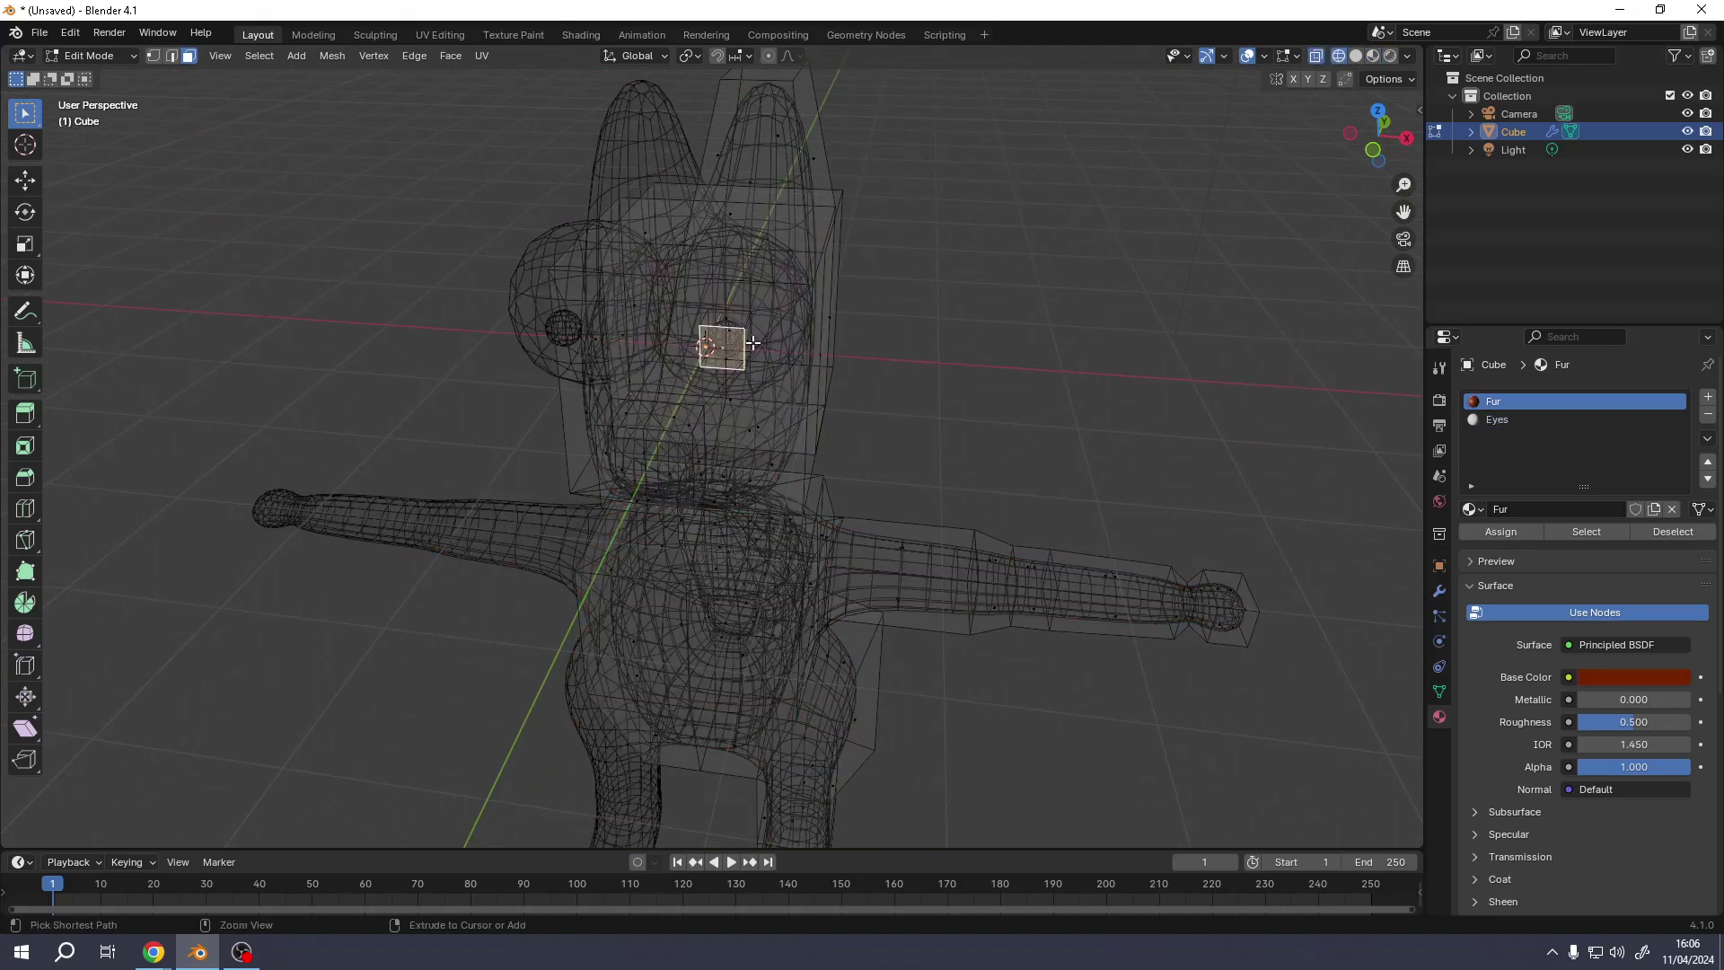
{"action": "key", "text": "ctrl+l"}
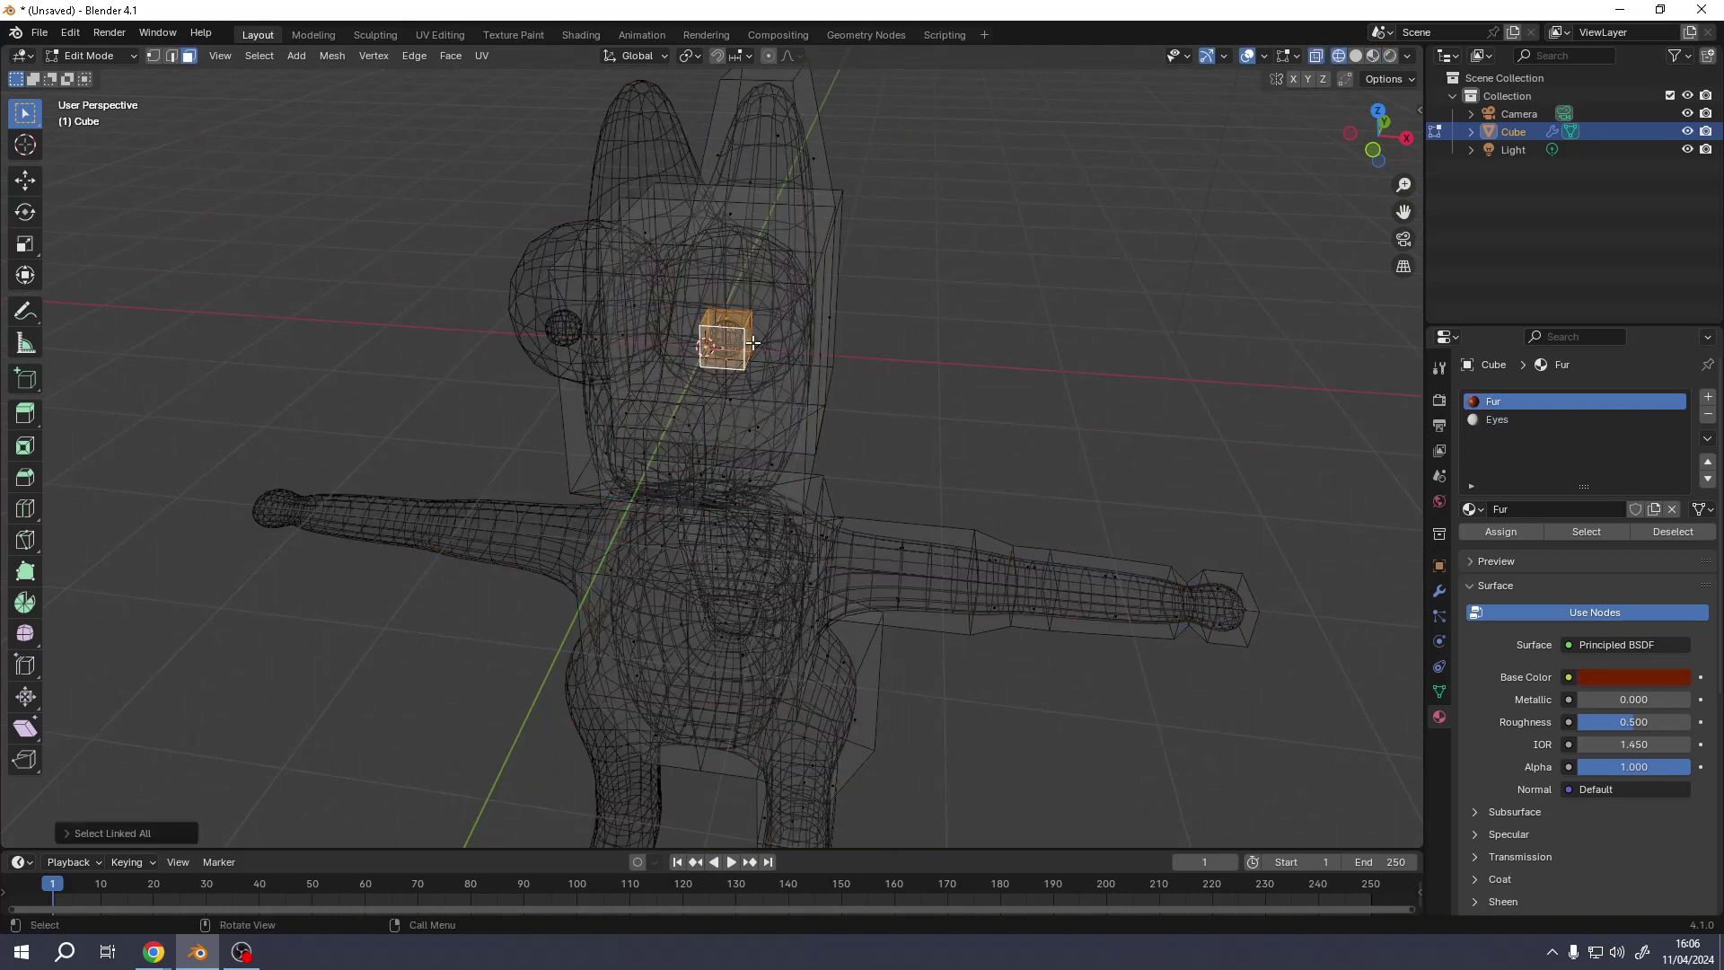
{"action": "key", "text": "z"}
{"action": "left_click", "coordinate": [767, 449]}
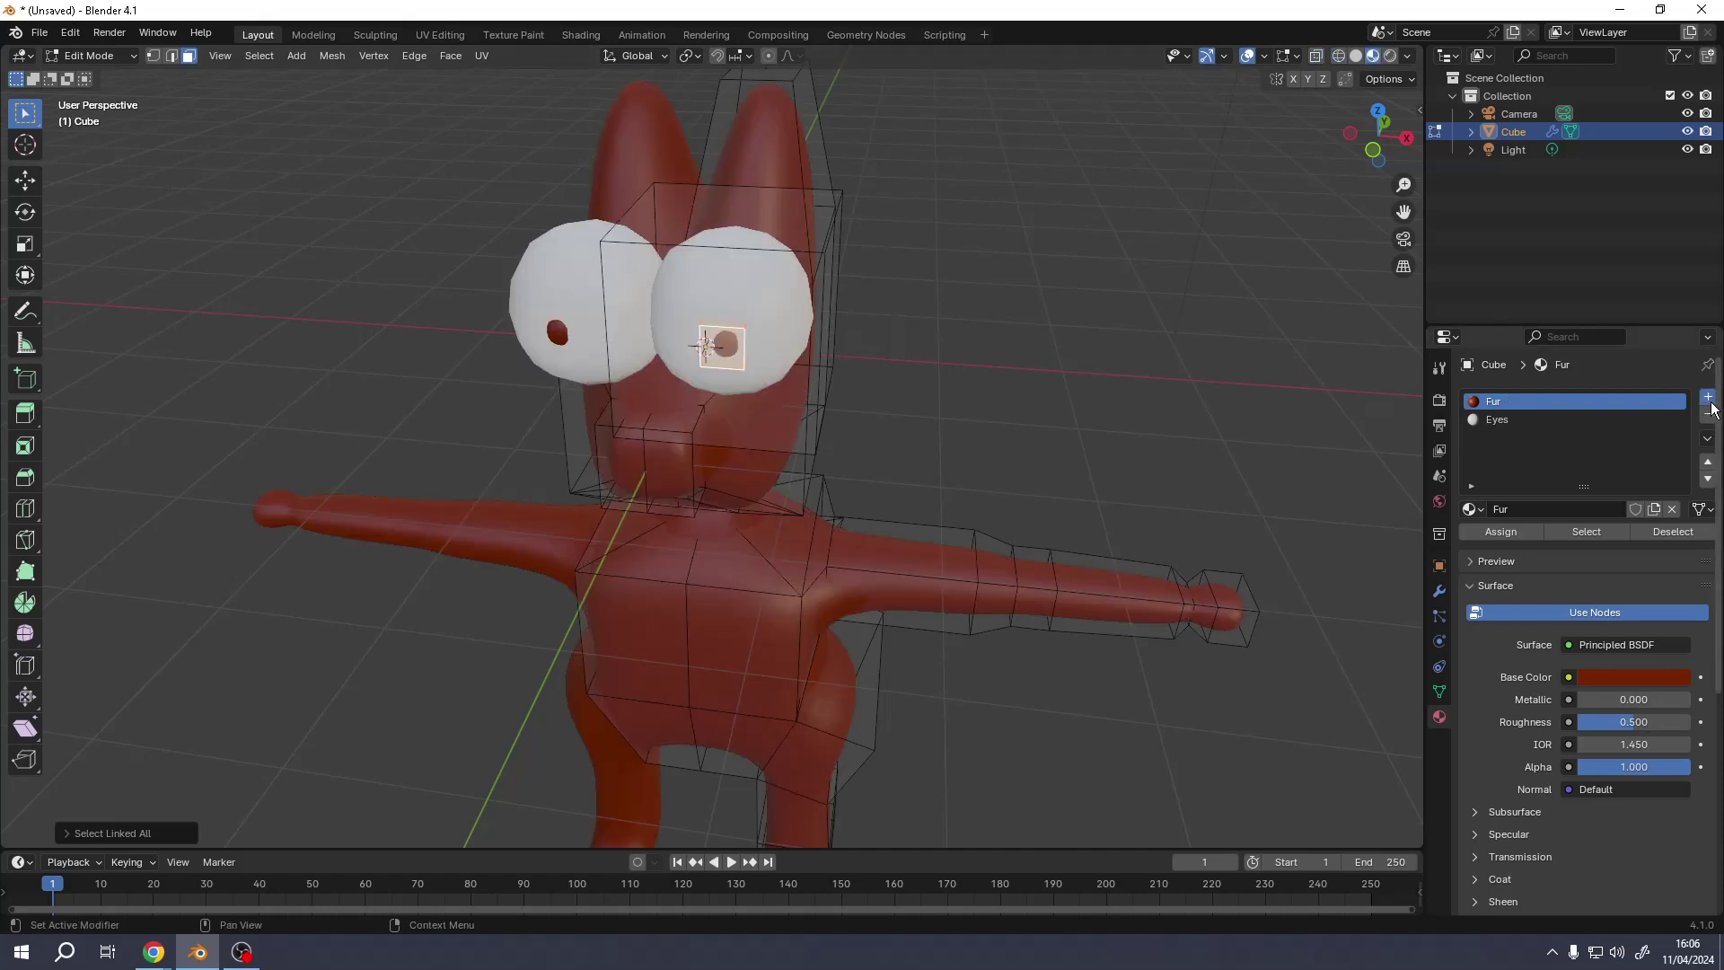
- Add a new material named Pupils, set its base color to black, and assign it to the pupil cube
{"action": "left_click", "coordinate": [1708, 396]}
{"action": "left_click", "coordinate": [1556, 504]}
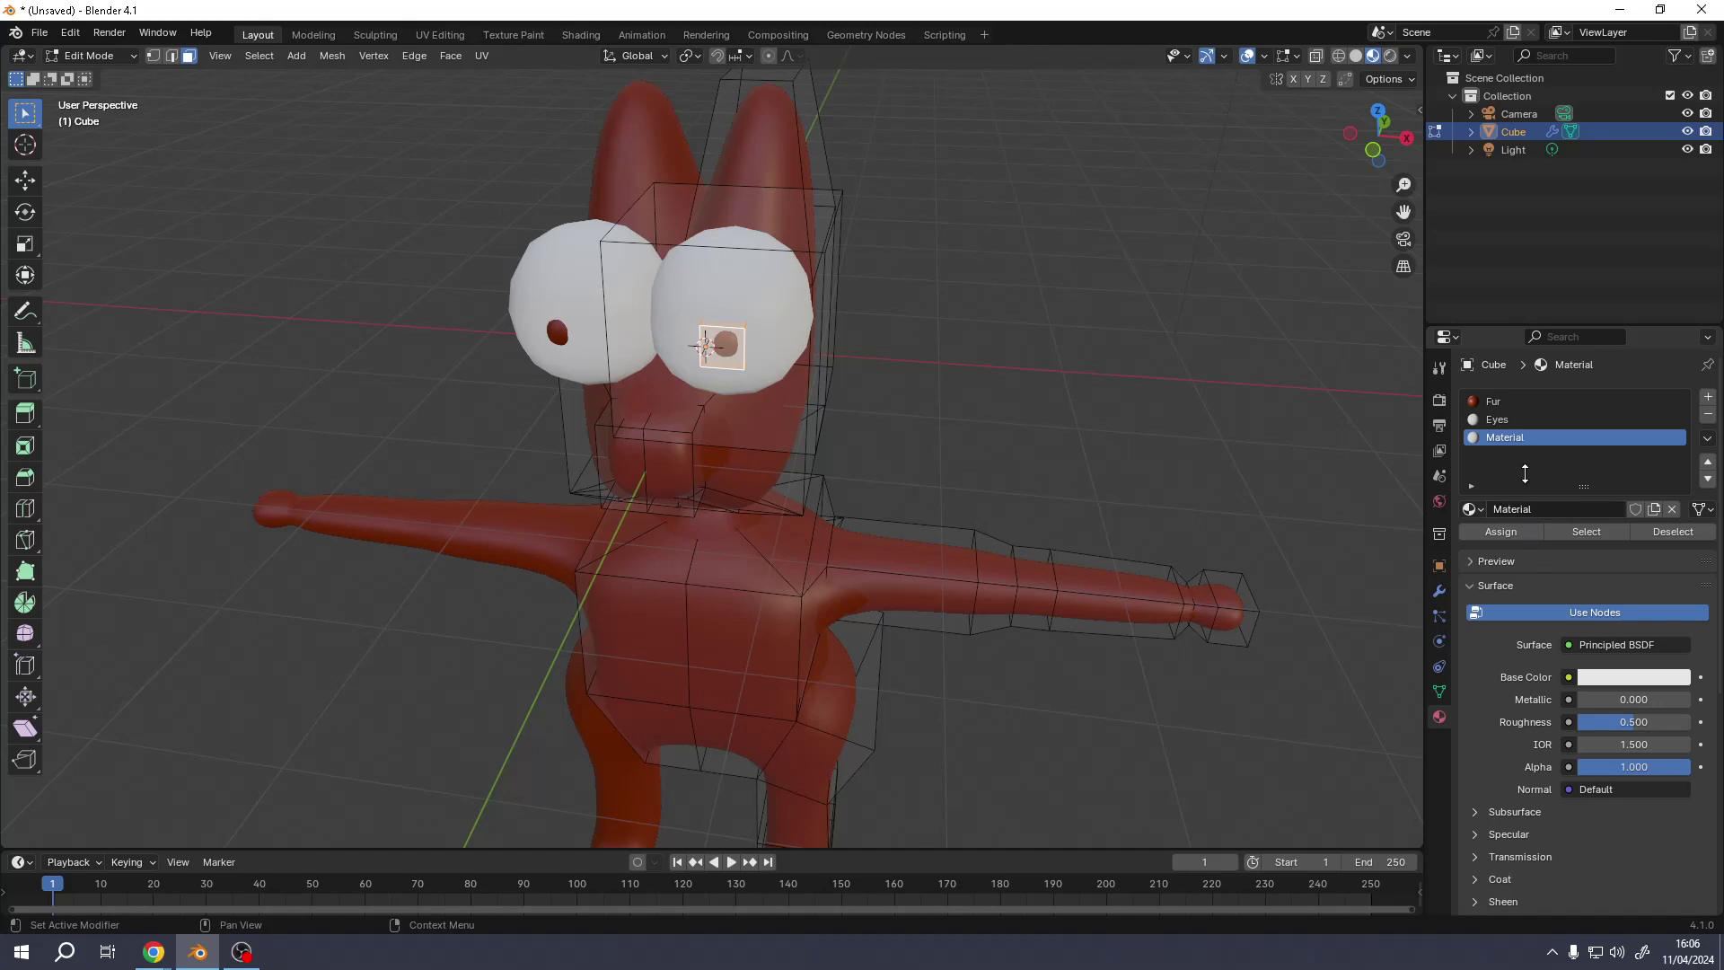
{"action": "double_click", "coordinate": [1505, 437]}
{"action": "type", "text": "Pupils"}
{"action": "left_click", "coordinate": [1647, 676]}
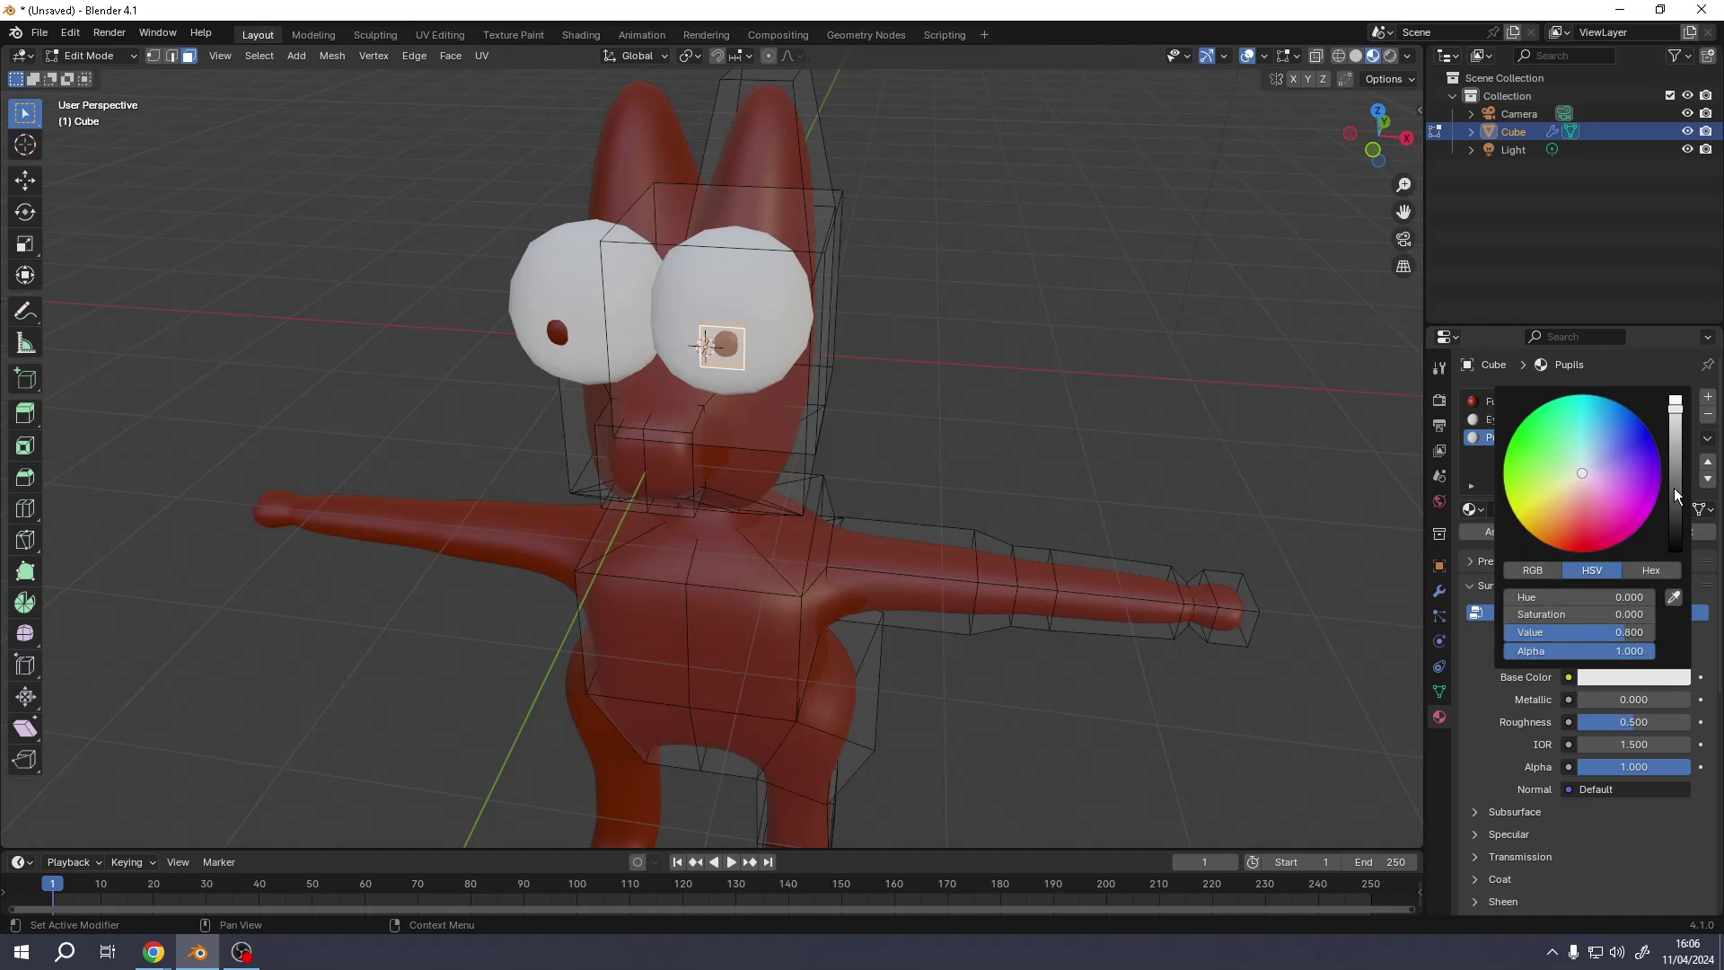
{"action": "left_click_drag", "start_coordinate": [1673, 488], "coordinate": [1678, 552]}
{"action": "left_click", "coordinate": [1500, 531]}
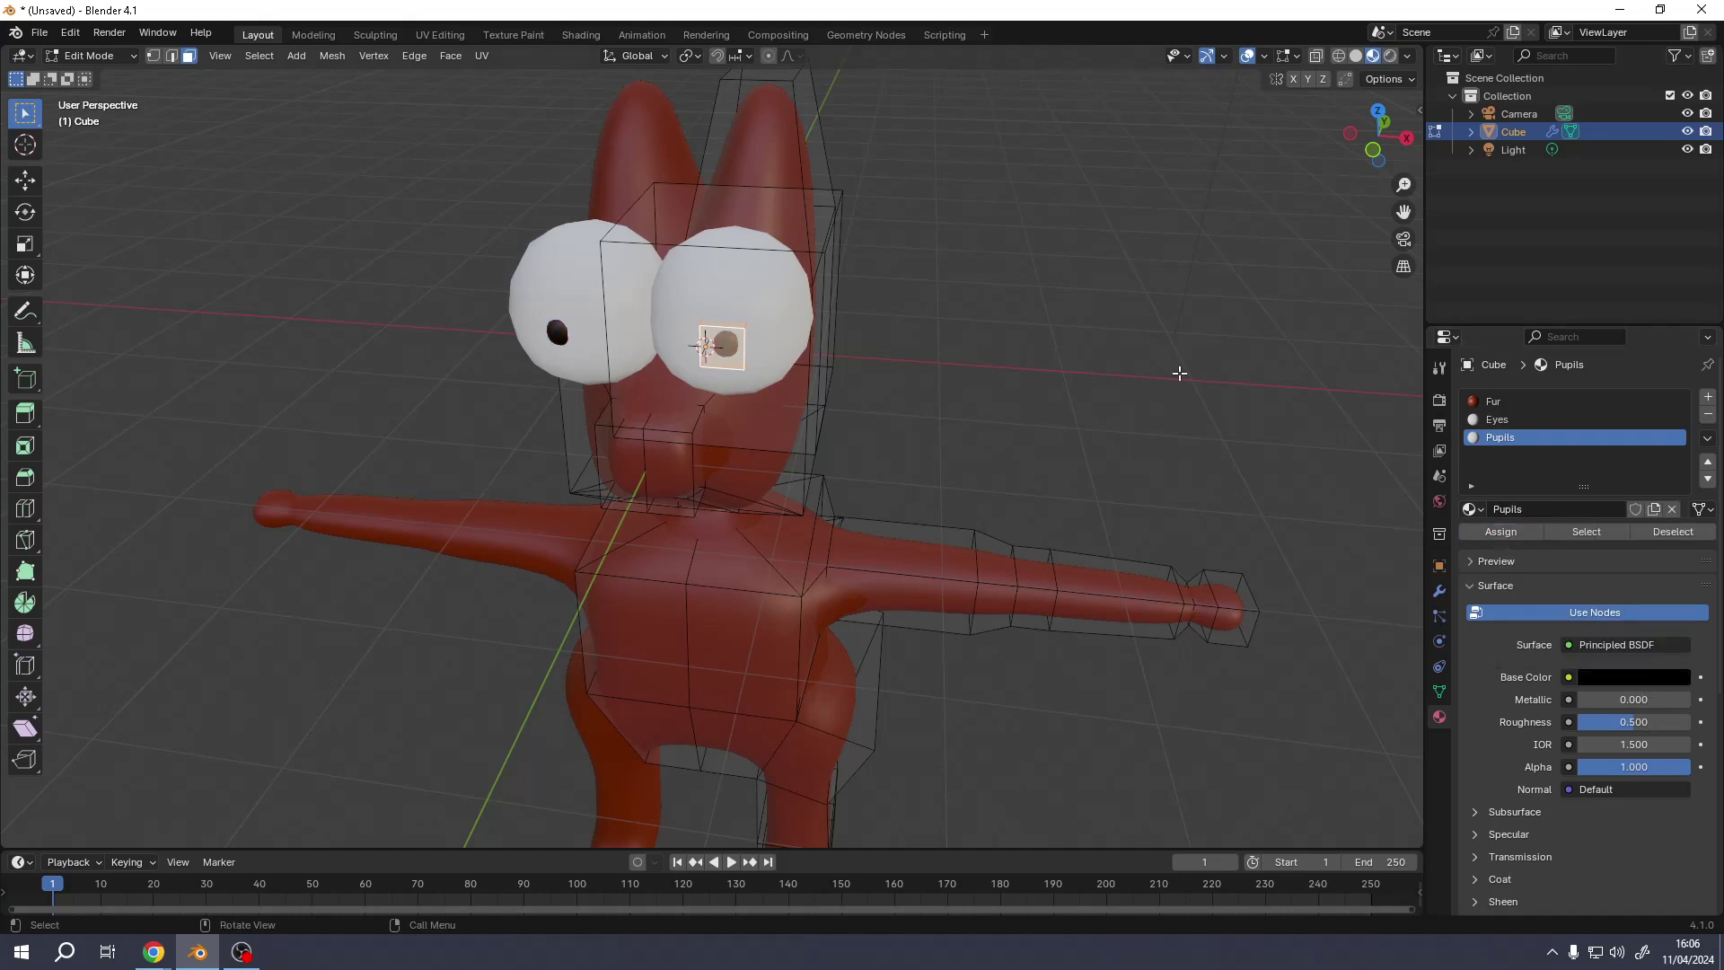
- Select the inner mouth face and add a new material named Mouth
{"action": "middle_click_drag", "start_coordinate": [862, 269], "coordinate": [687, 331]}
{"action": "left_click", "coordinate": [657, 382]}
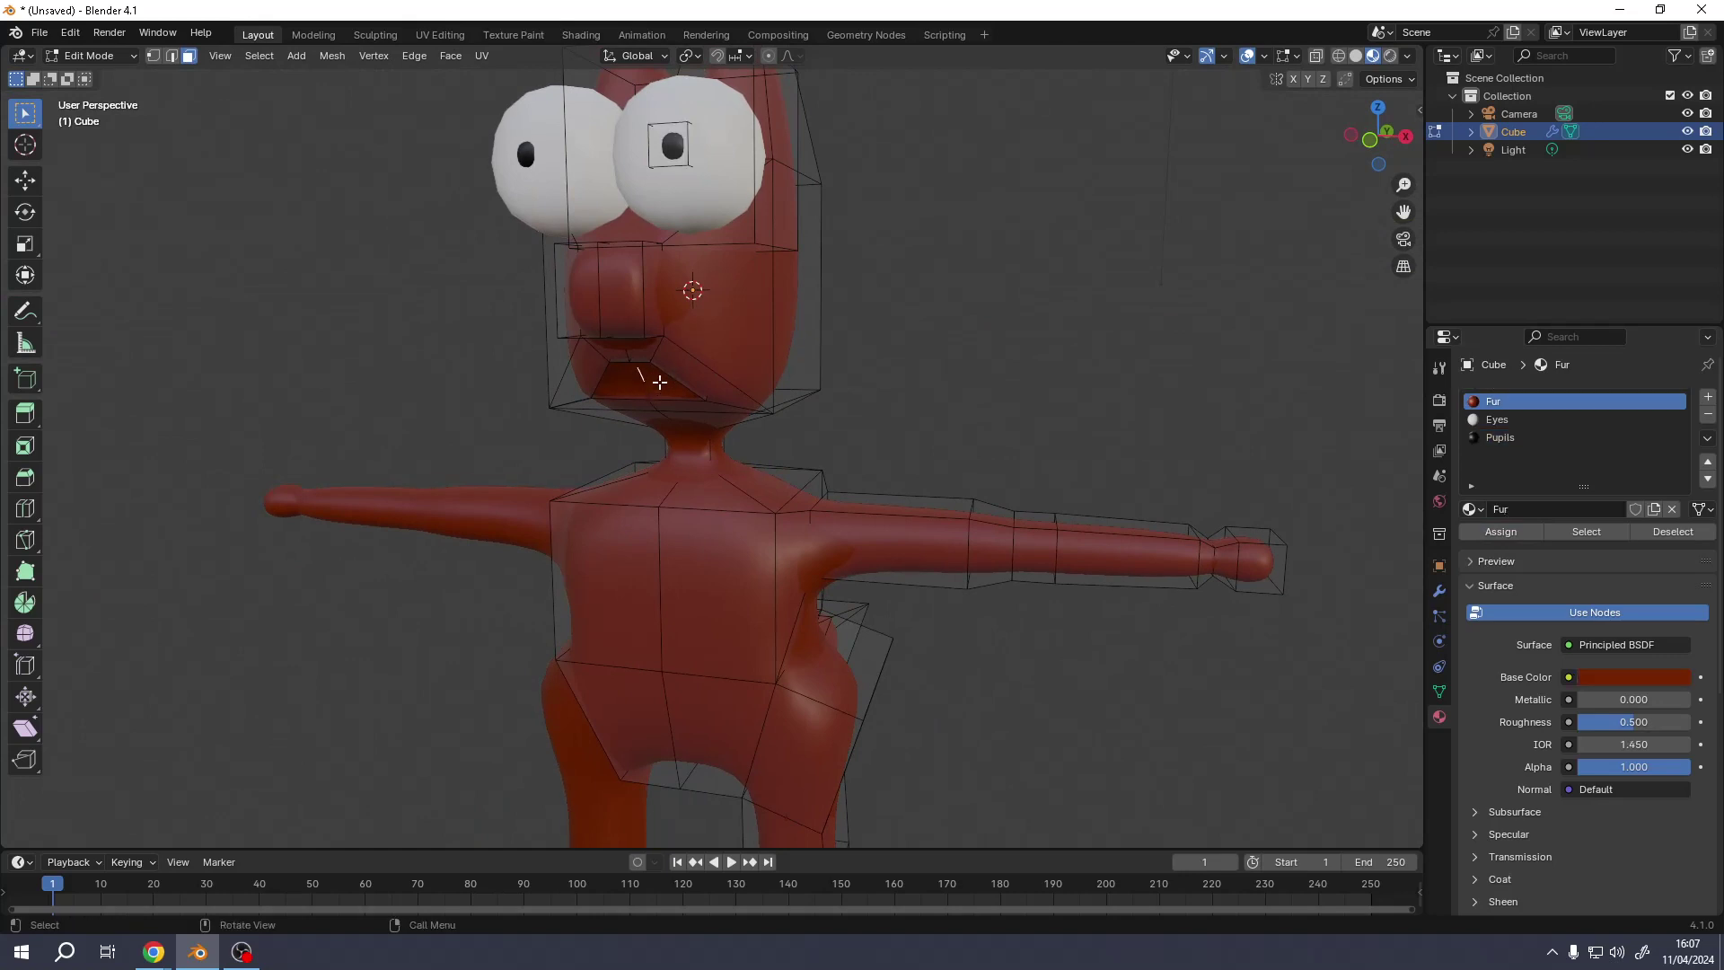
{"action": "middle_click_drag", "start_coordinate": [658, 378], "coordinate": [680, 334]}
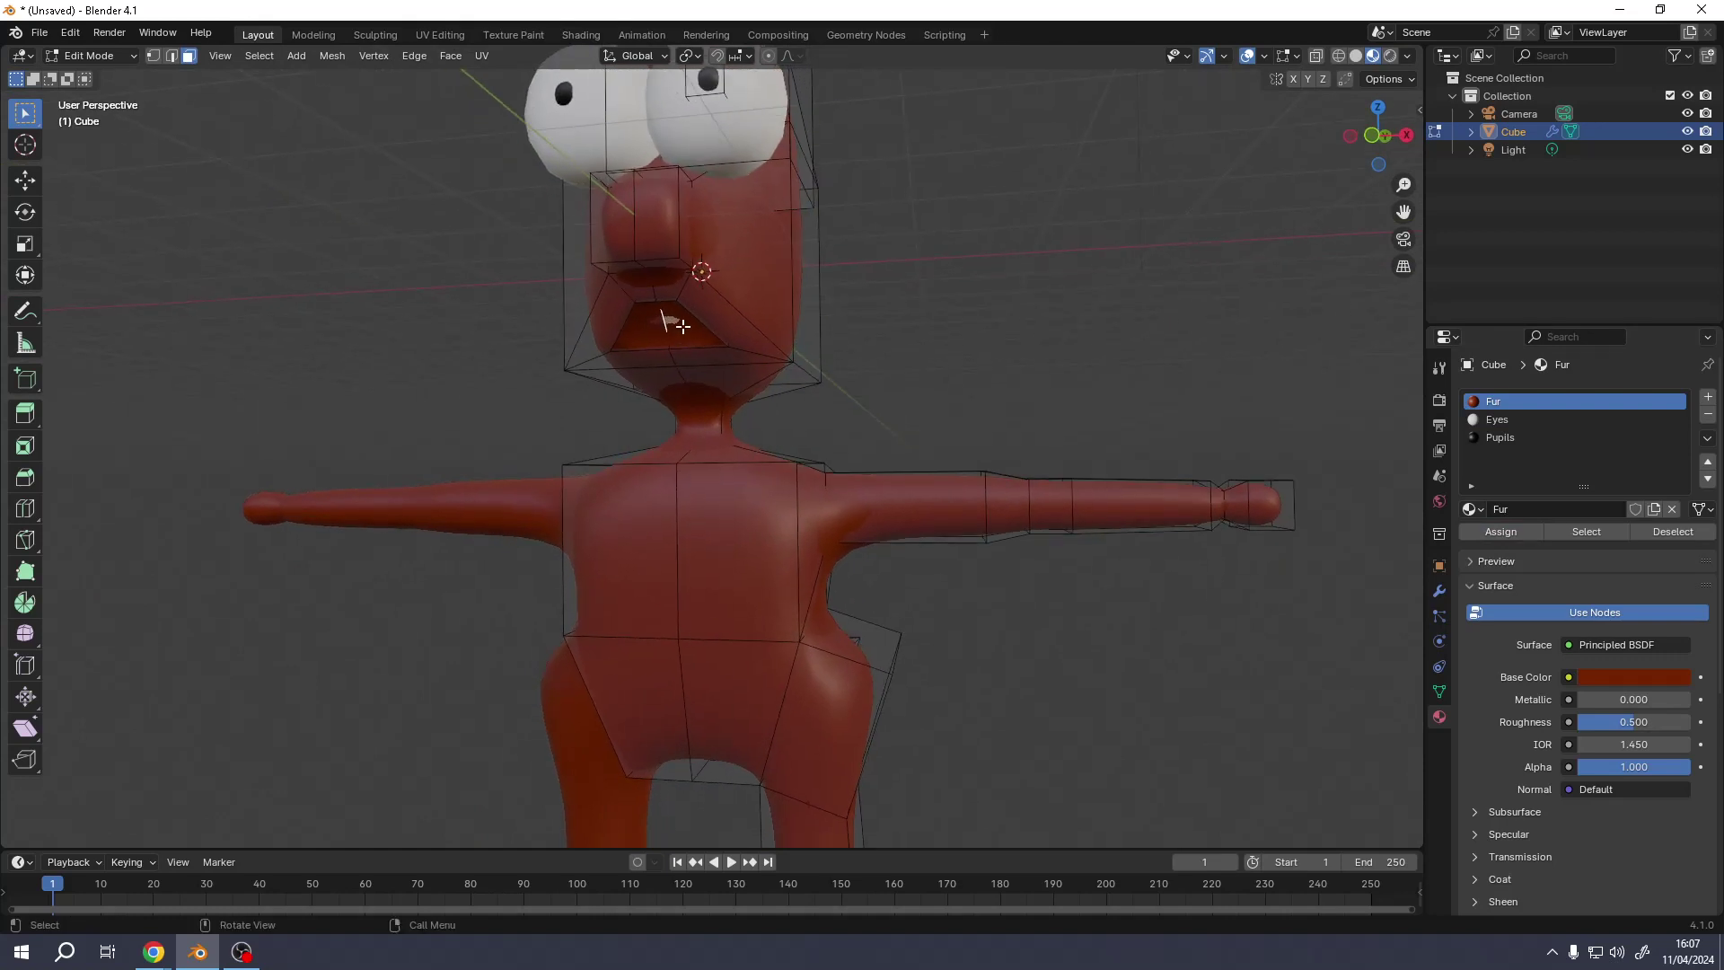
{"action": "left_click", "coordinate": [1707, 398]}
{"action": "left_click", "coordinate": [1560, 510]}
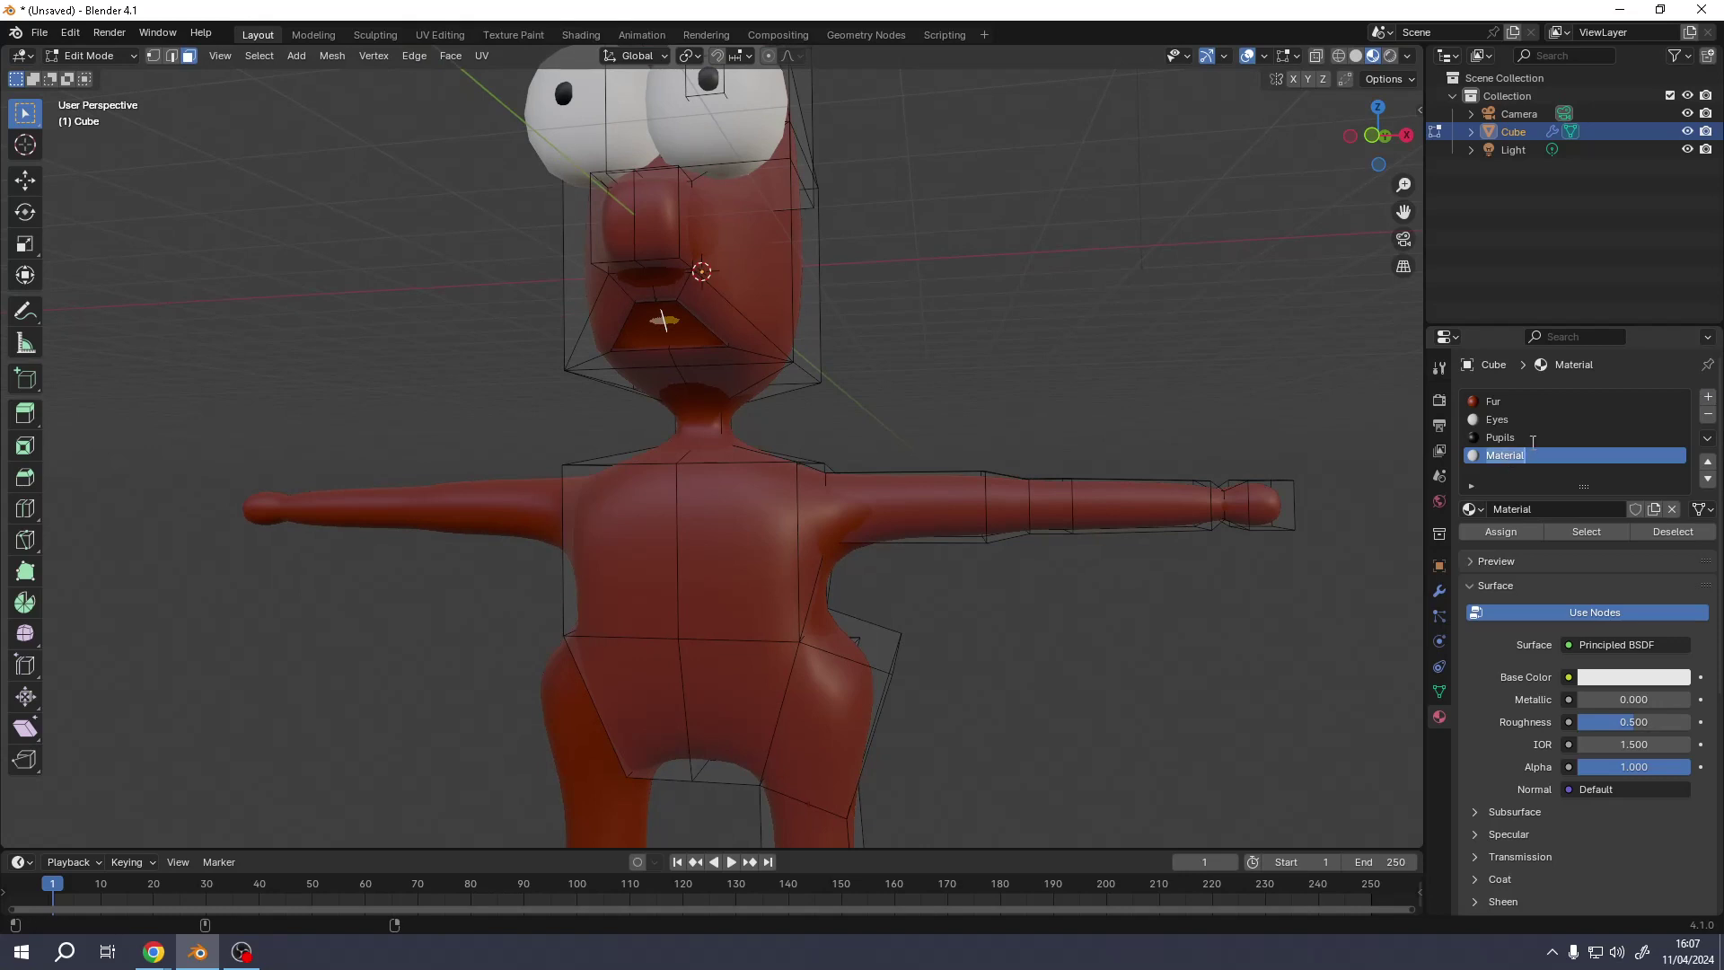
{"action": "type", "text": "Mouth"}
{"action": "key", "text": "Return"}
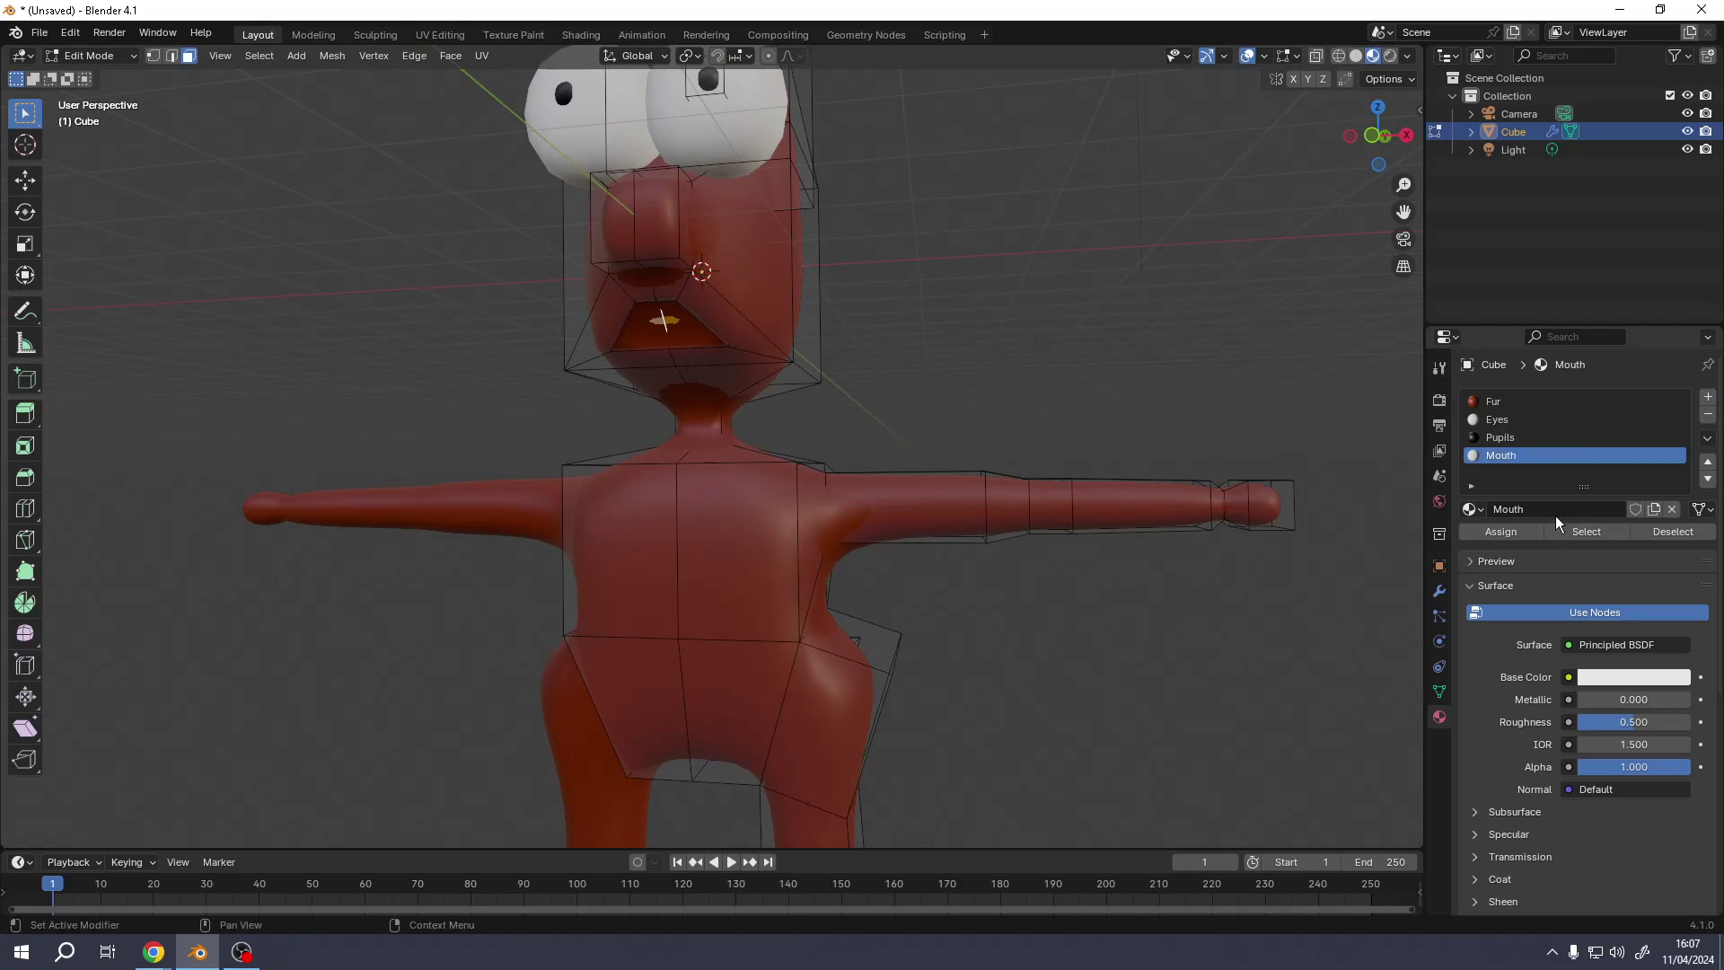
- Set the Mouth material's base color to pink and assign it to the selected mouth face
{"action": "left_click", "coordinate": [1639, 669]}
{"action": "left_click", "coordinate": [1613, 506]}
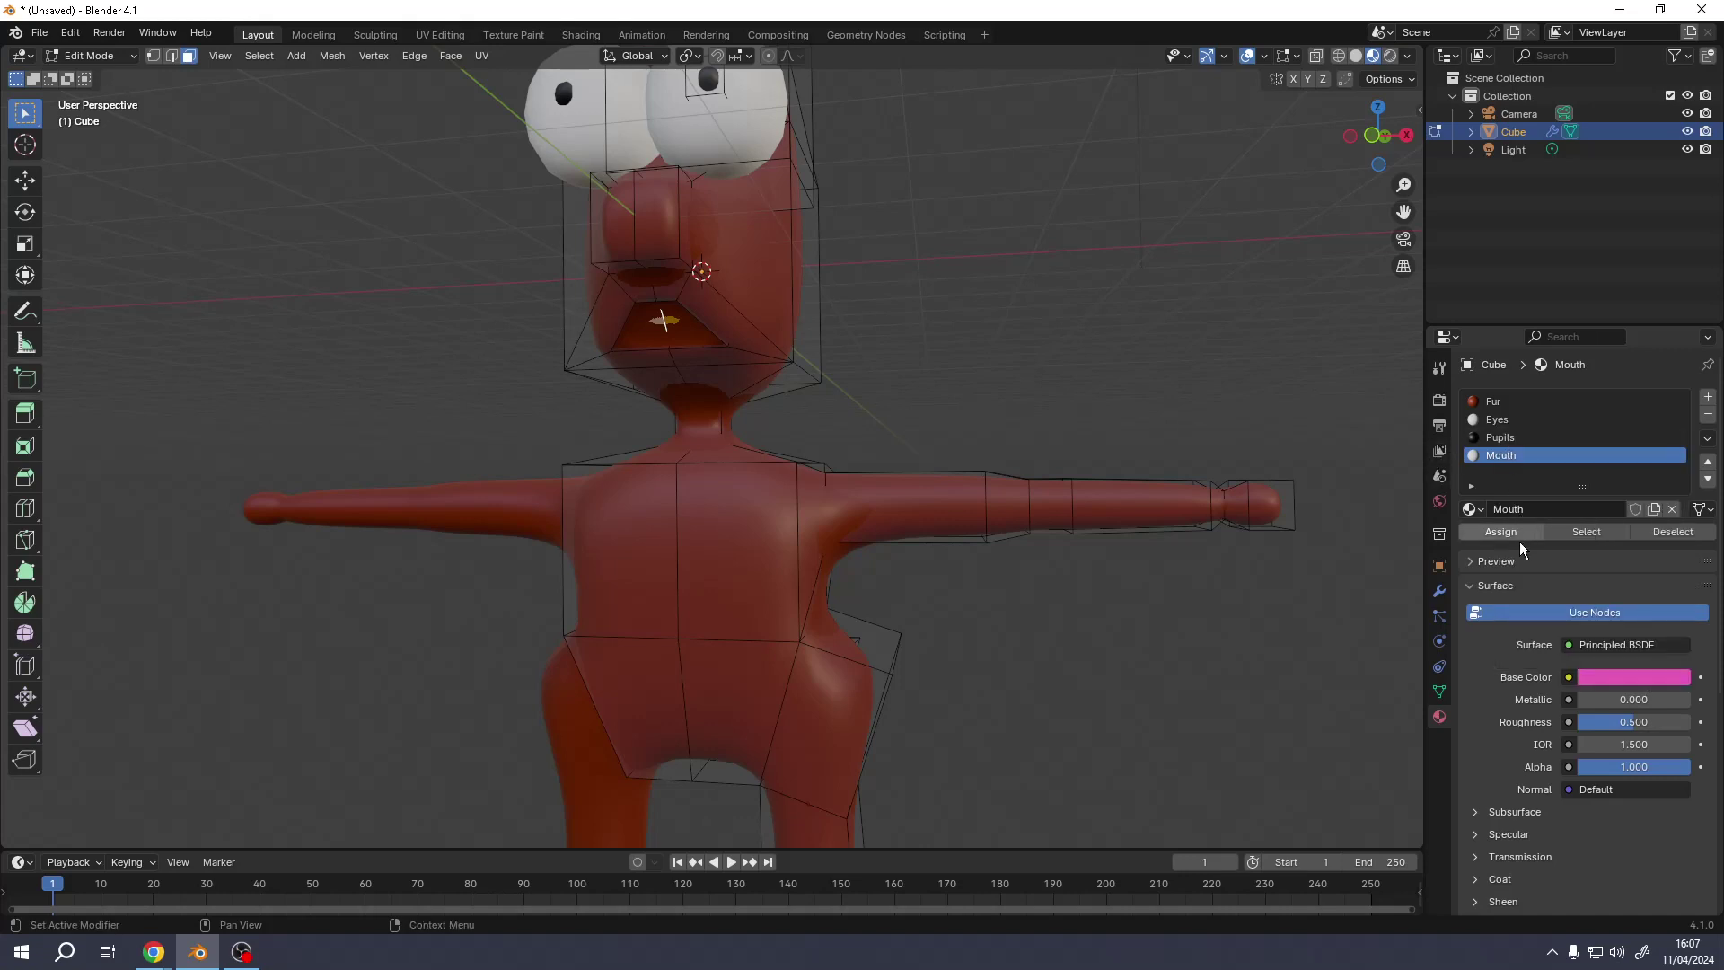
{"action": "left_click", "coordinate": [1509, 535]}
- Return to Object Mode and examine the coloured character from the front and side
{"action": "key", "text": "Tab"}
{"action": "scroll", "coordinate": [796, 399], "scroll_direction": "down", "scroll_amount": 5}
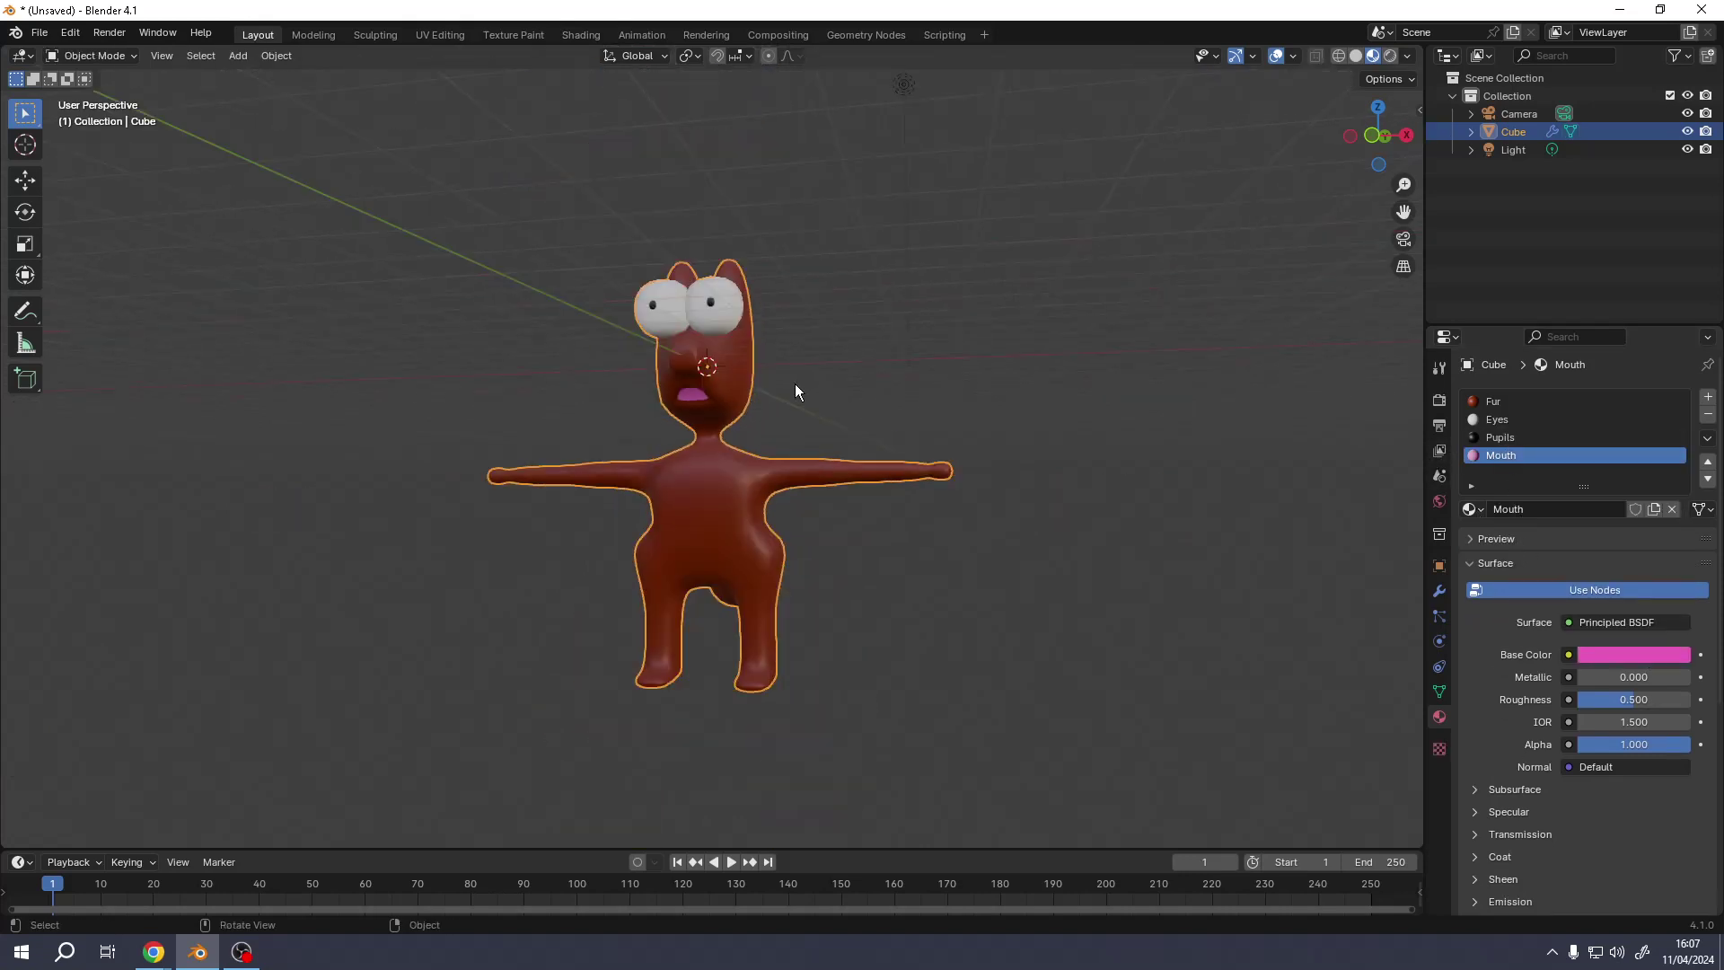
{"action": "middle_click_drag", "start_coordinate": [794, 384], "coordinate": [667, 447]}
{"action": "scroll", "coordinate": [666, 448], "scroll_direction": "up", "scroll_amount": 5}
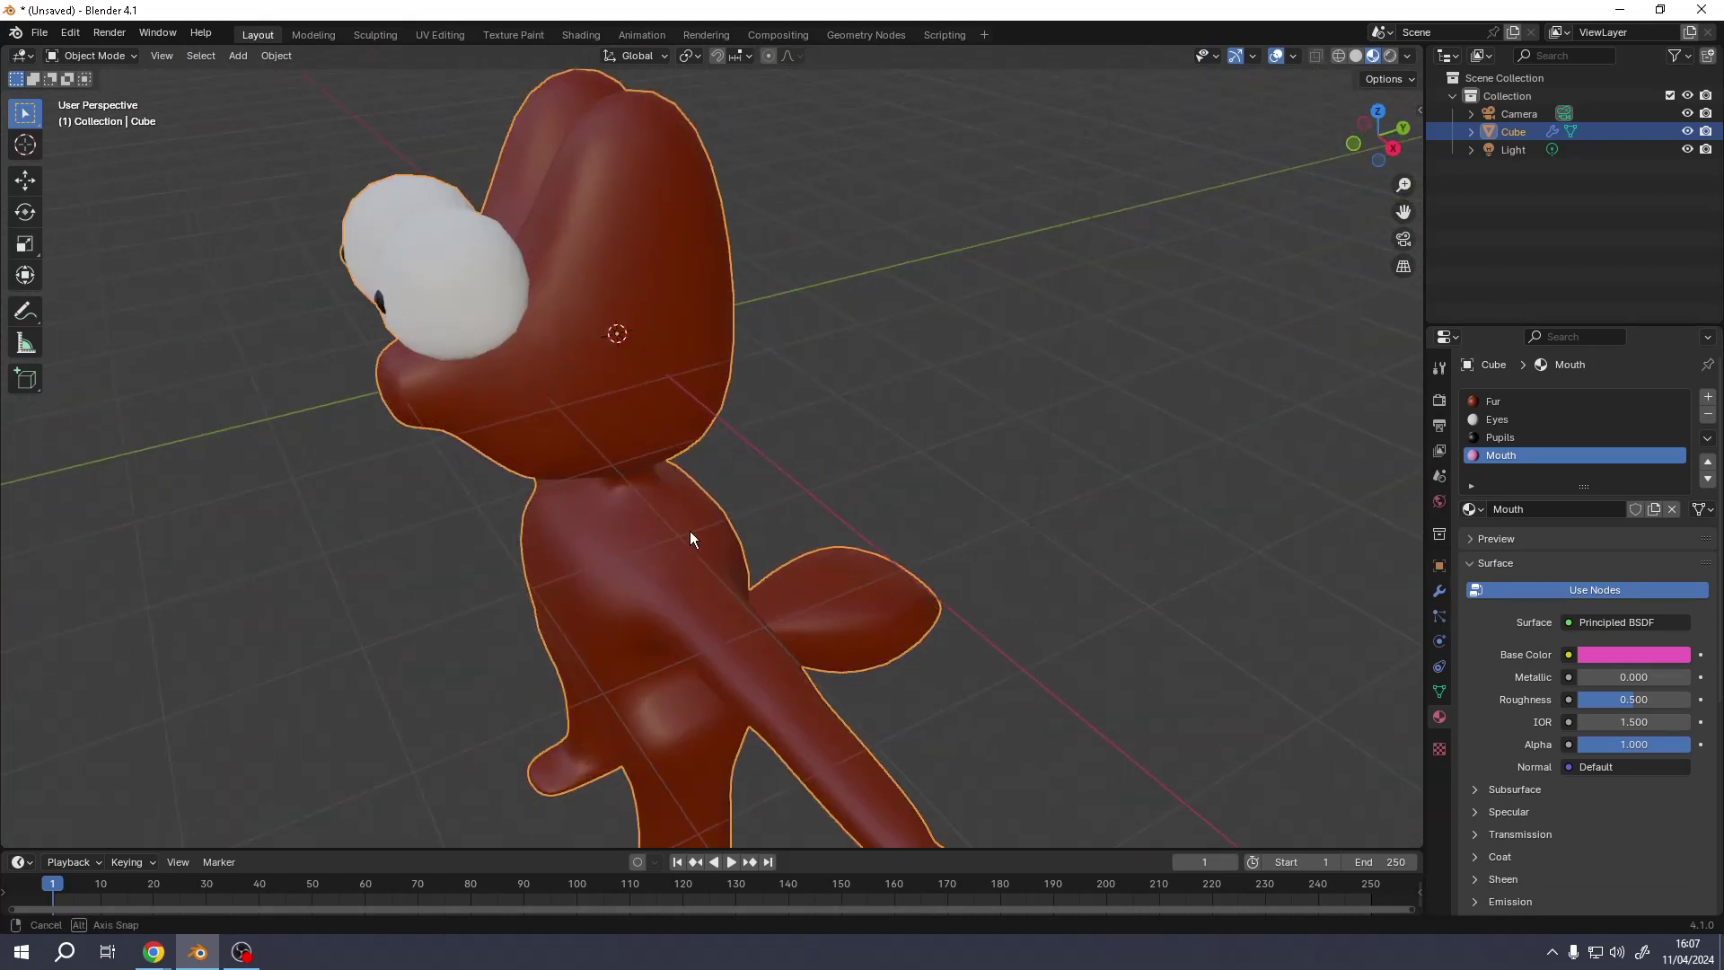
{"action": "middle_click_drag", "start_coordinate": [690, 531], "coordinate": [768, 393]}
{"action": "scroll", "coordinate": [736, 383], "scroll_direction": "down", "scroll_amount": 3}
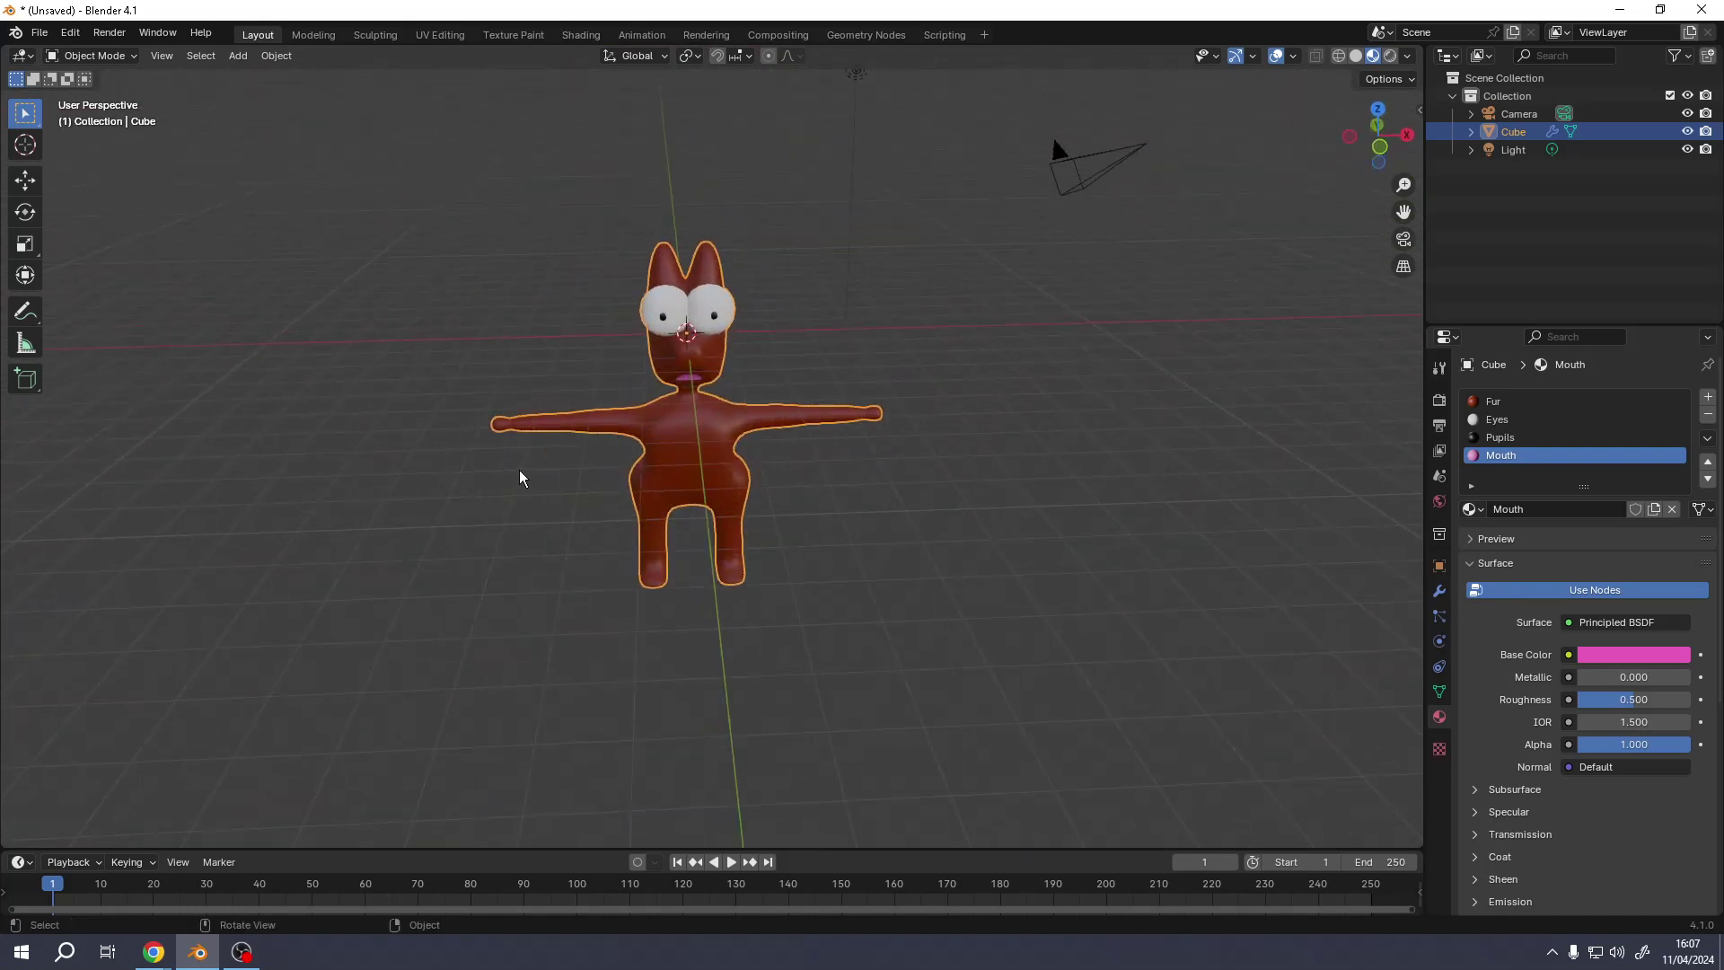